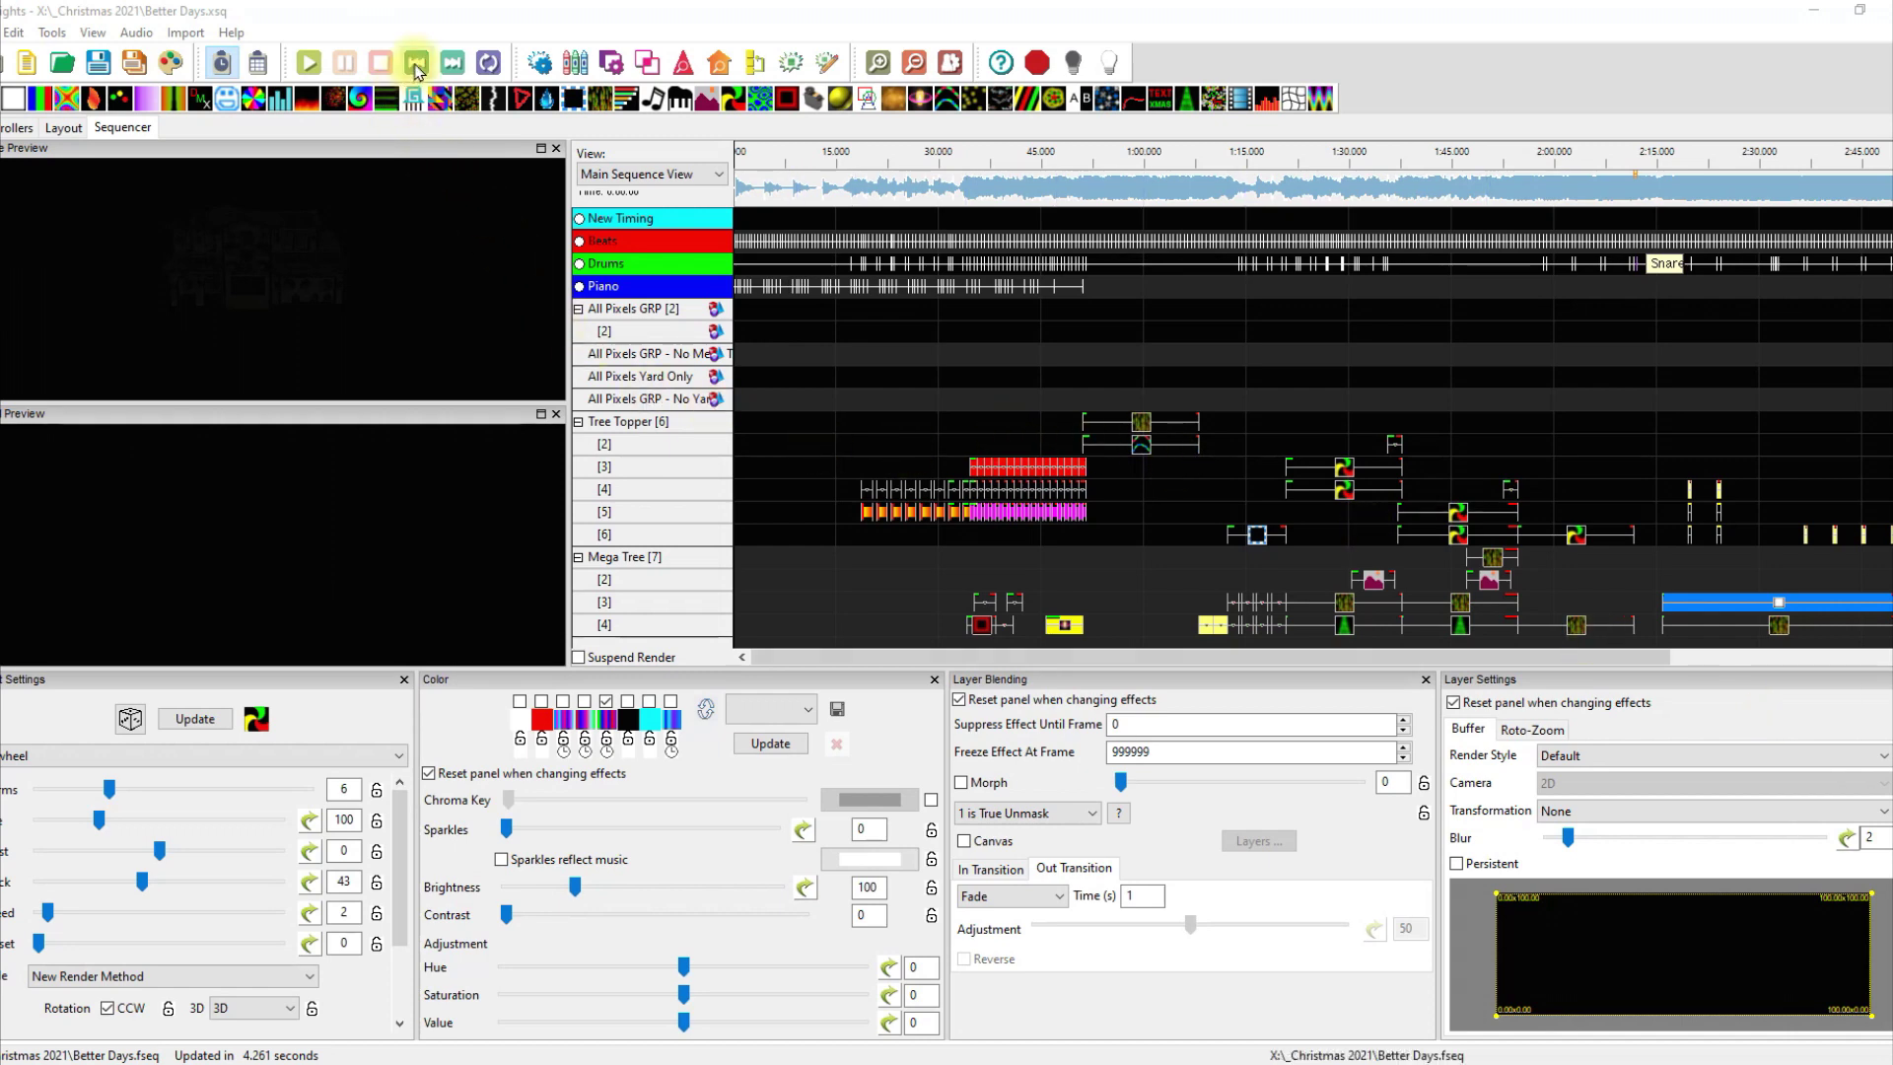
Step: Play the Better Days sequence from the start to about 50 seconds in the maximized house preview
left_click(540, 148)
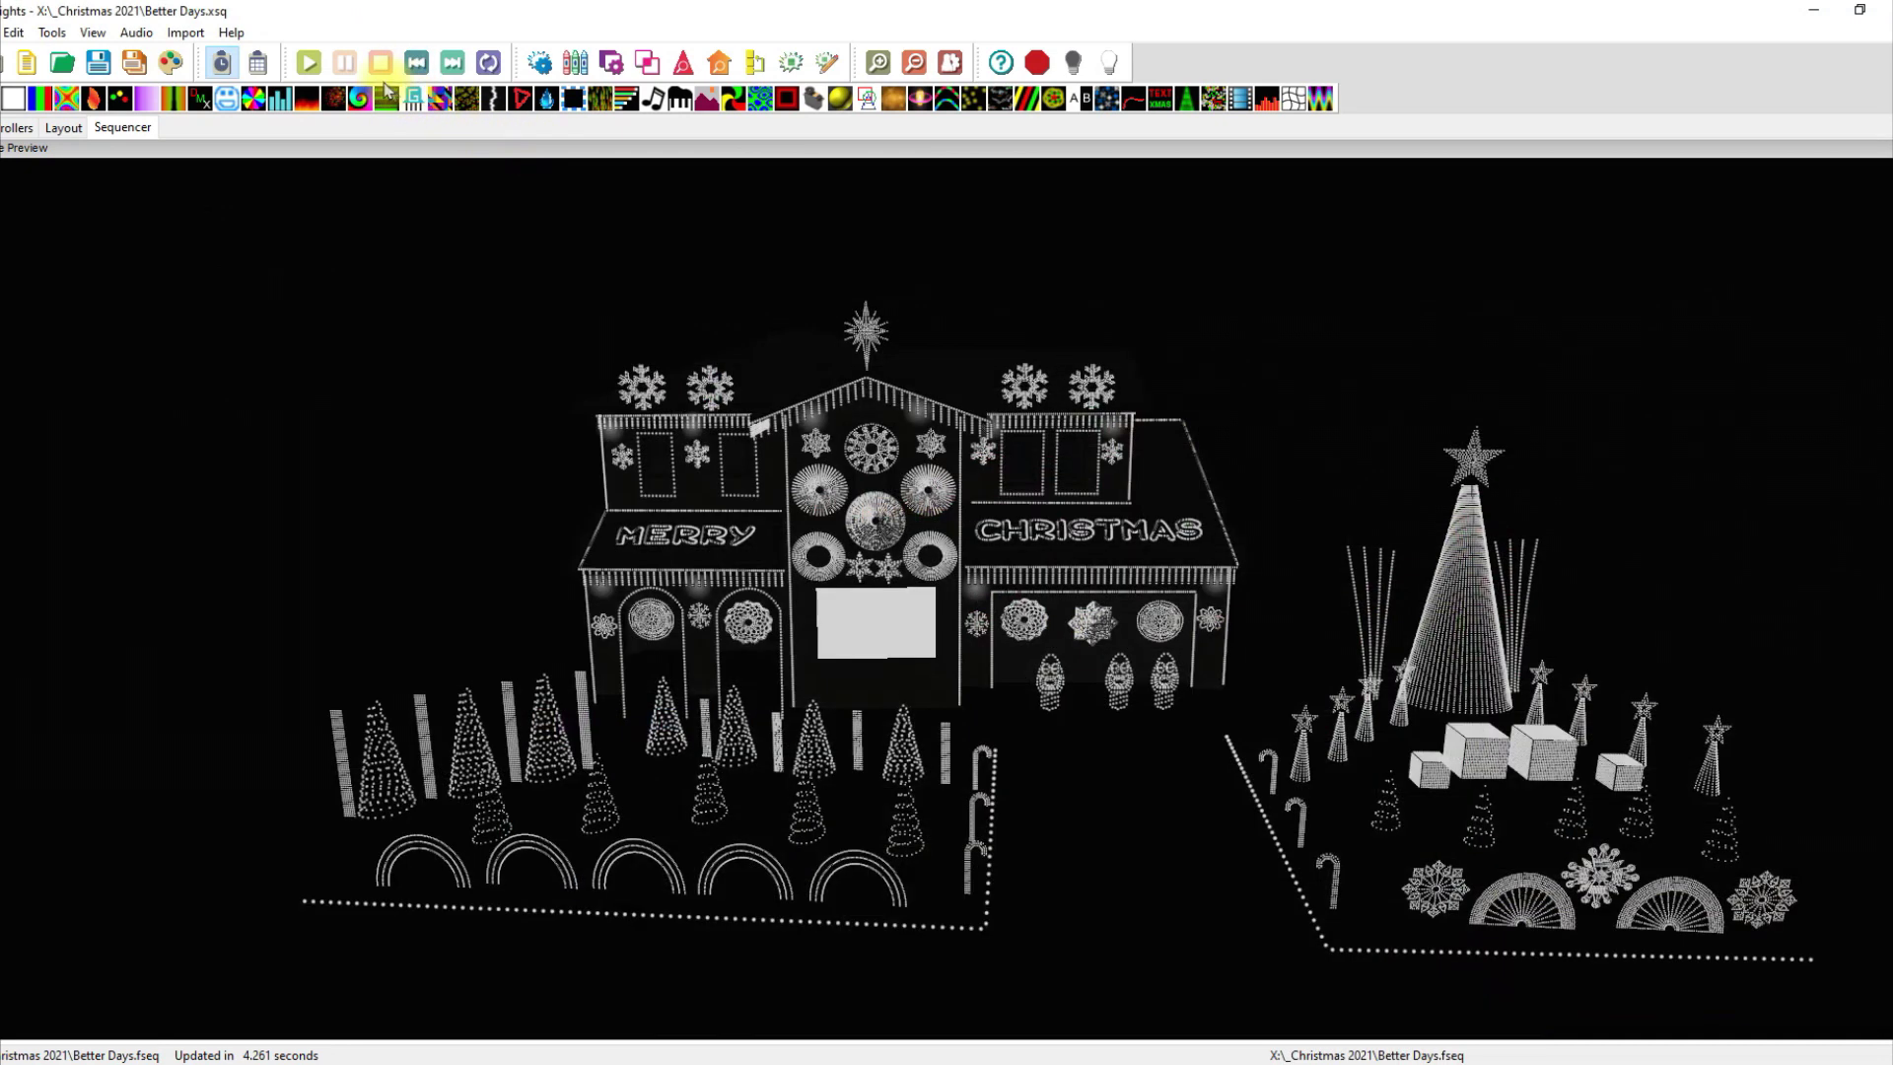
left_click(315, 64)
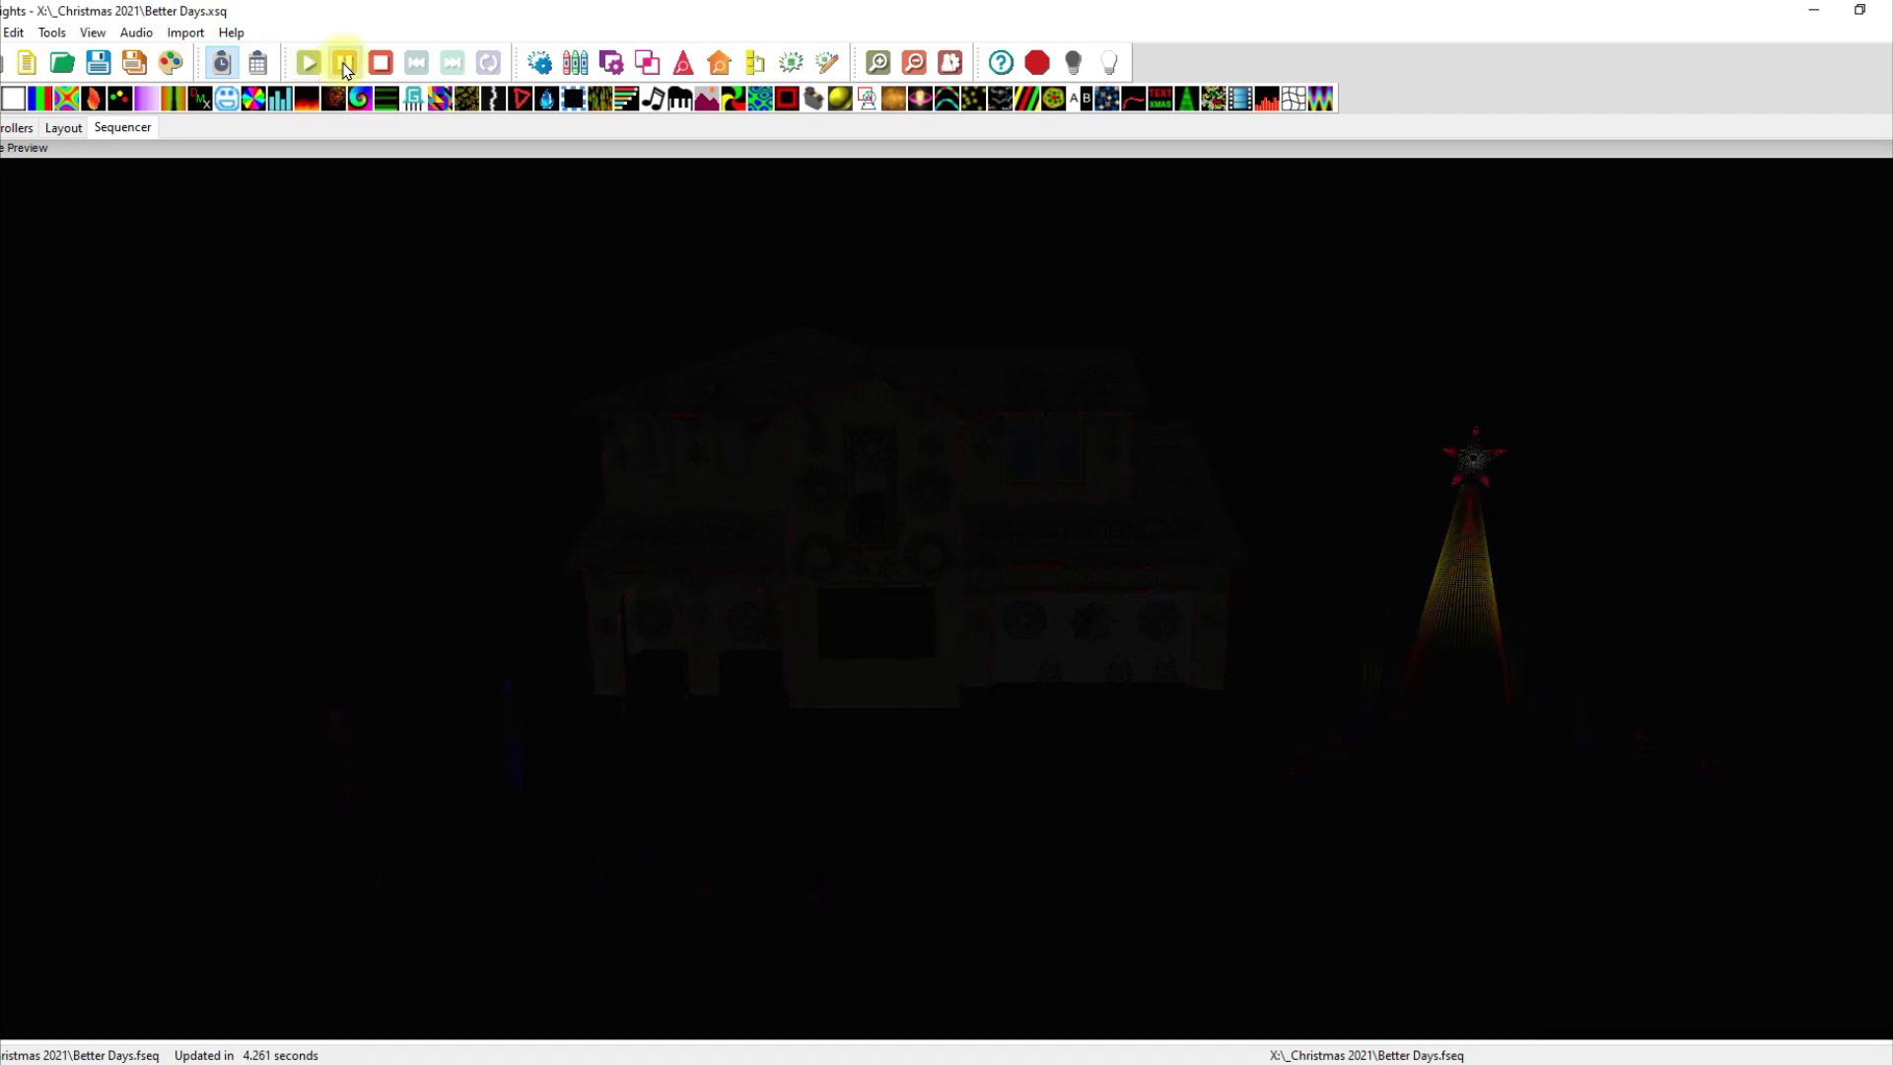
left_click(345, 65)
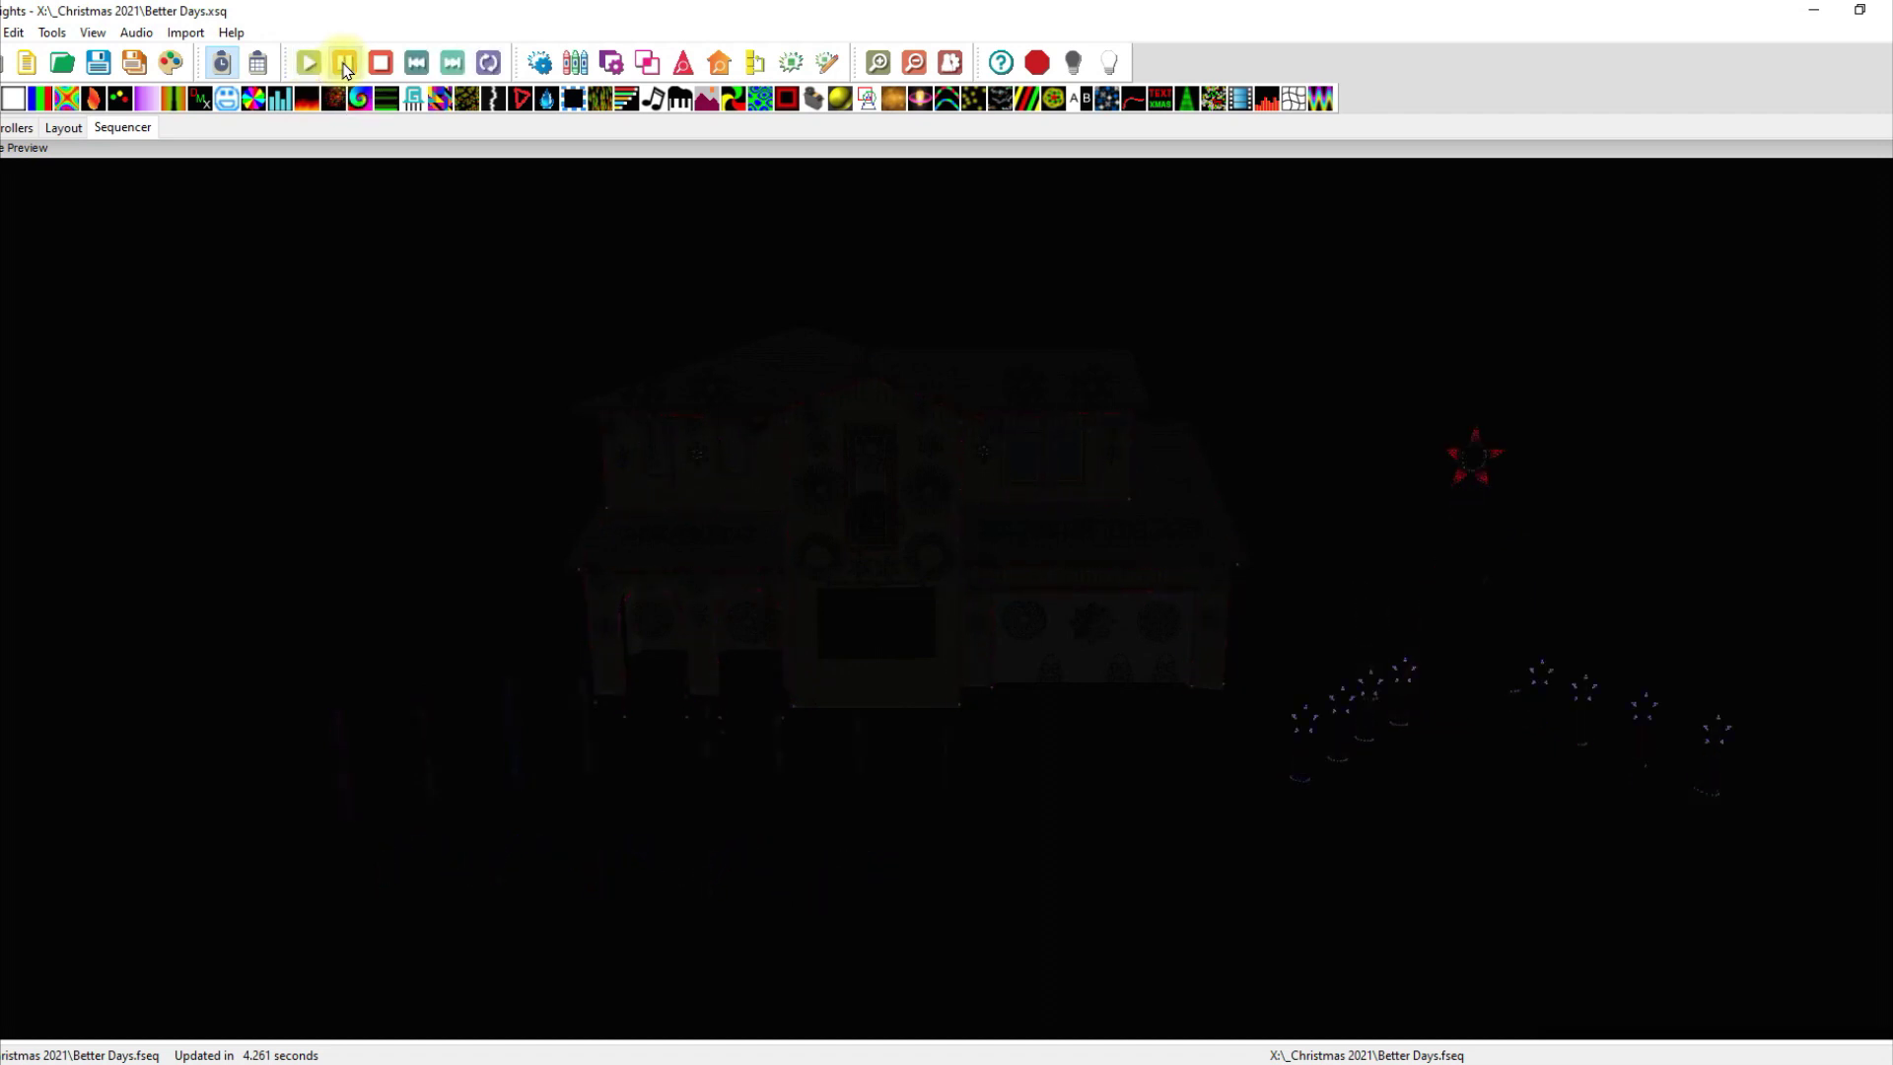
left_click(1883, 148)
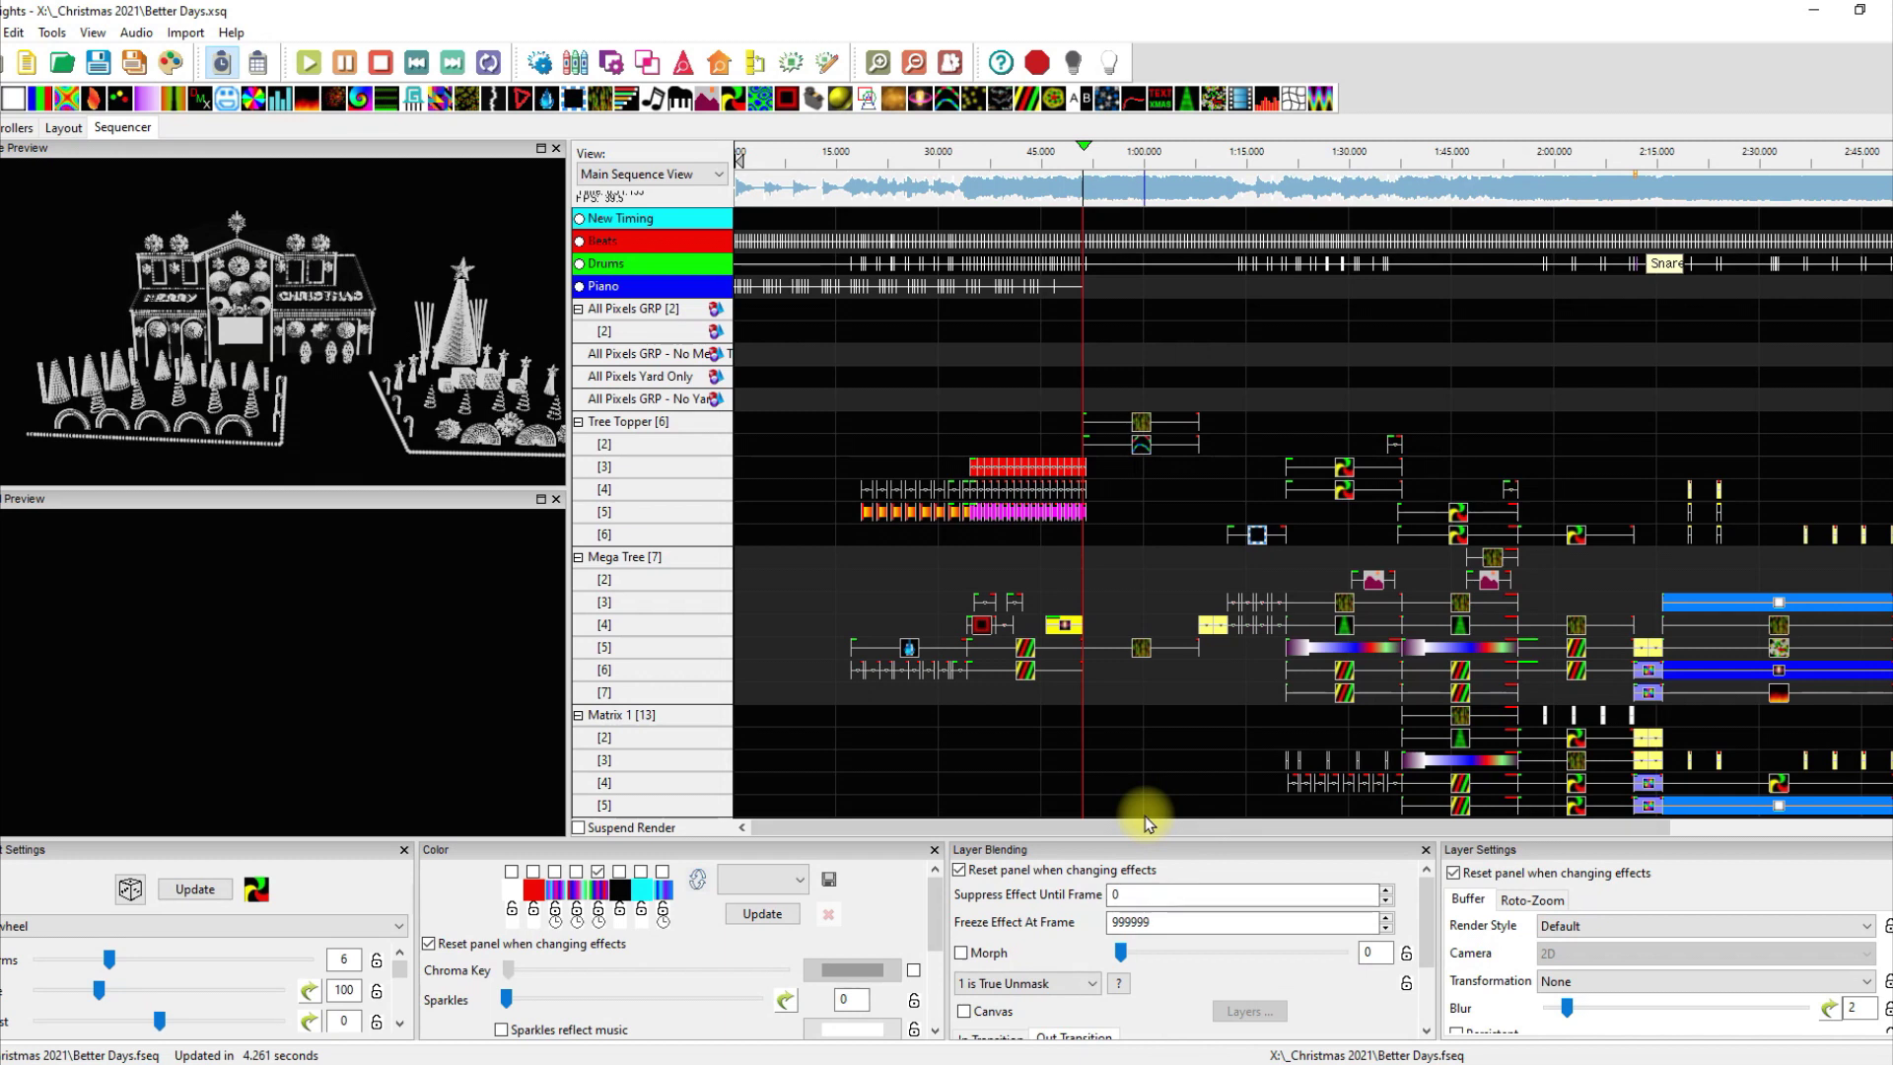
Step: Examine the Tree Topper's Morph on layer 5 and Shockwave on layer 3, playing back from about 35 seconds
left_click(999, 516)
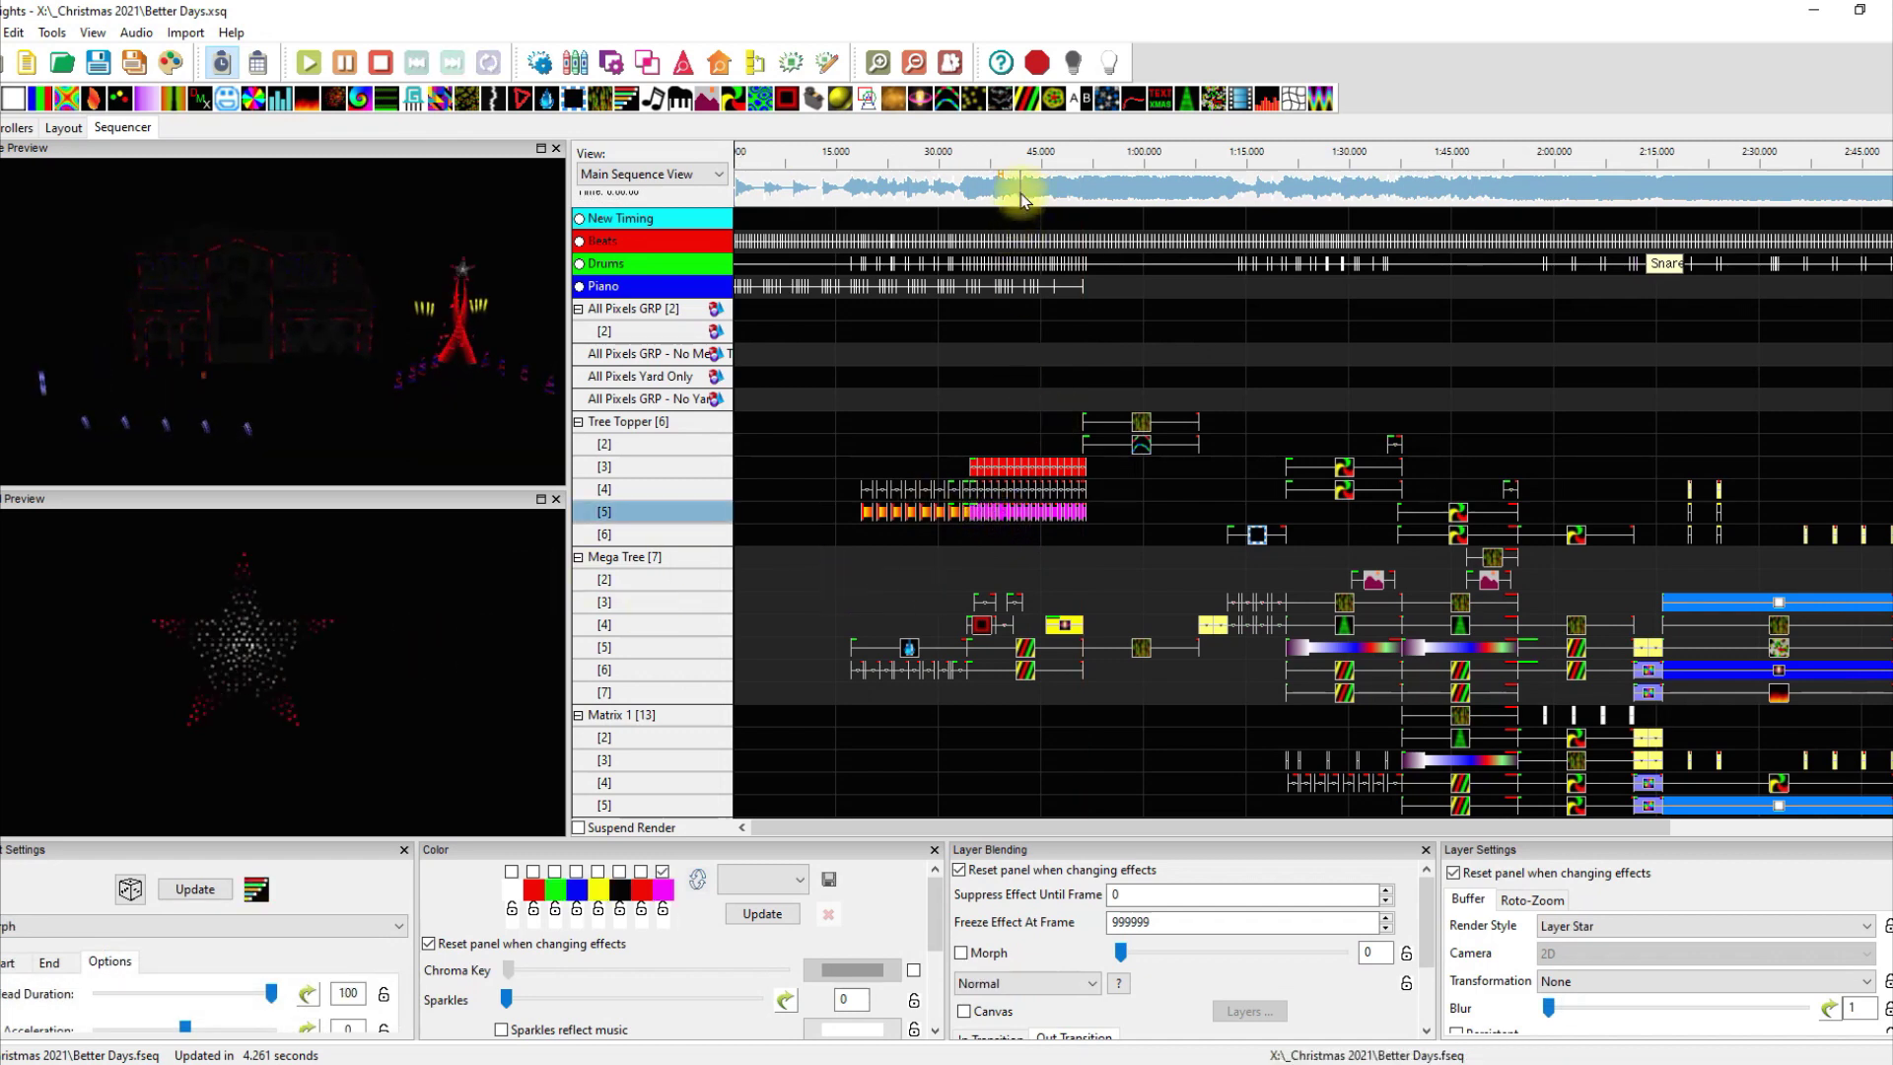
scroll(1022, 197, "up", 2)
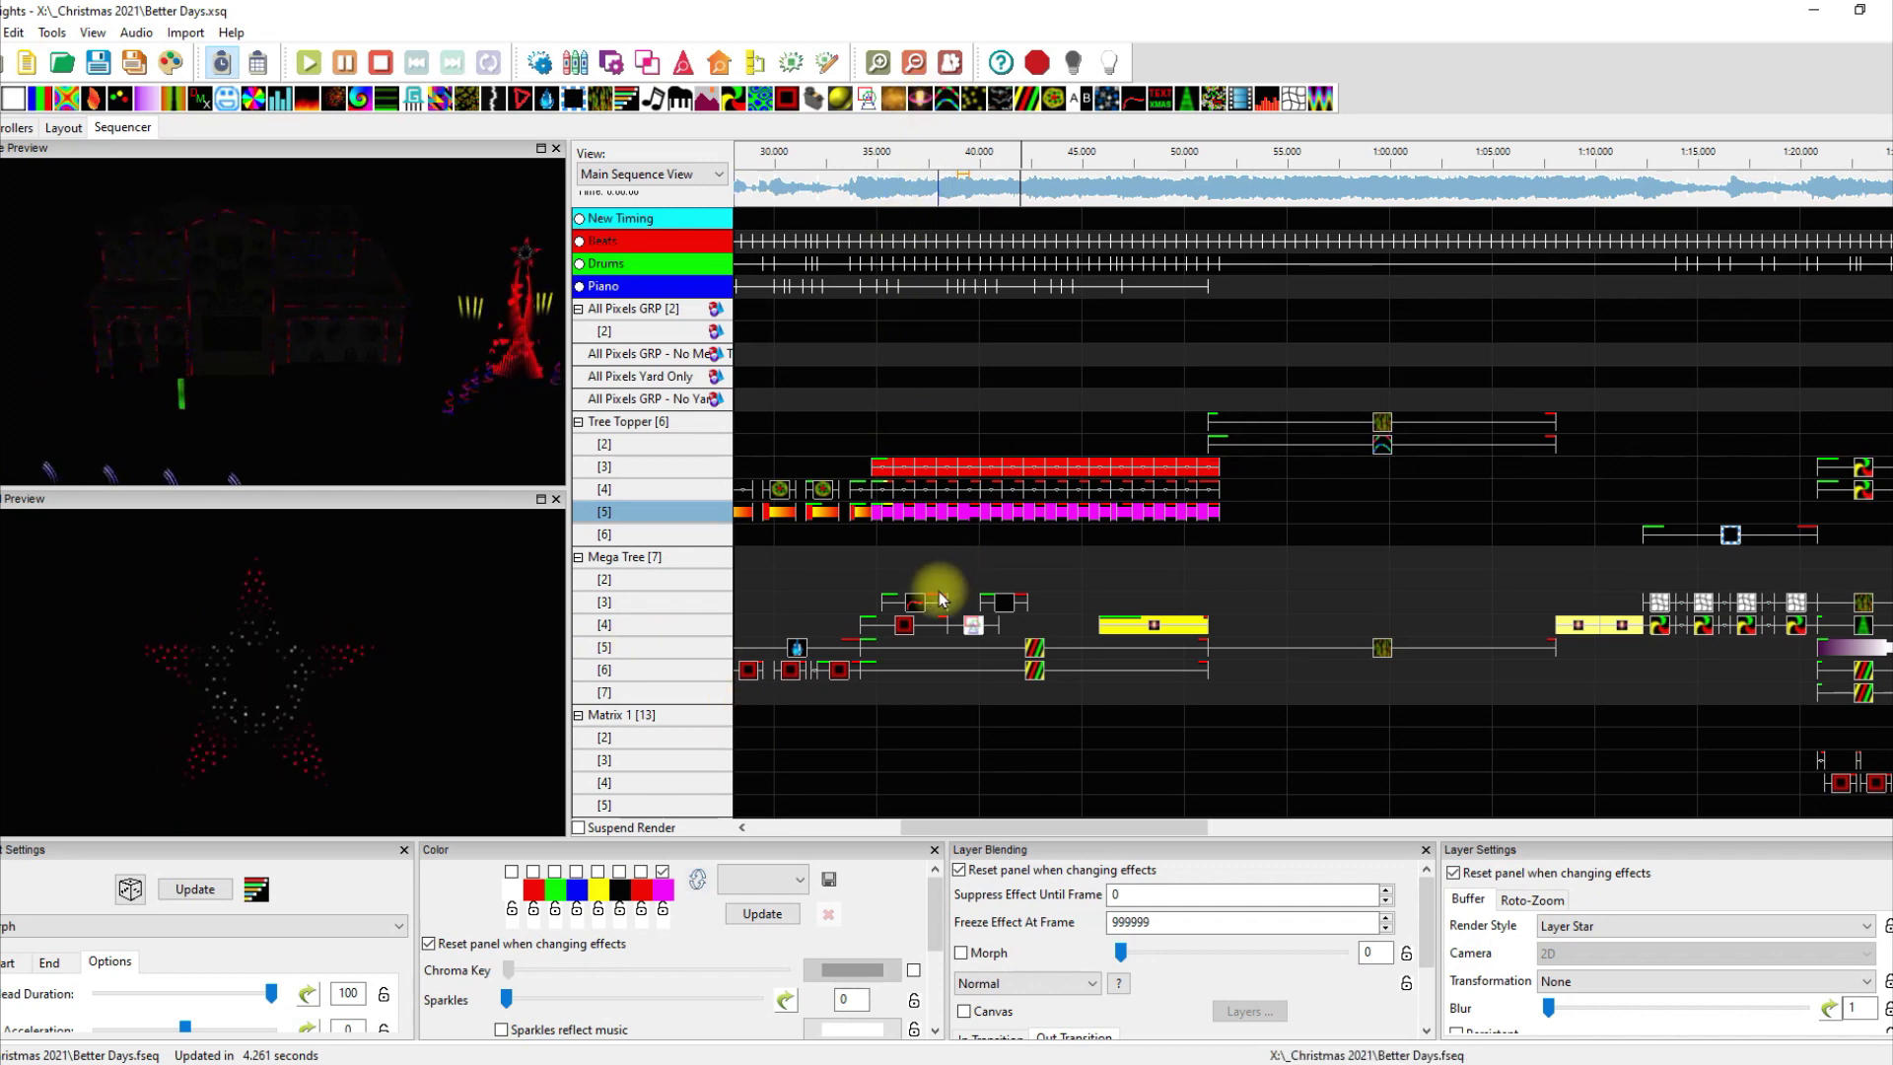
left_click(895, 464)
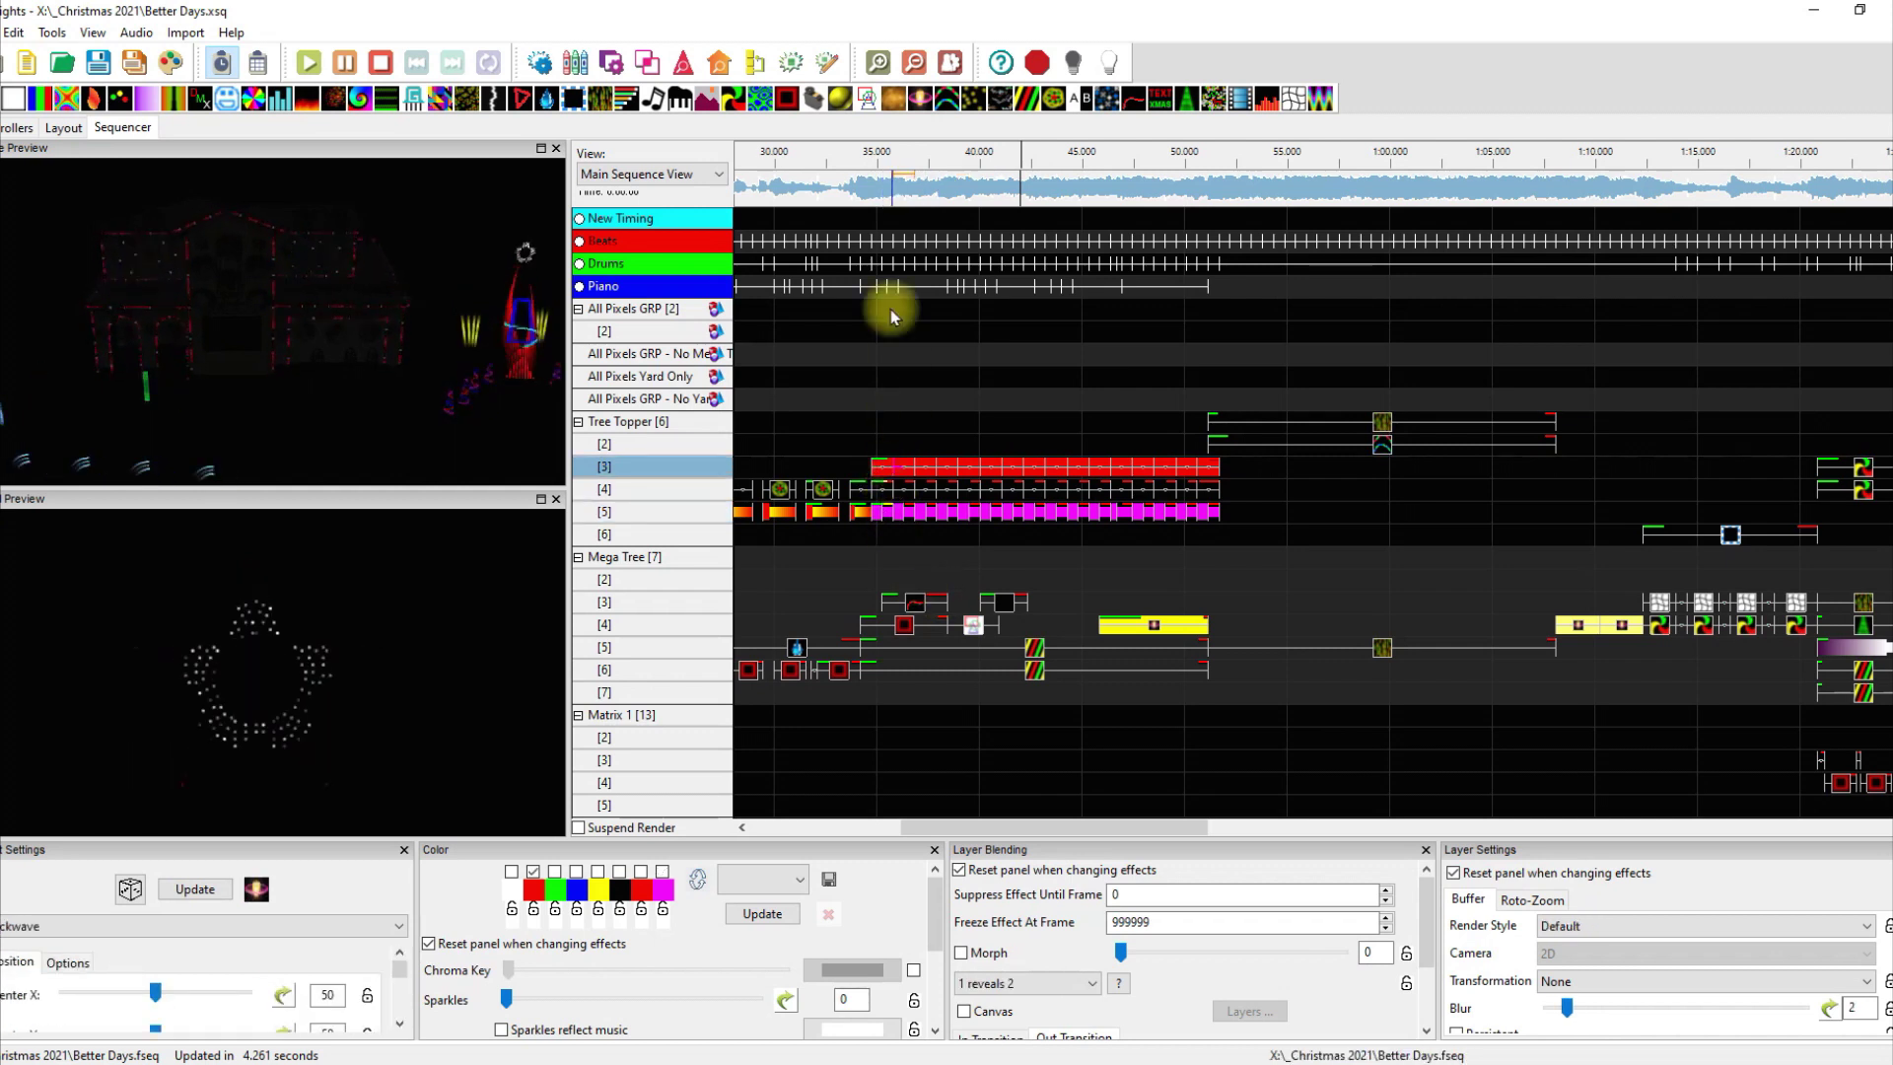
left_click(856, 160)
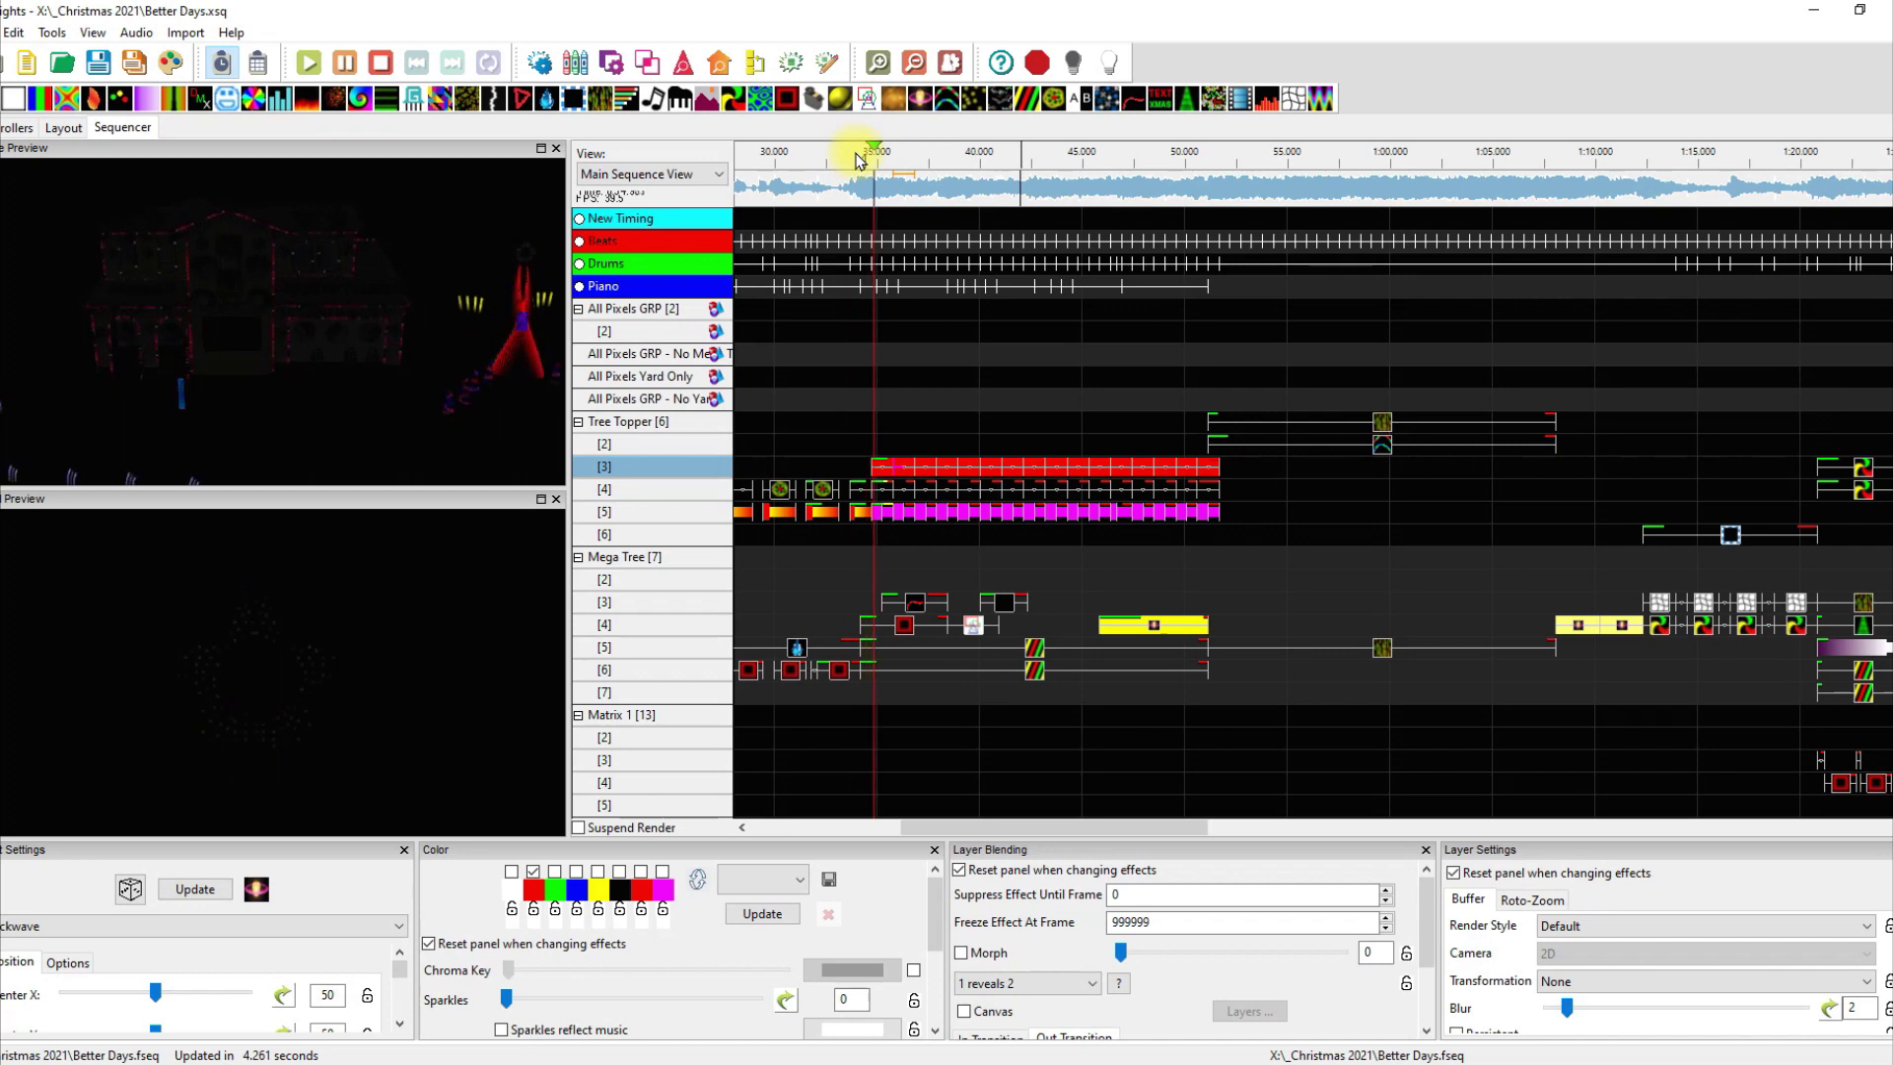
left_click(771, 175)
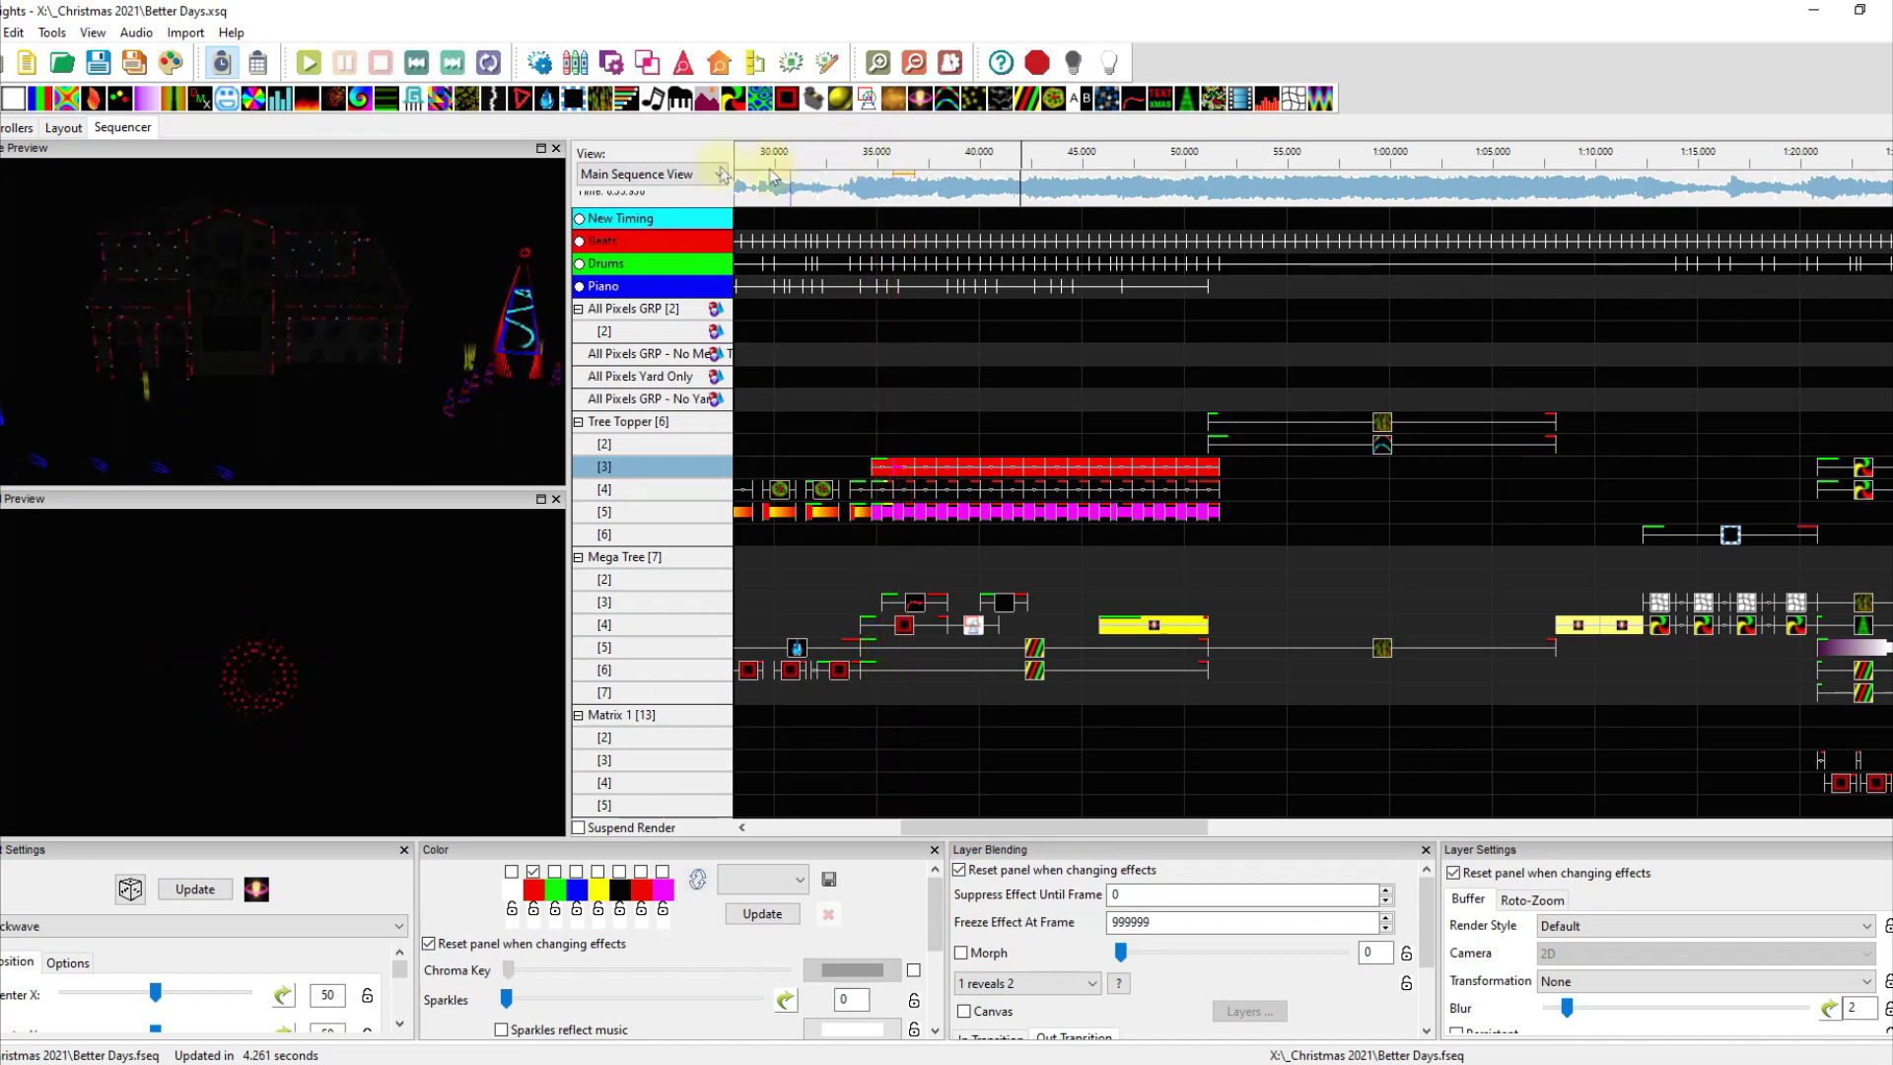
Step: Compare the Tree Topper's Spirograph on layer 4 with the Morph beneath it at about 30 seconds
left_click(818, 480)
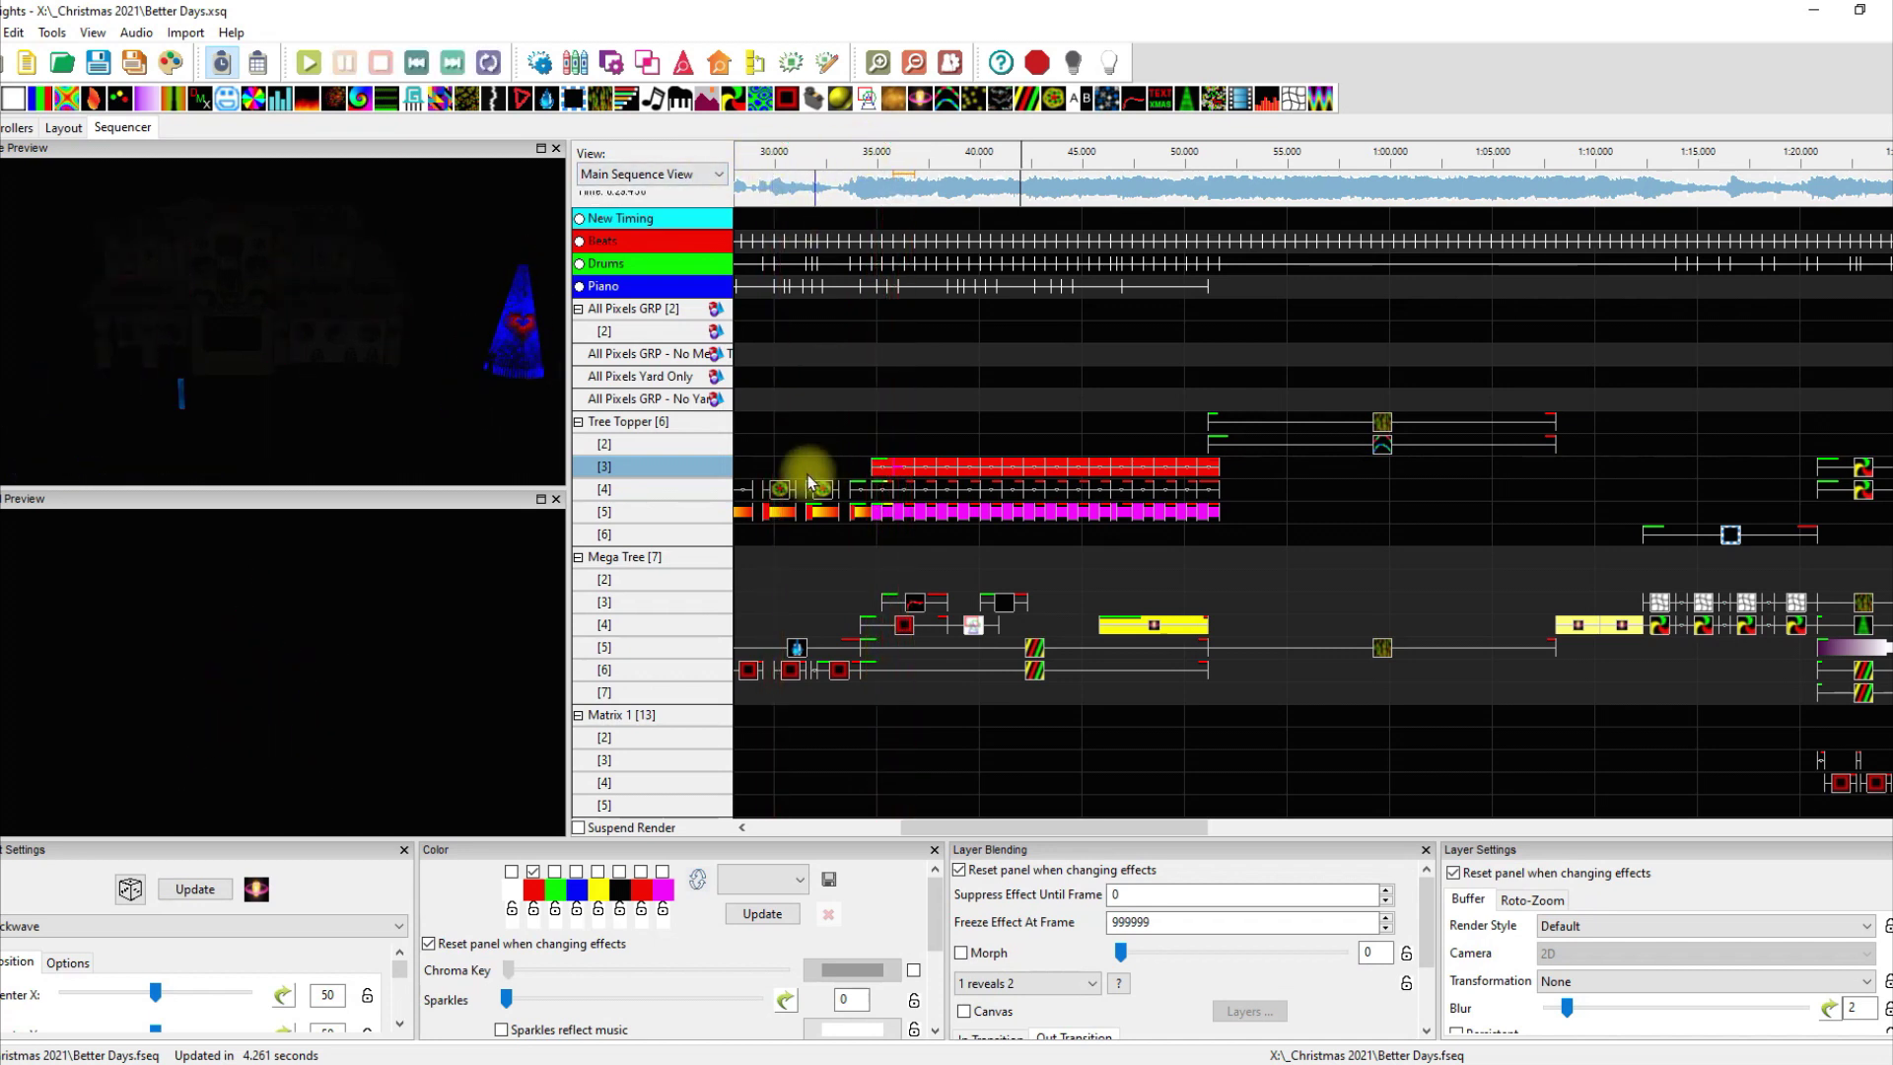
left_click(782, 495)
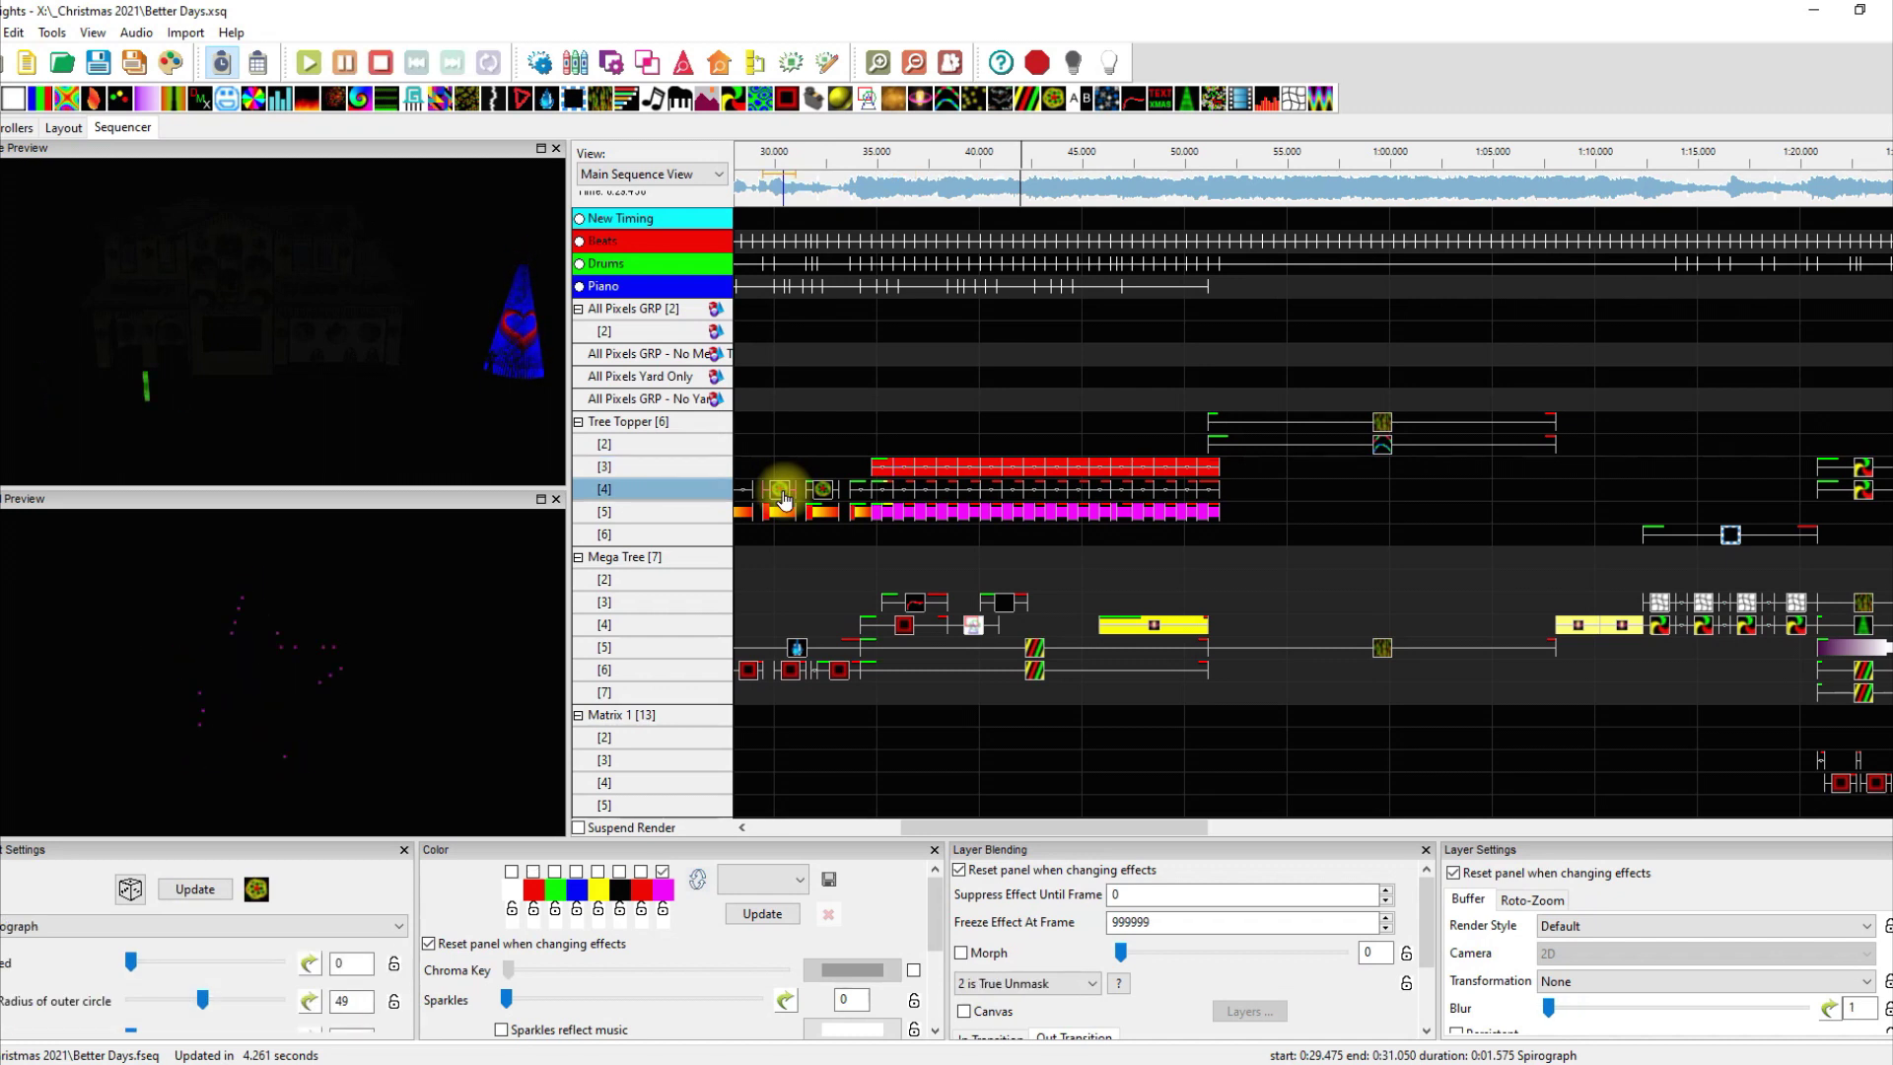
left_click(784, 512)
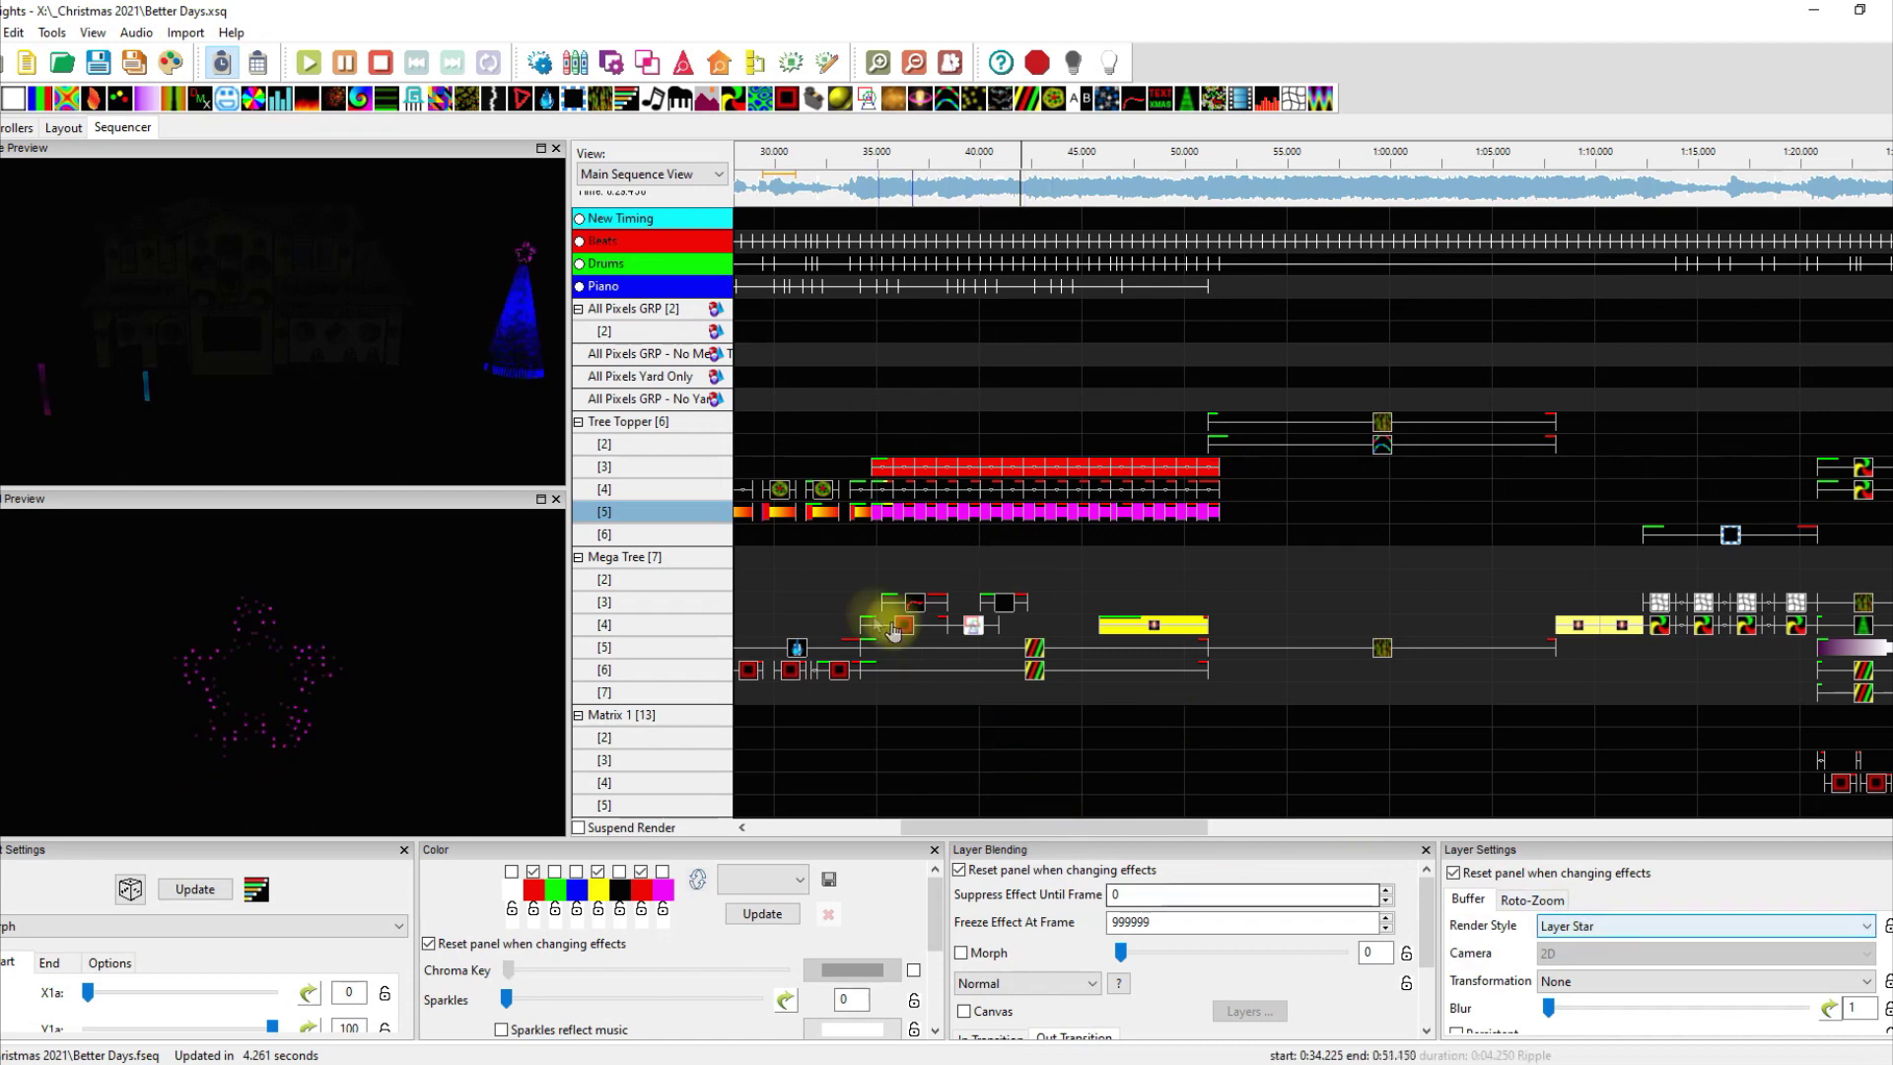
left_click(779, 493)
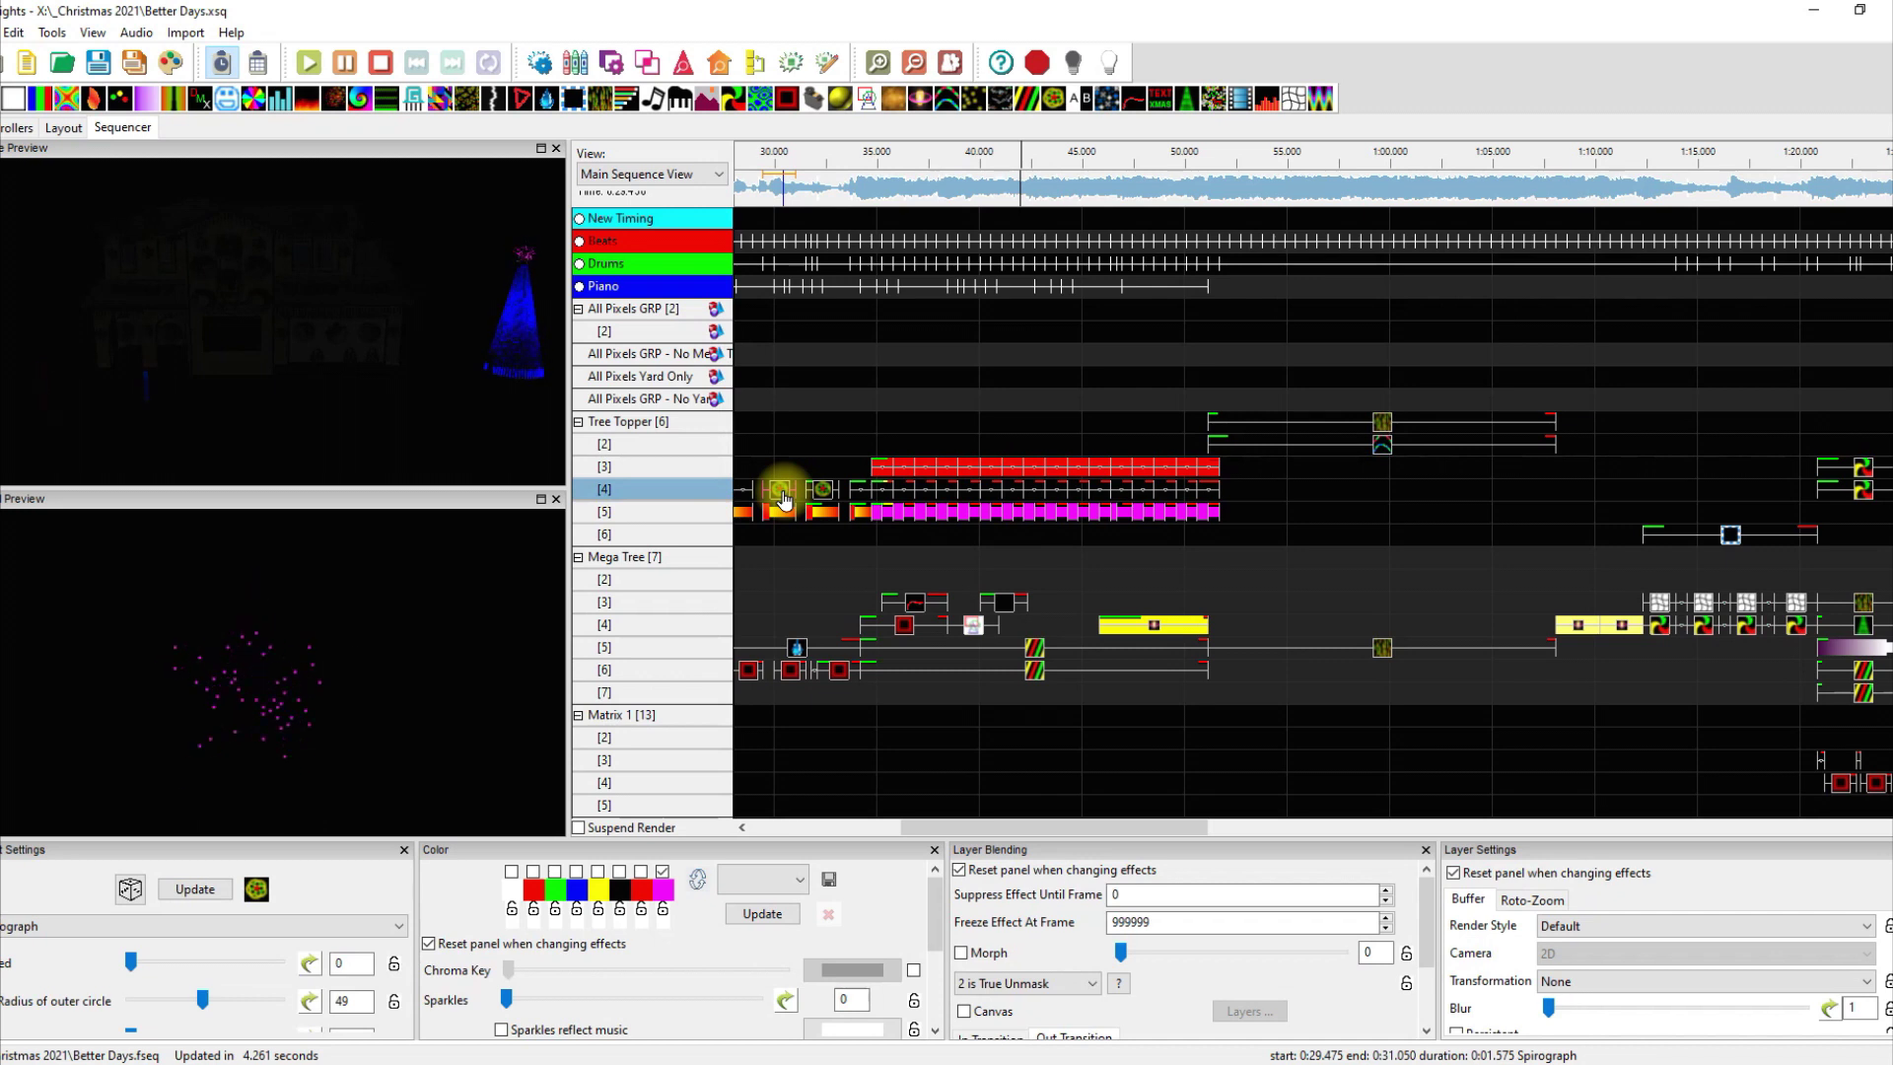
Step: Examine how the Tree Topper's Shockwave, Spirograph and Morph on layers 3 to 5 are blended at about 35 seconds
left_click(855, 830)
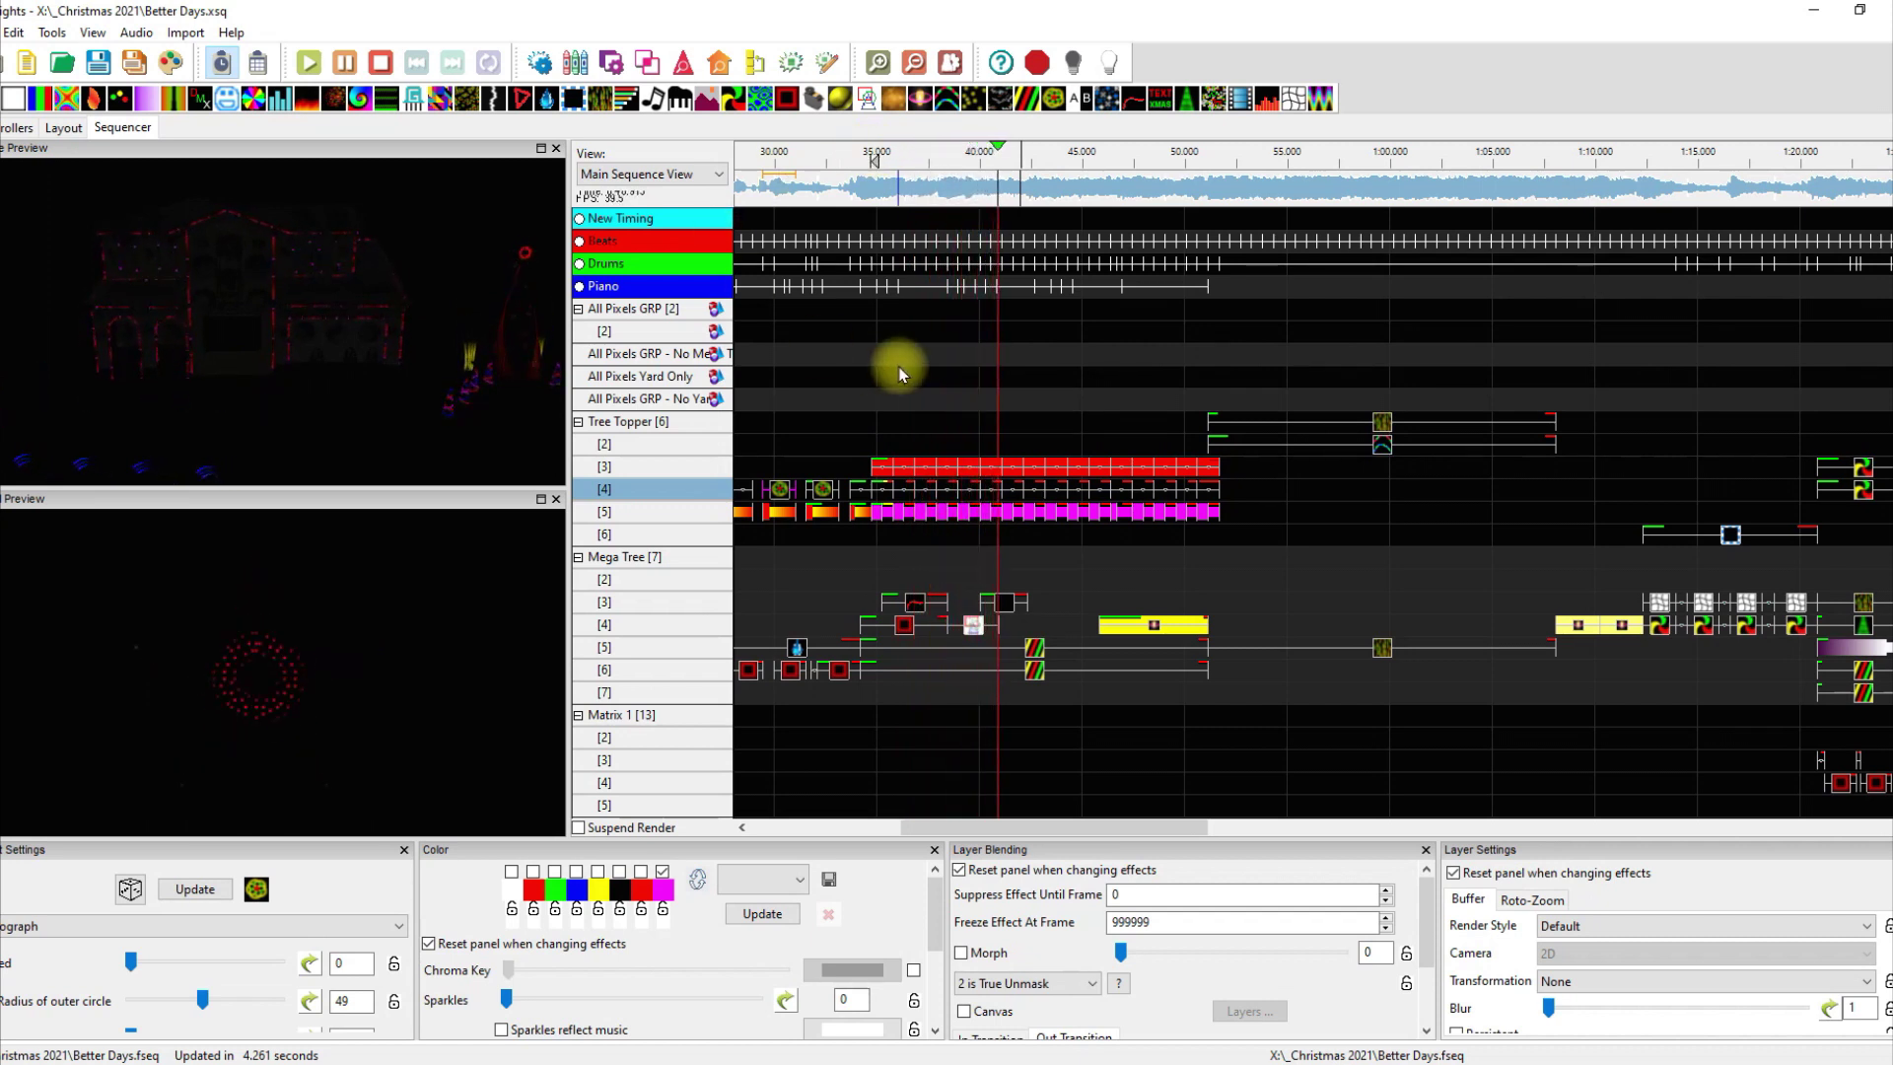
left_click(912, 469)
left_click_drag(912, 470, 873, 464)
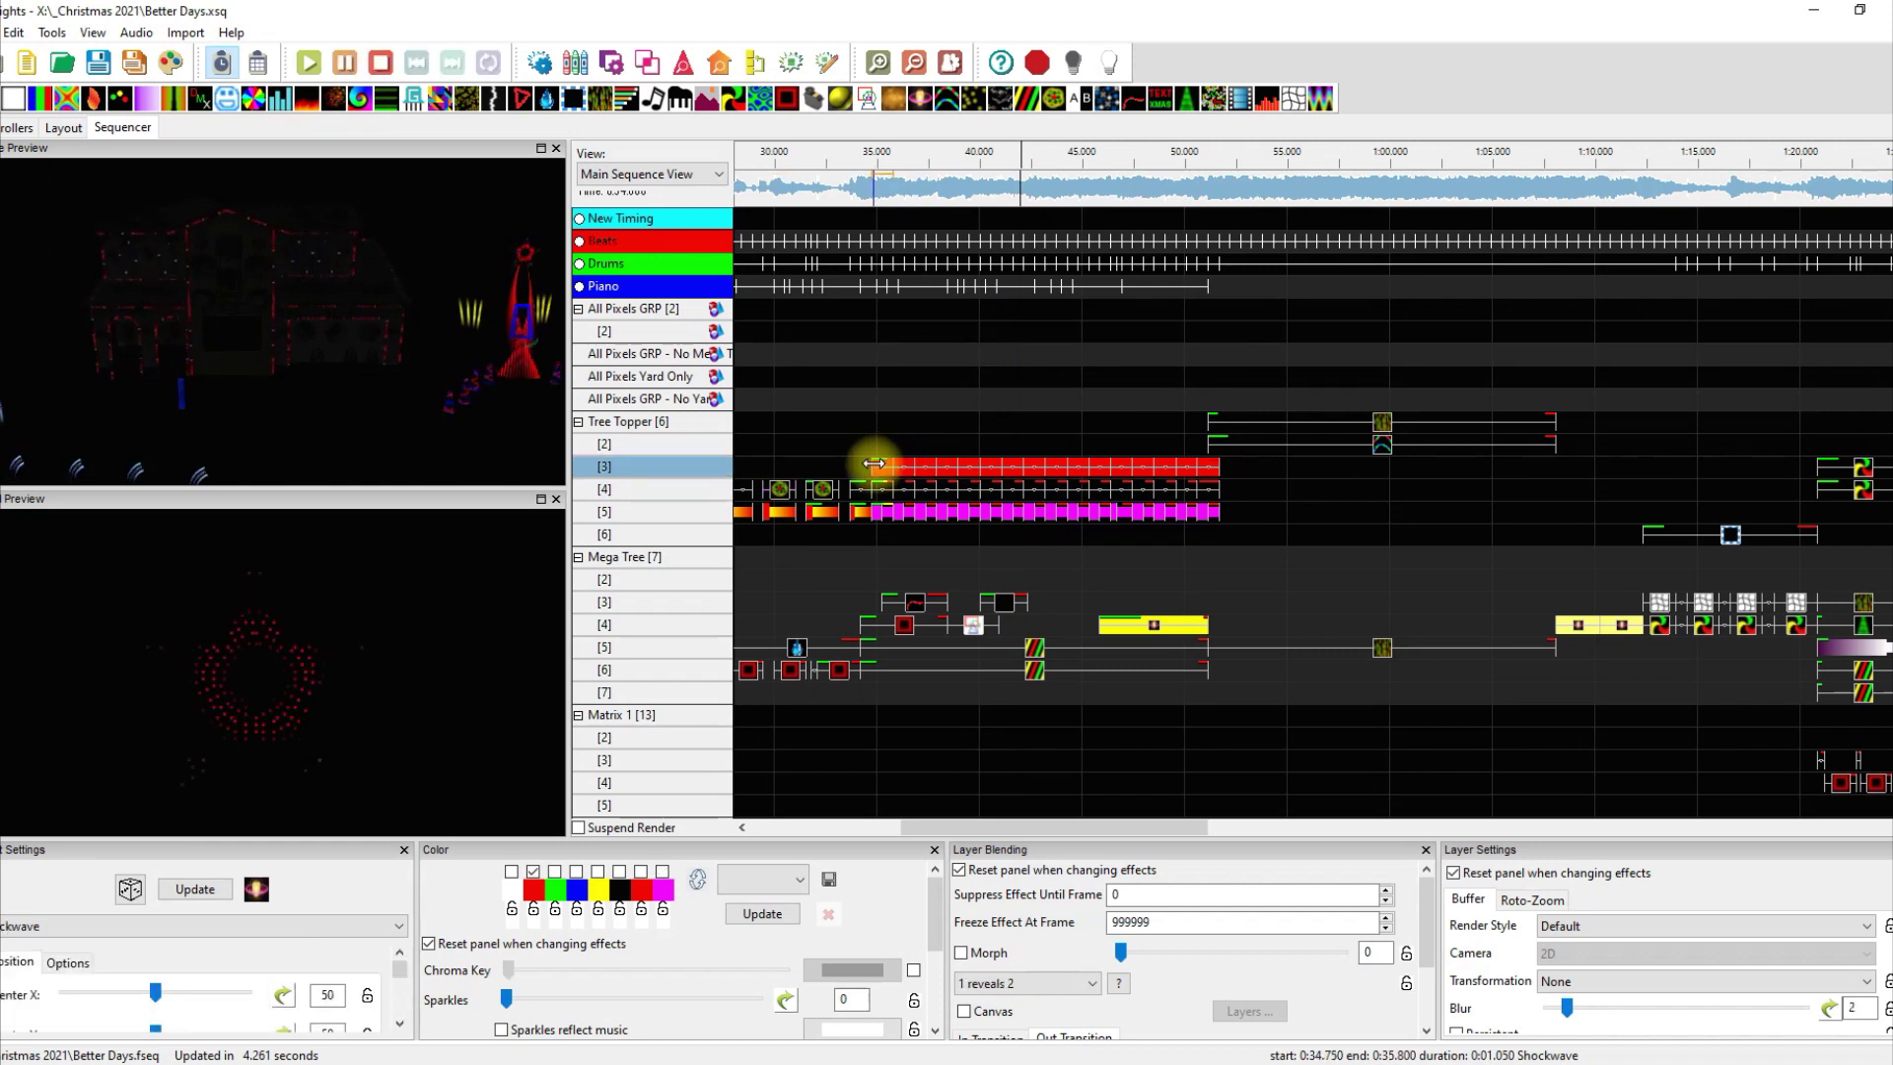
left_click(871, 497)
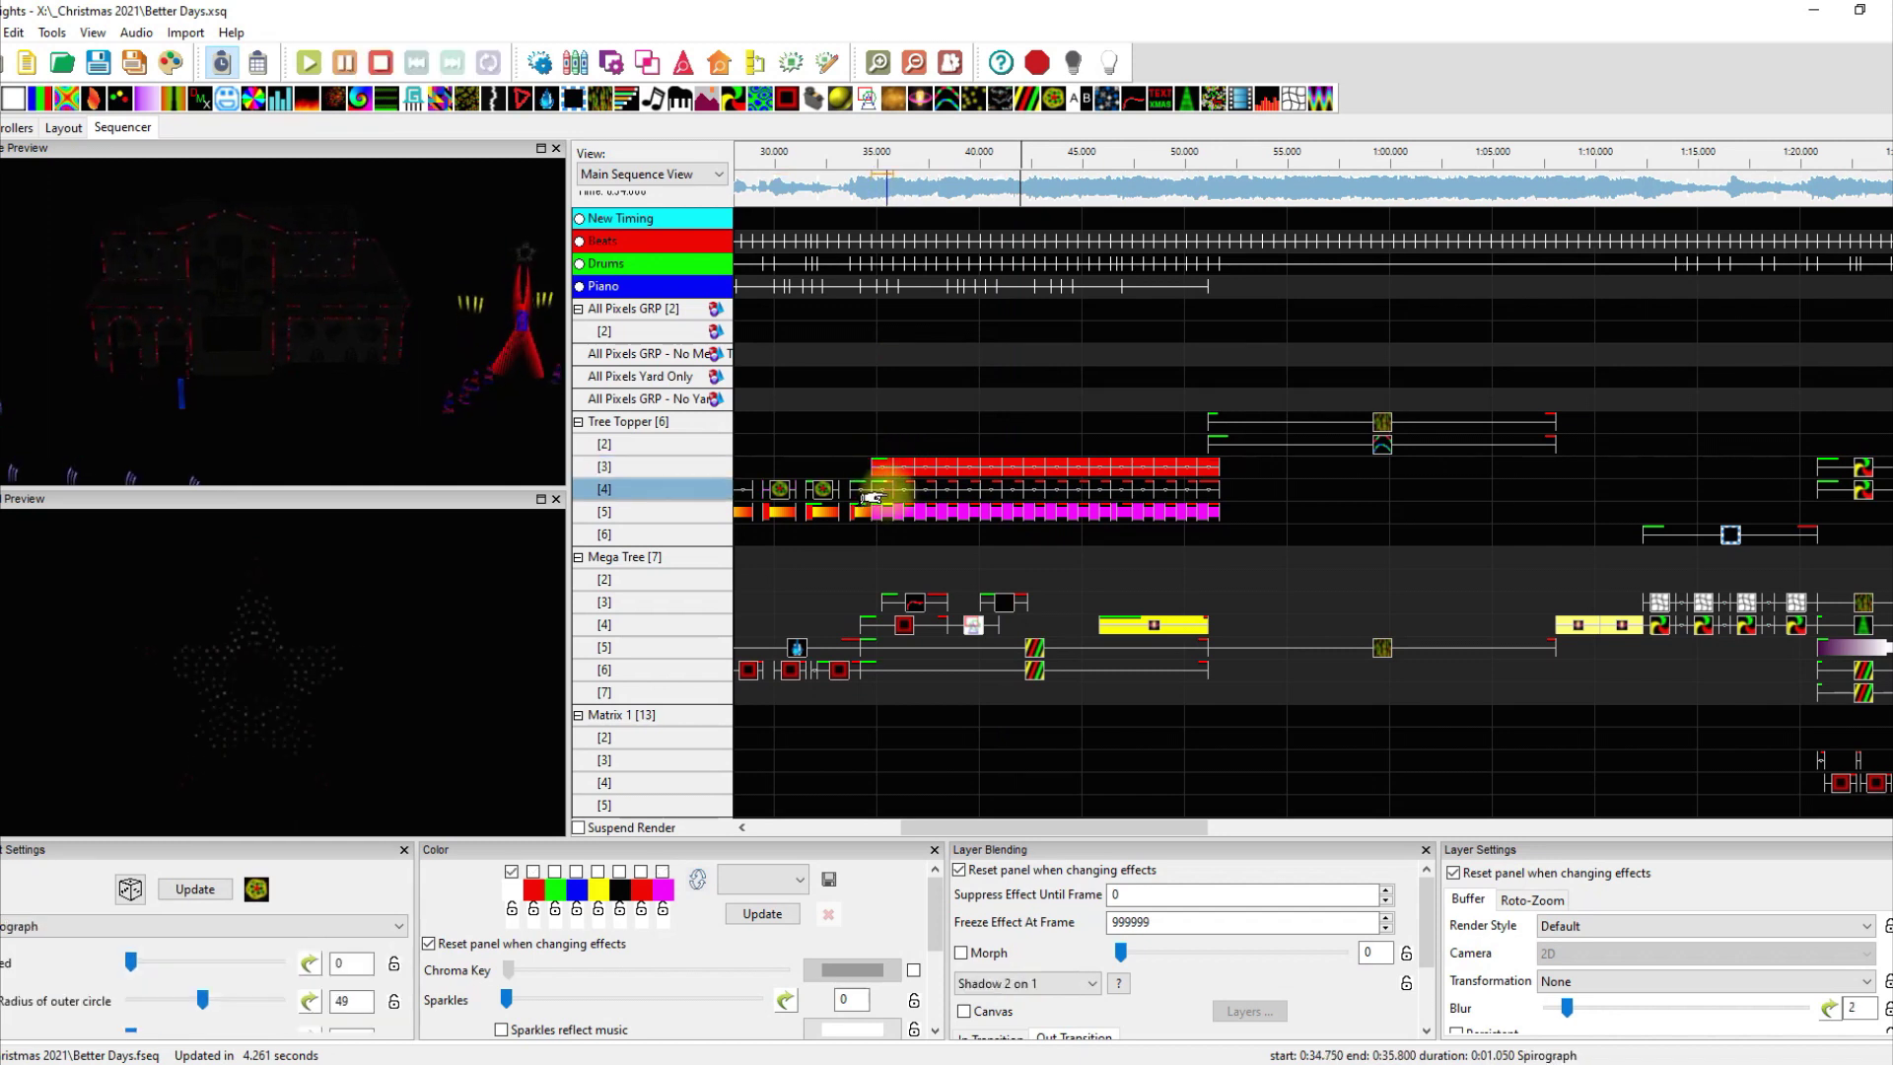
left_click(872, 511)
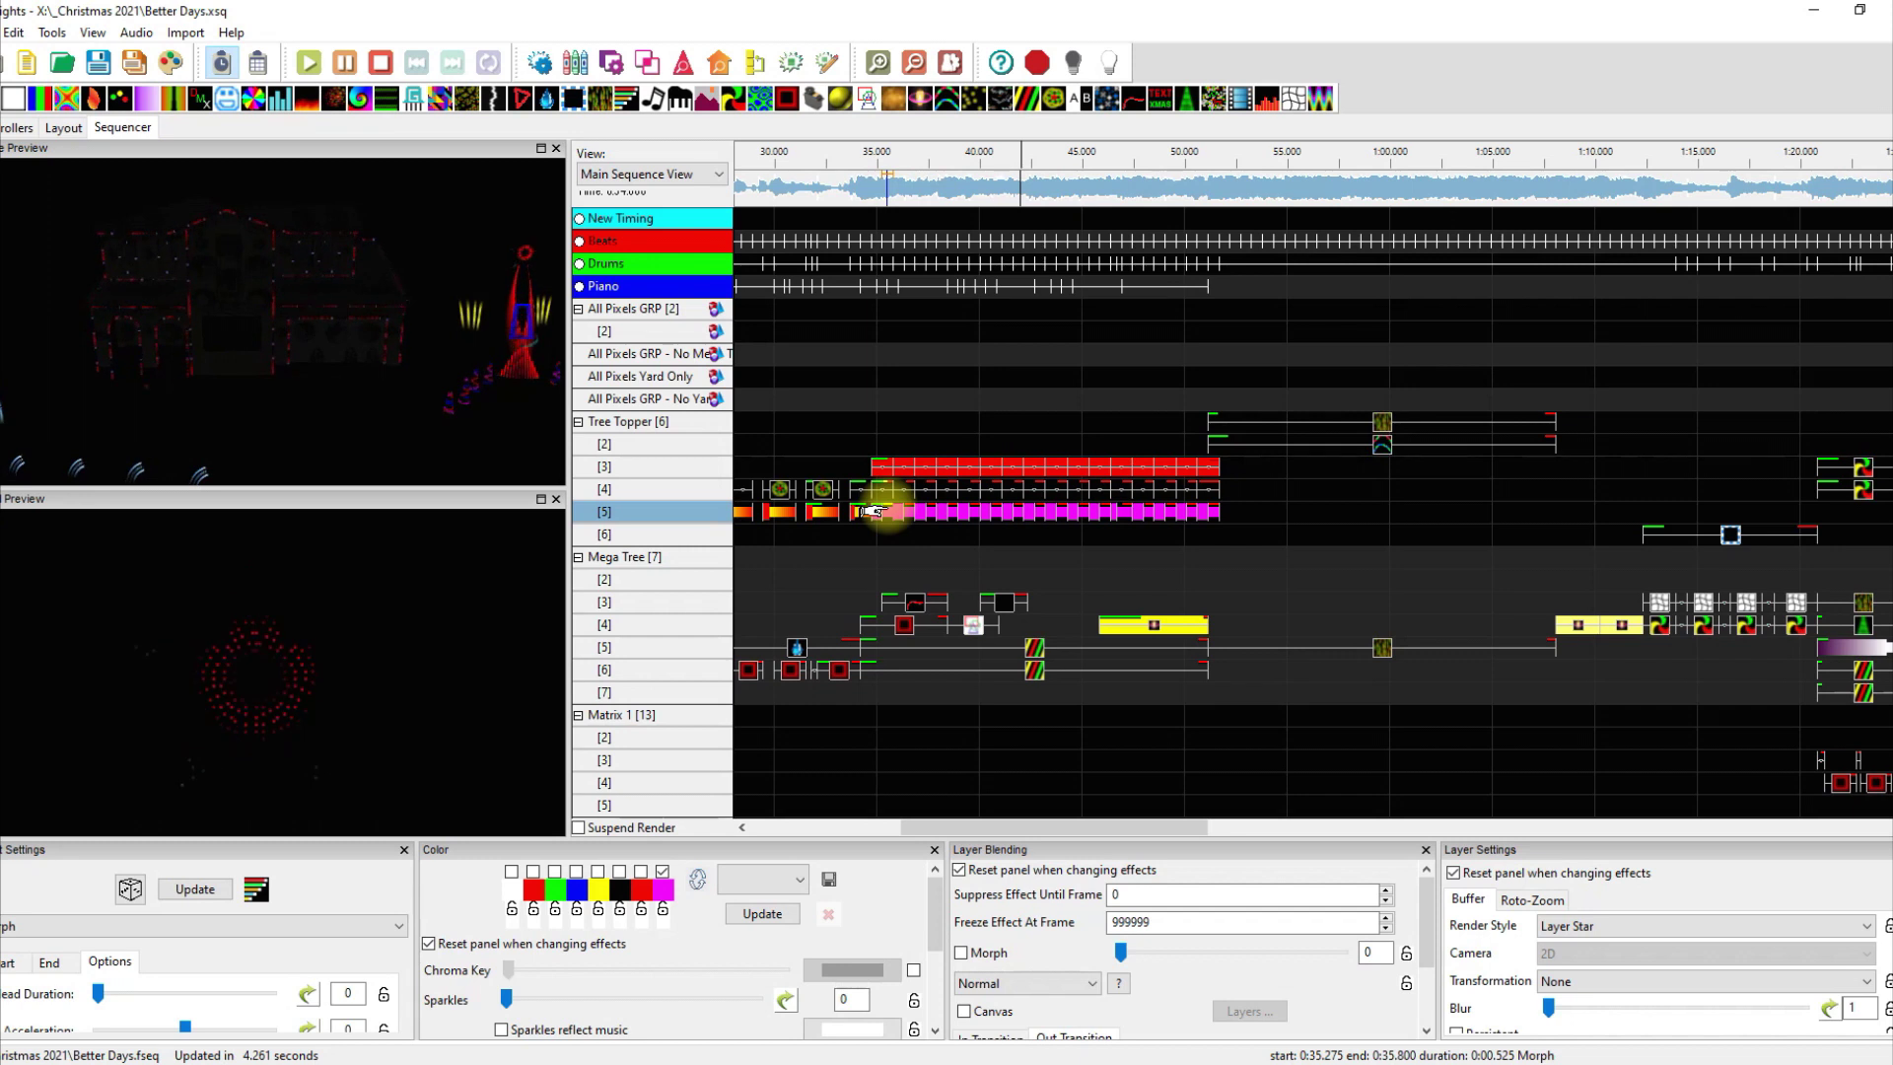
left_click(888, 490)
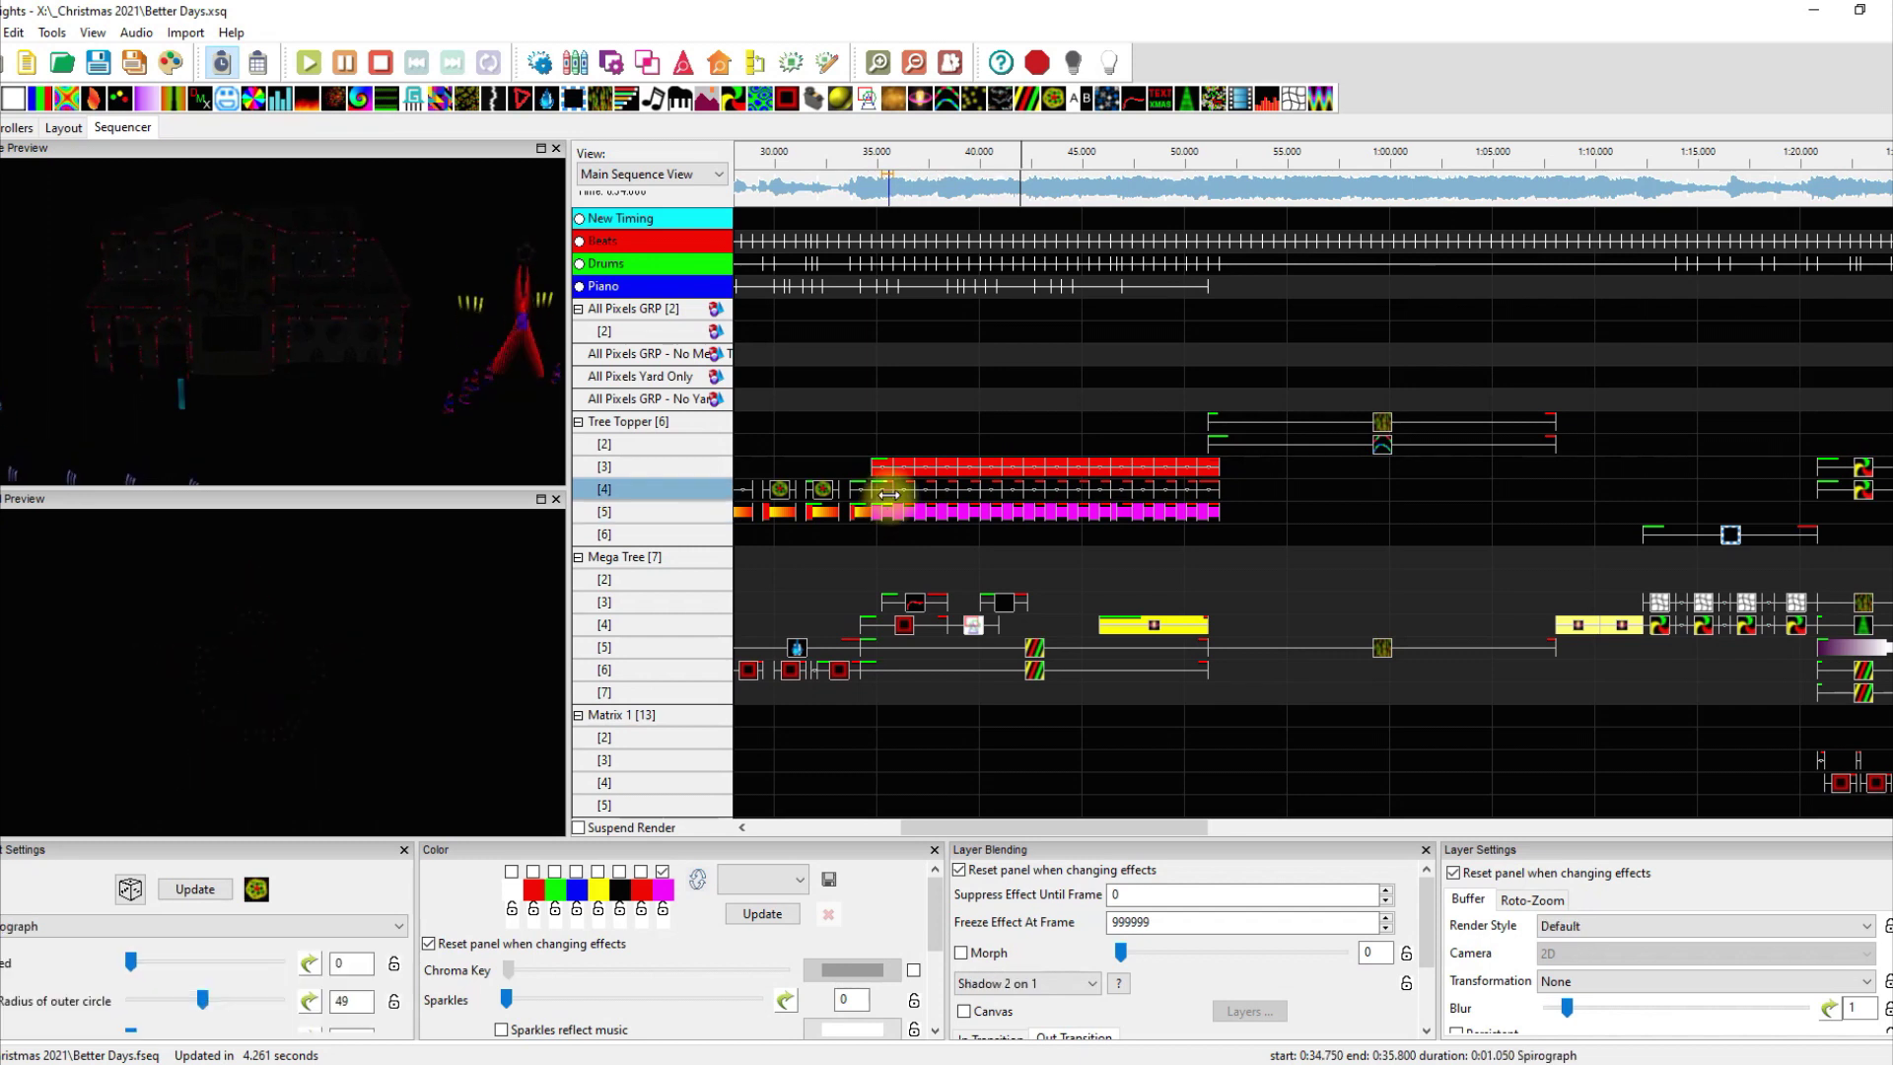
left_click(877, 466)
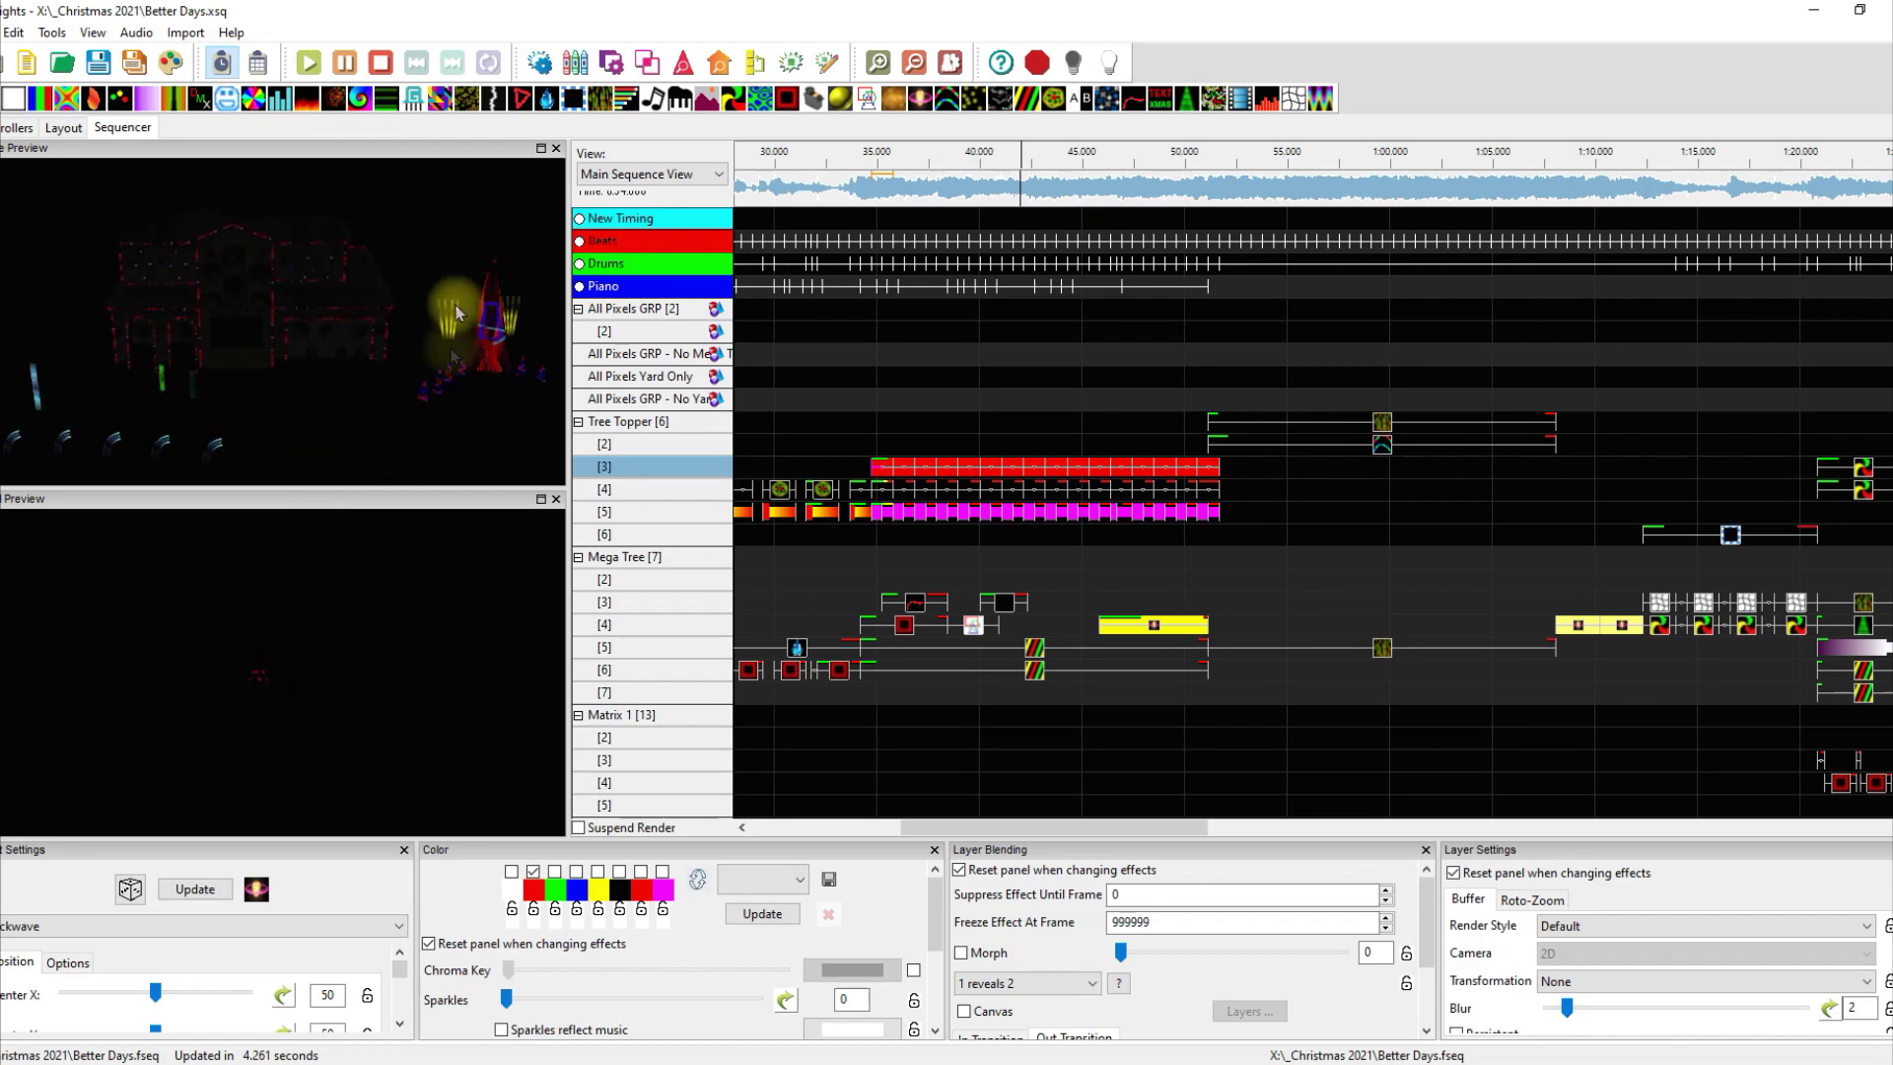
Step: Examine the mega tree, the yard props and the house outline in the house preview
scroll(454, 366, "up", 5)
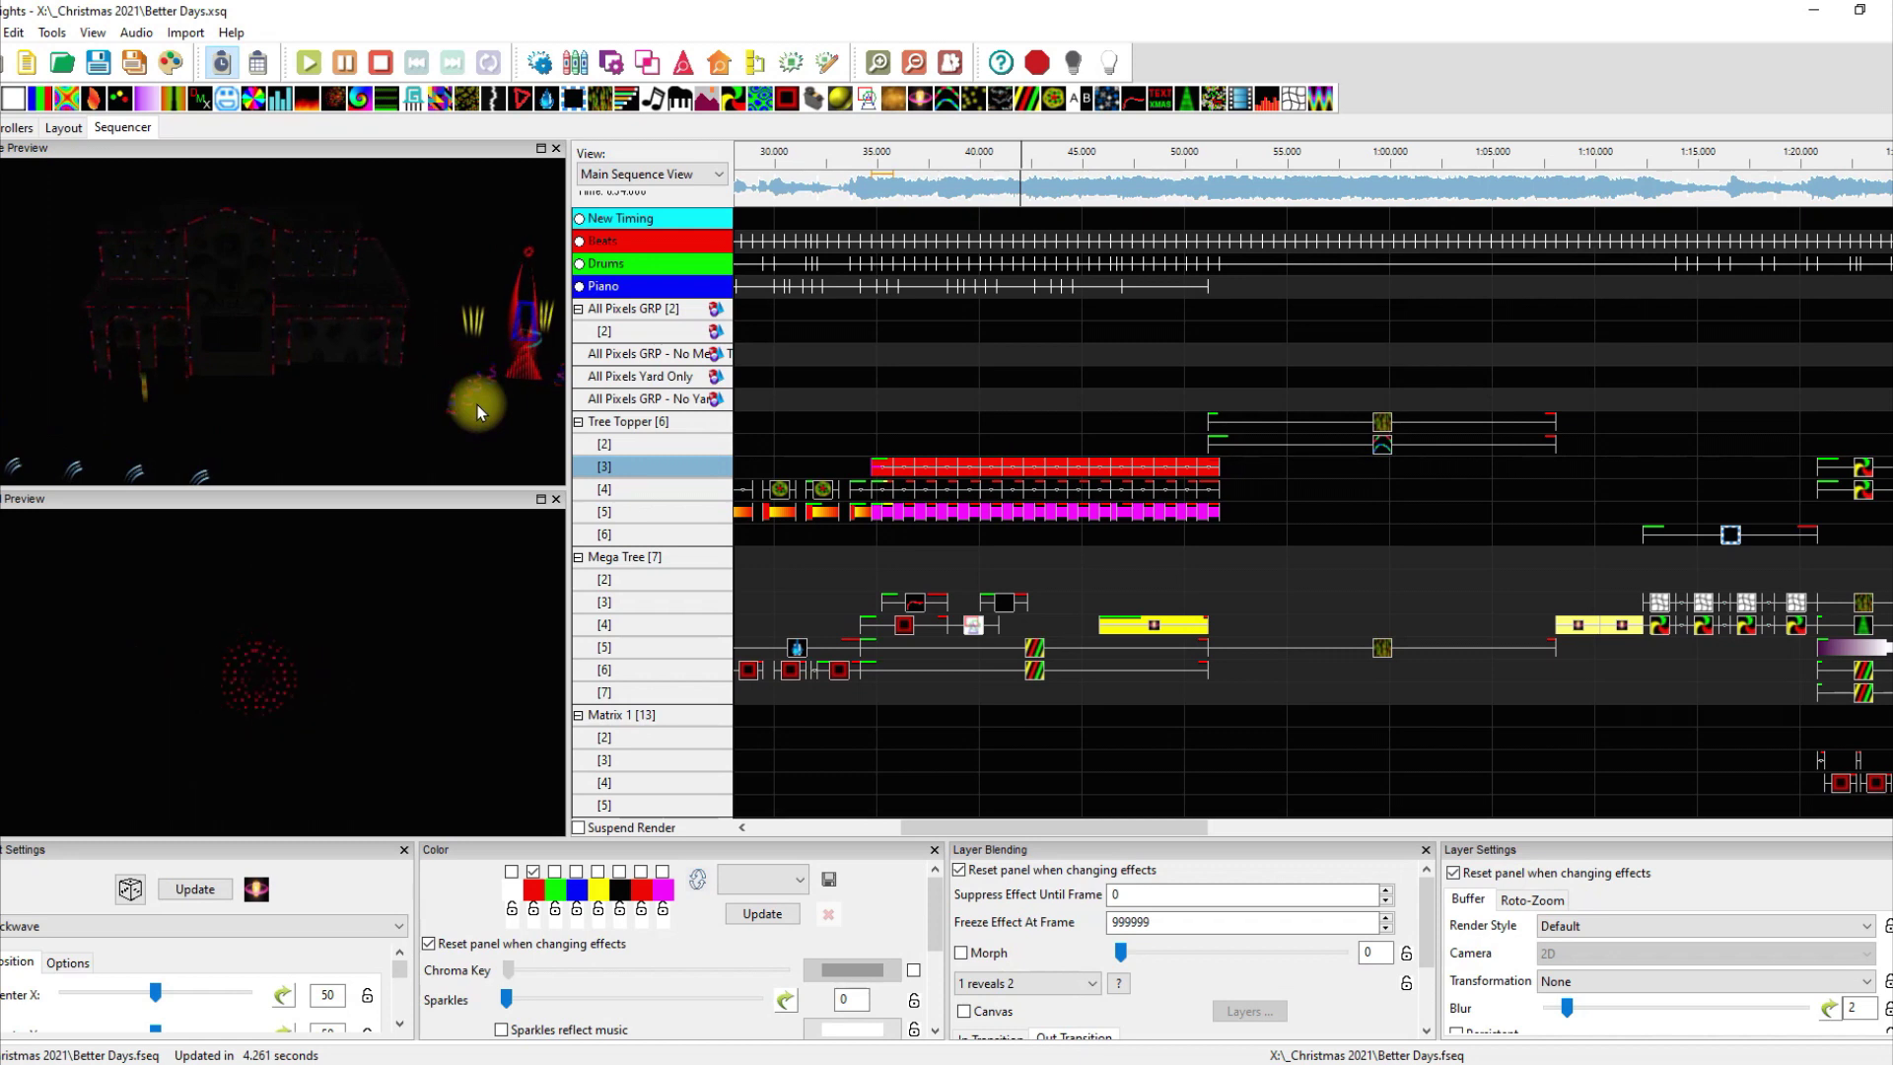
mouse_move(477, 404)
left_mouse_down()
mouse_move(241, 381)
mouse_move(453, 424)
left_mouse_up()
scroll(453, 424, "down", 5)
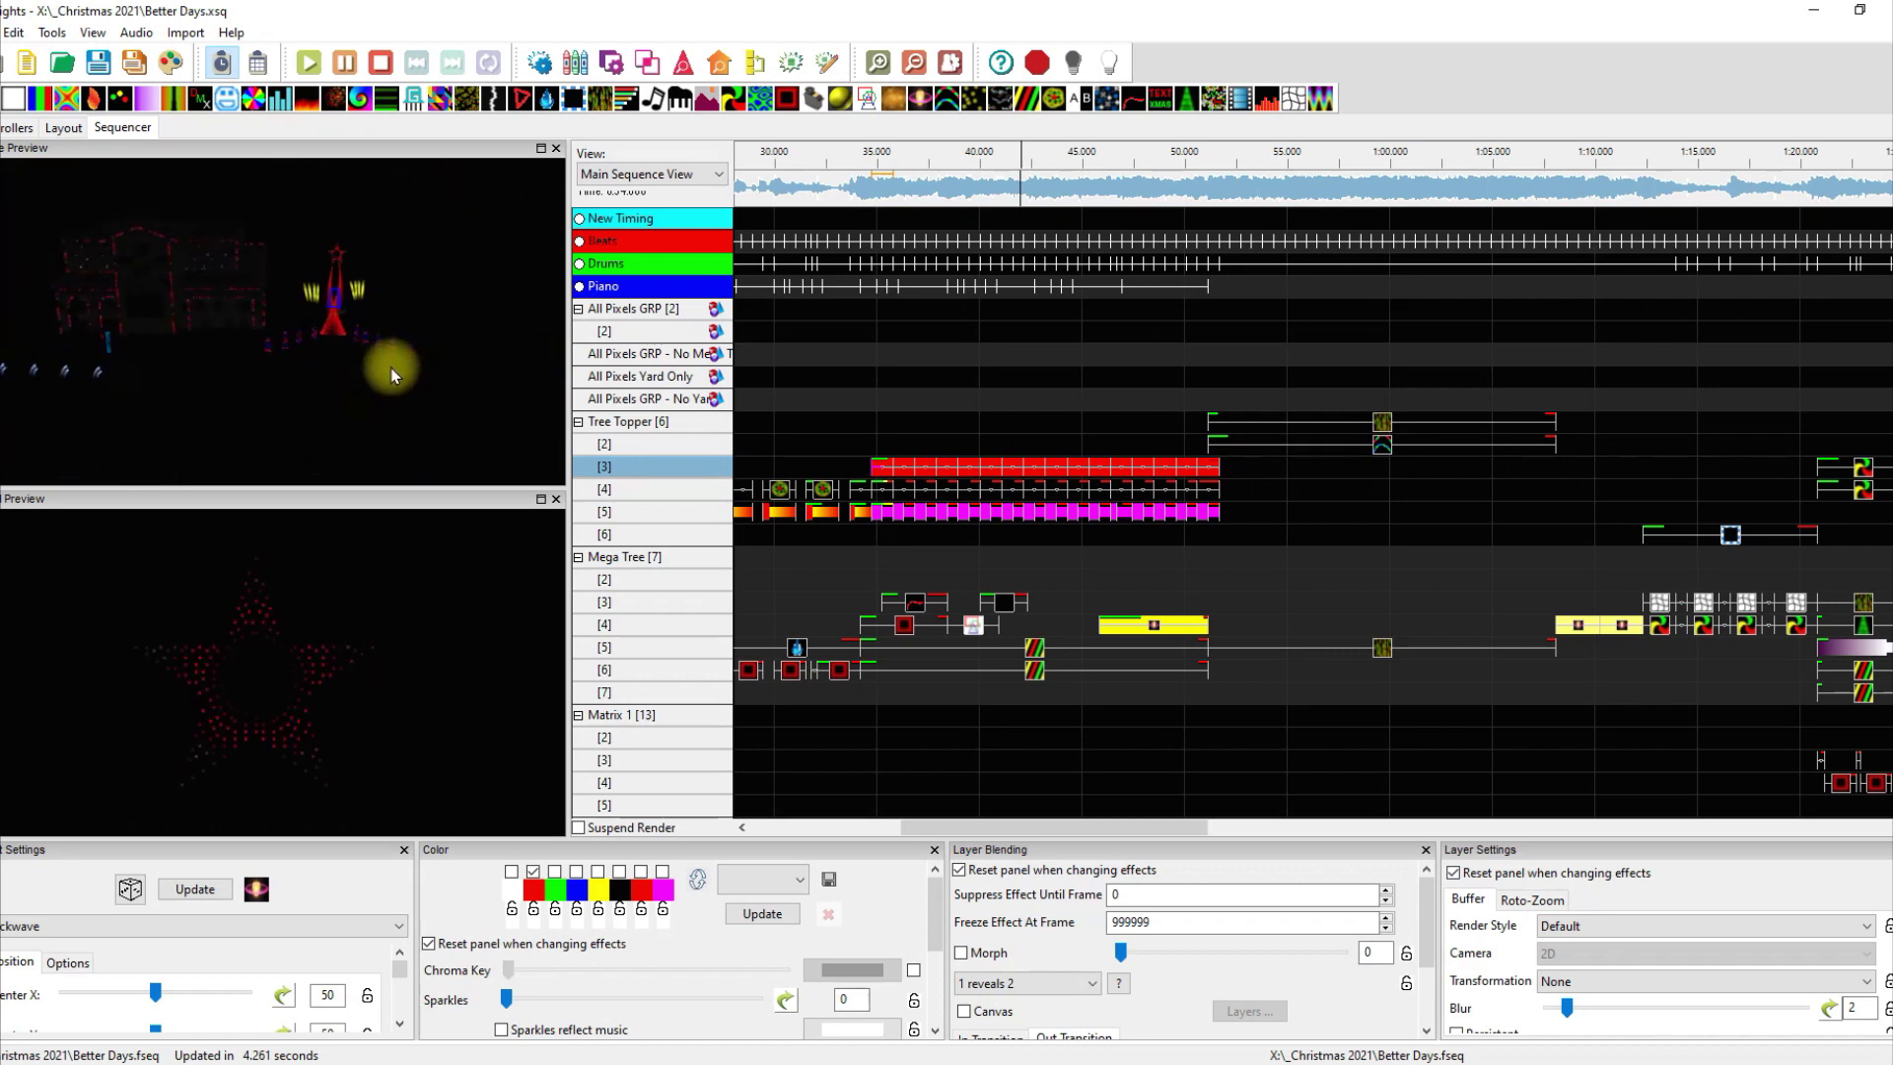
left_click_drag(375, 378, 477, 394)
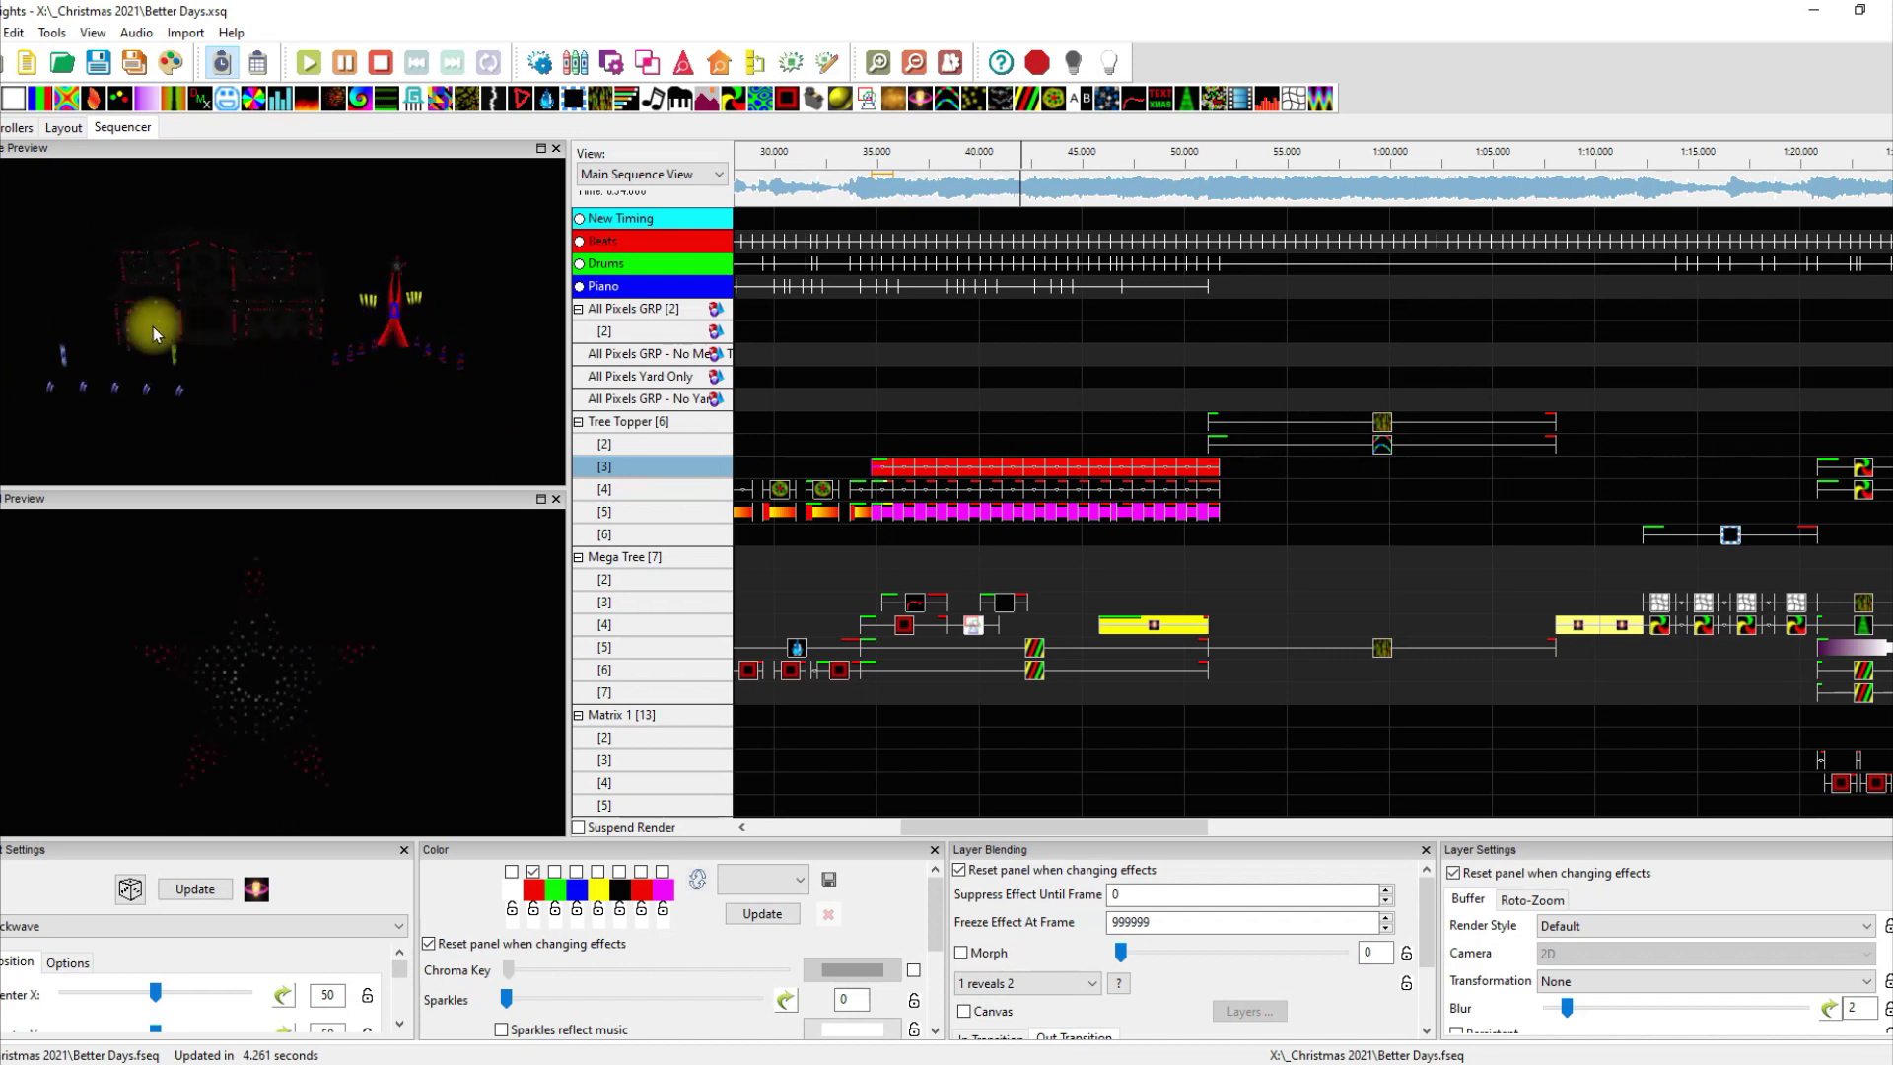
left_click_drag(434, 383, 389, 384)
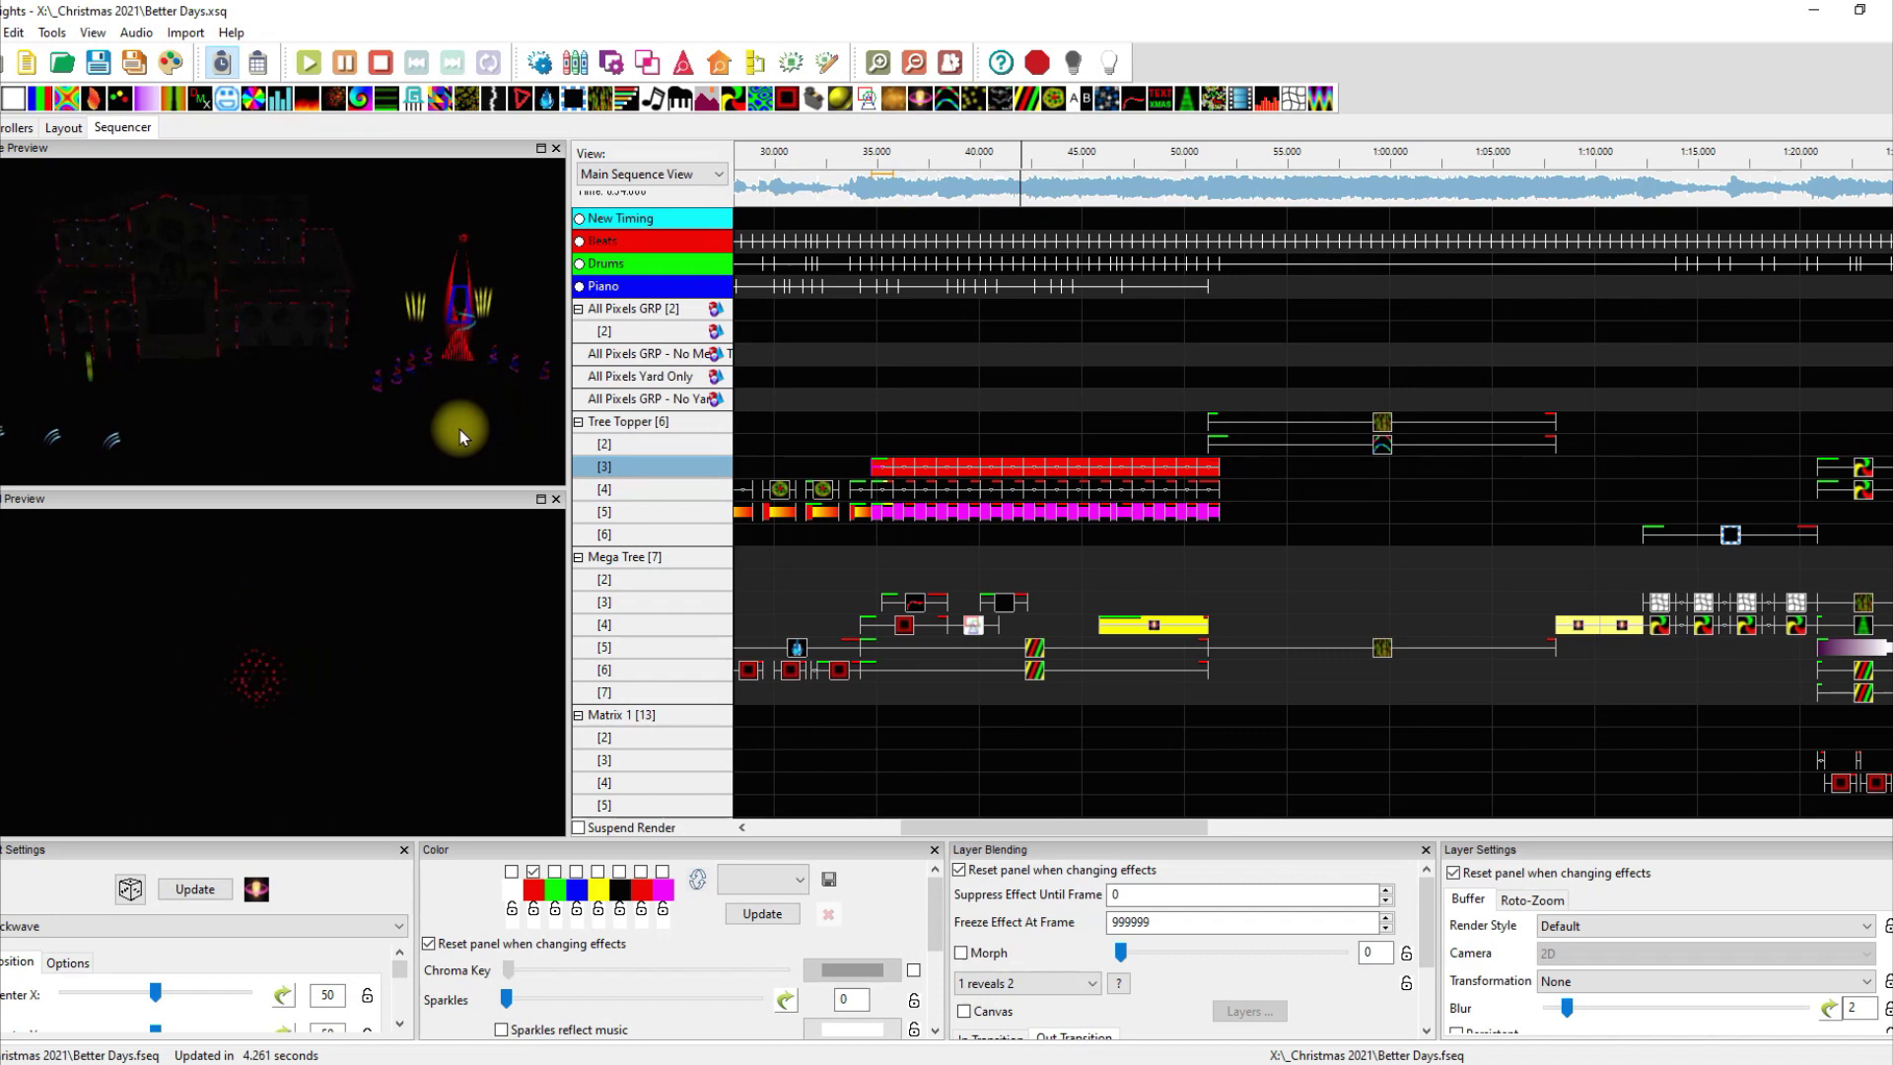
scroll(459, 429, "down", 3)
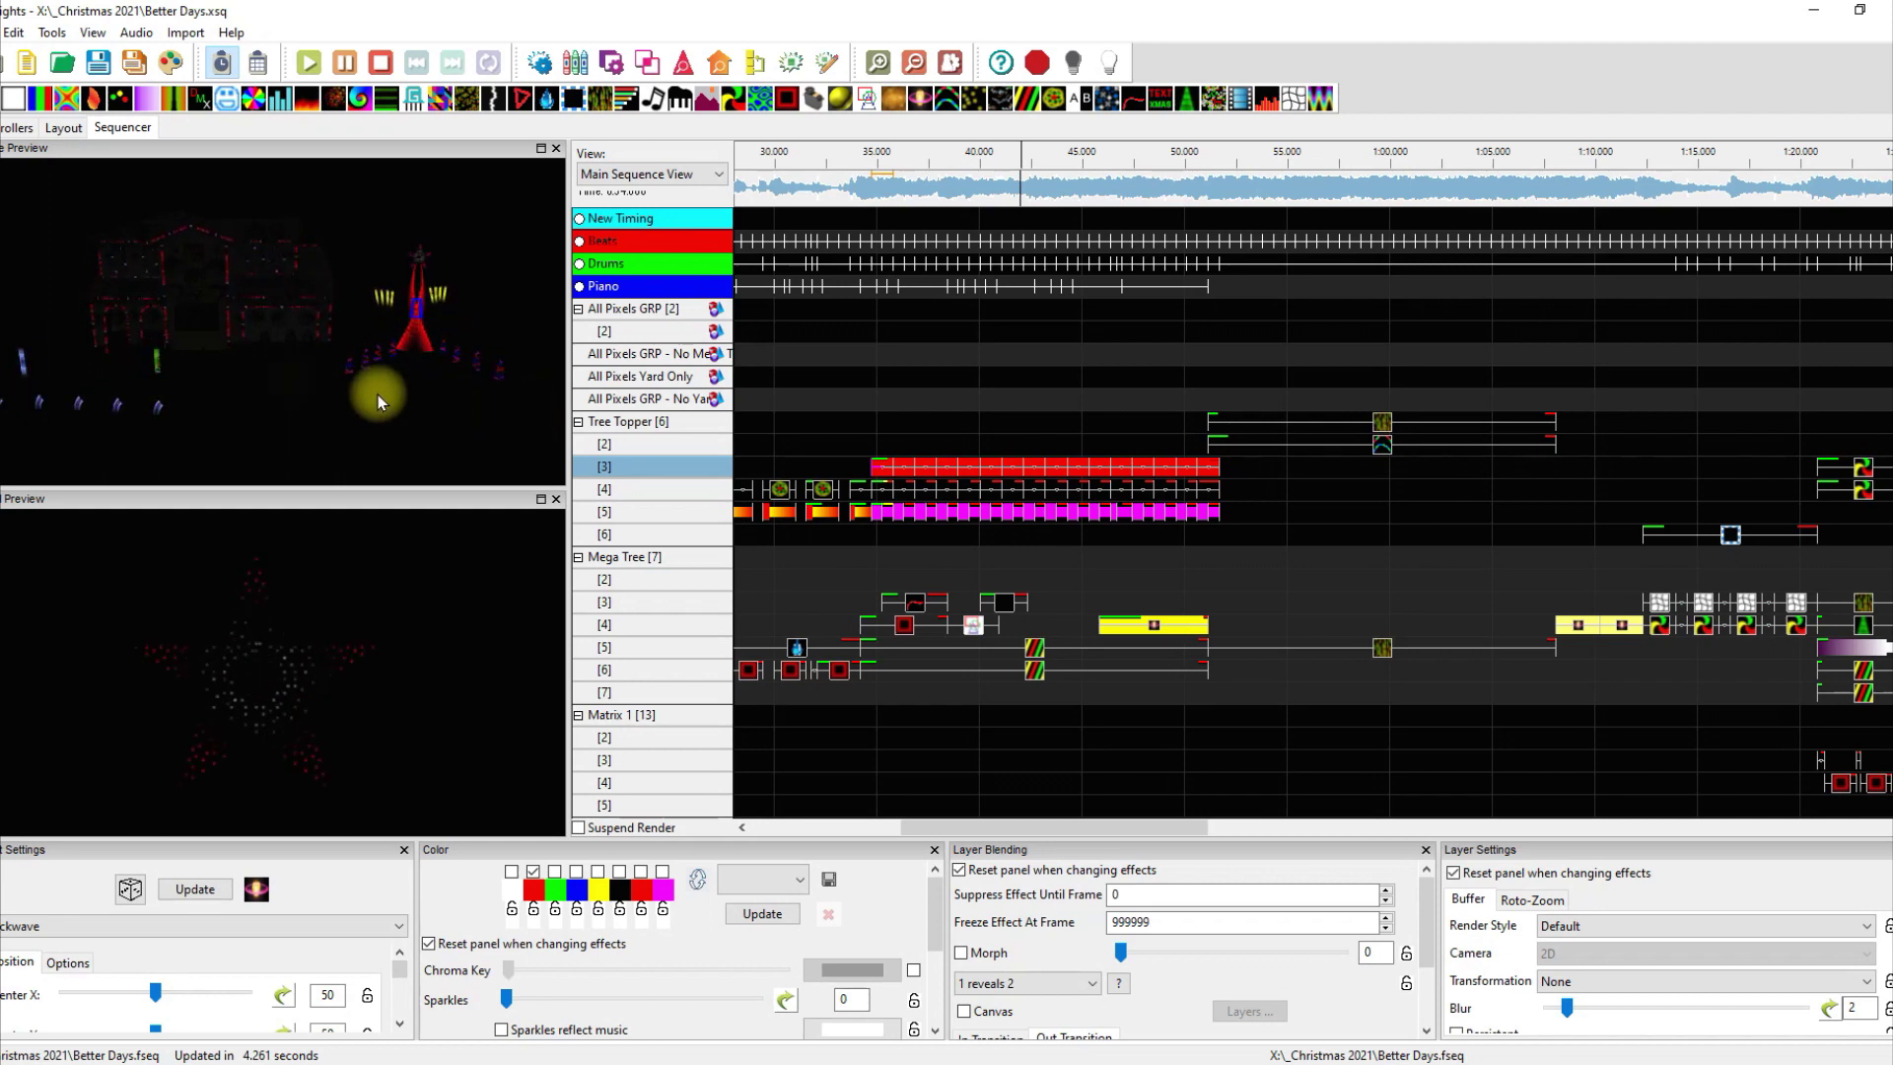
left_click_drag(236, 371, 439, 394)
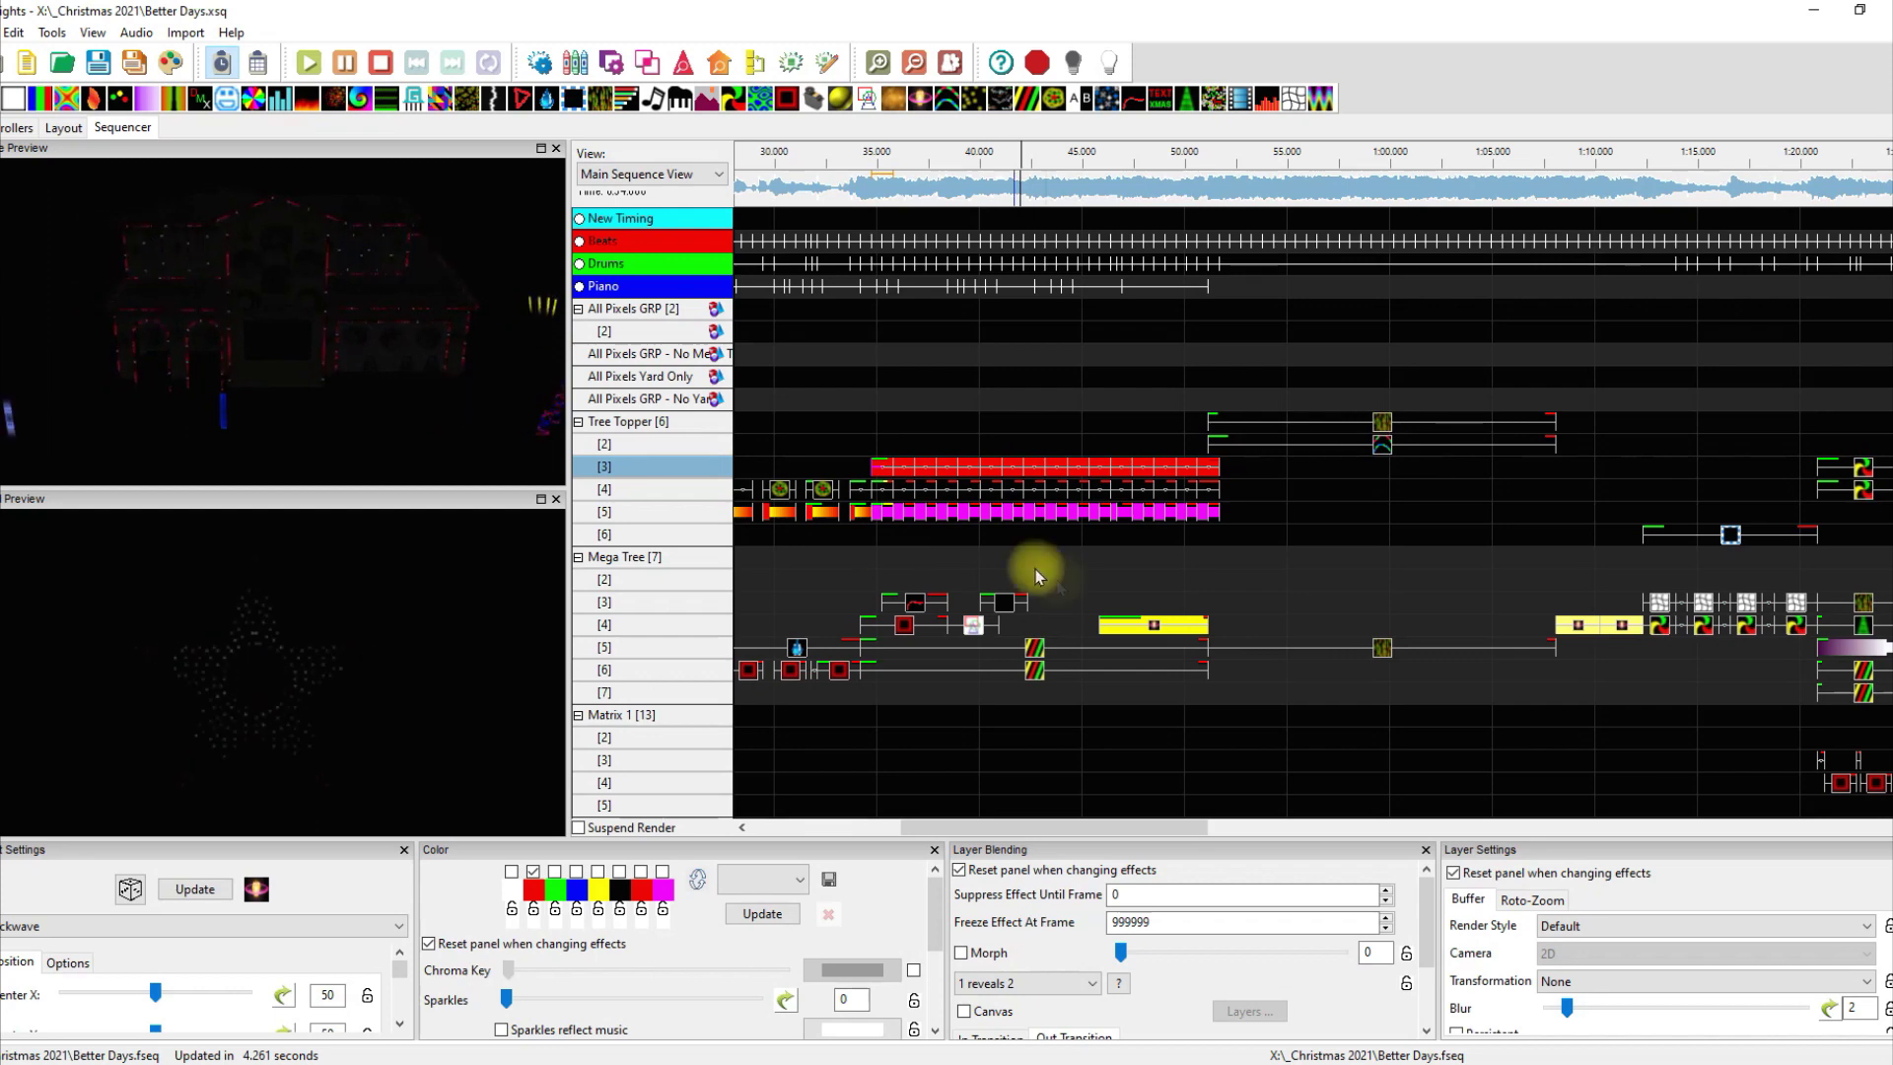
Step: Inspect the full settings of the first Spirals effect on the Eaves GRP top layer
scroll(954, 738, "down", 9)
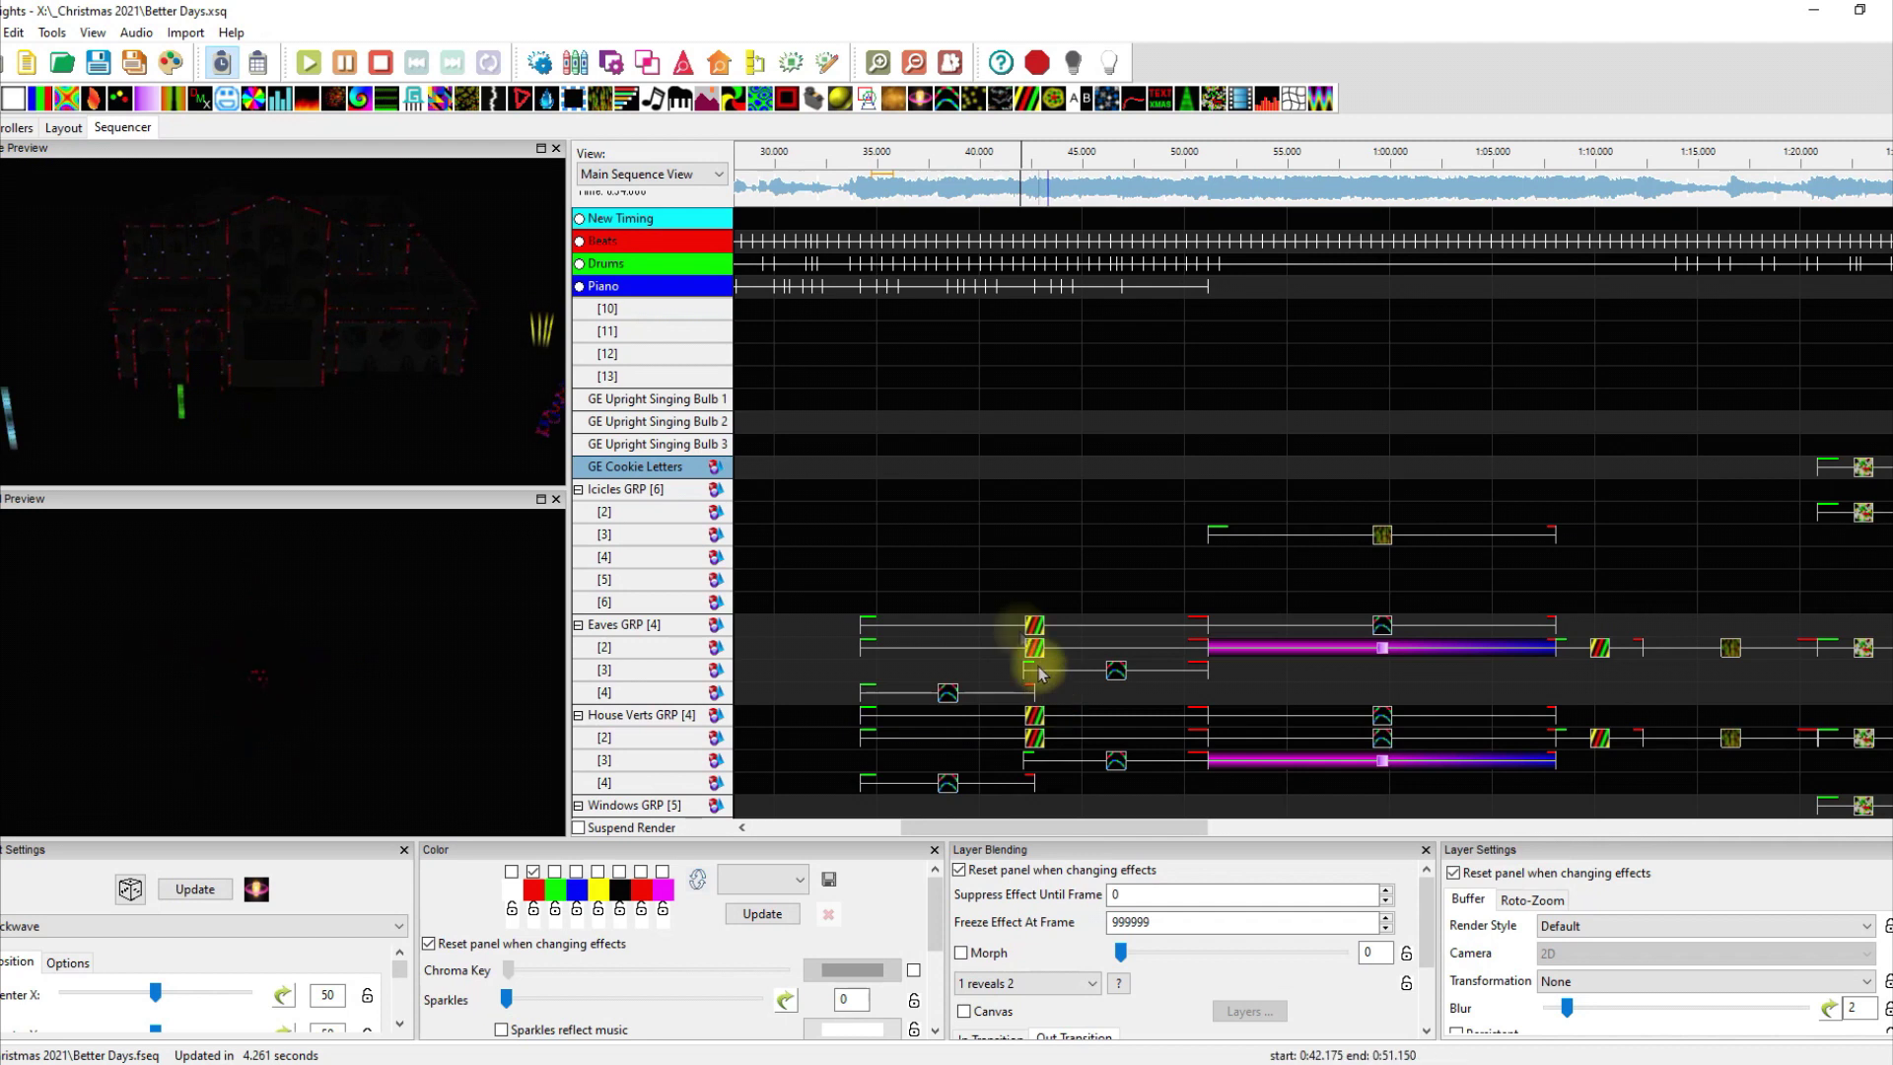
left_click(1032, 627)
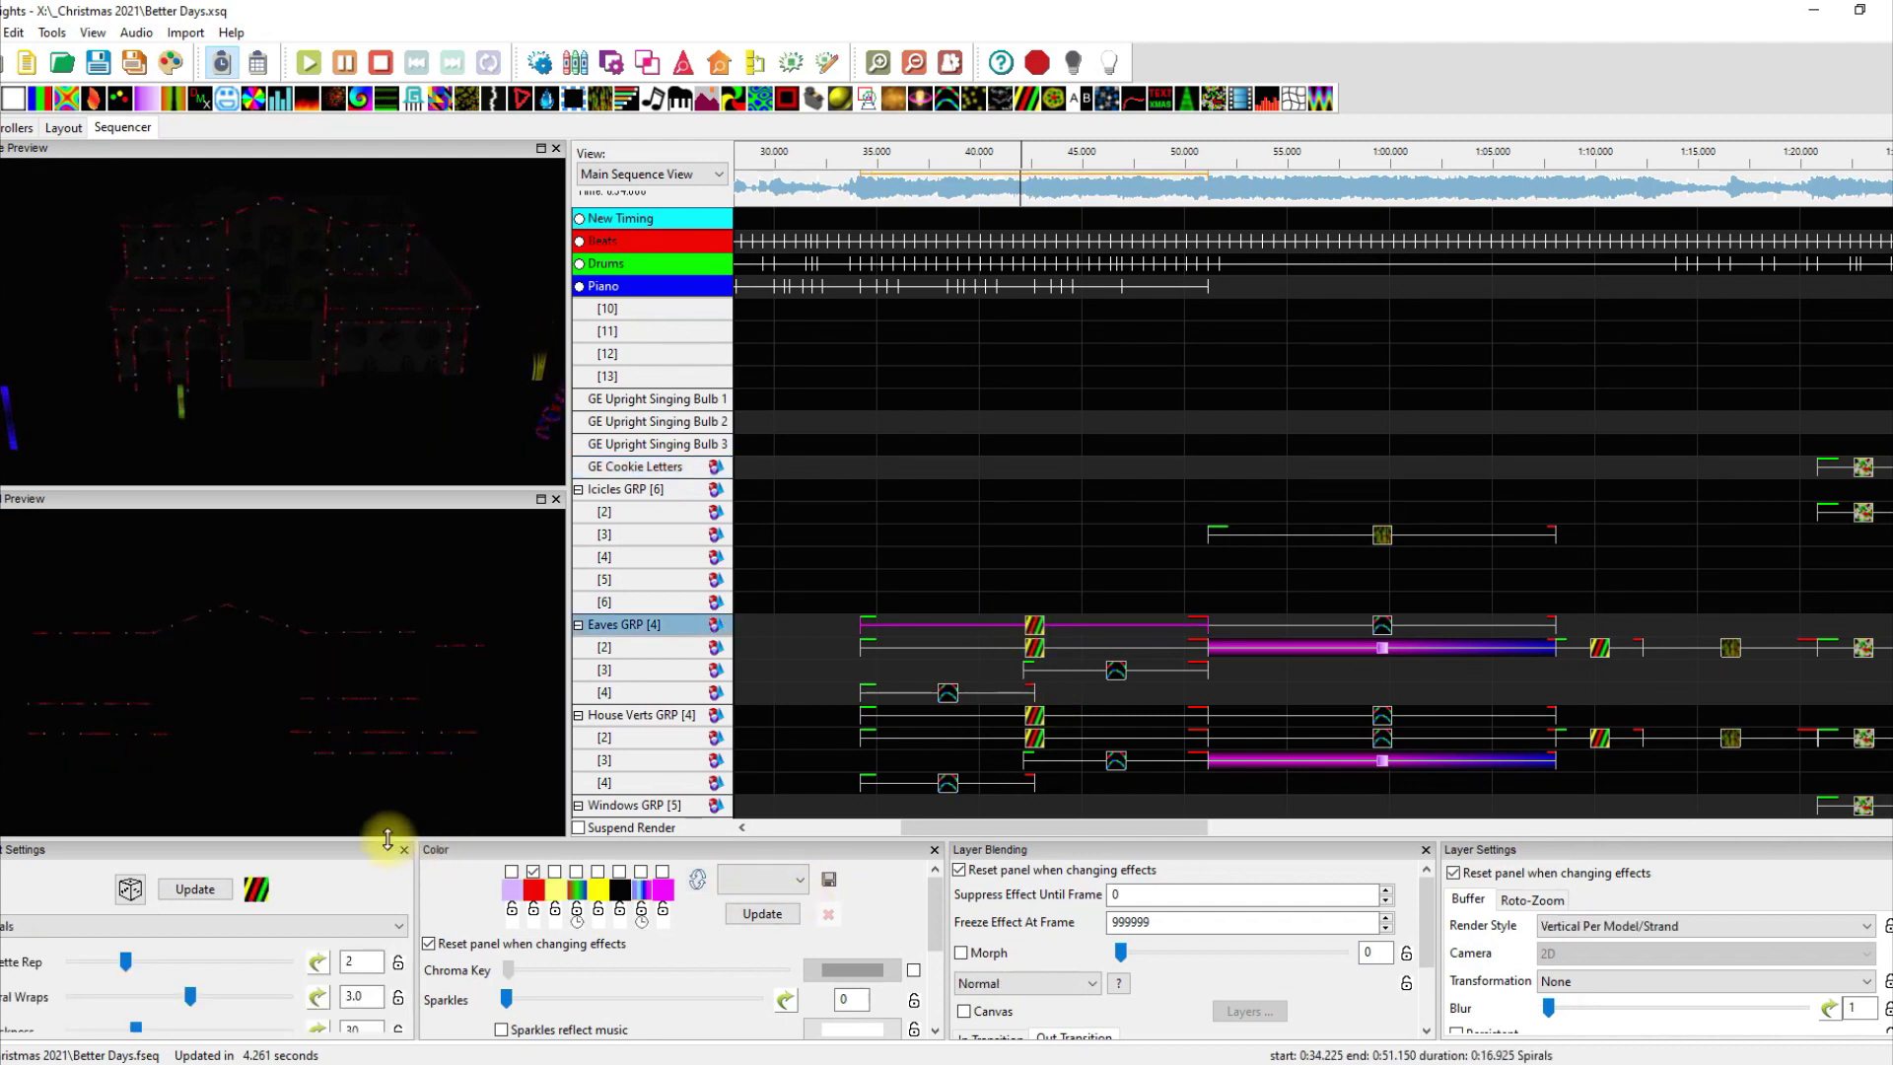
left_click_drag(569, 786, 570, 657)
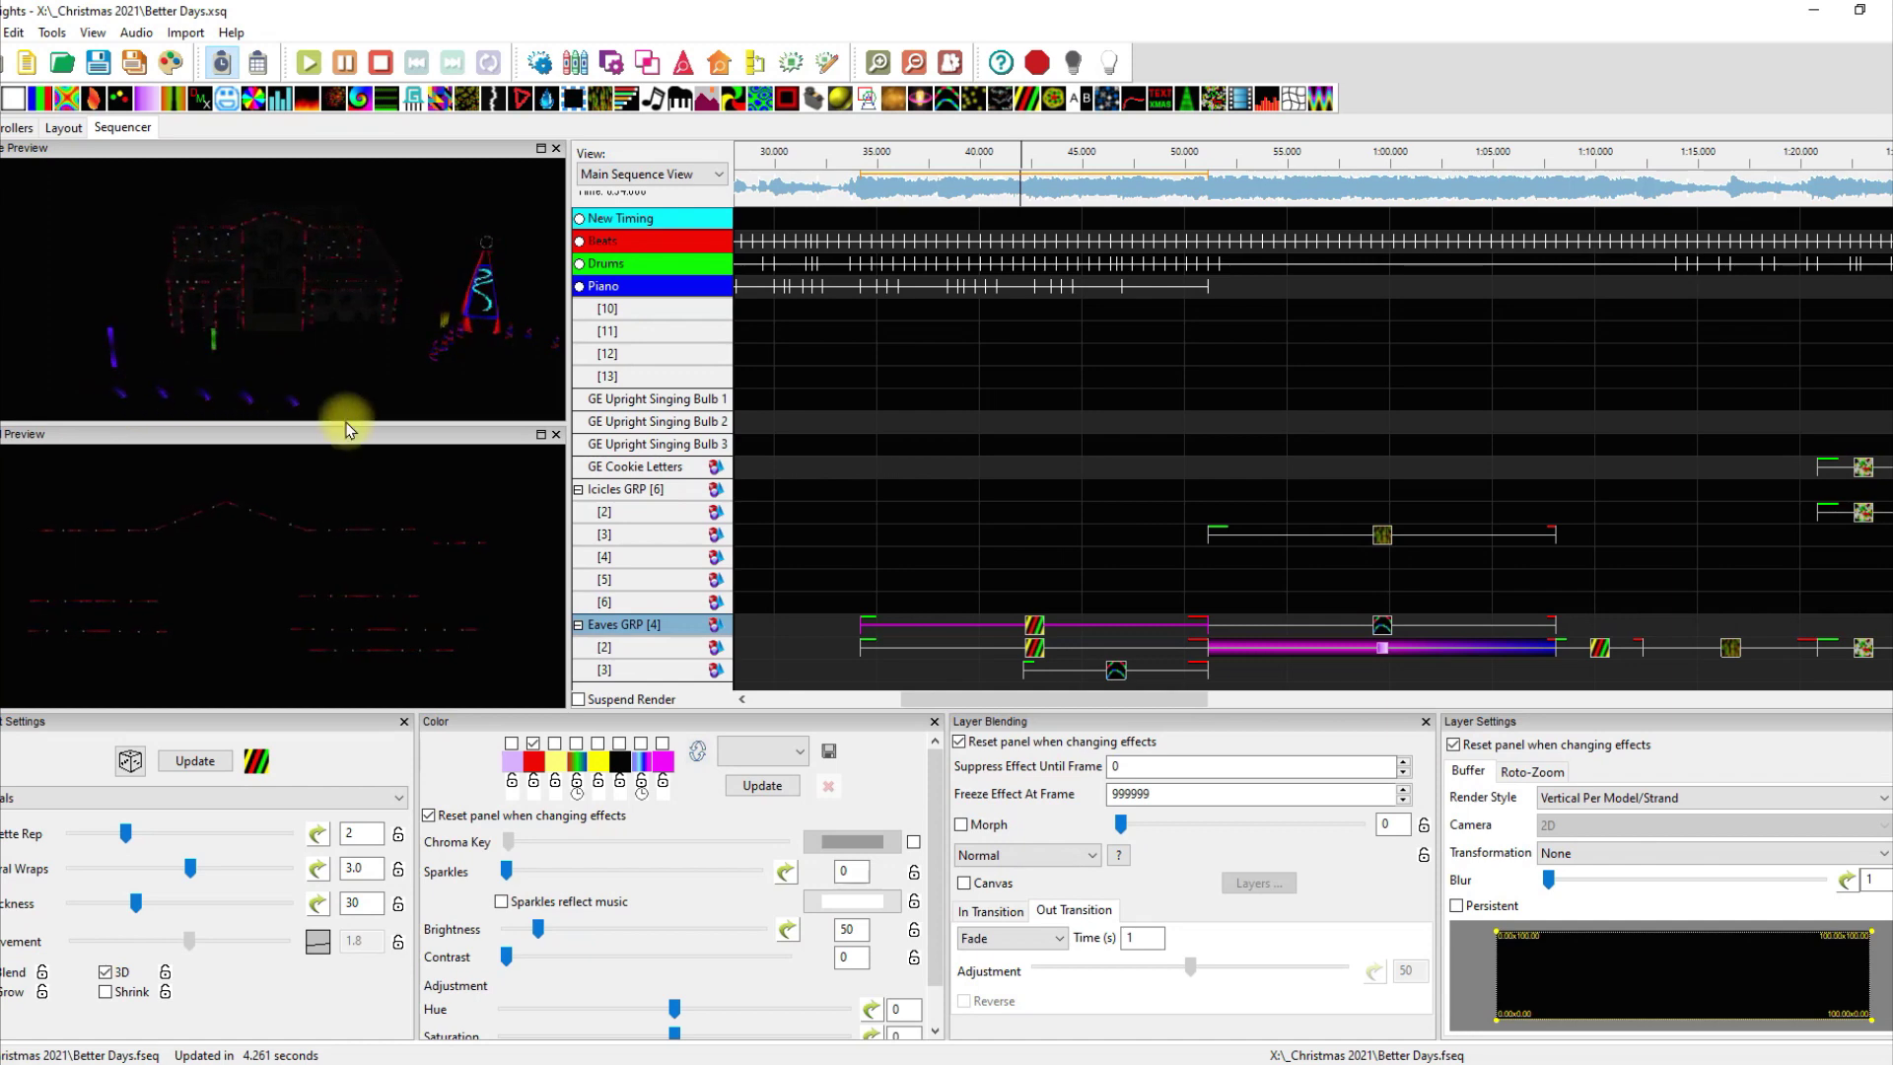
Step: Play the section from about 34 to 51 seconds in the maximized house preview
left_click(866, 171)
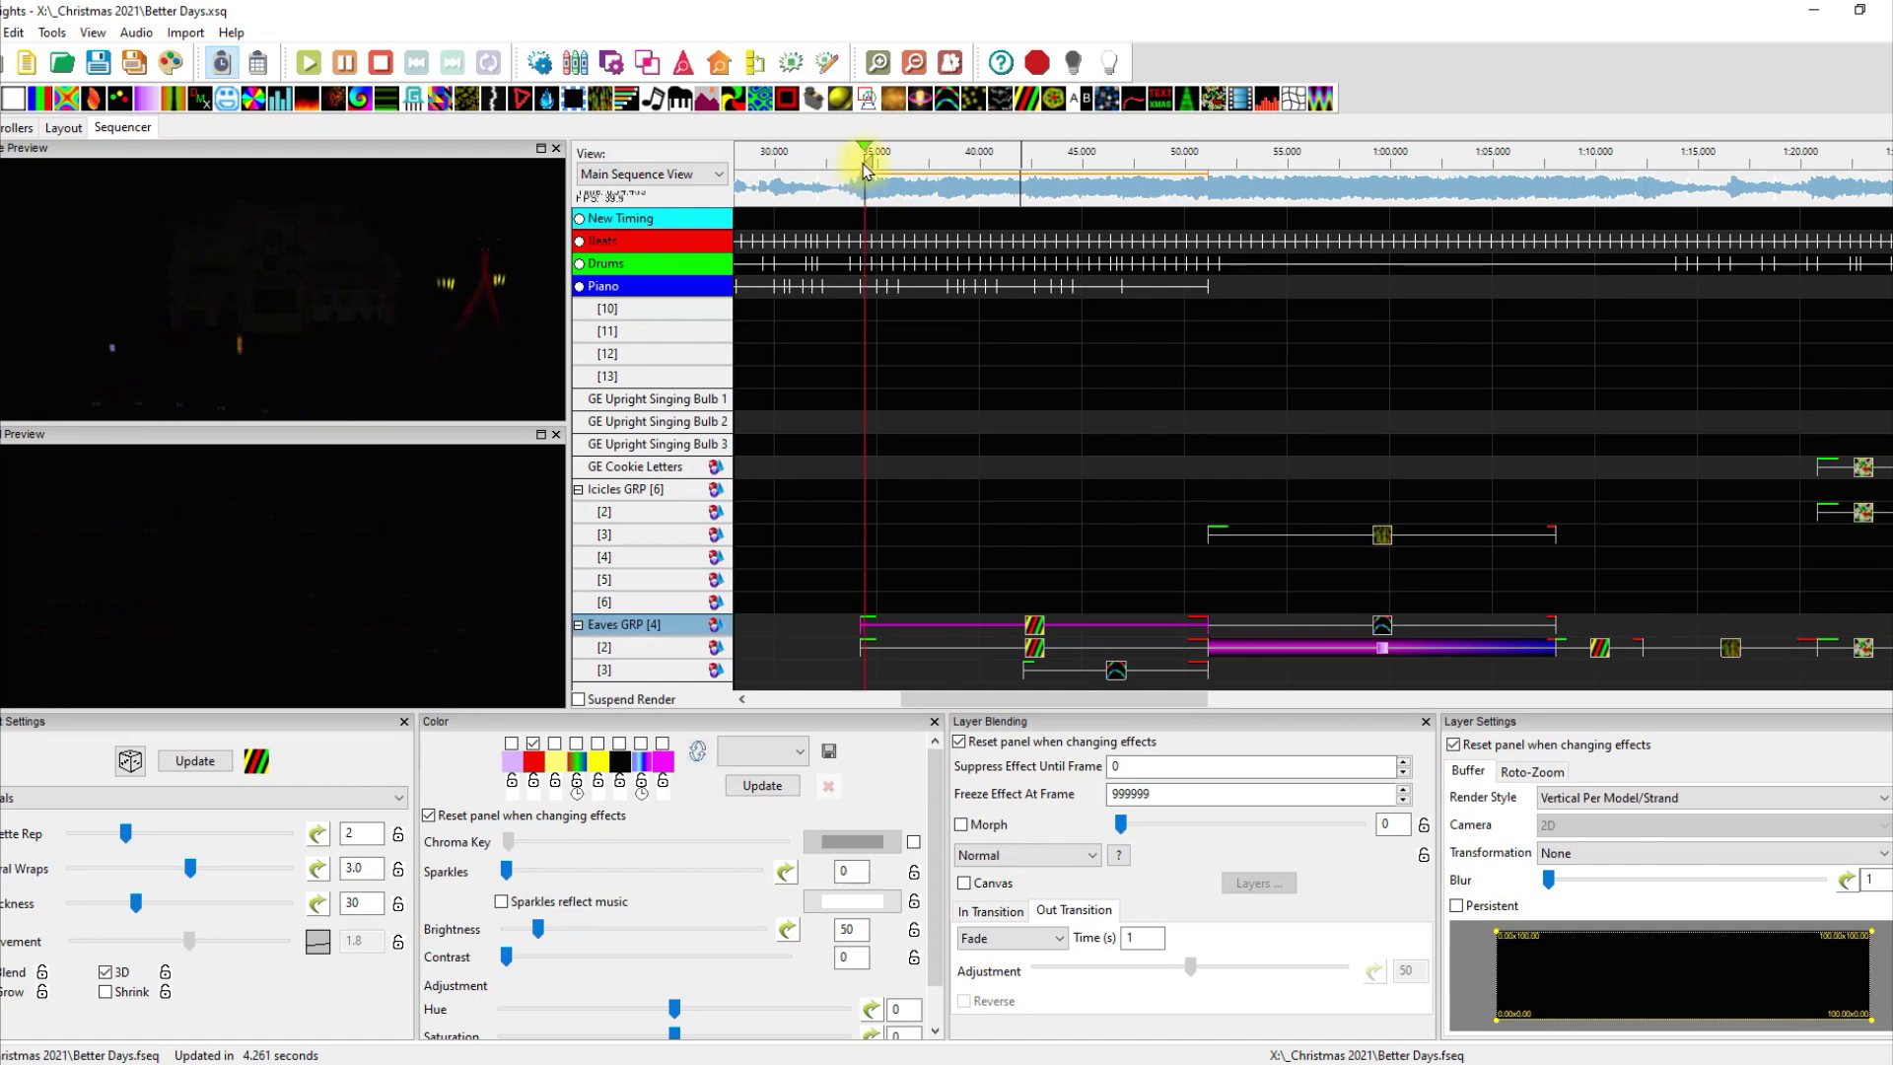
left_click(541, 149)
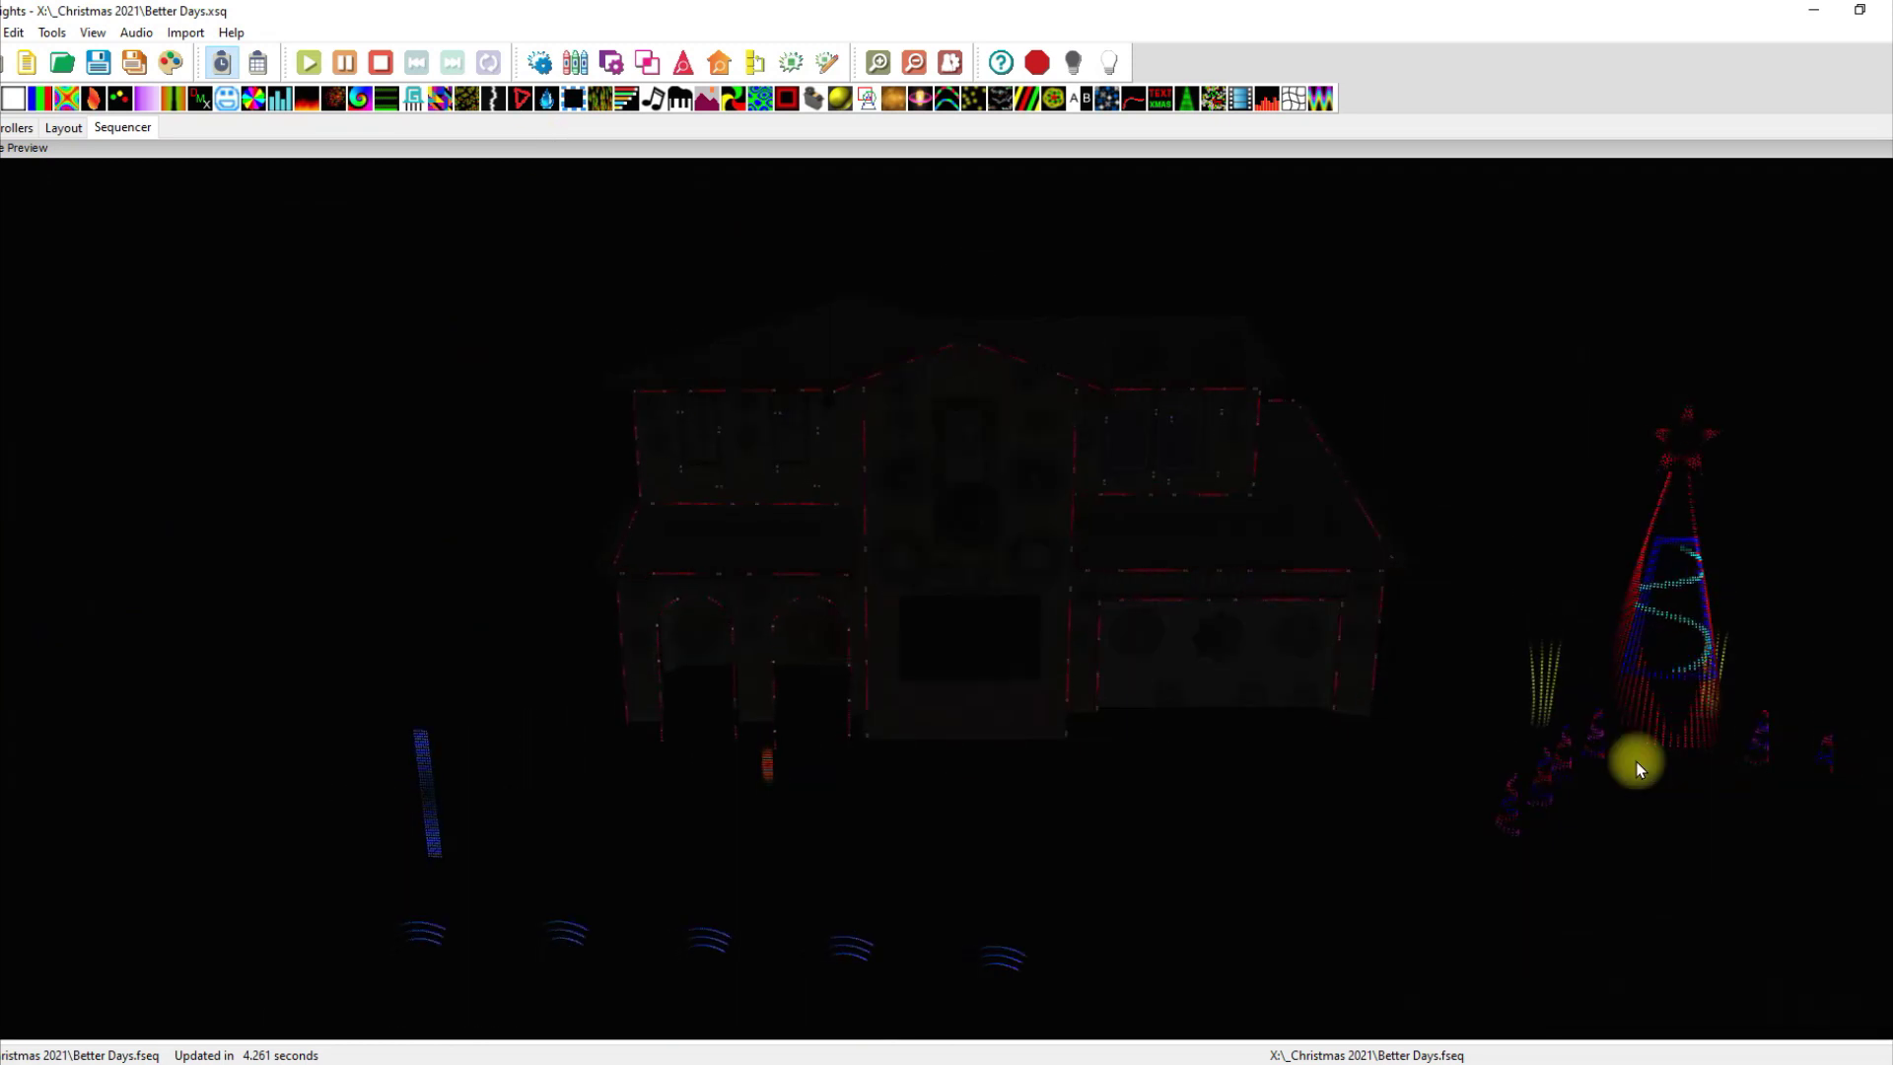
left_click_drag(1596, 753, 1427, 719)
scroll(1506, 811, "up", 2)
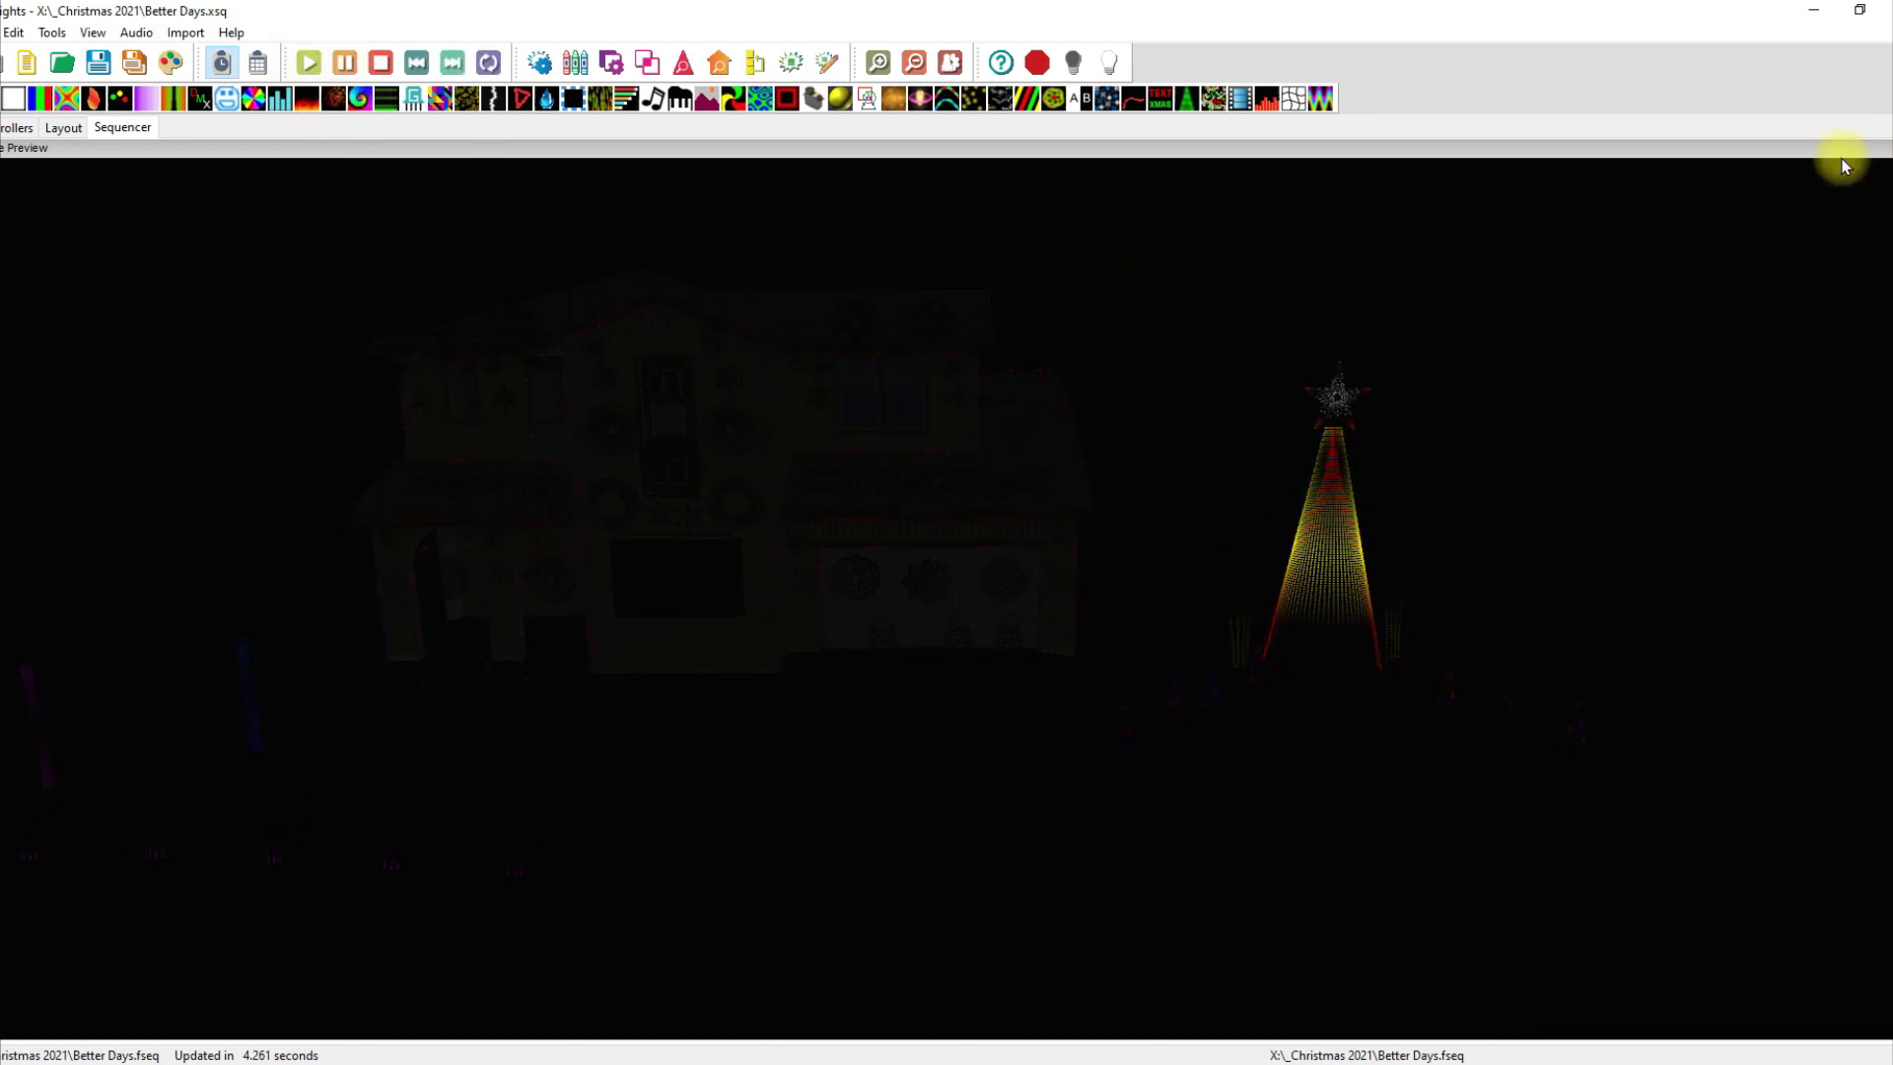
key("Escape")
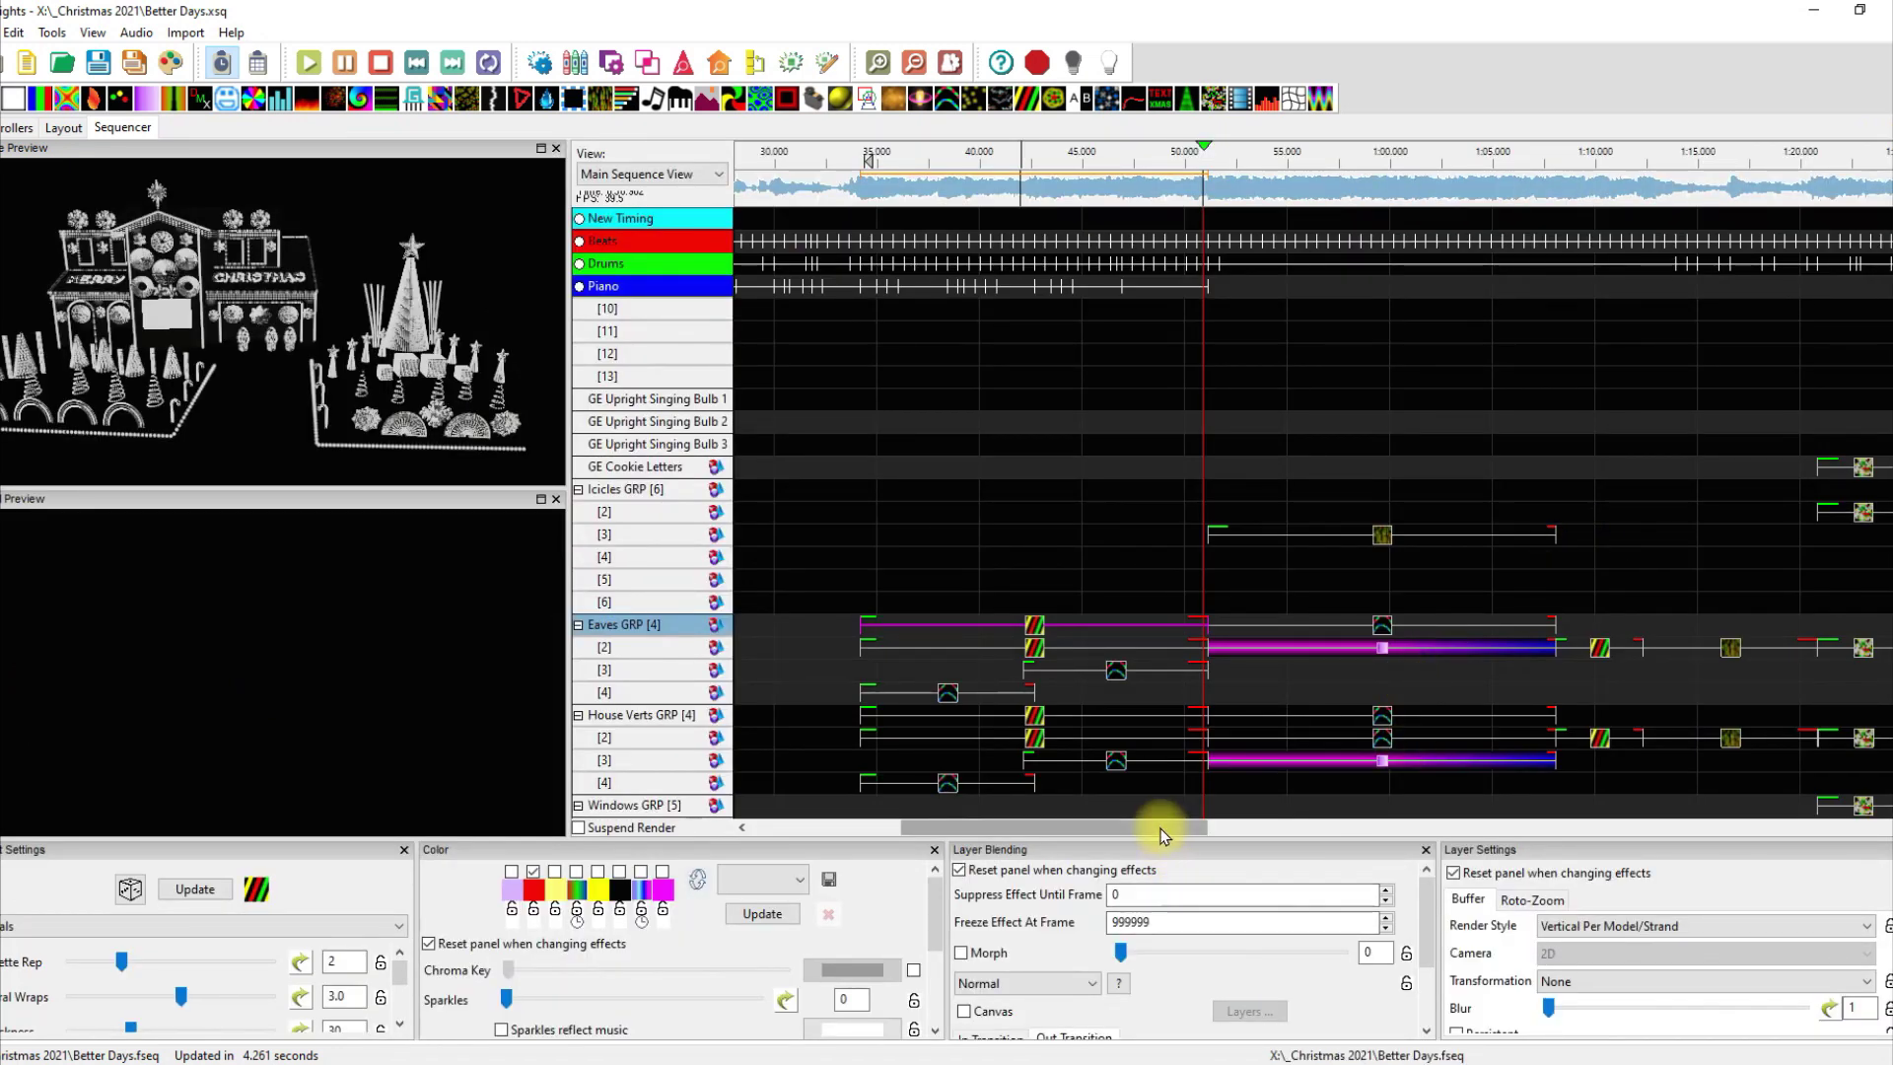
Step: Play the following section of the sequence from about 50 seconds
left_click_drag(1161, 828, 1217, 826)
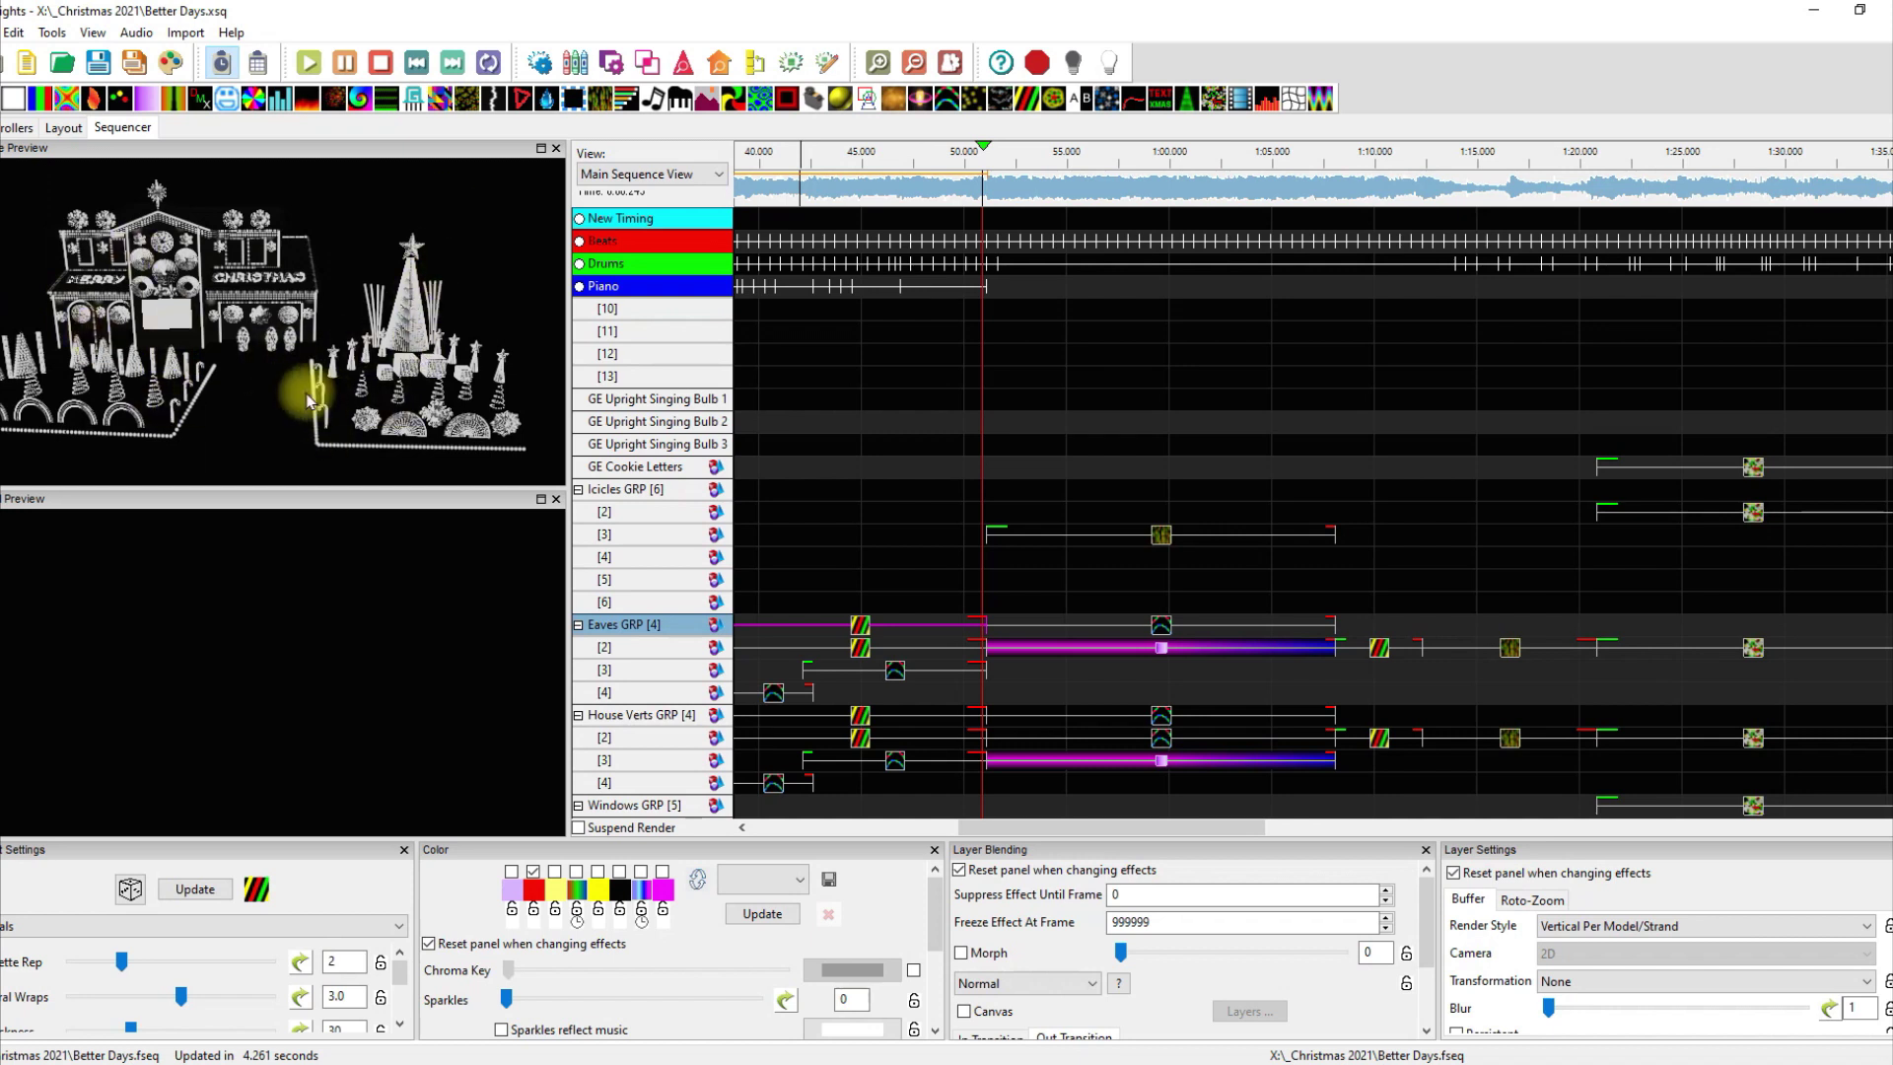
left_click(1025, 167)
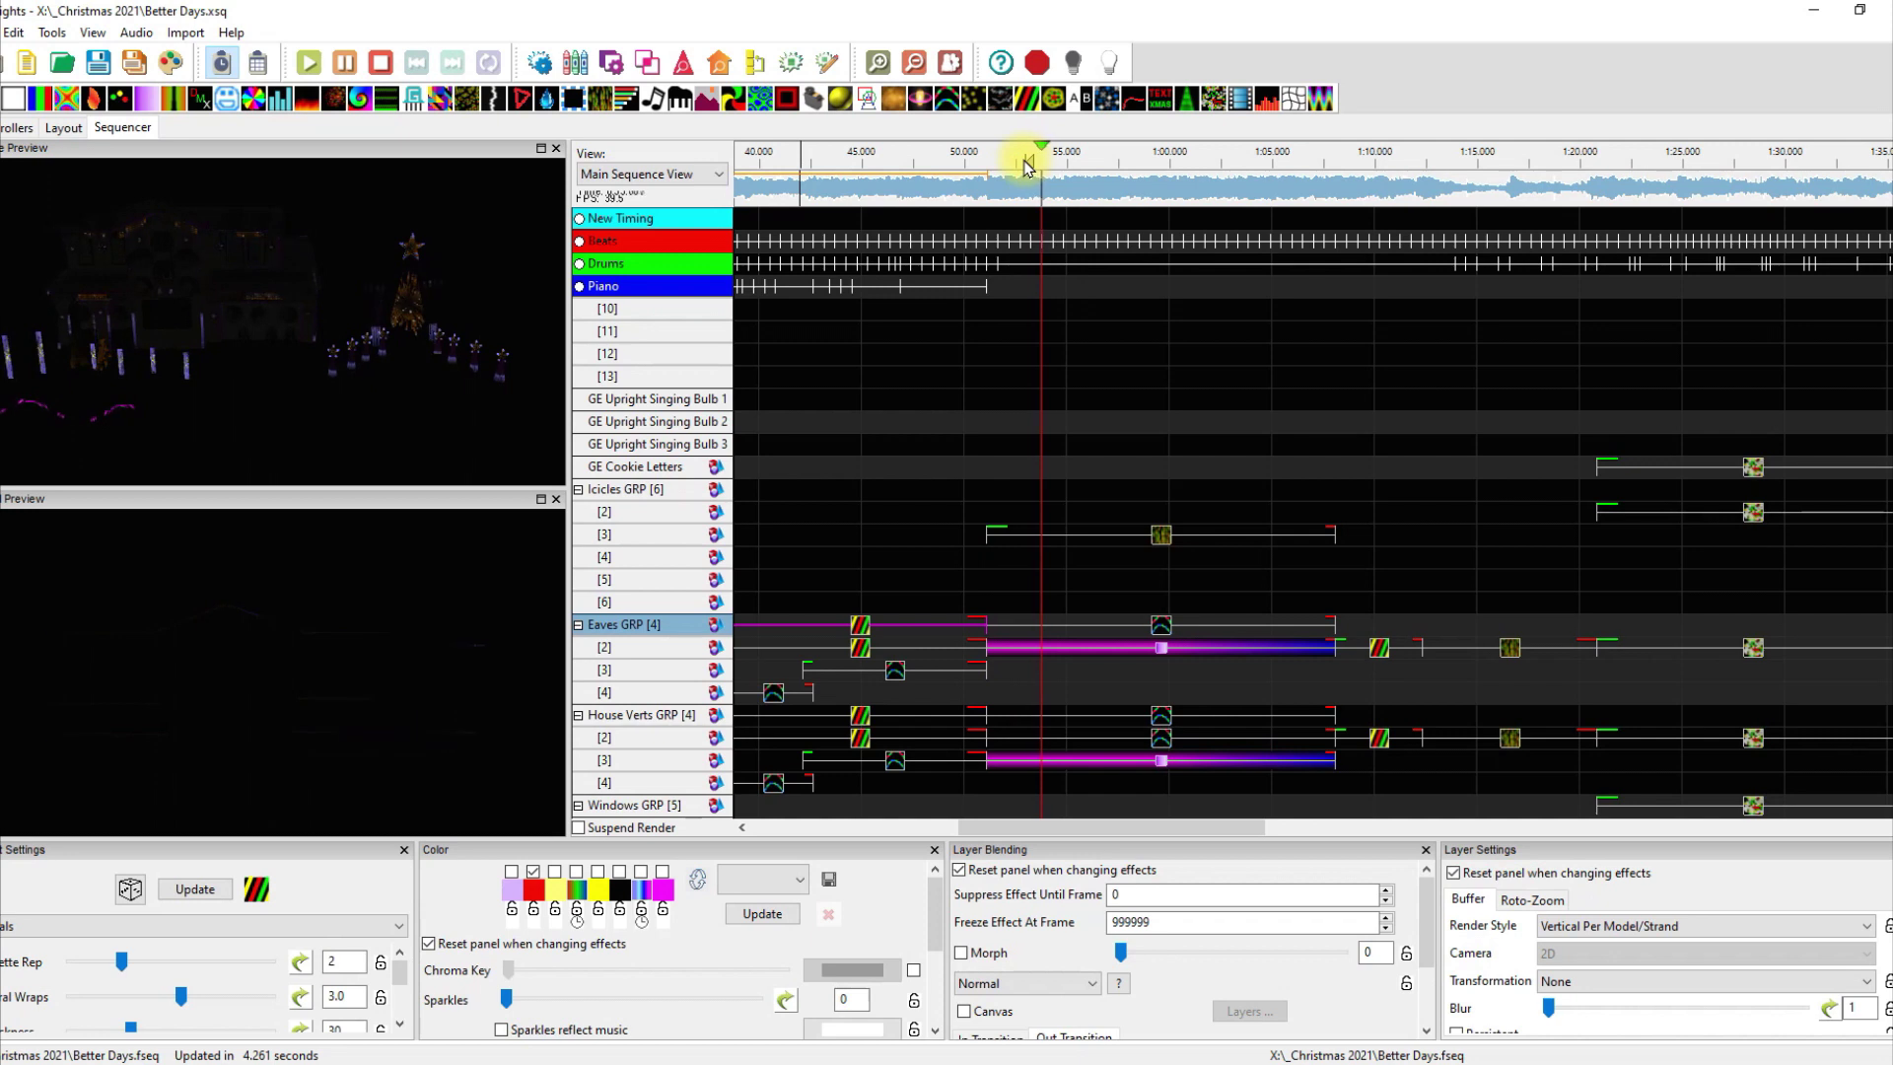
left_click(970, 164)
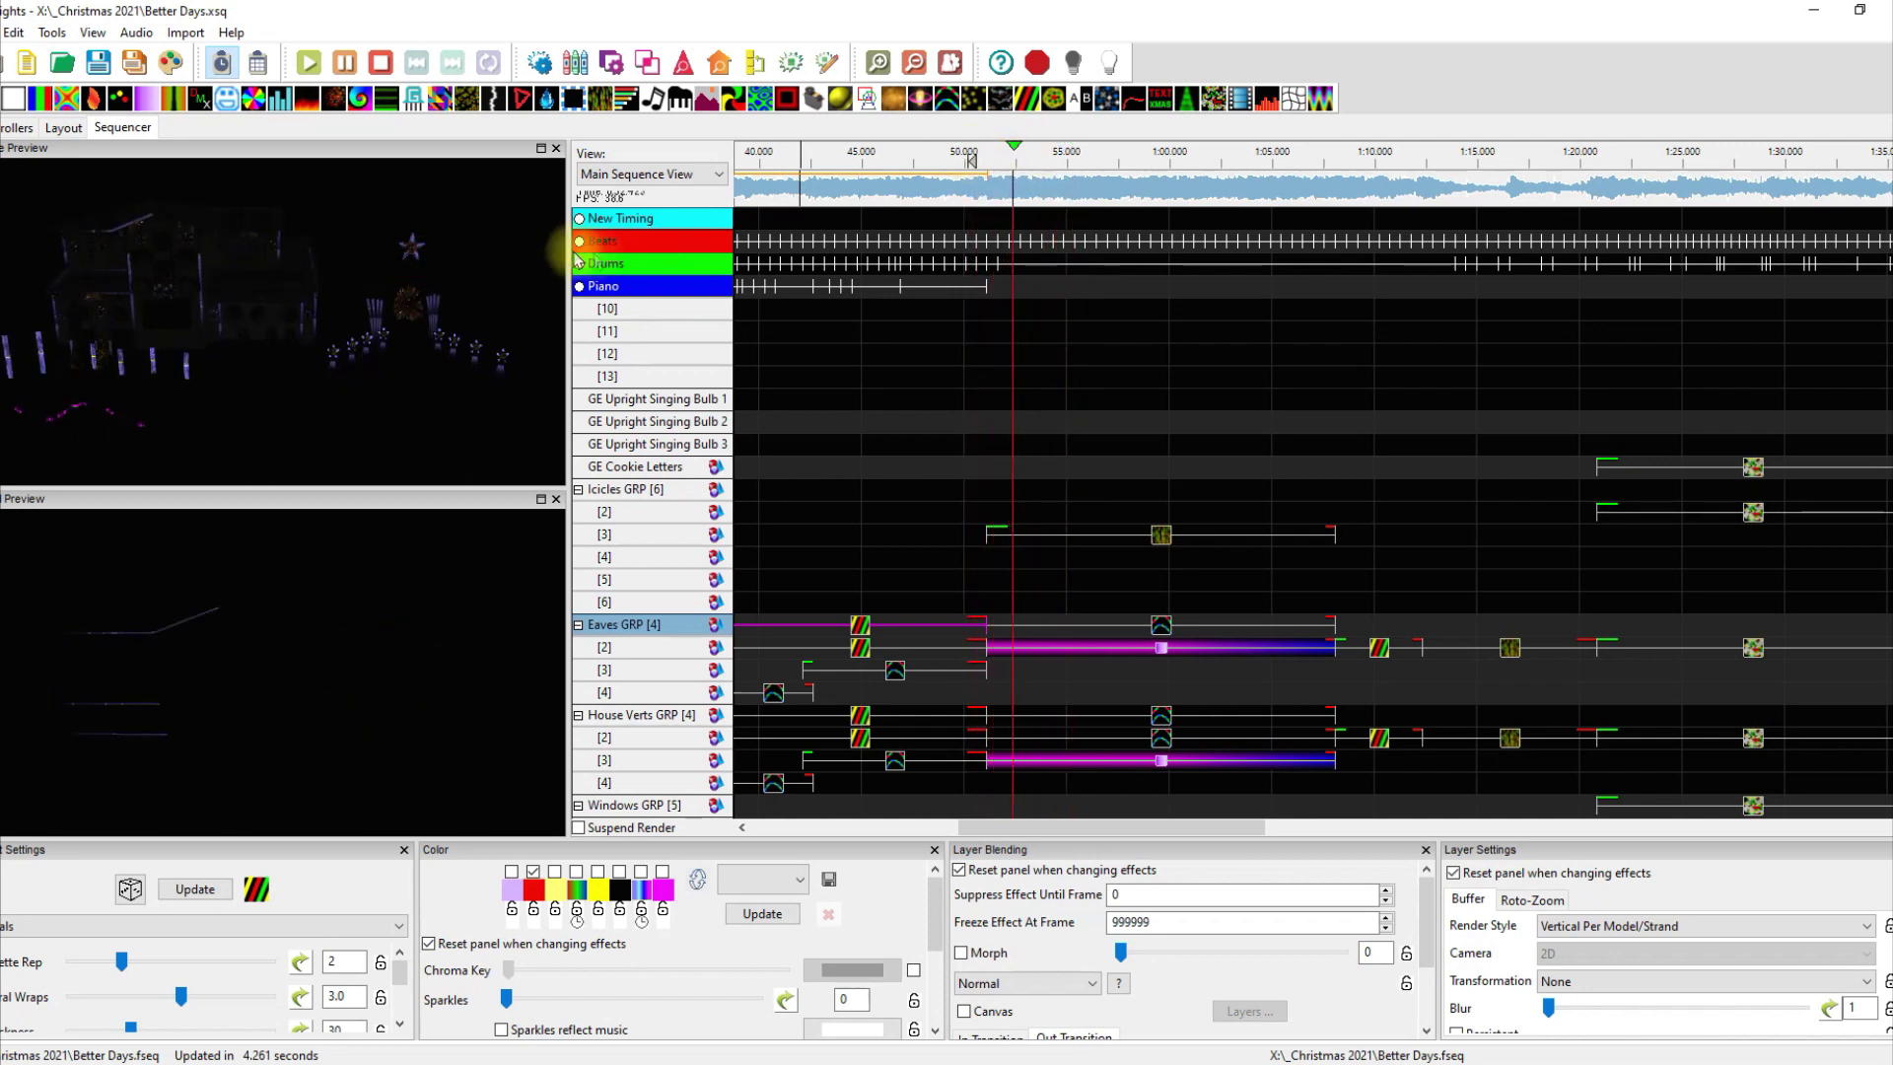
Step: Watch the playback from about 52 seconds in the maximized house preview, pause it and restore the preview's size
left_click(540, 149)
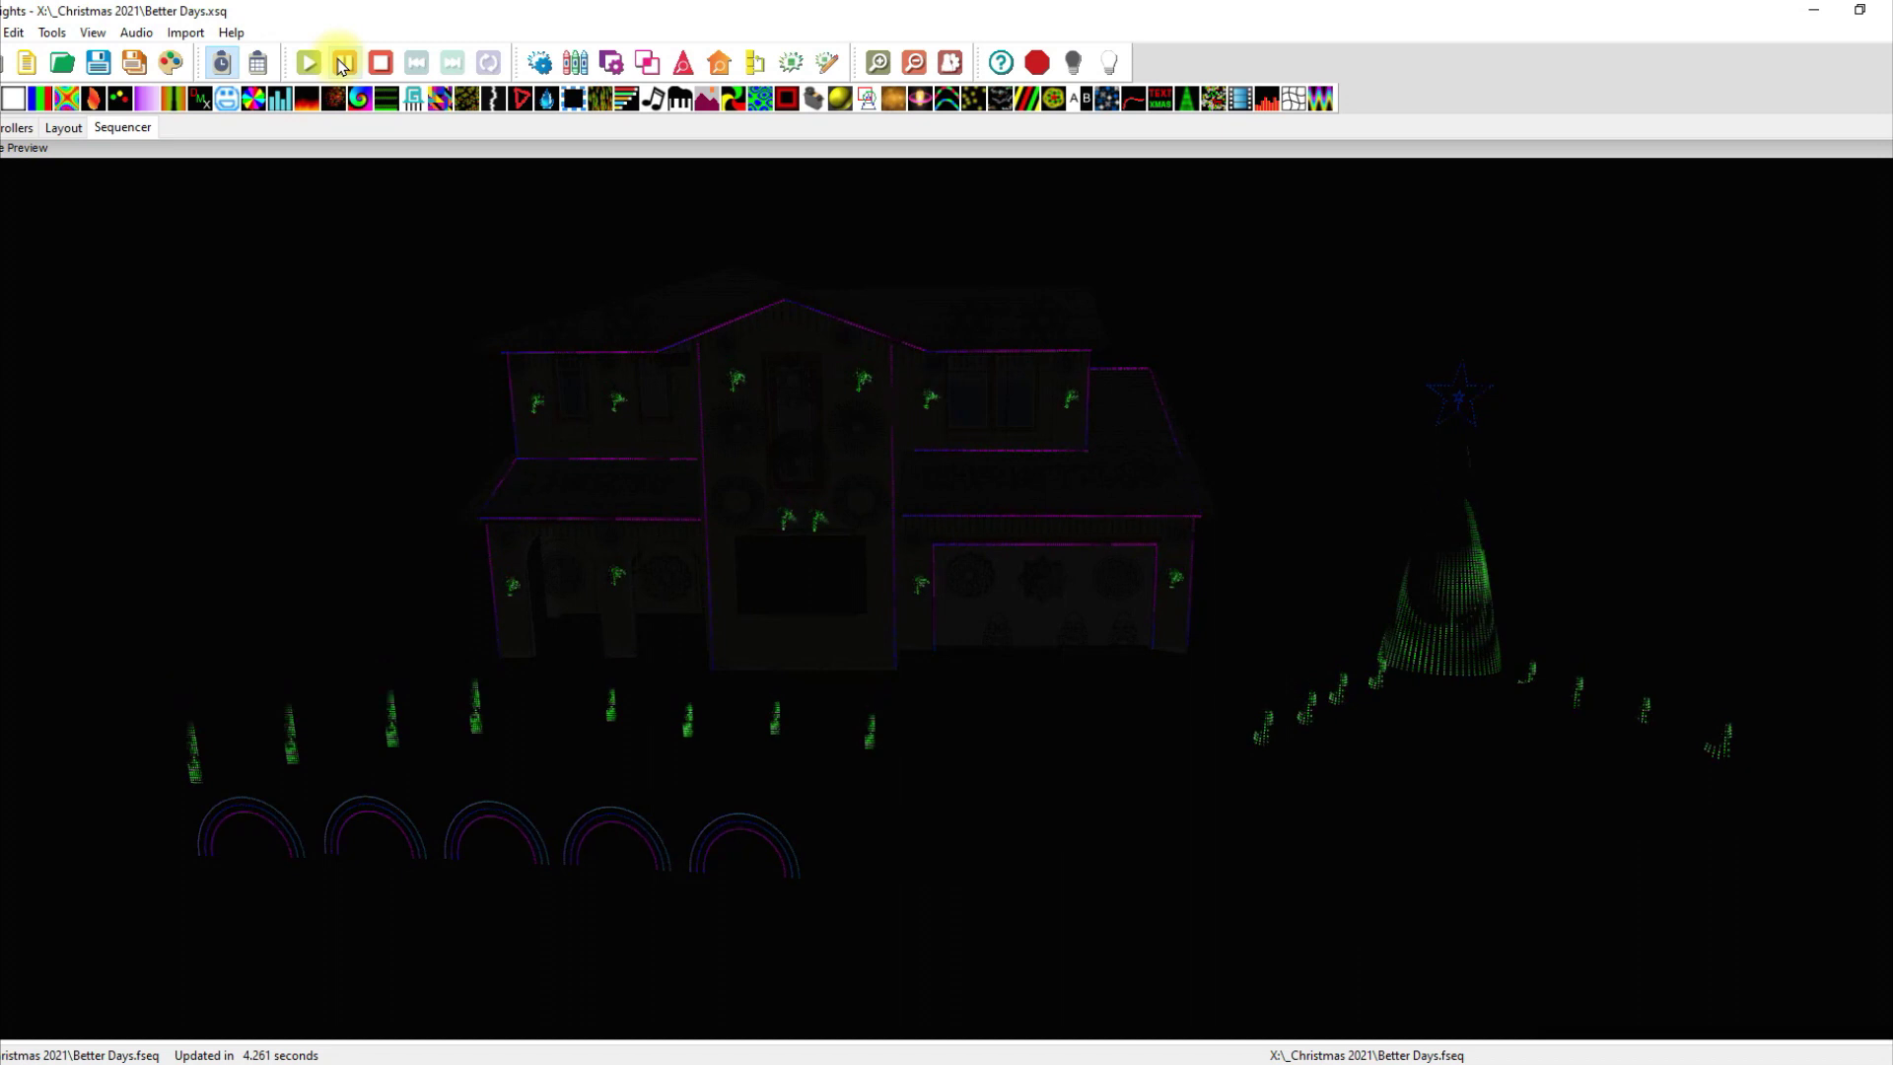
left_click(343, 65)
left_click(1870, 148)
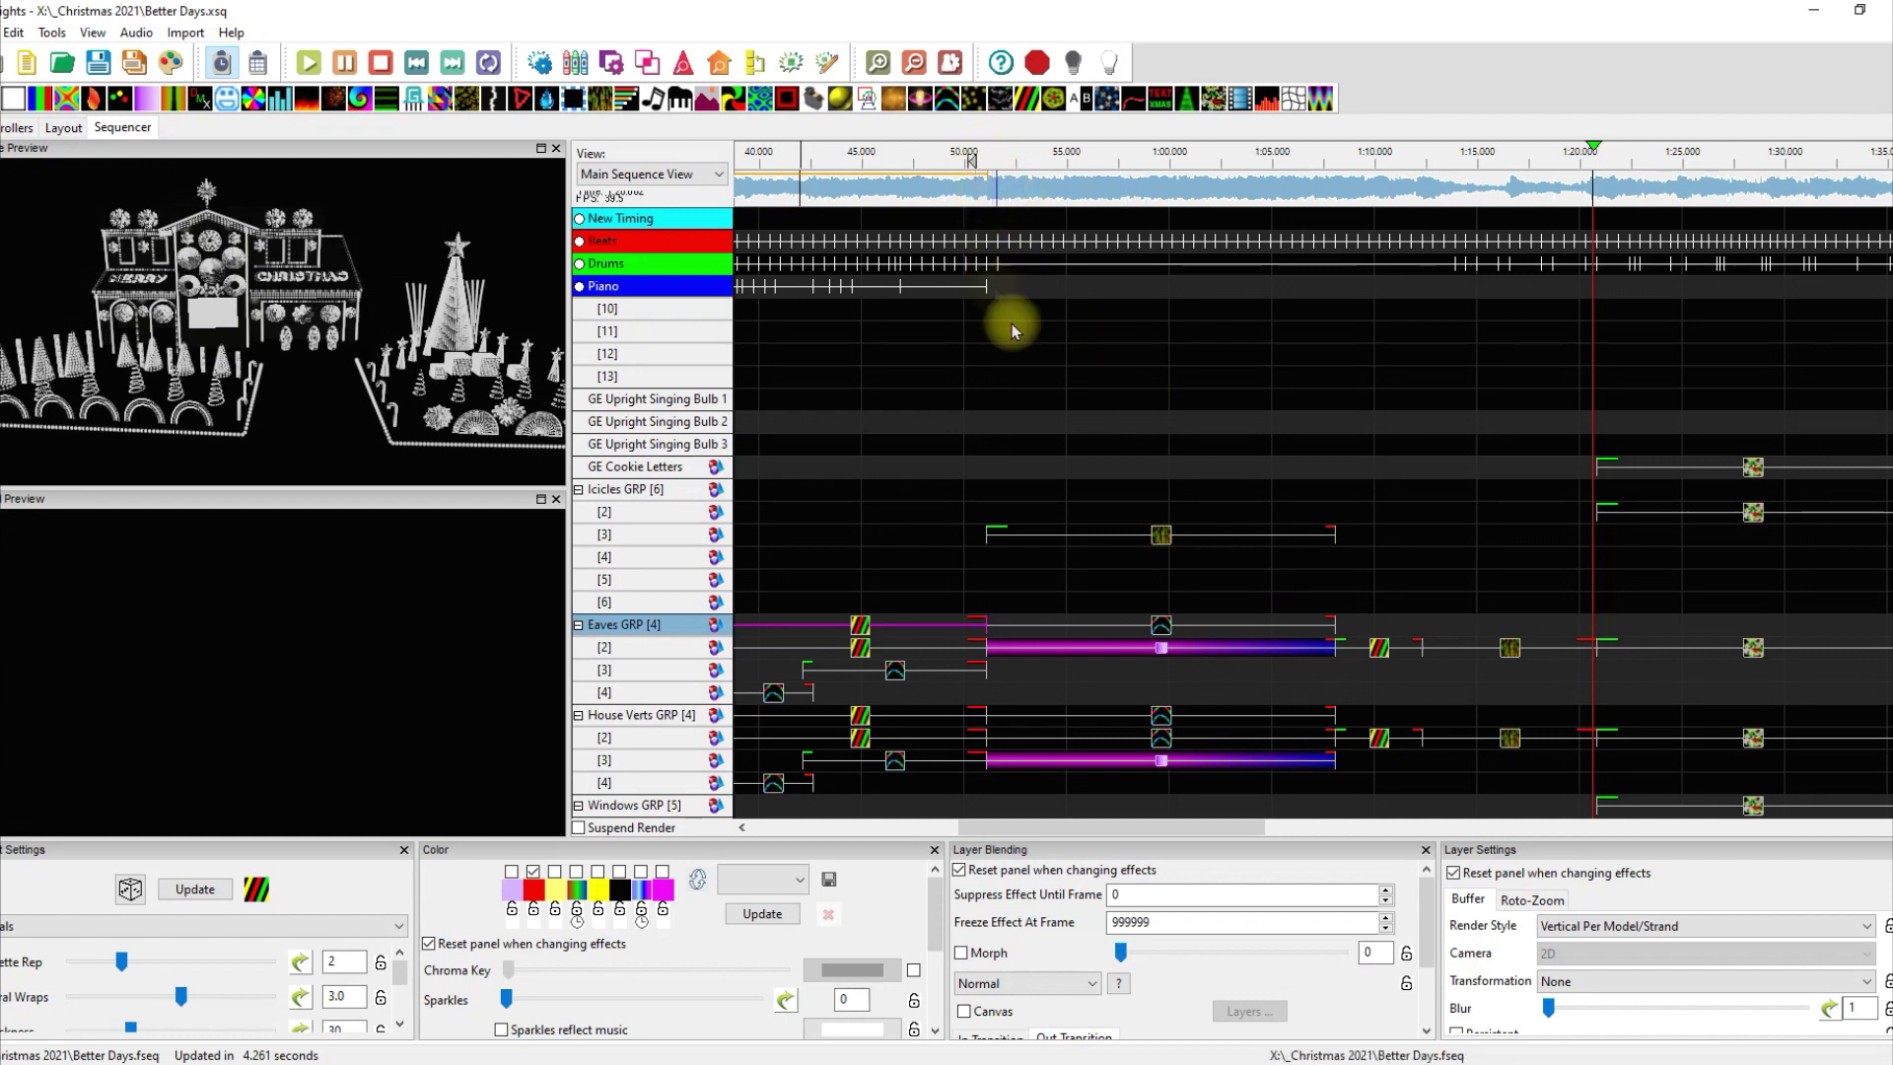
Step: Play the 51-second to 1:08 section of the Meteors effect on Icicles GRP layer 3 and view it in the maximized house preview
left_click(1164, 545)
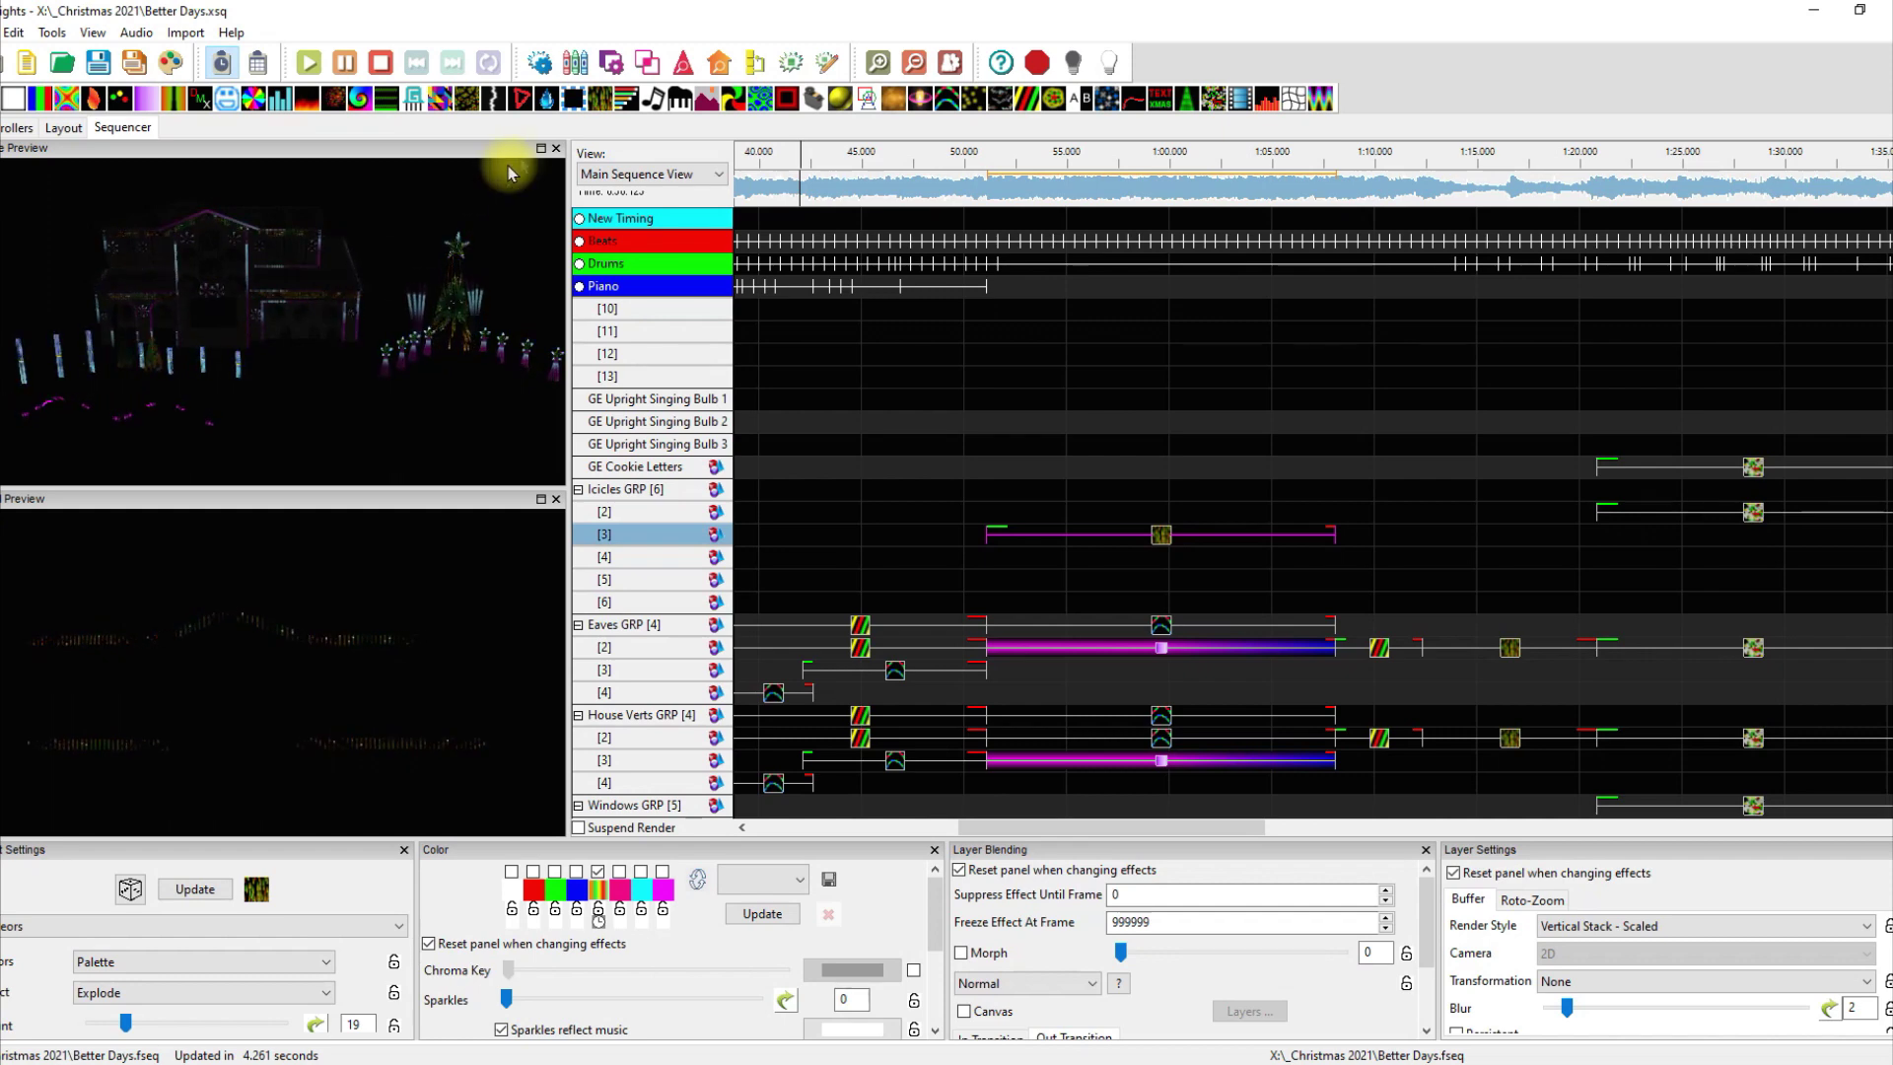
left_click(536, 146)
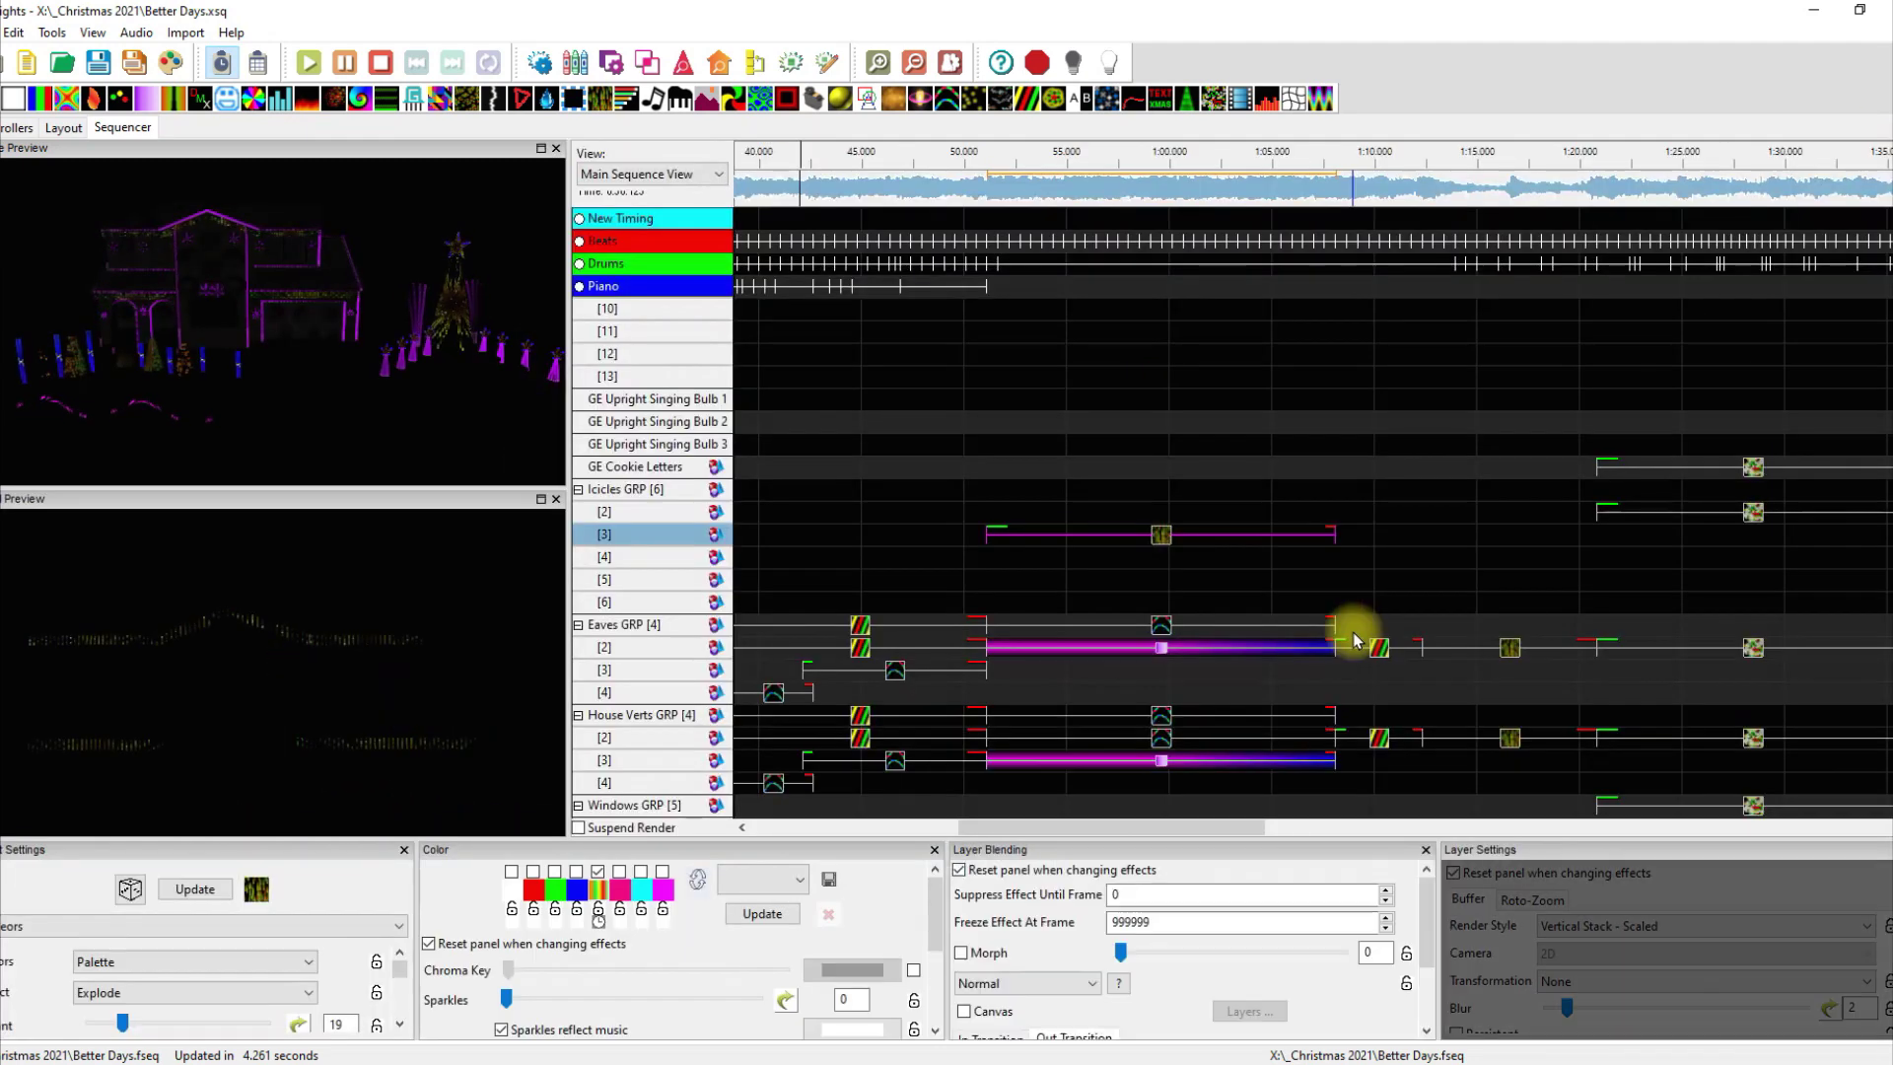
left_click(1291, 646)
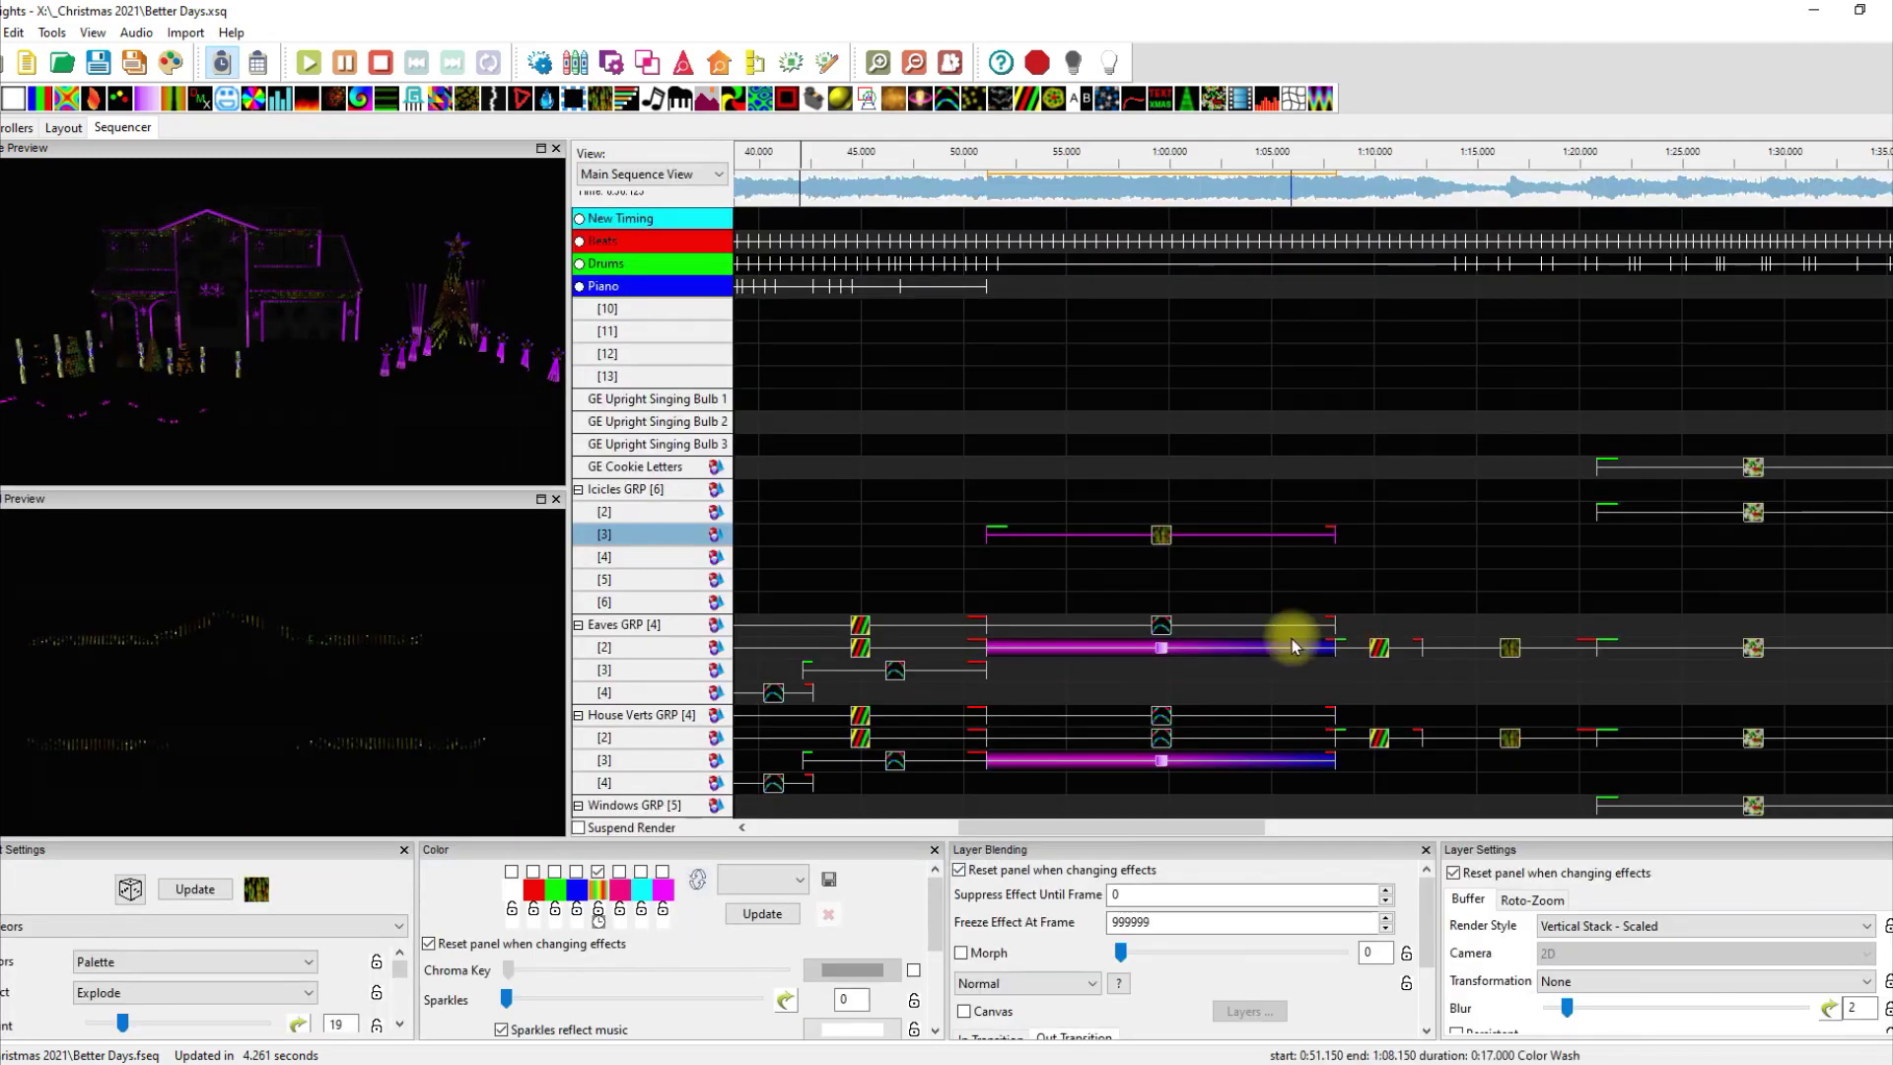
Step: Look over the Tree Topper, Mega Tree and Matrix 1 effects used between about 51 seconds and 1:08
scroll(1179, 581, "down", 10)
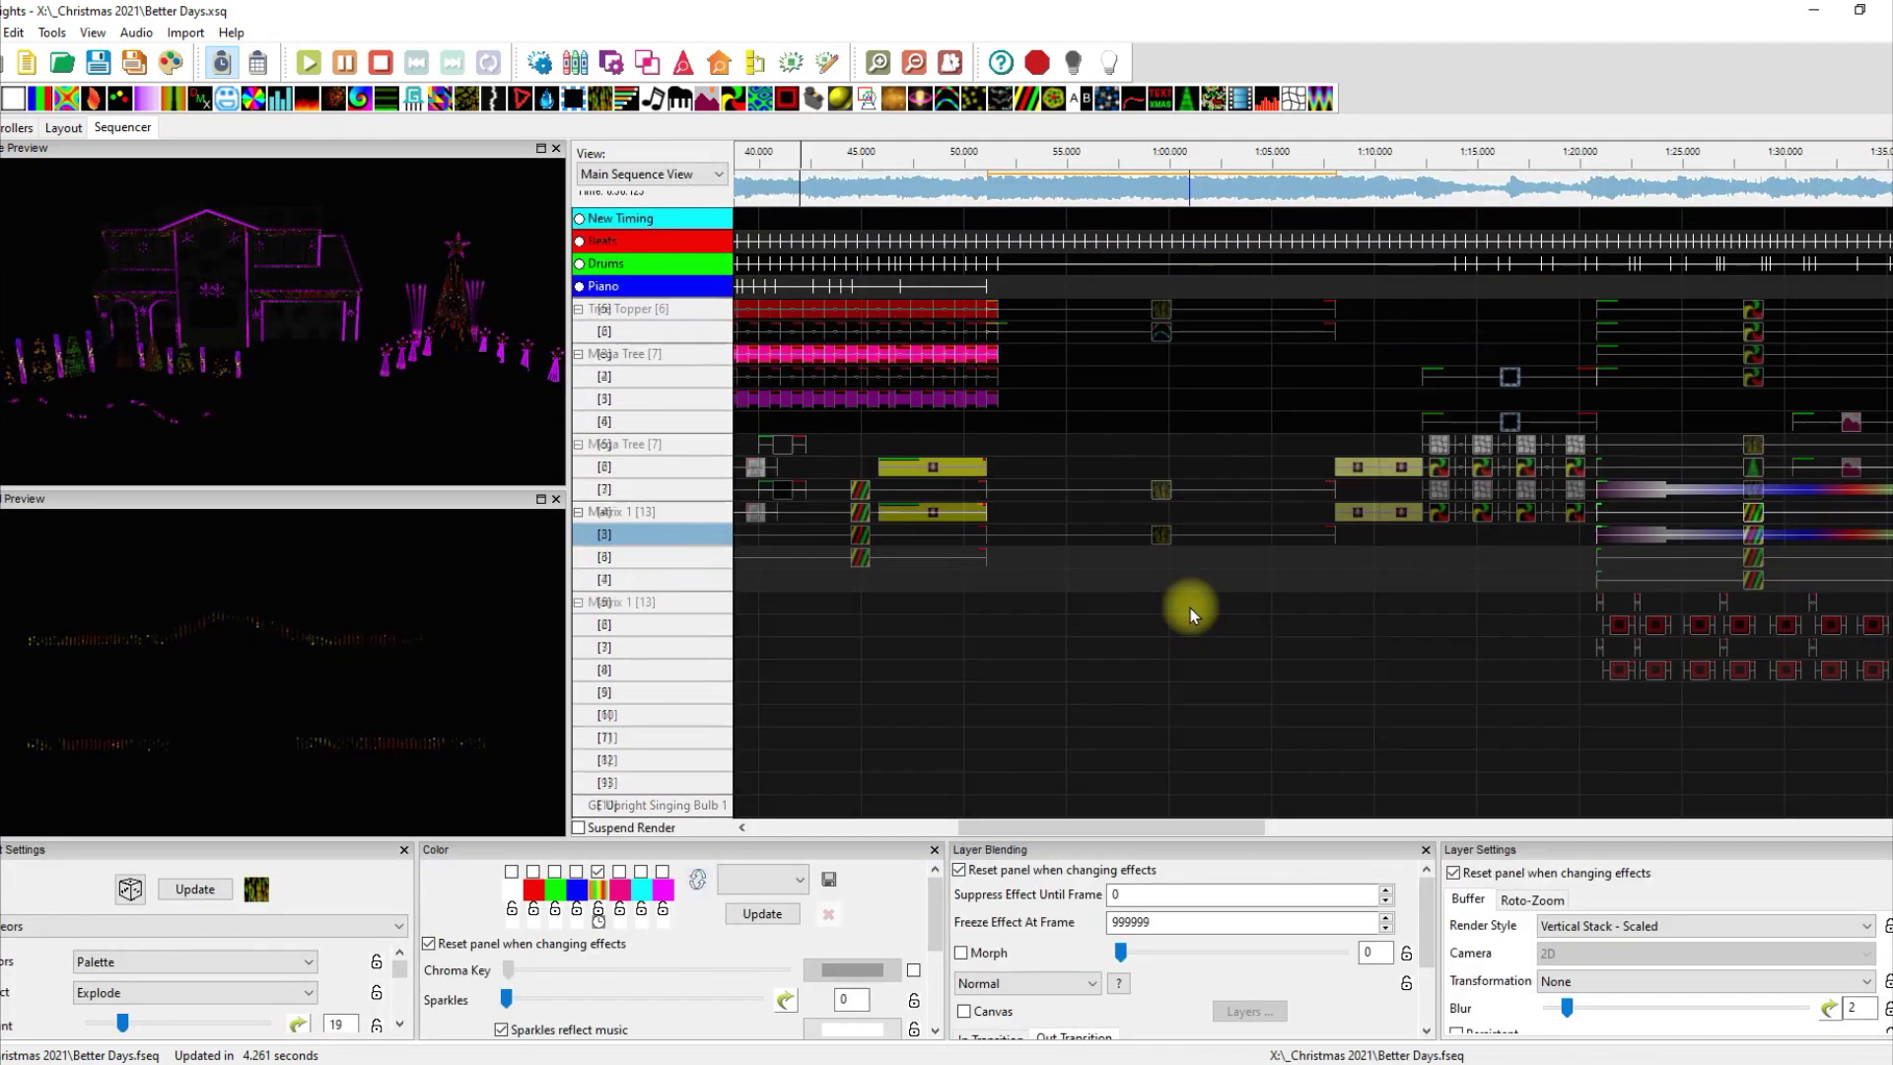
scroll(1191, 607, "up", 3)
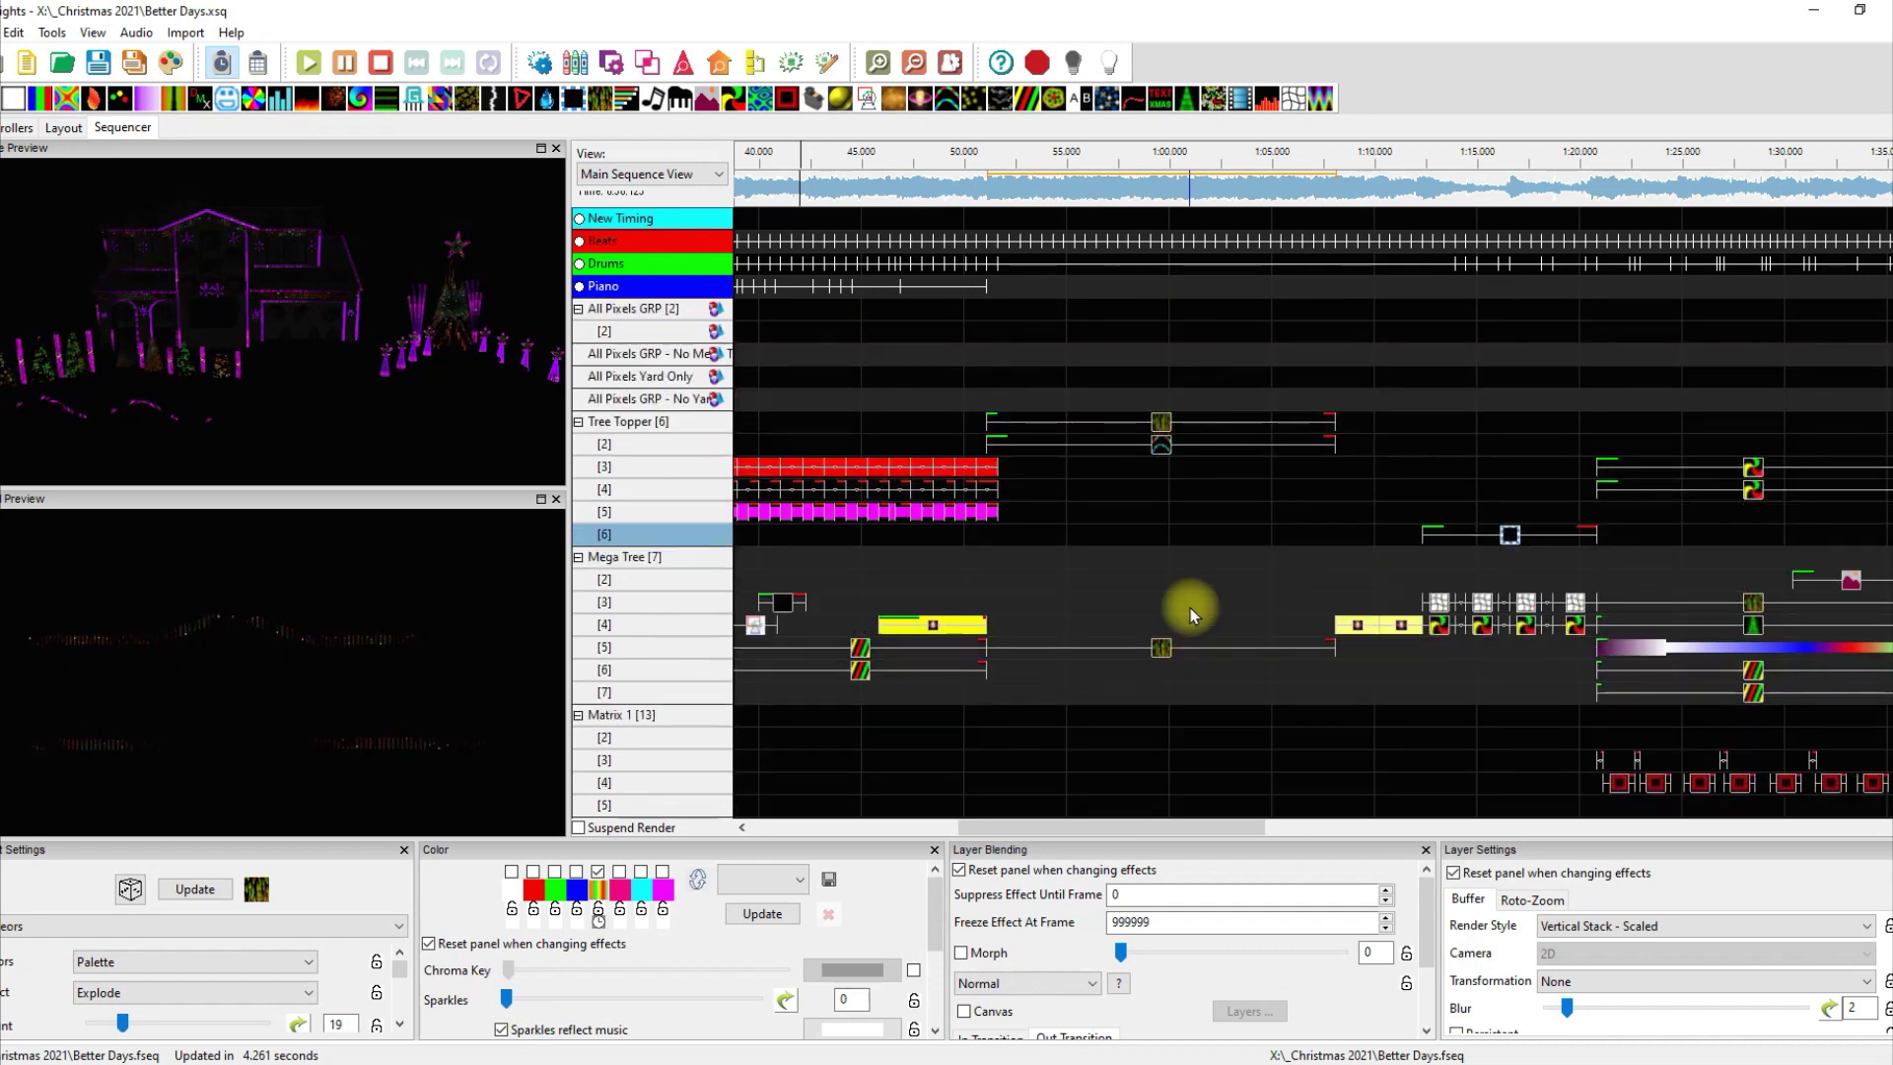
scroll(1190, 607, "down", 4)
scroll(1196, 625, "down", 7)
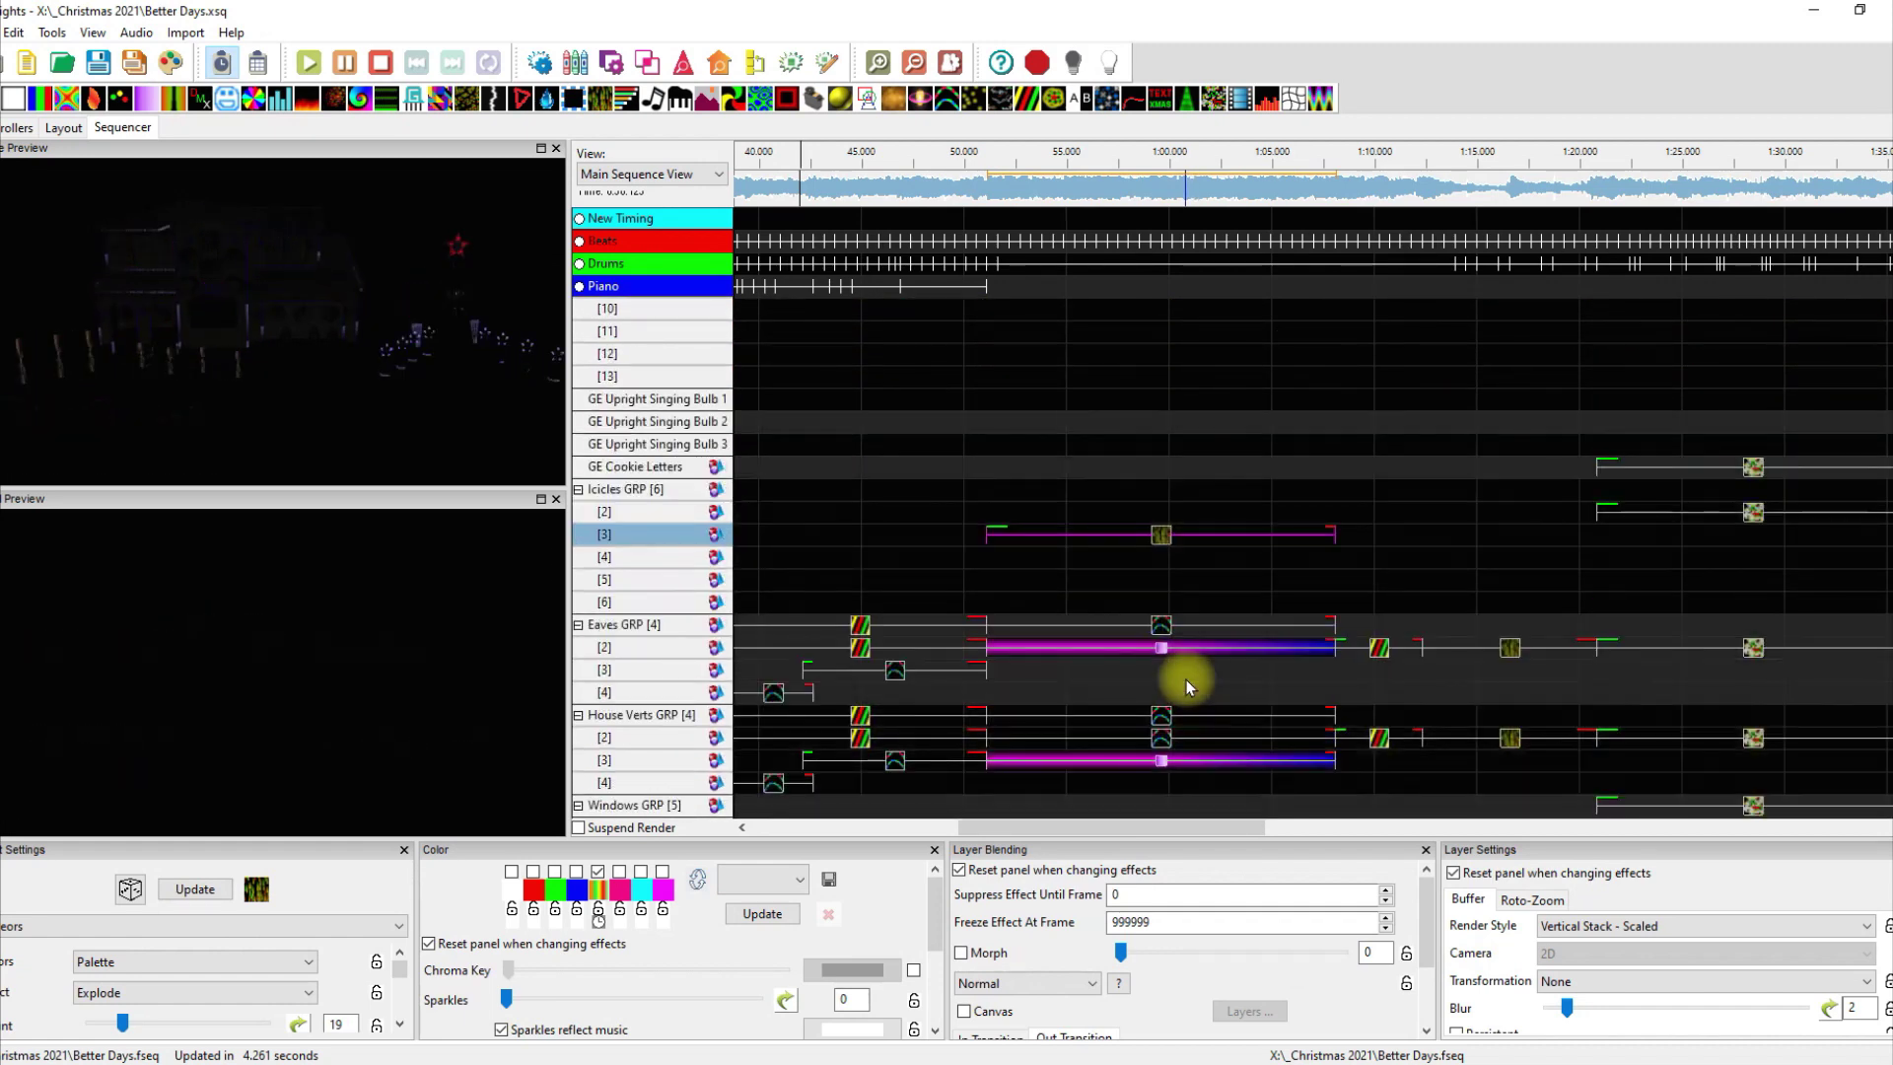
Step: Inspect the full Single Strand settings on the Eaves GRP top layer and the color curve of the Color Wash on layer 2
left_click(1161, 625)
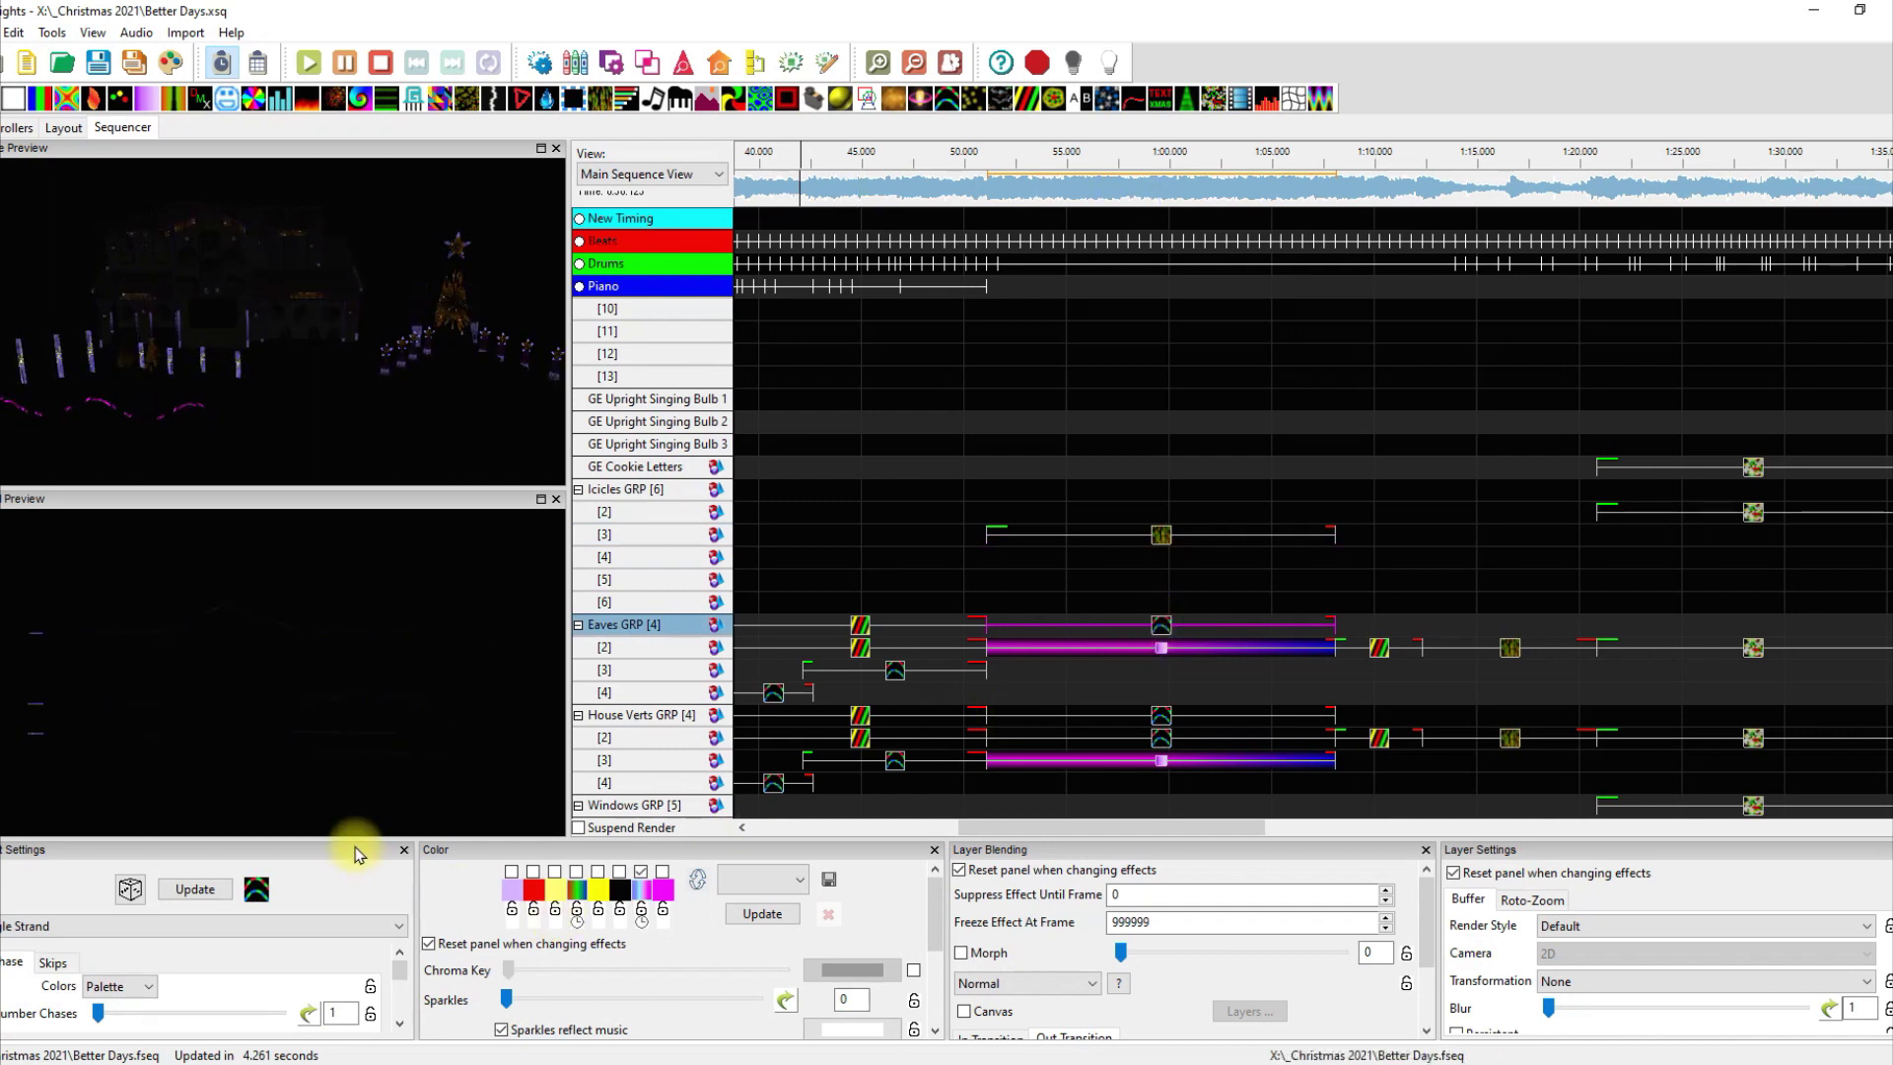
left_click_drag(361, 826, 360, 706)
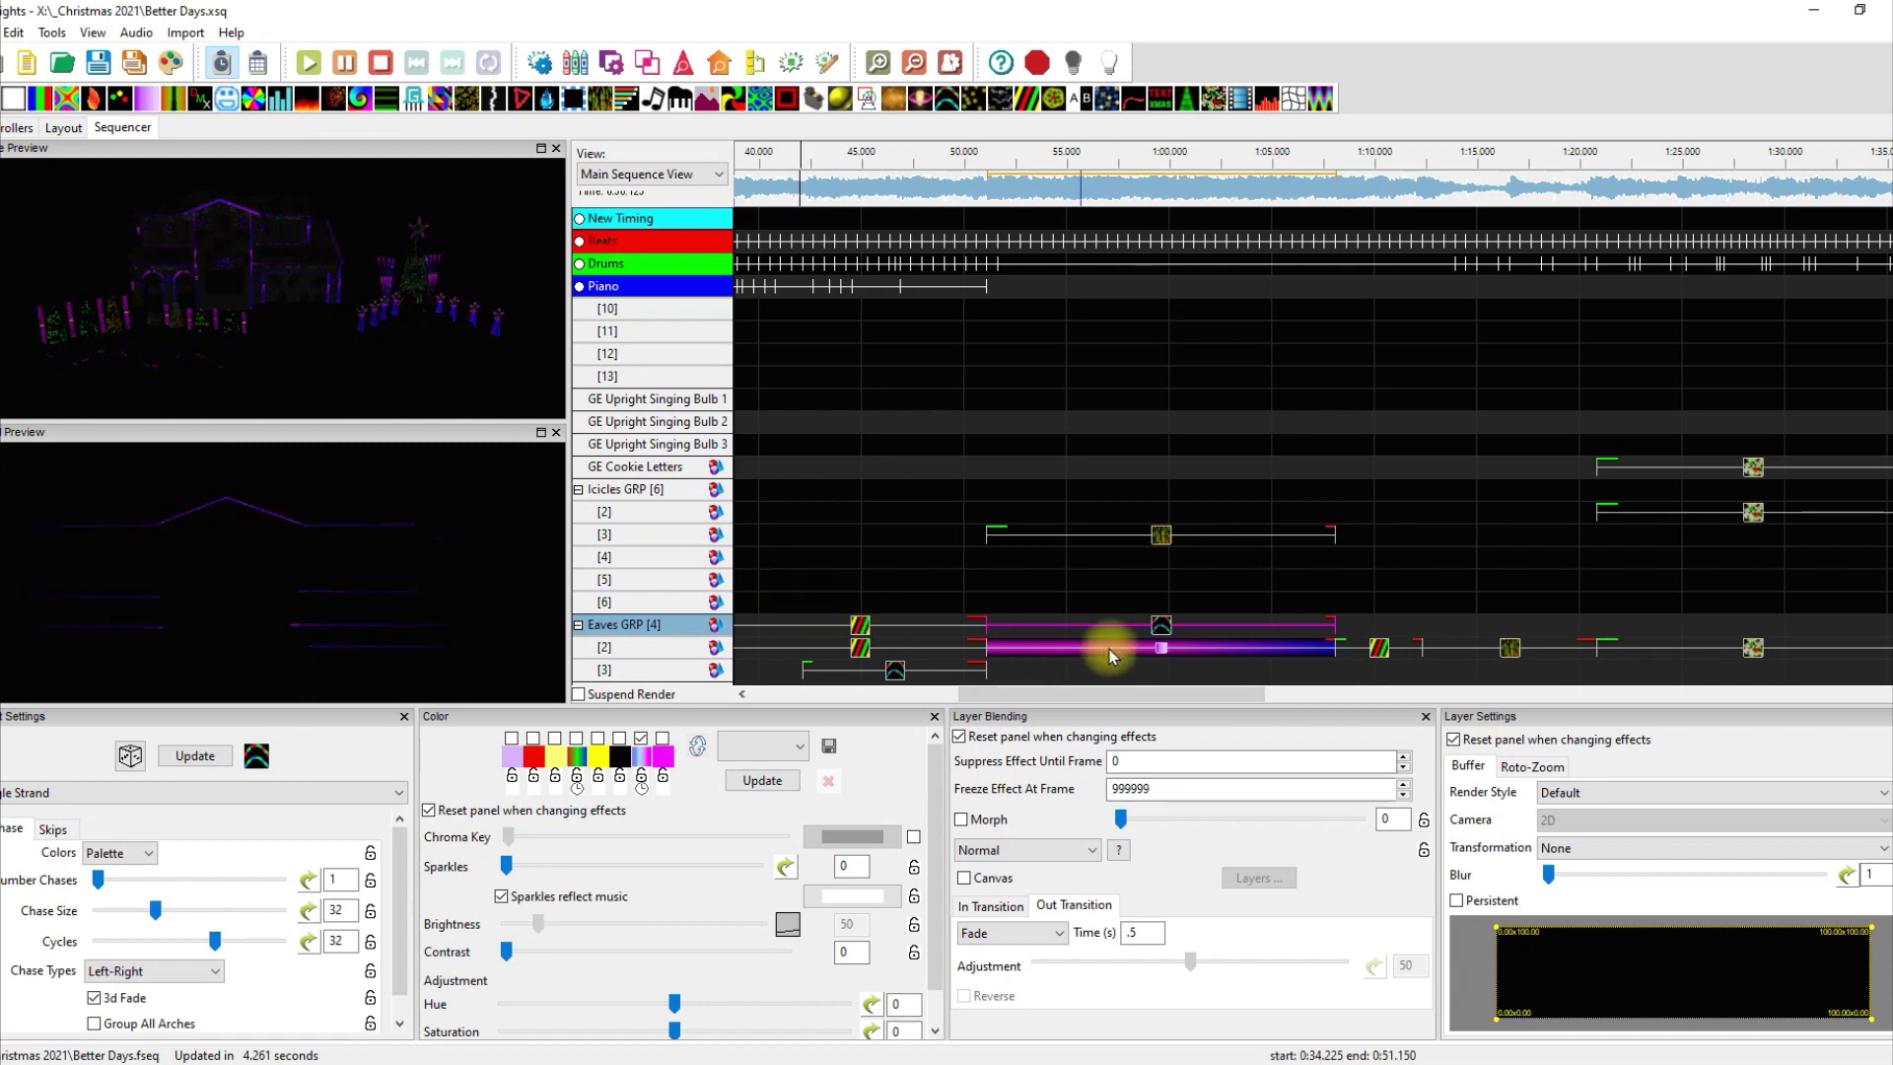
left_click(1165, 651)
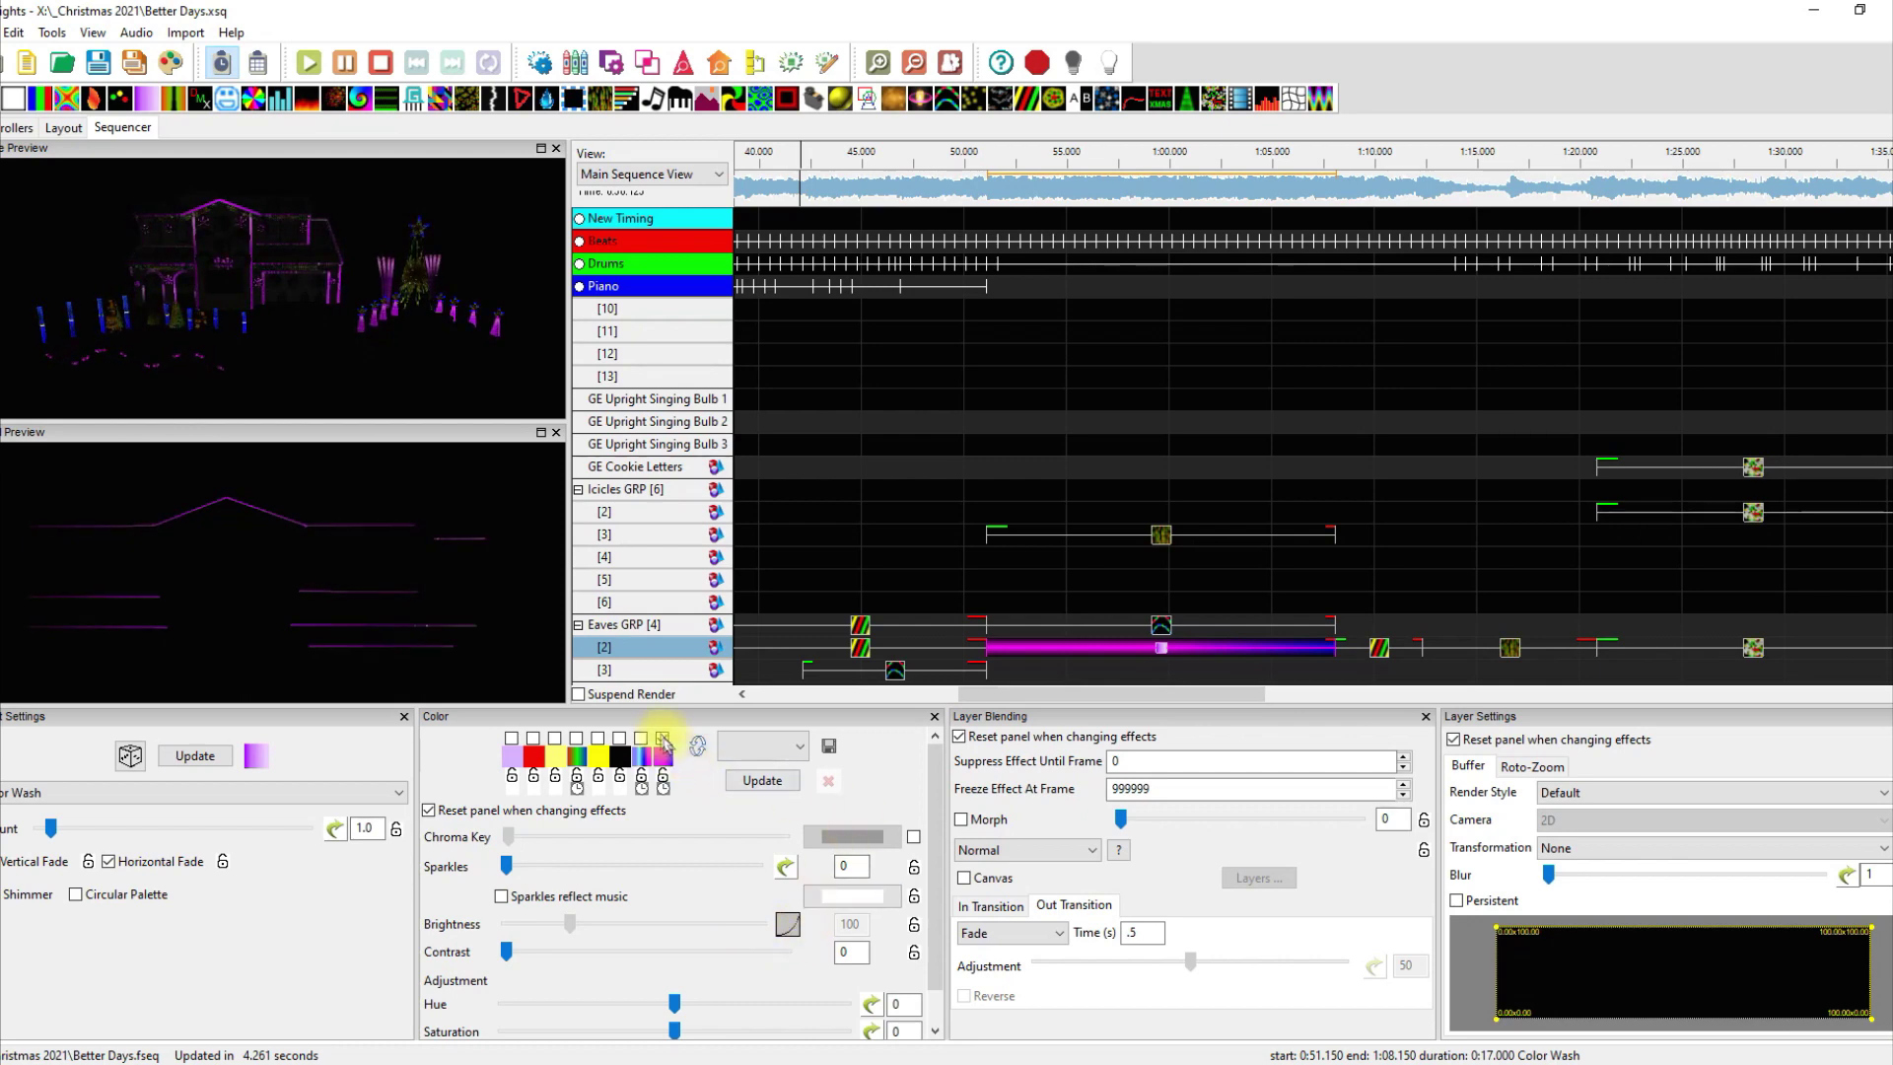
left_click(665, 767)
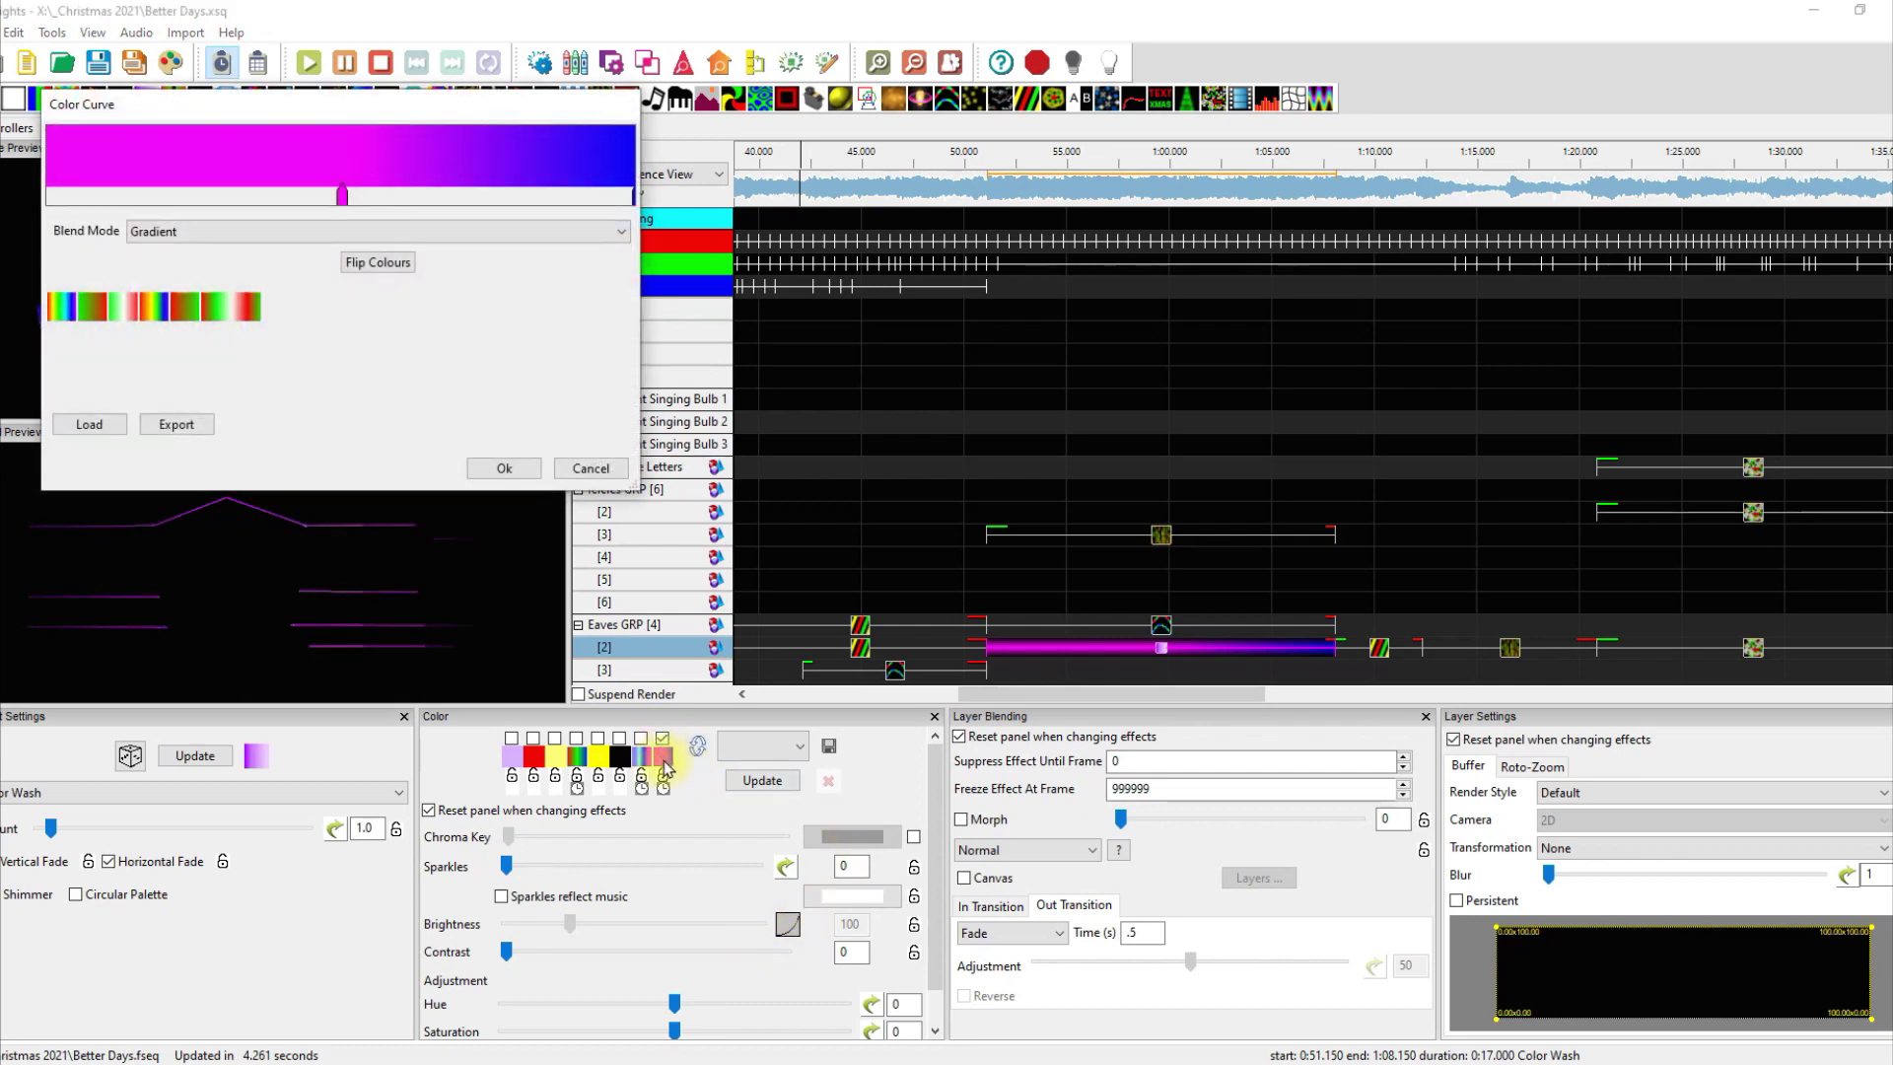
left_click(538, 471)
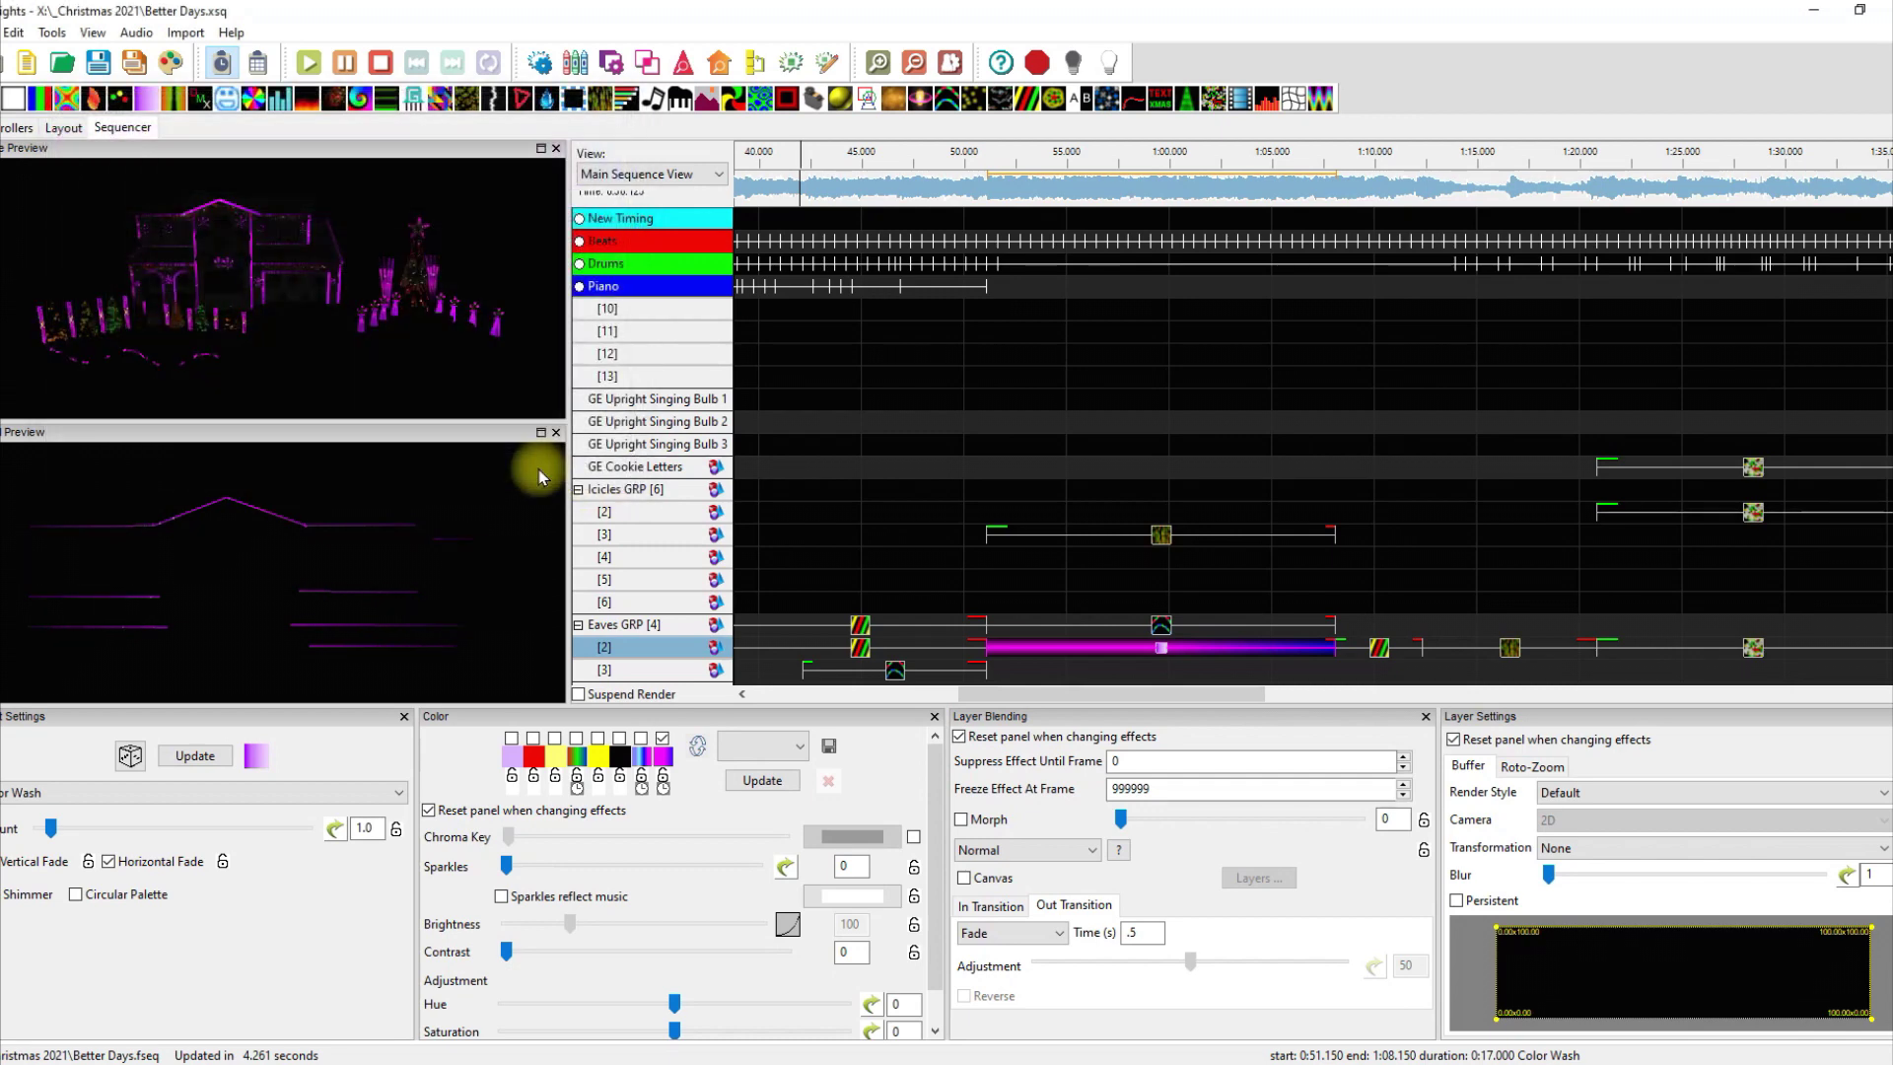
Step: Inspect the two Single Strand effects and the Color Wash stacked on the House Verts GRP layers
scroll(1247, 635, "down", 4)
scroll(1245, 635, "down", 4)
left_click(1162, 539)
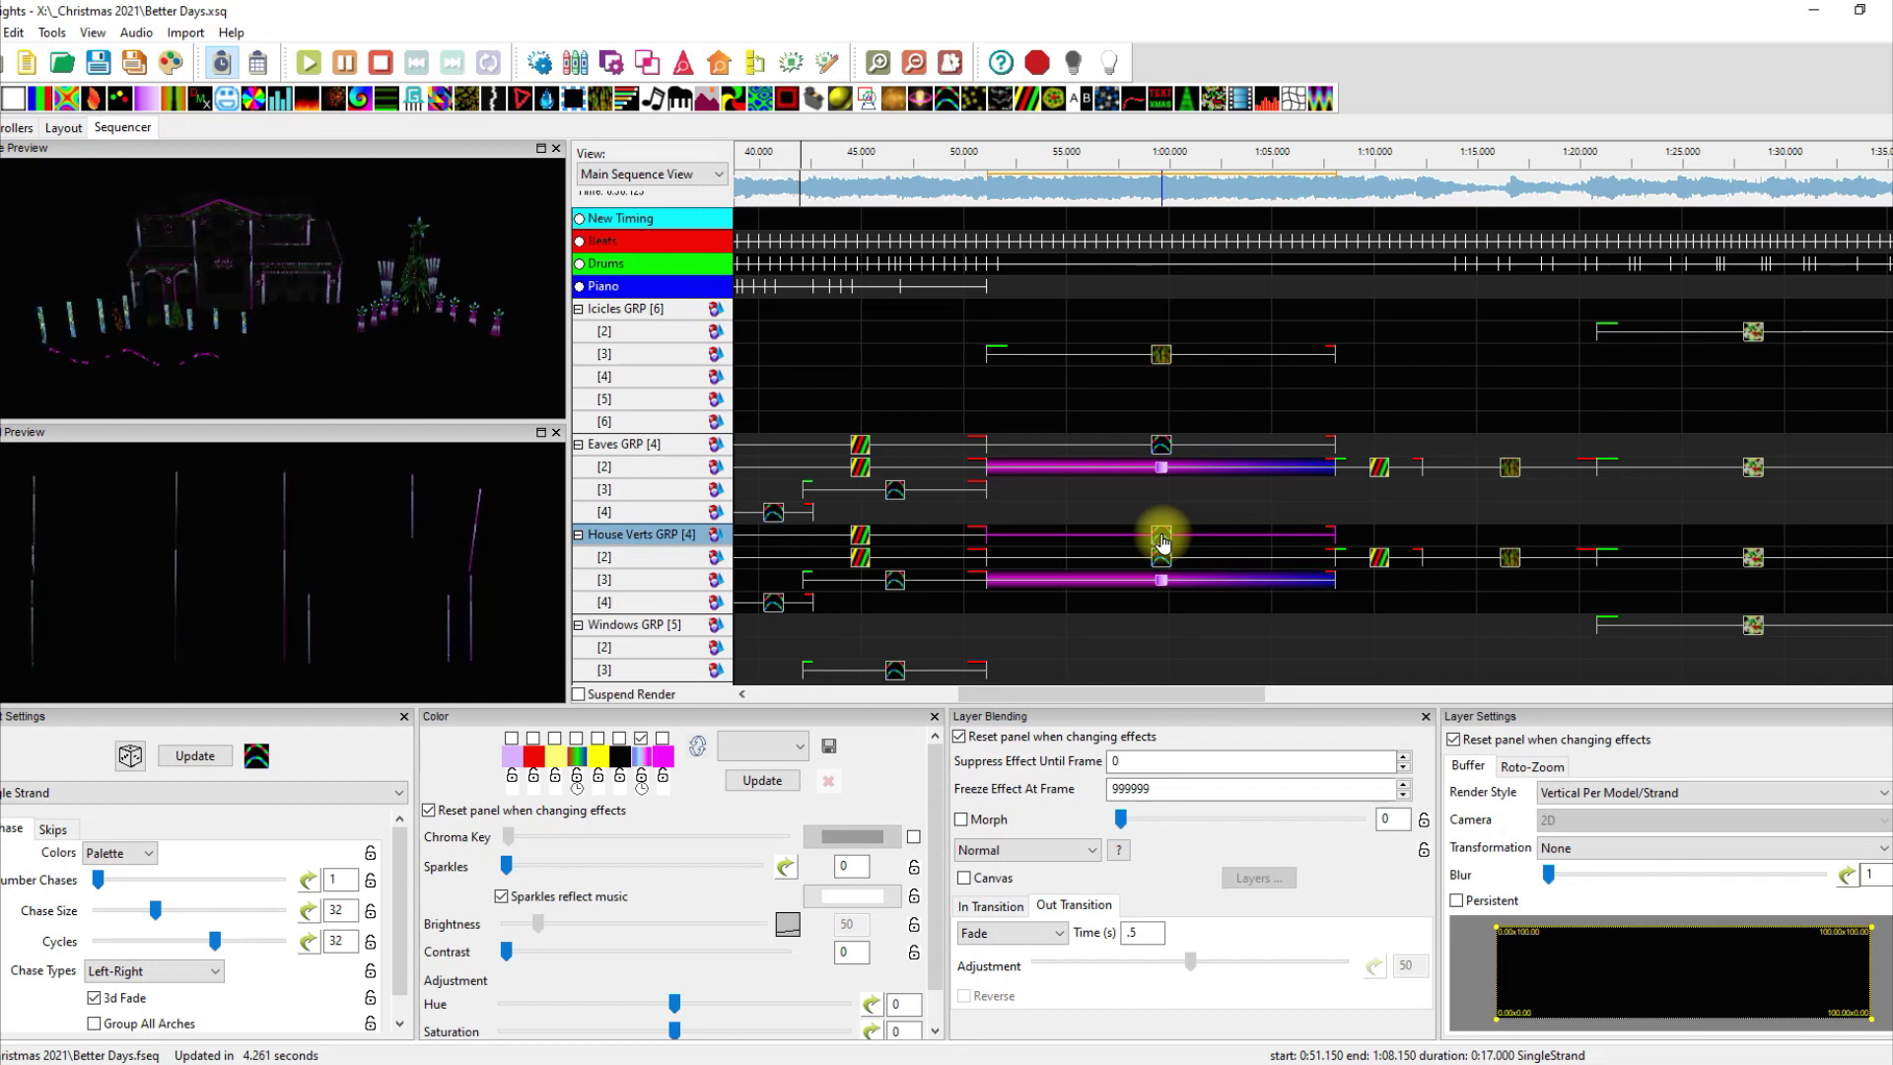
left_click(1161, 558)
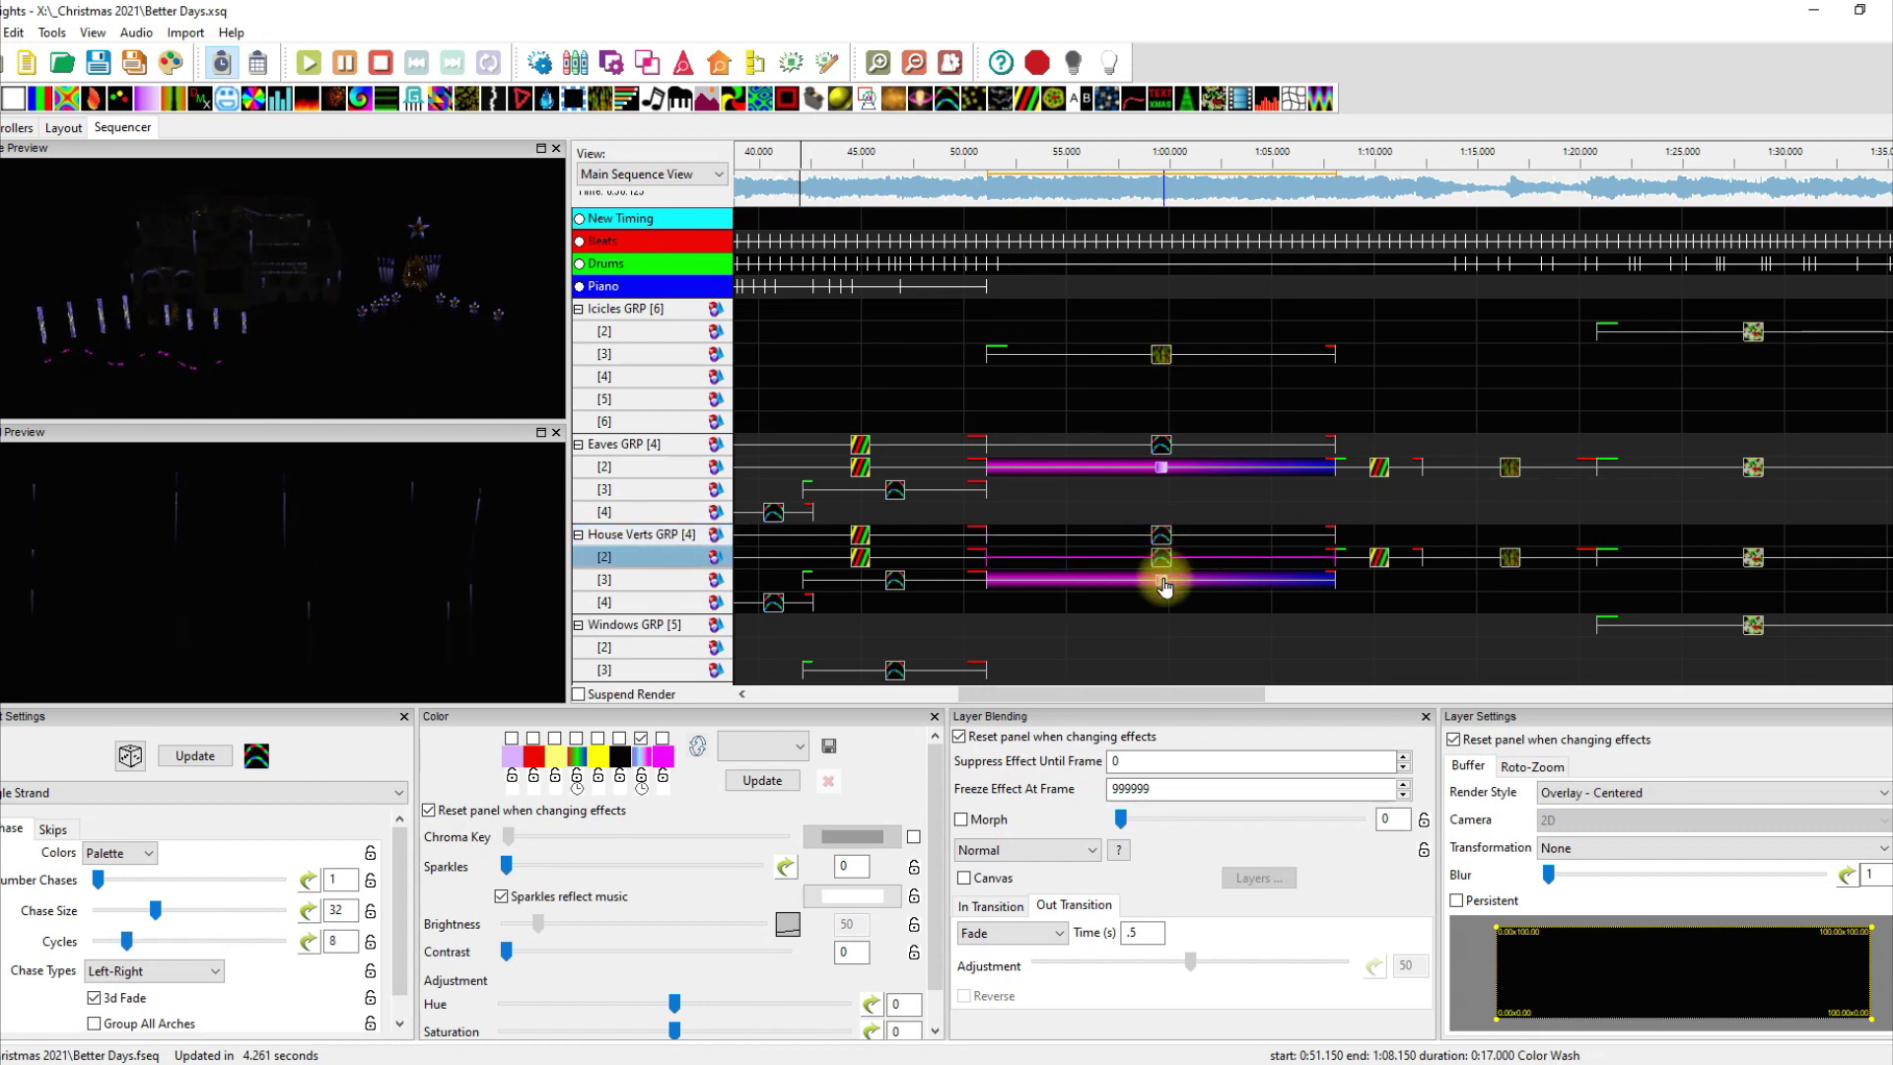
left_click(1163, 583)
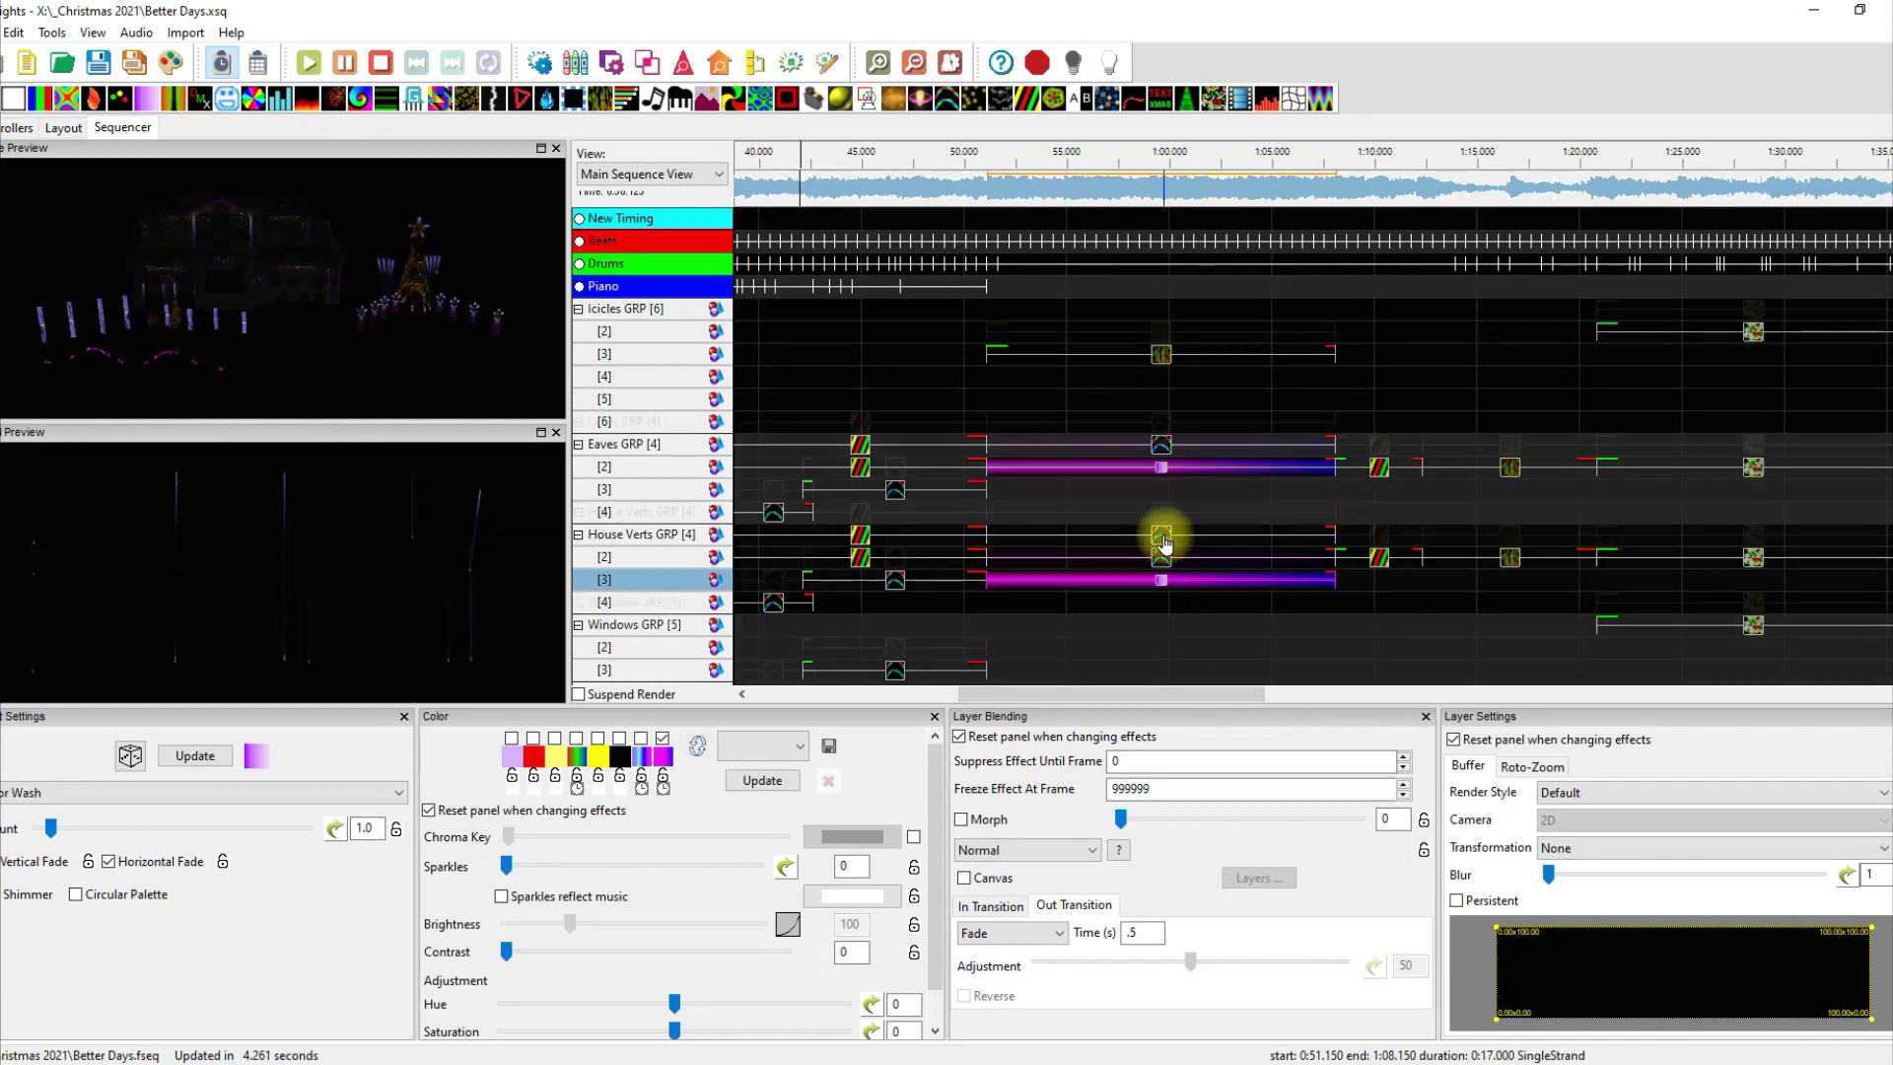
Step: Compare the Wave effect on Arches Triple GRP layer 2 with the Single Strand effect on Patio Arches GRP layer 3
scroll(1164, 542, "down", 10)
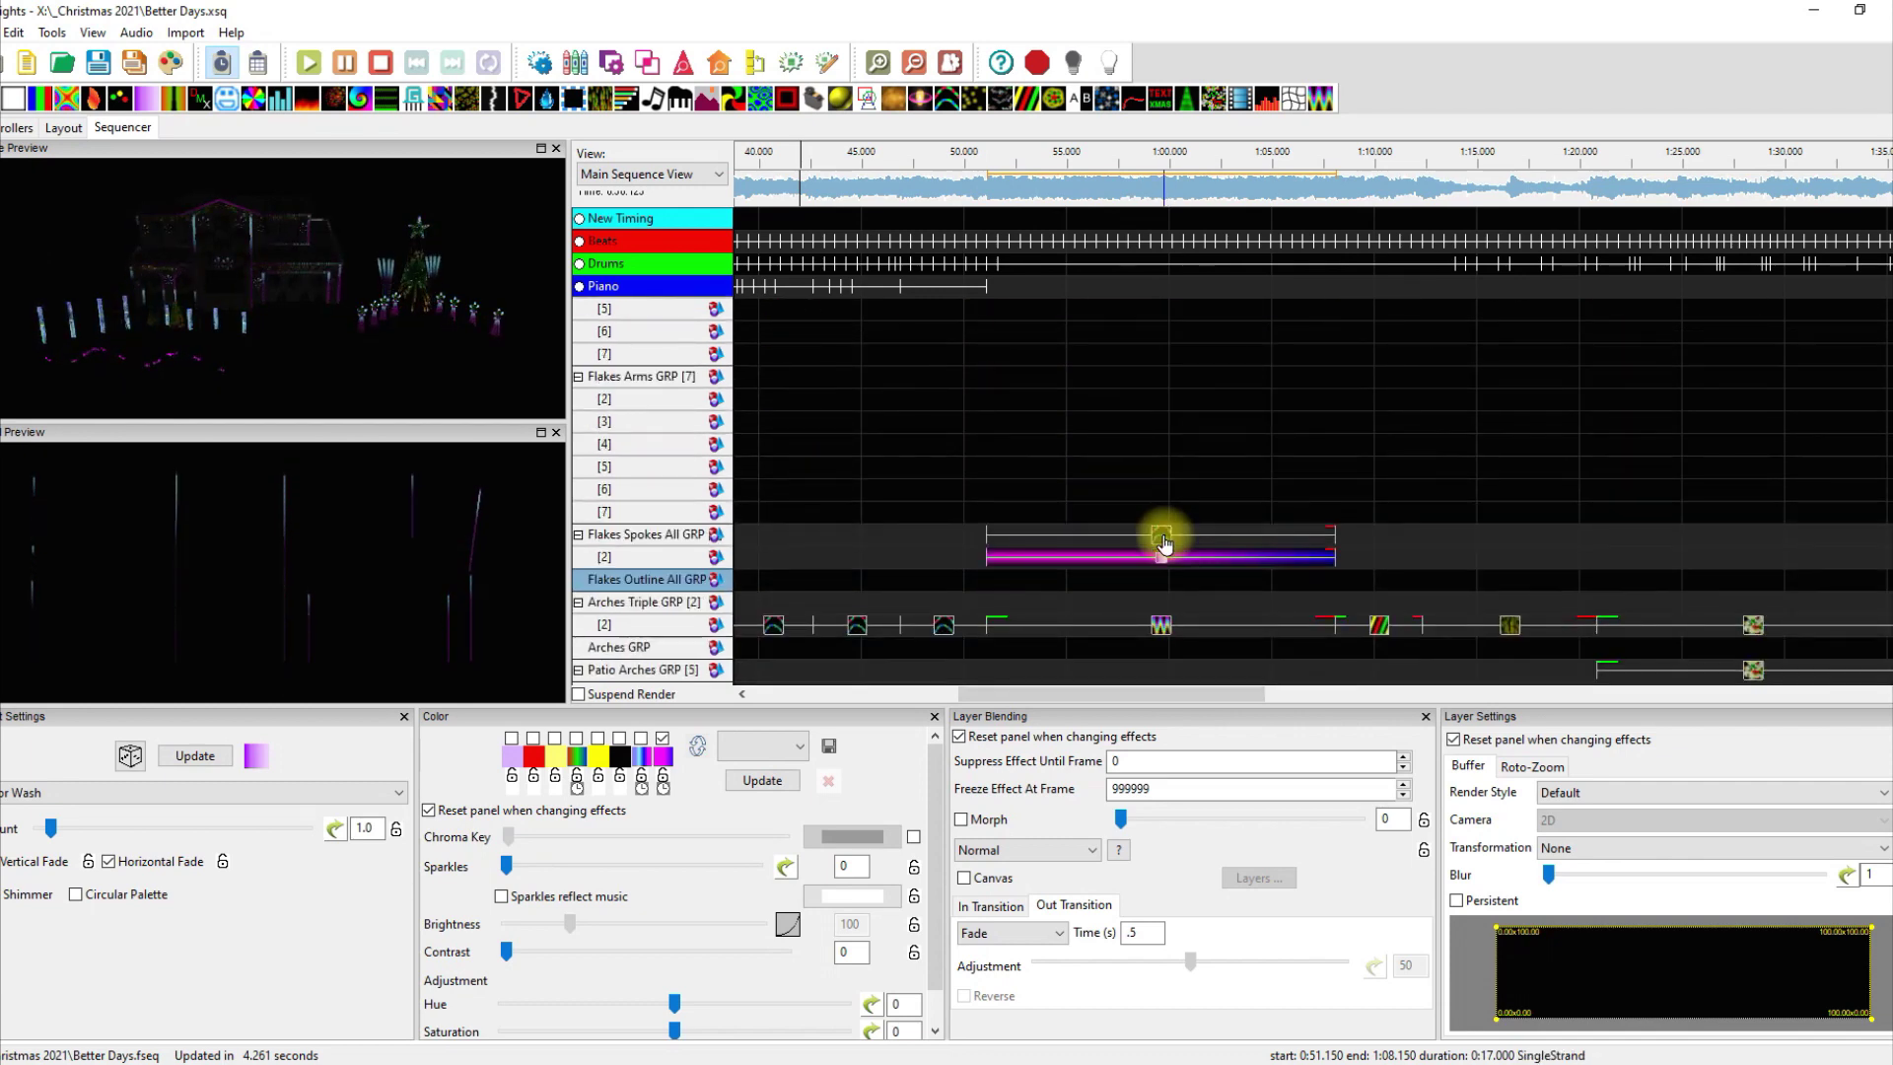
scroll(1164, 542, "down", 5)
left_click(1161, 513)
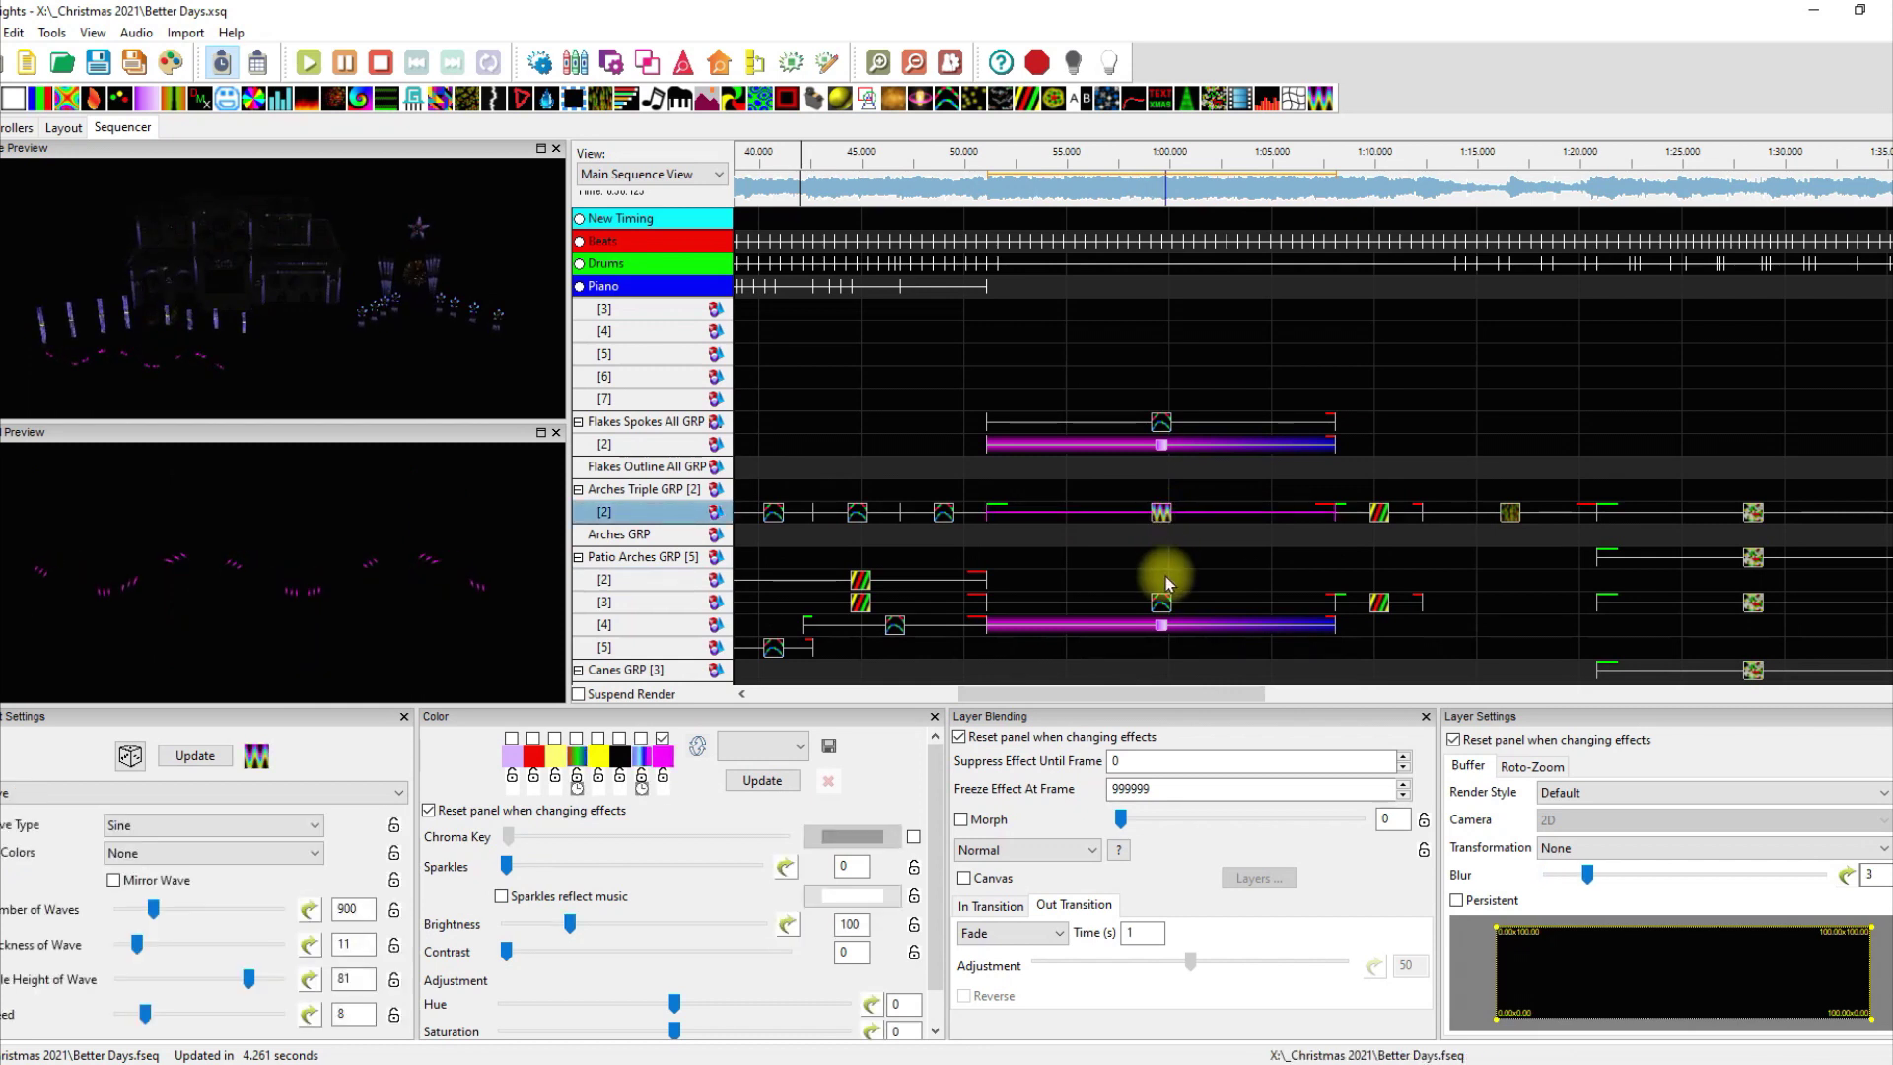
left_click(1162, 603)
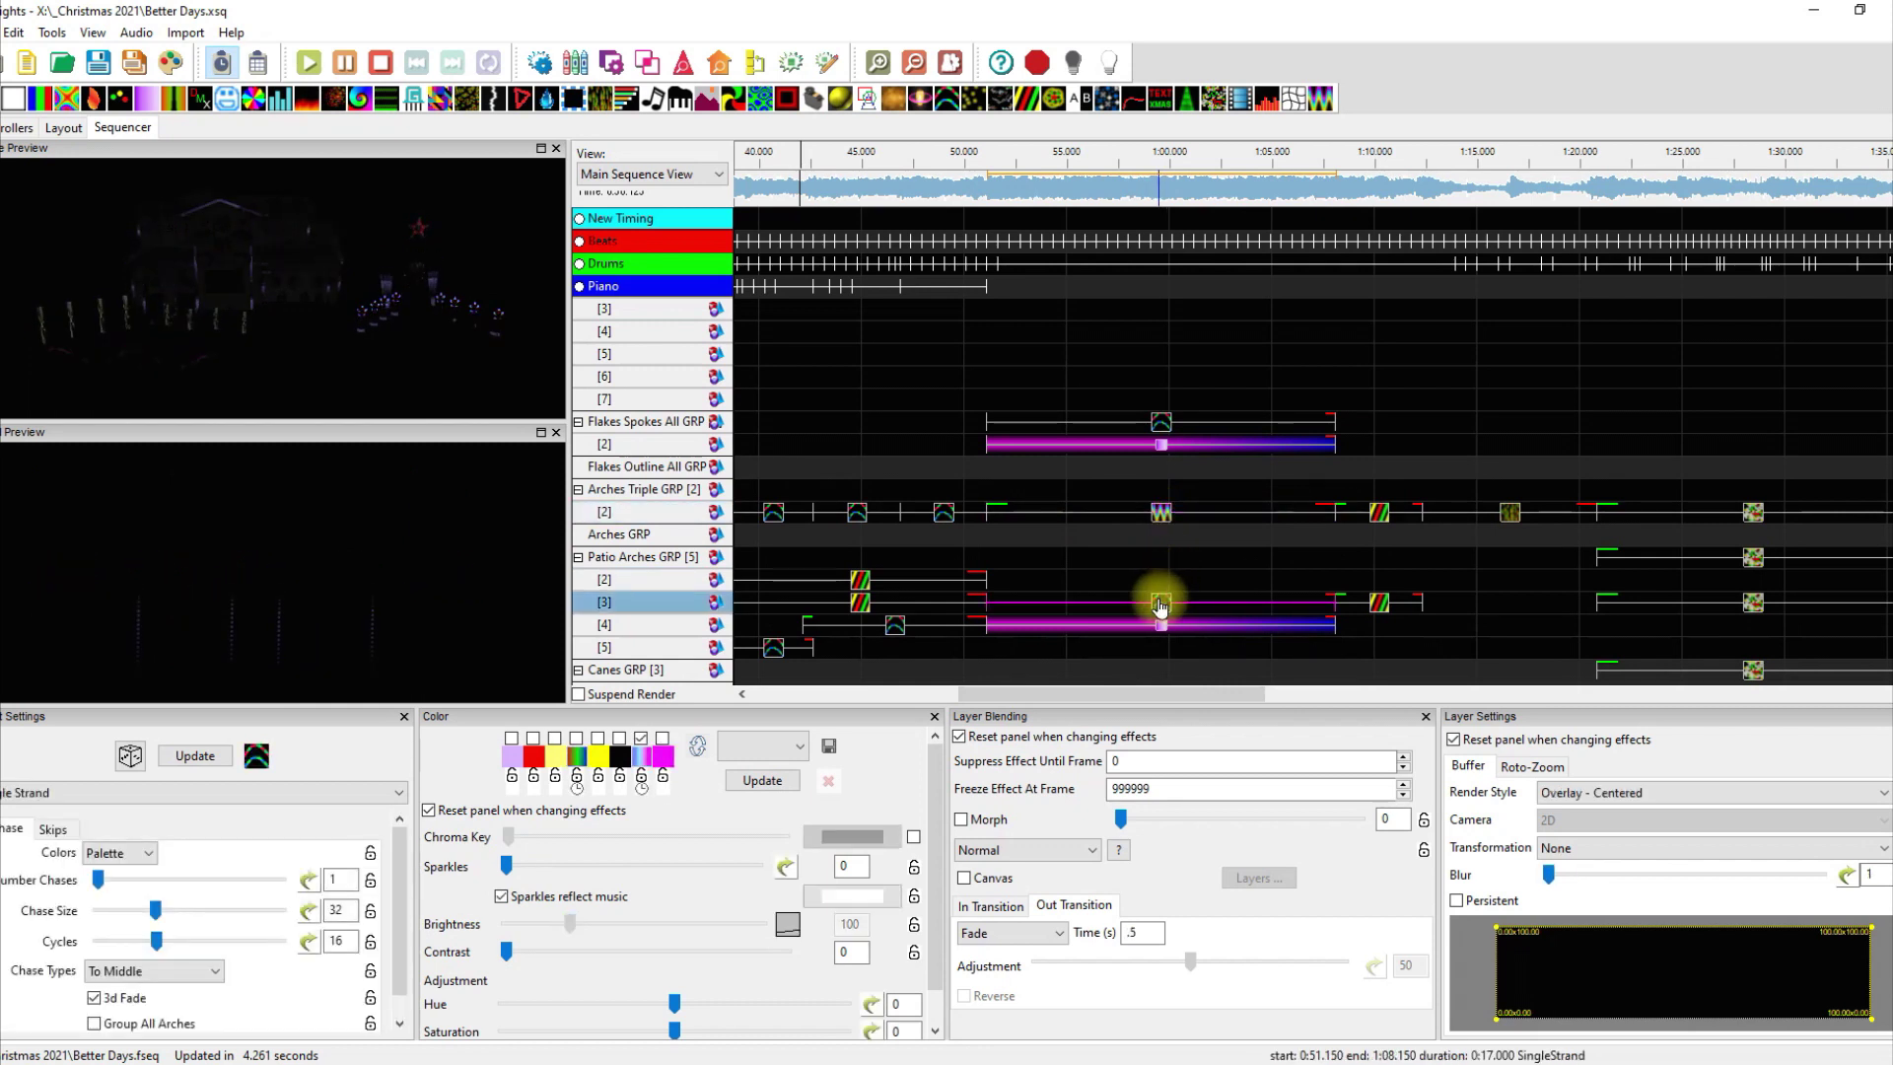
left_click(1160, 519)
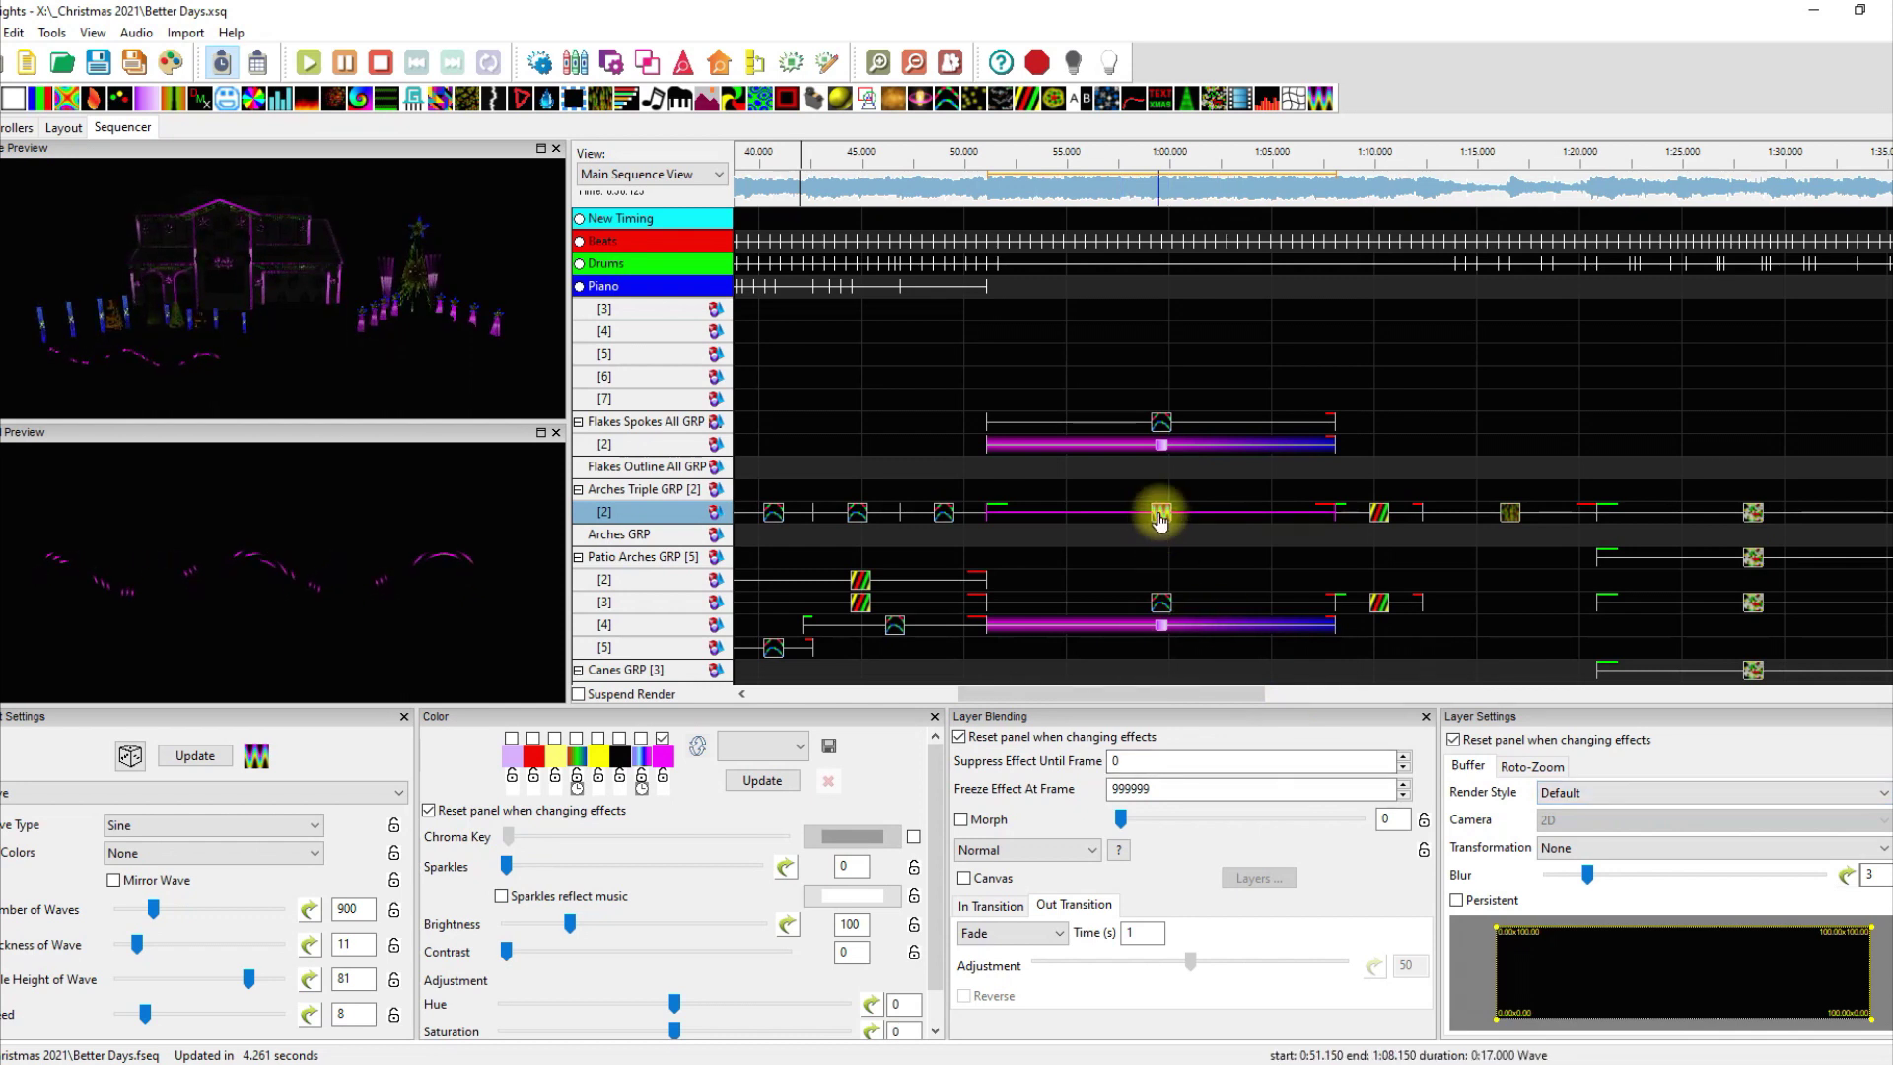
left_click(1159, 613)
Step: Inspect the Single Strand effect on the Fireworks GRP top layer and the Meteors effect on Twig Trees GRP
scroll(1167, 642, "down", 3)
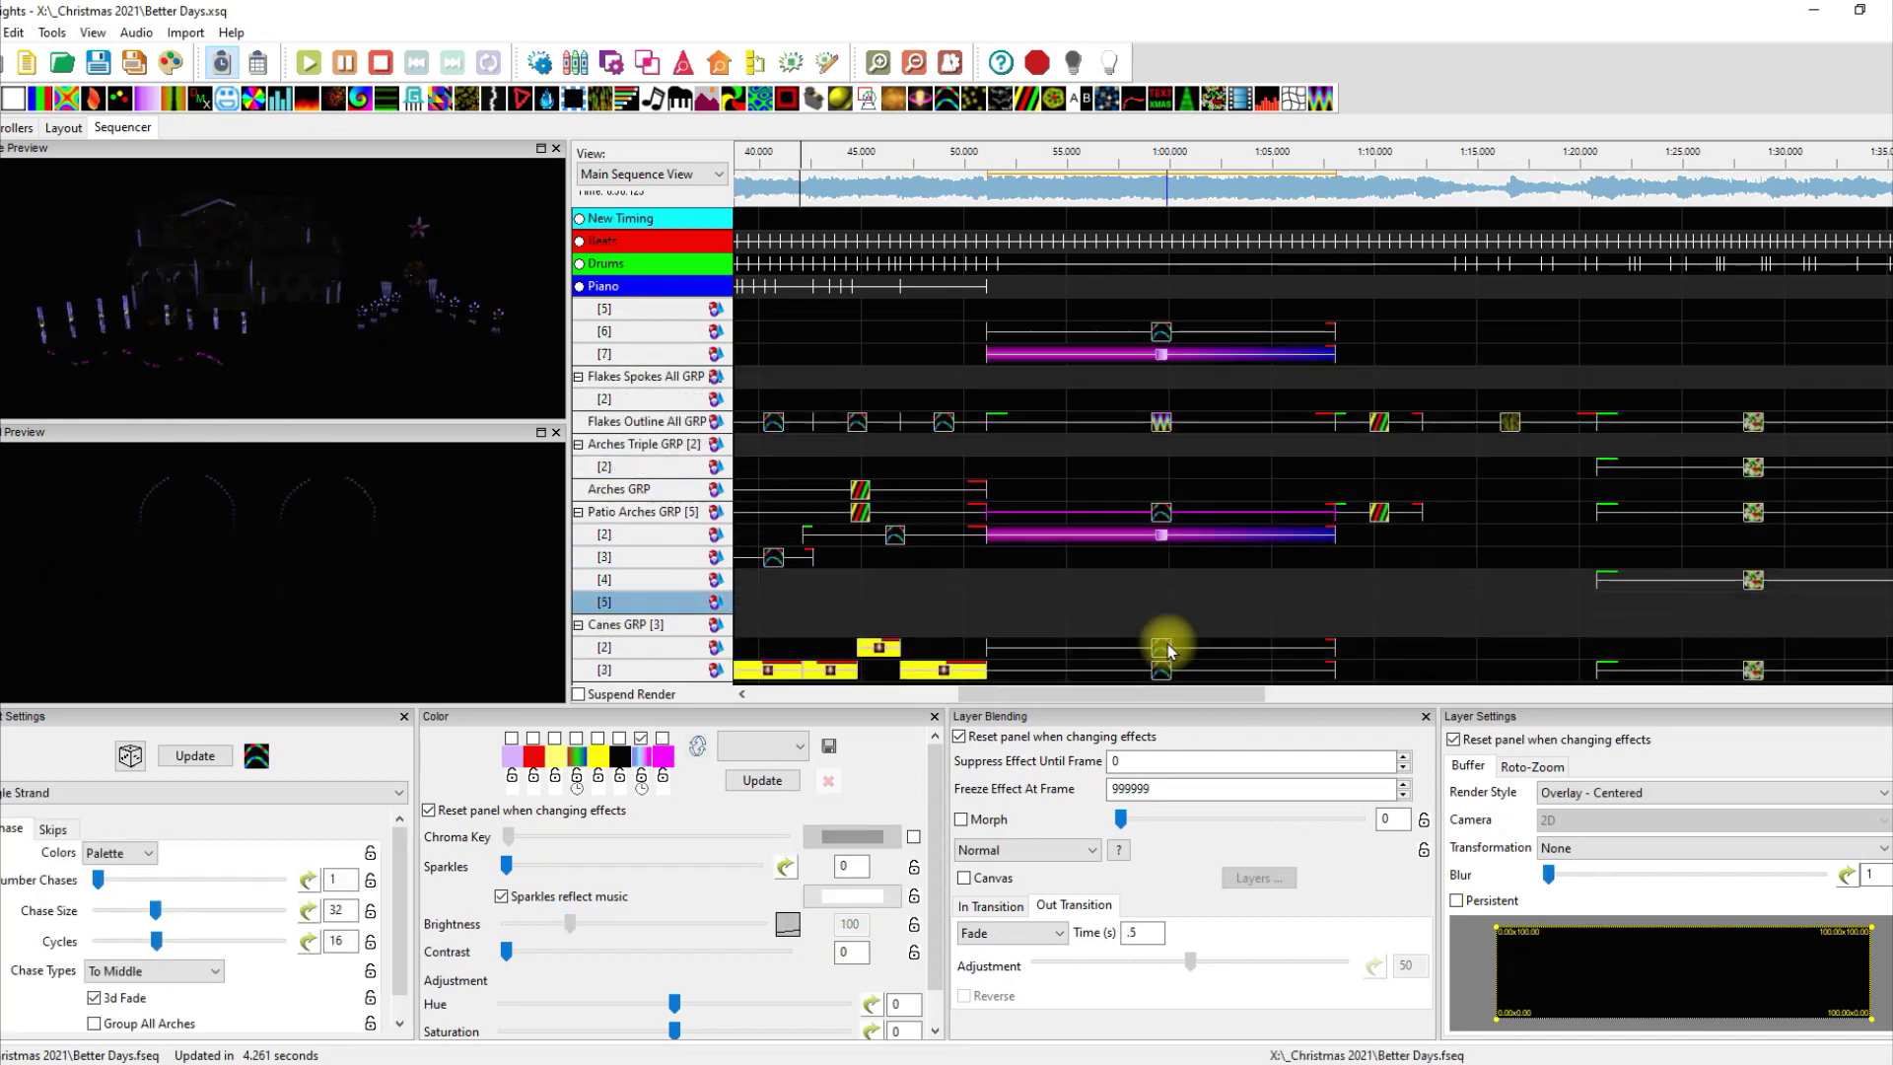
scroll(1169, 651, "down", 2)
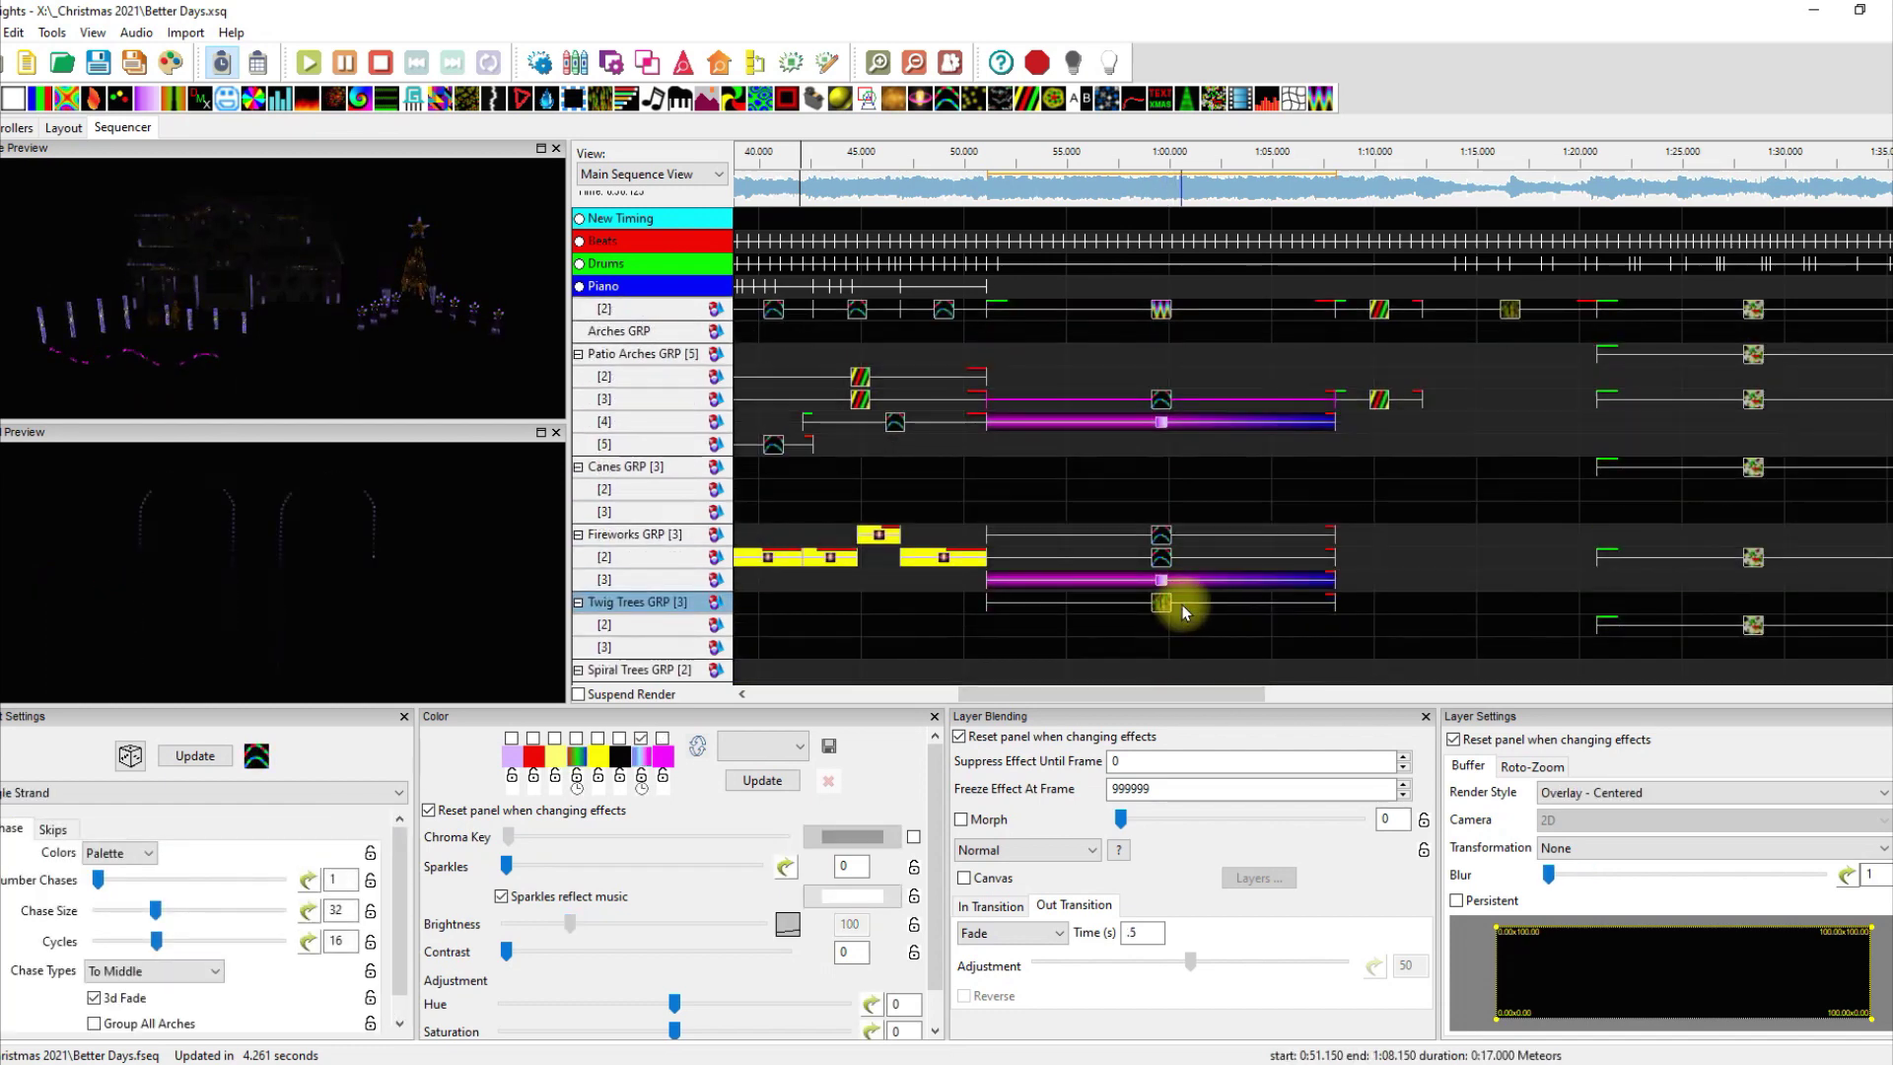
left_click(1163, 539)
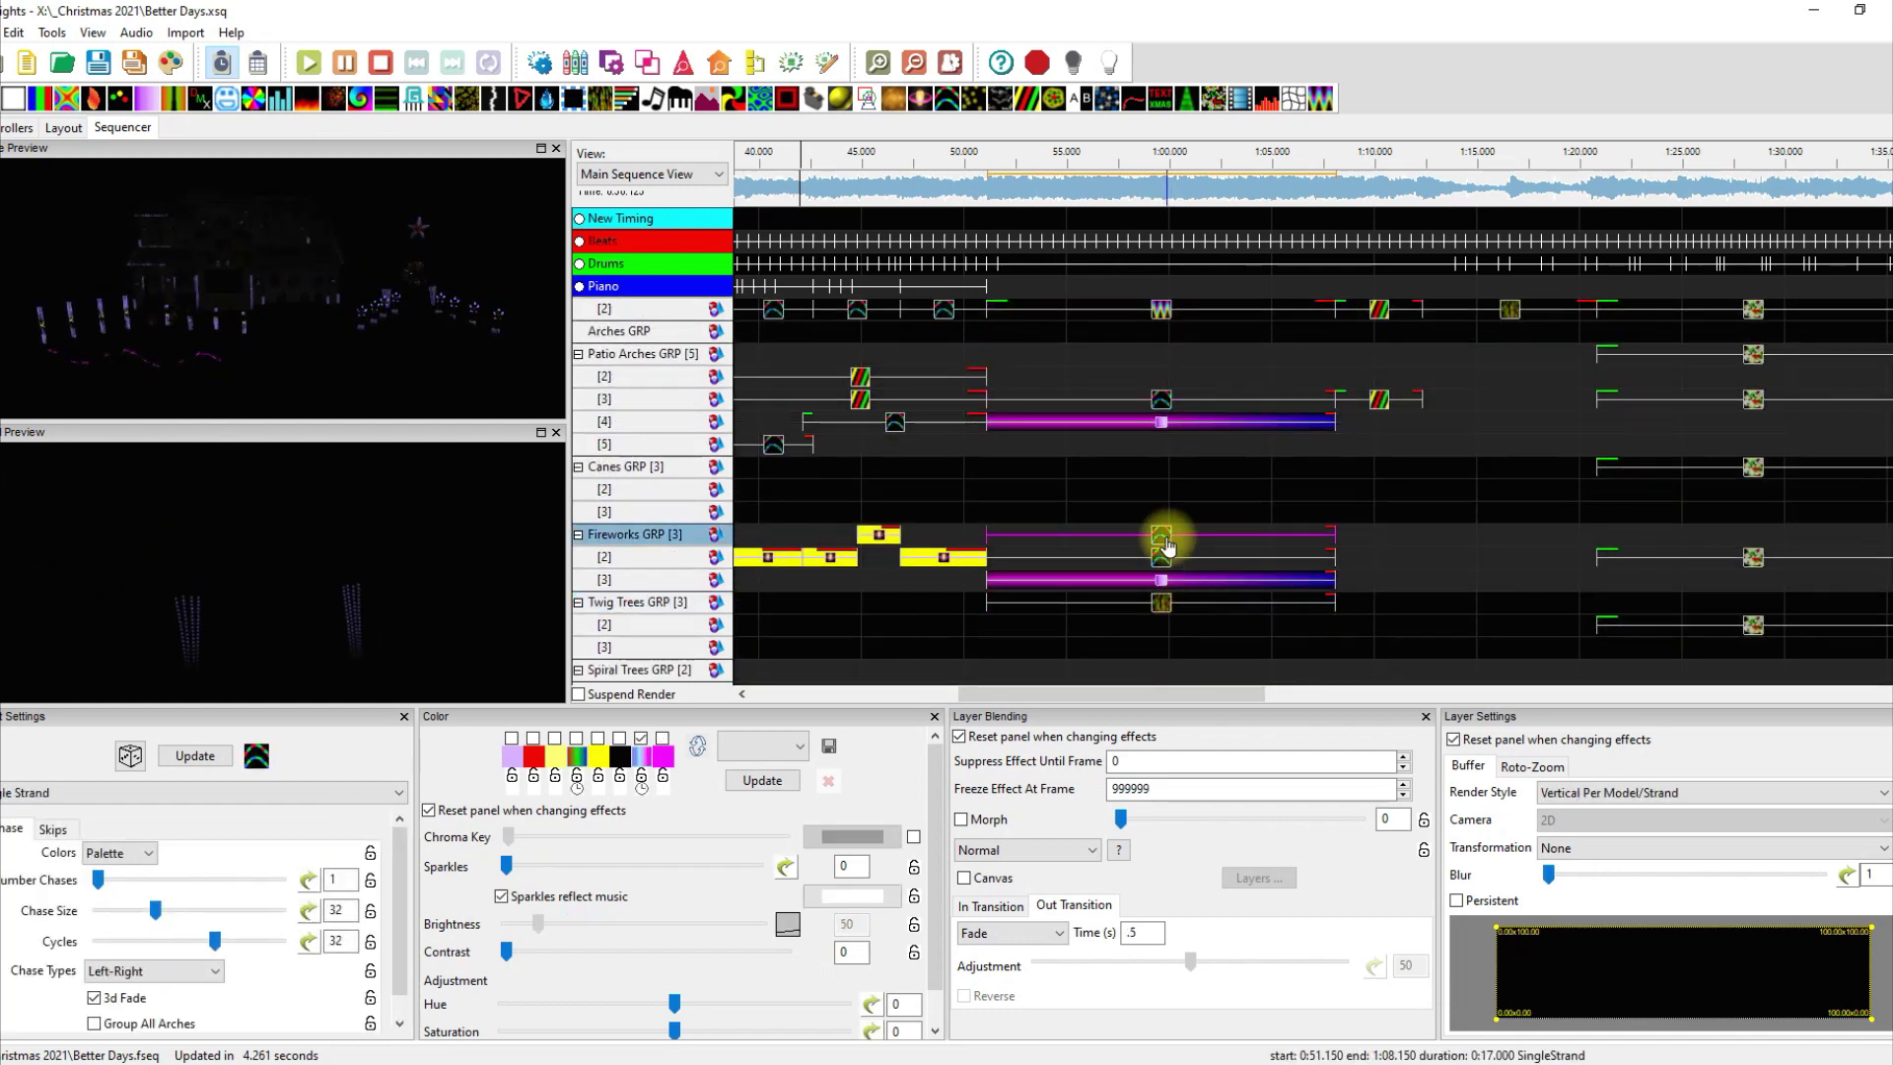
left_click(1161, 604)
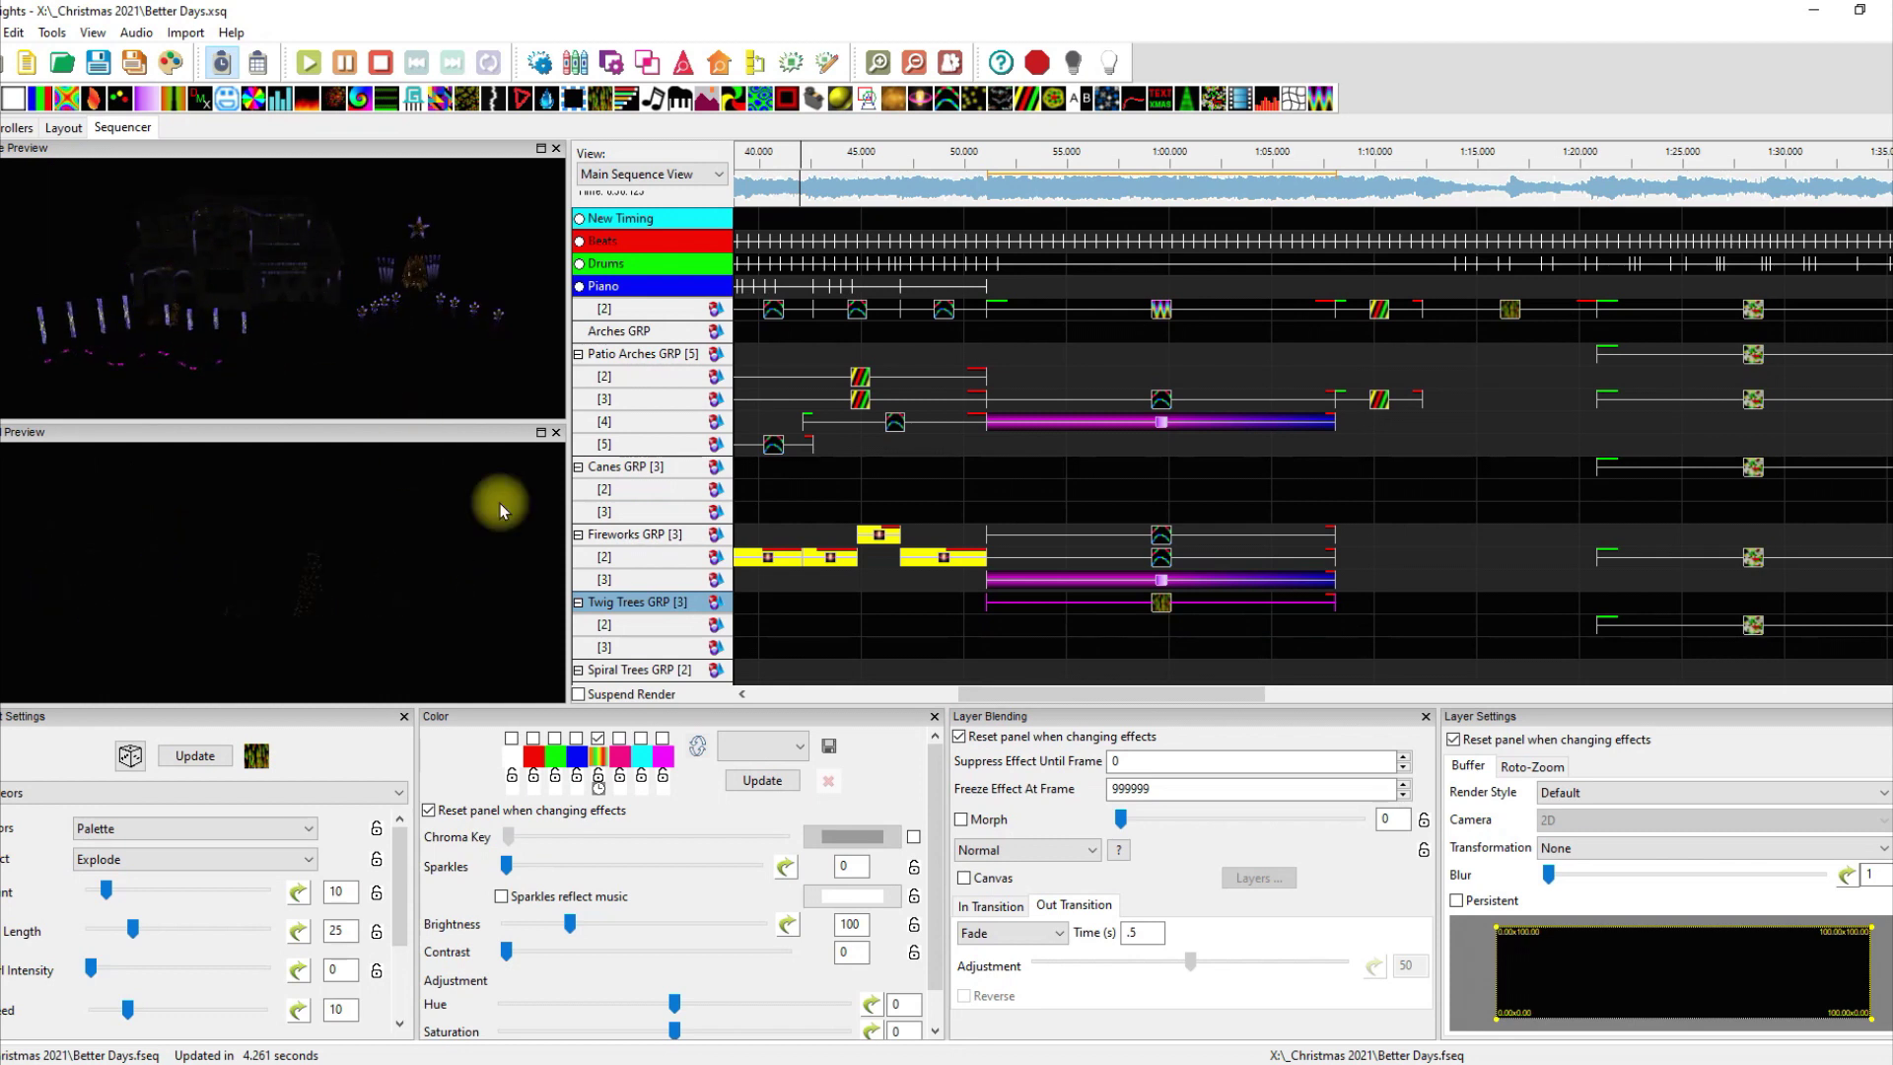
Step: Examine the Spirals effect around 1:10 on Arches Triple GRP and look over the other groups' effects in that section
left_click(1378, 311)
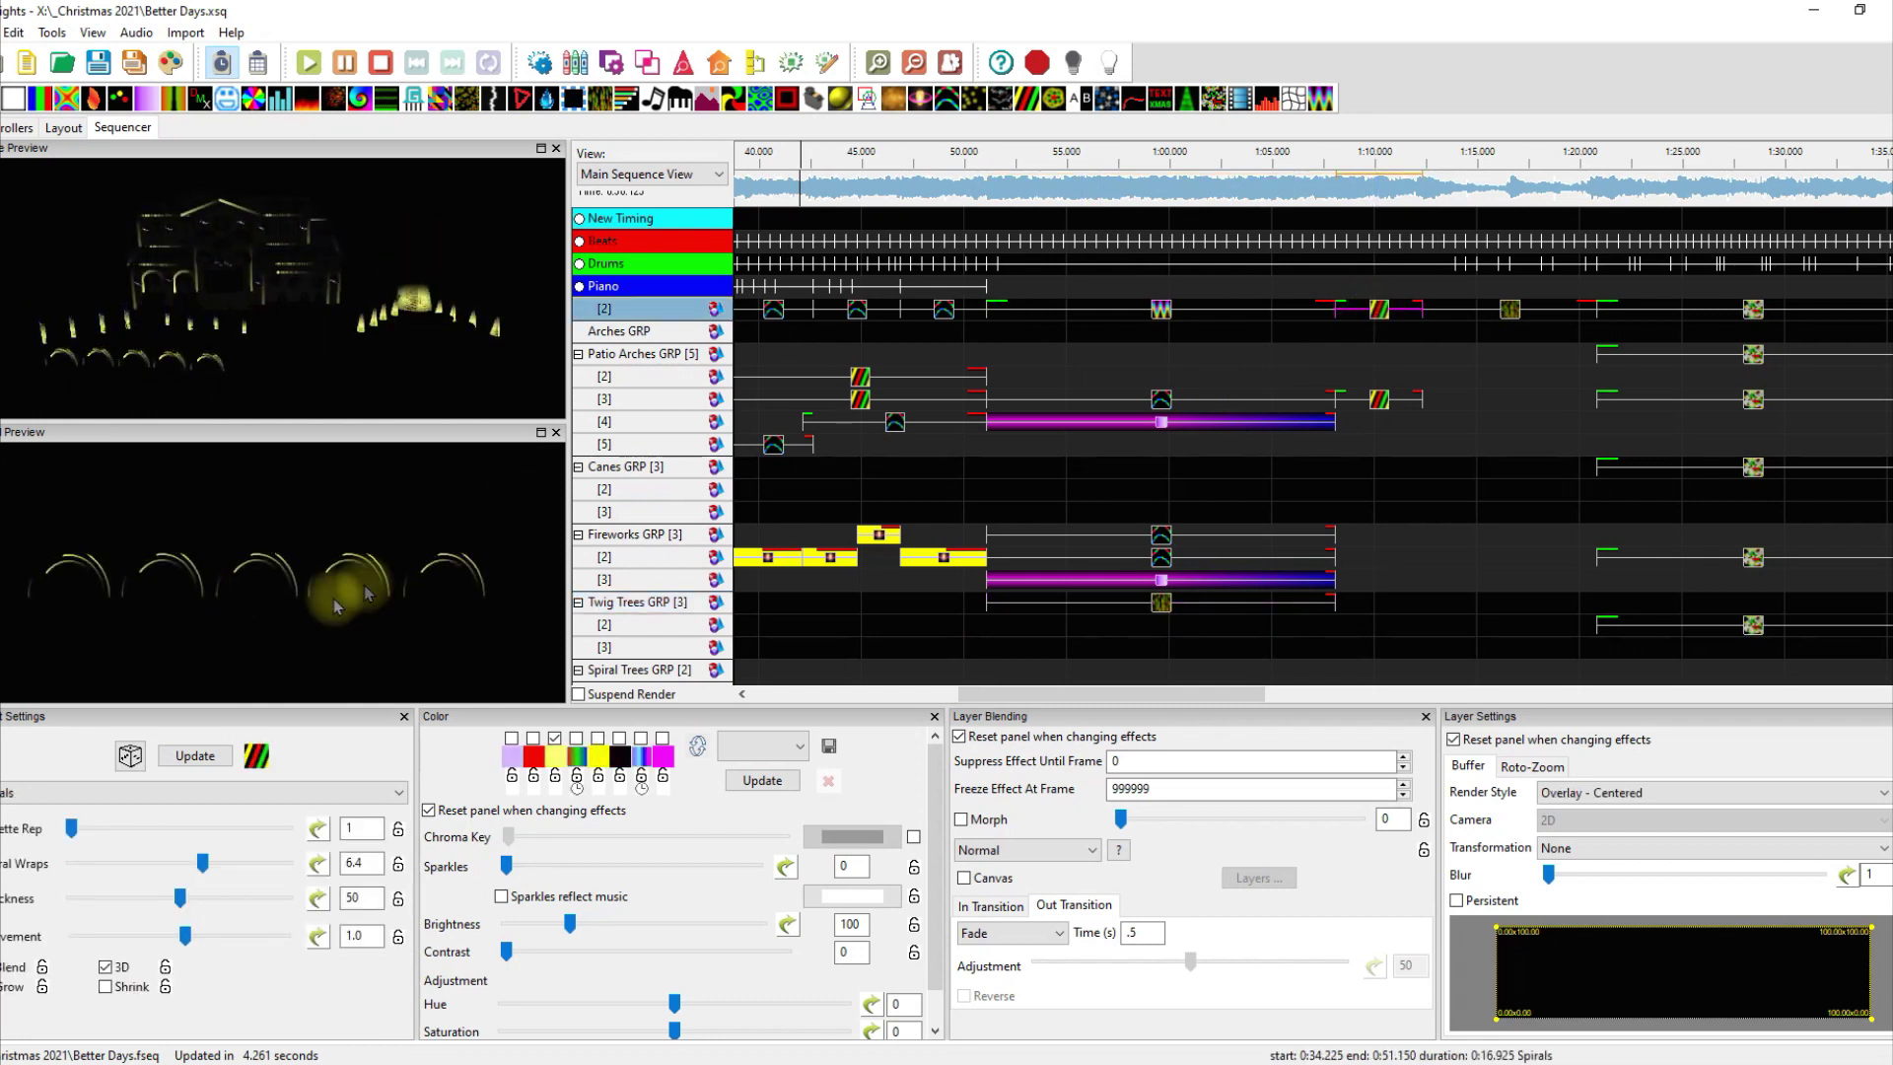
left_click(178, 510)
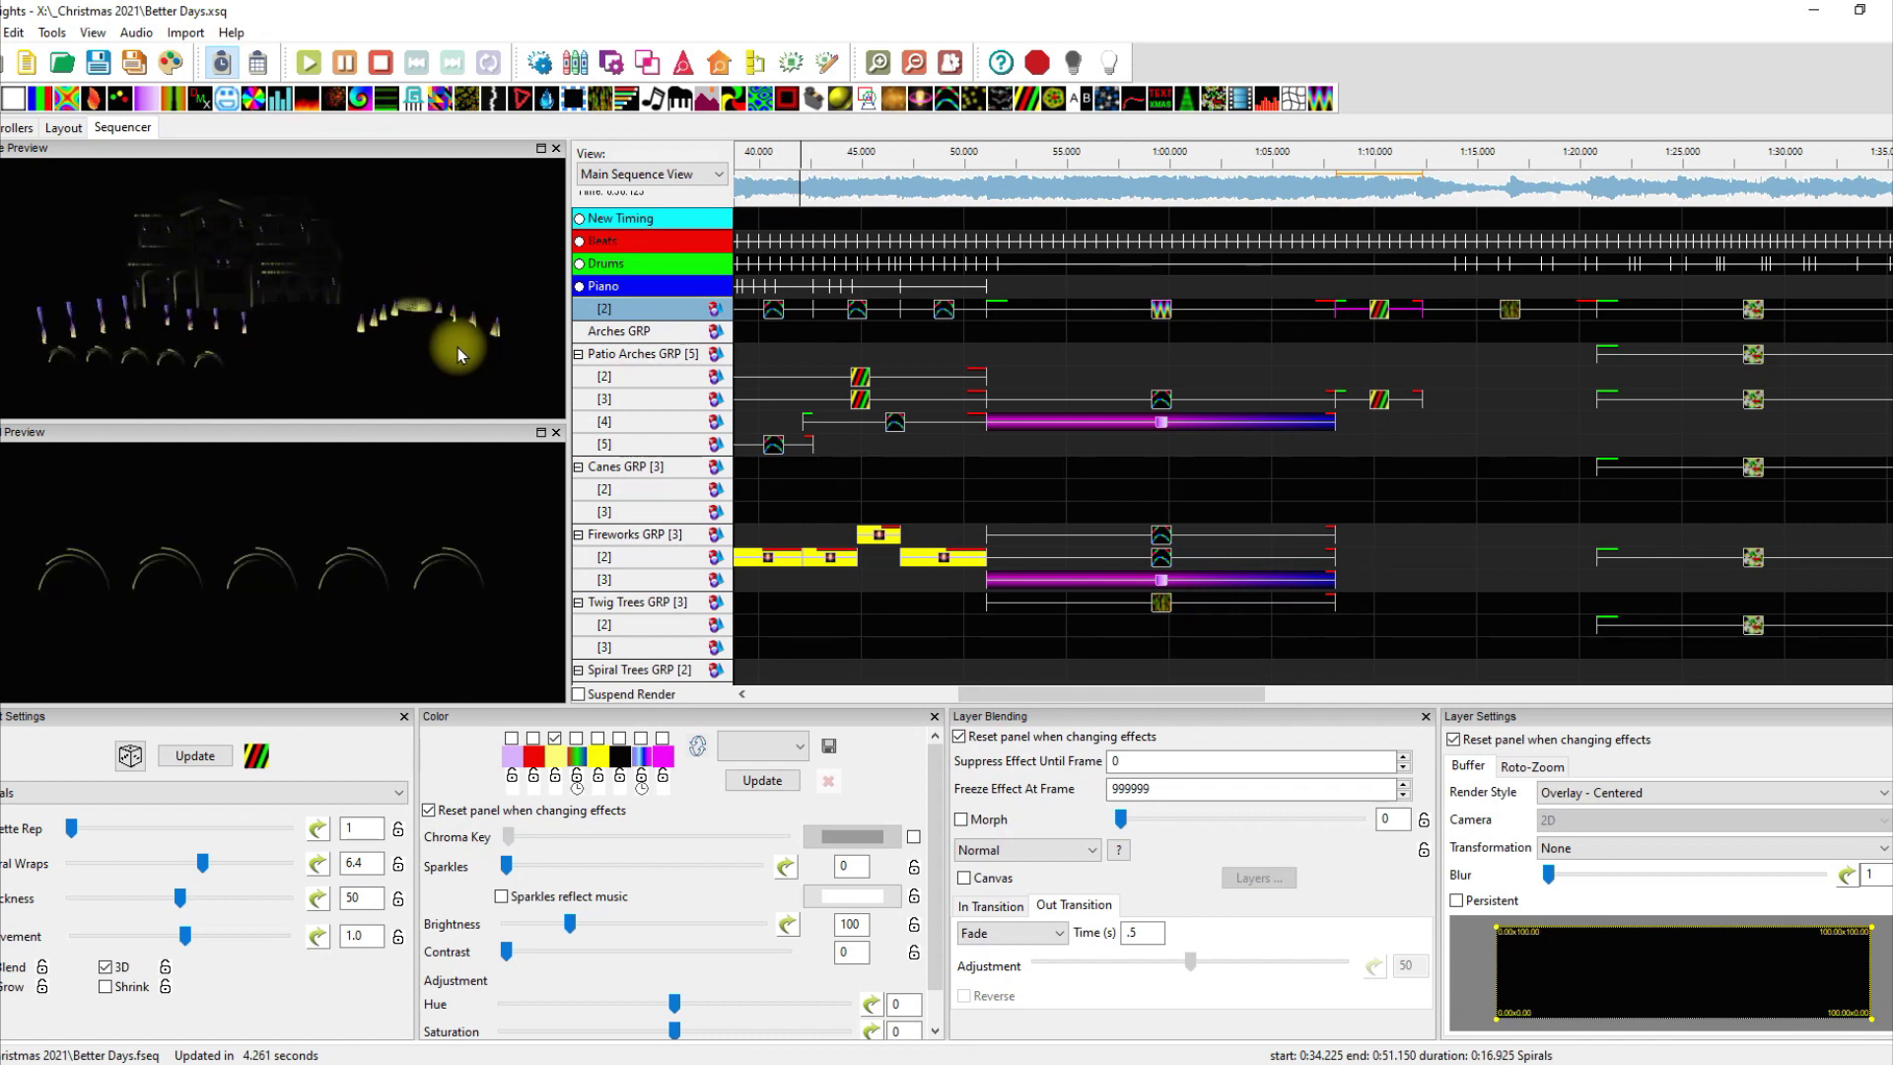
scroll(1430, 488, "down", 10)
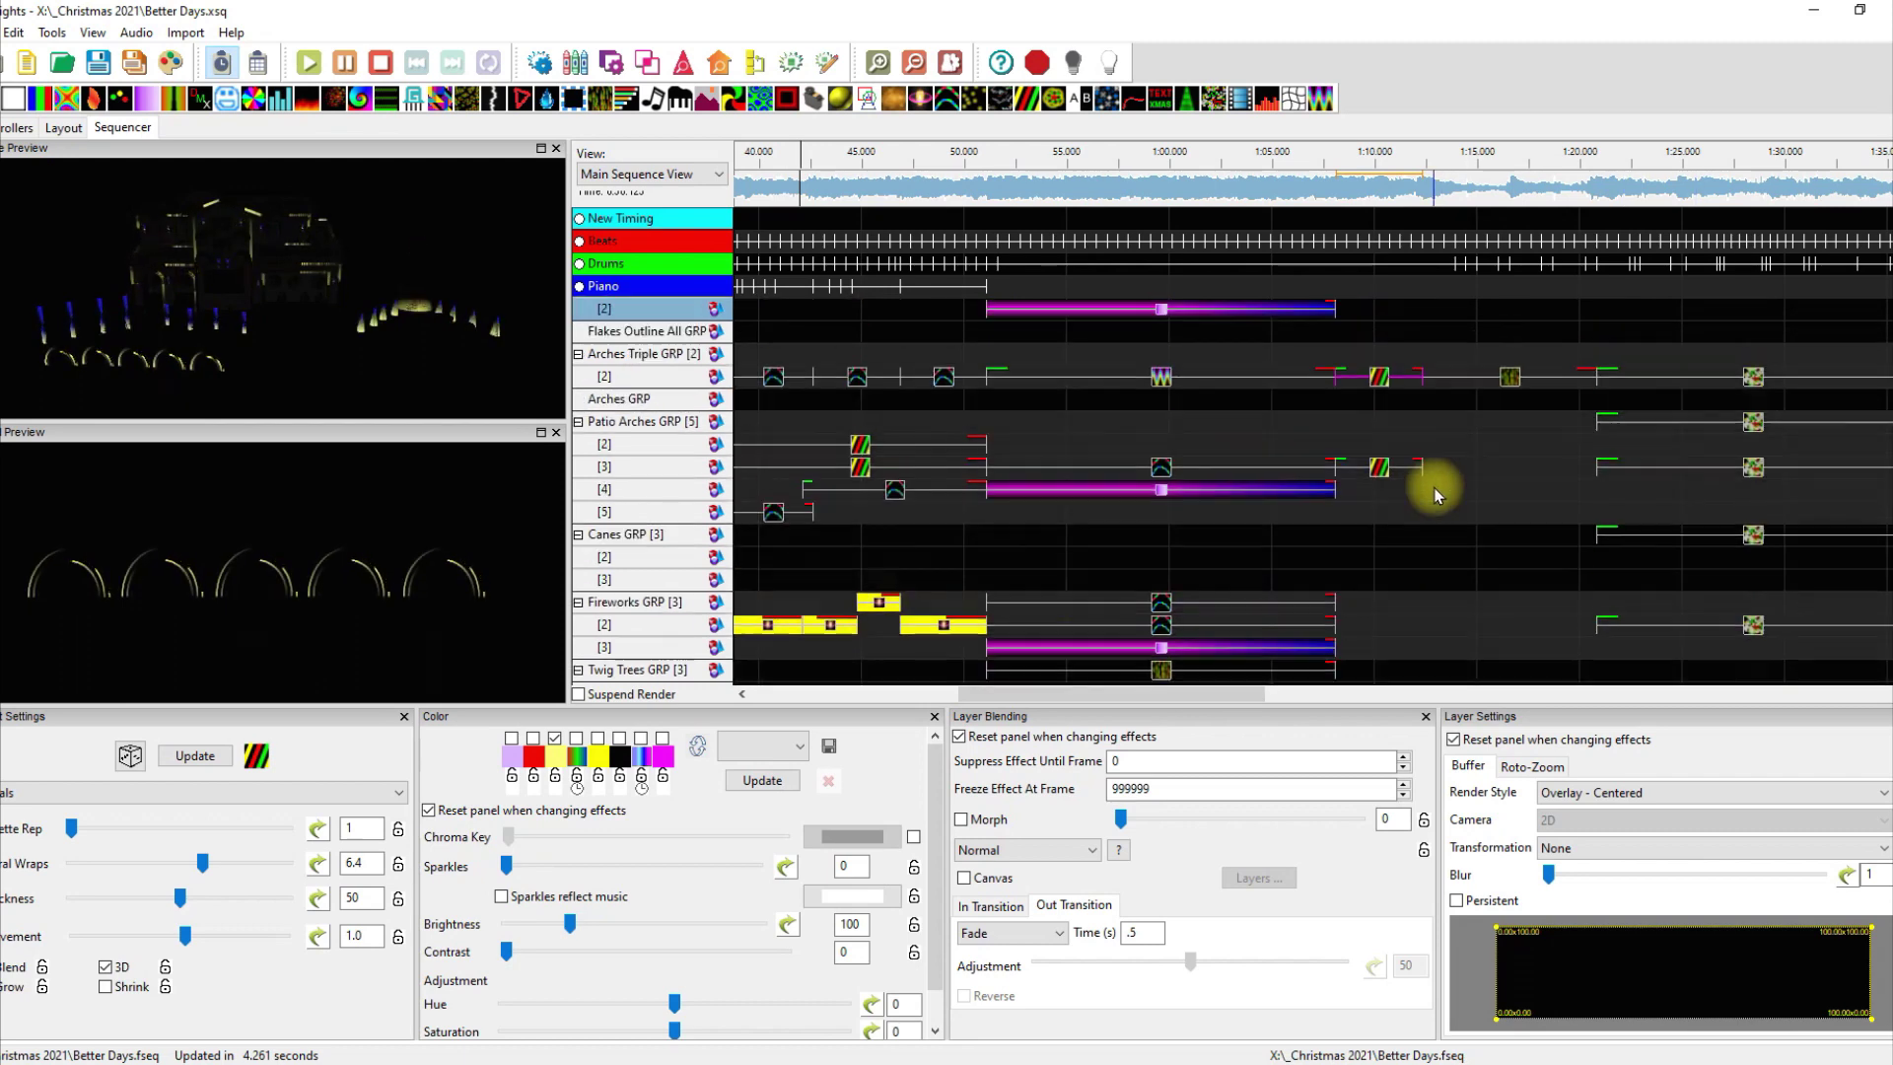
scroll(1431, 524, "down", 10)
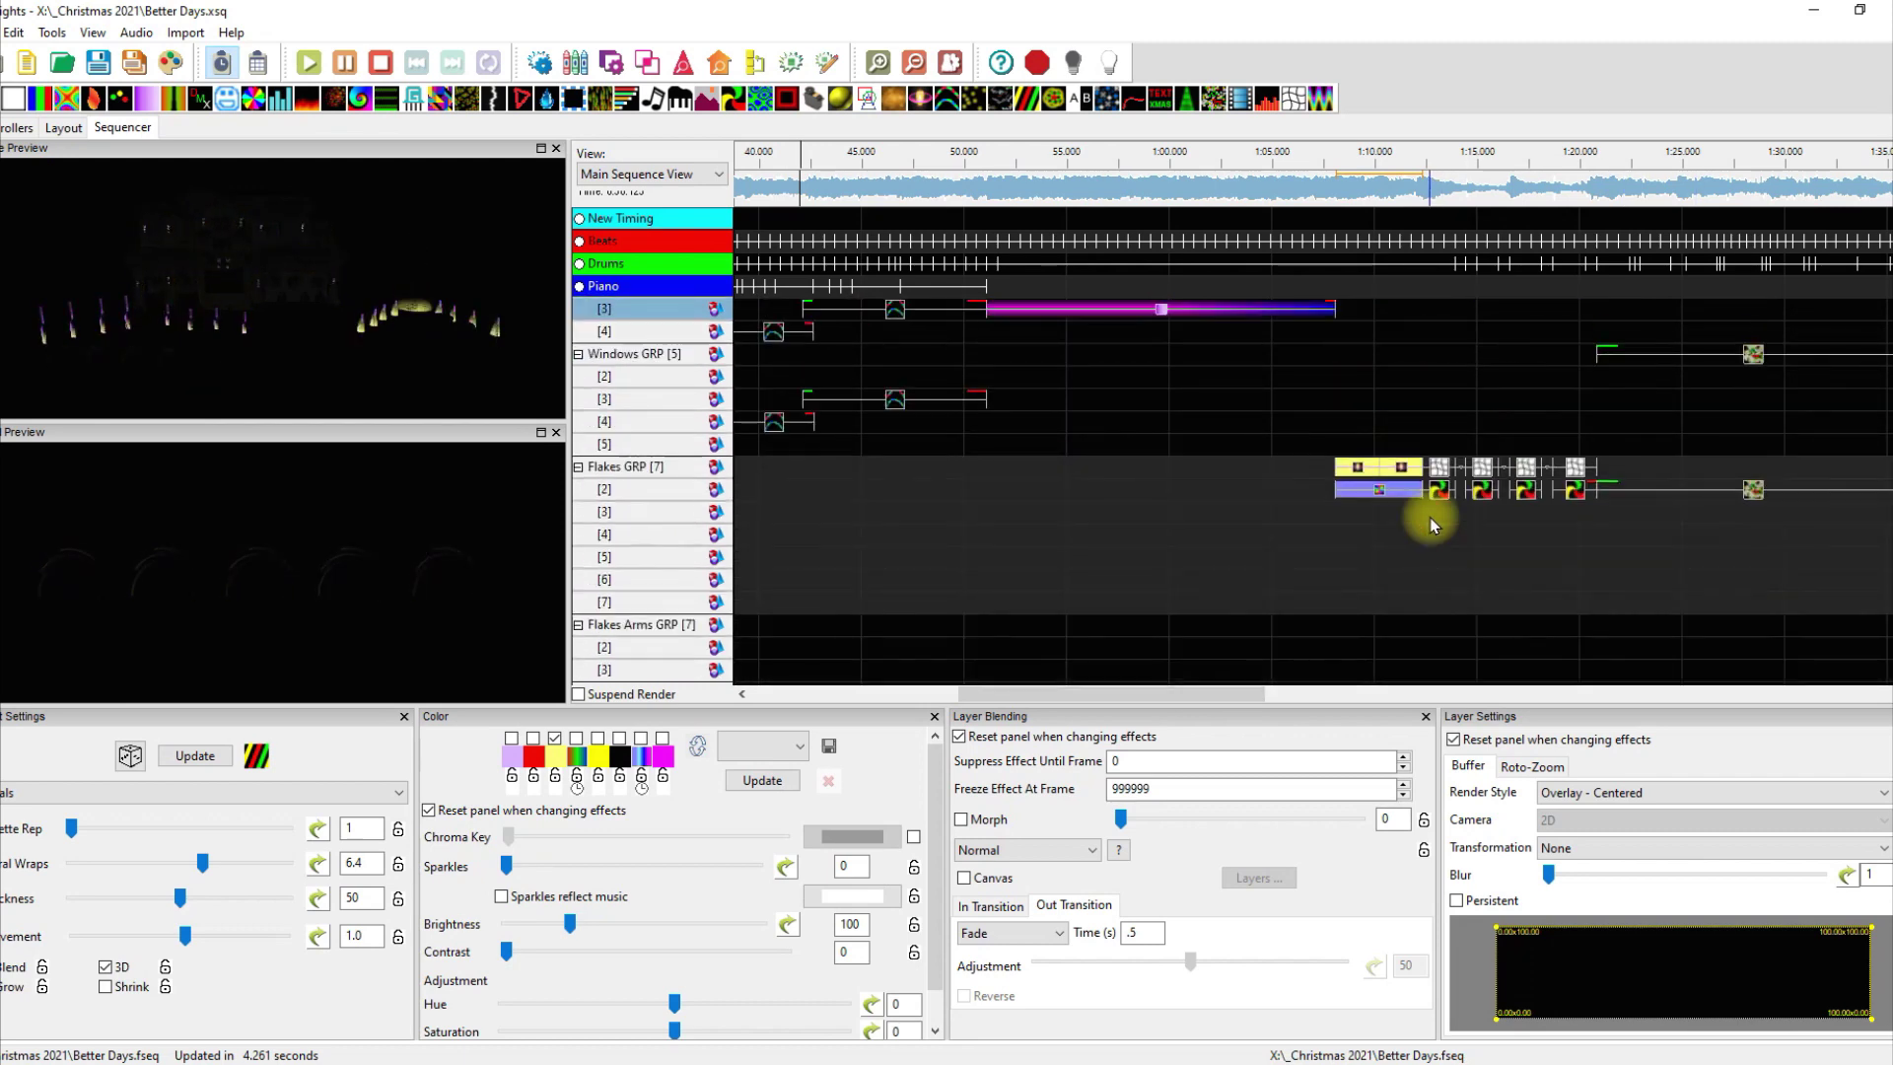
scroll(1431, 523, "down", 10)
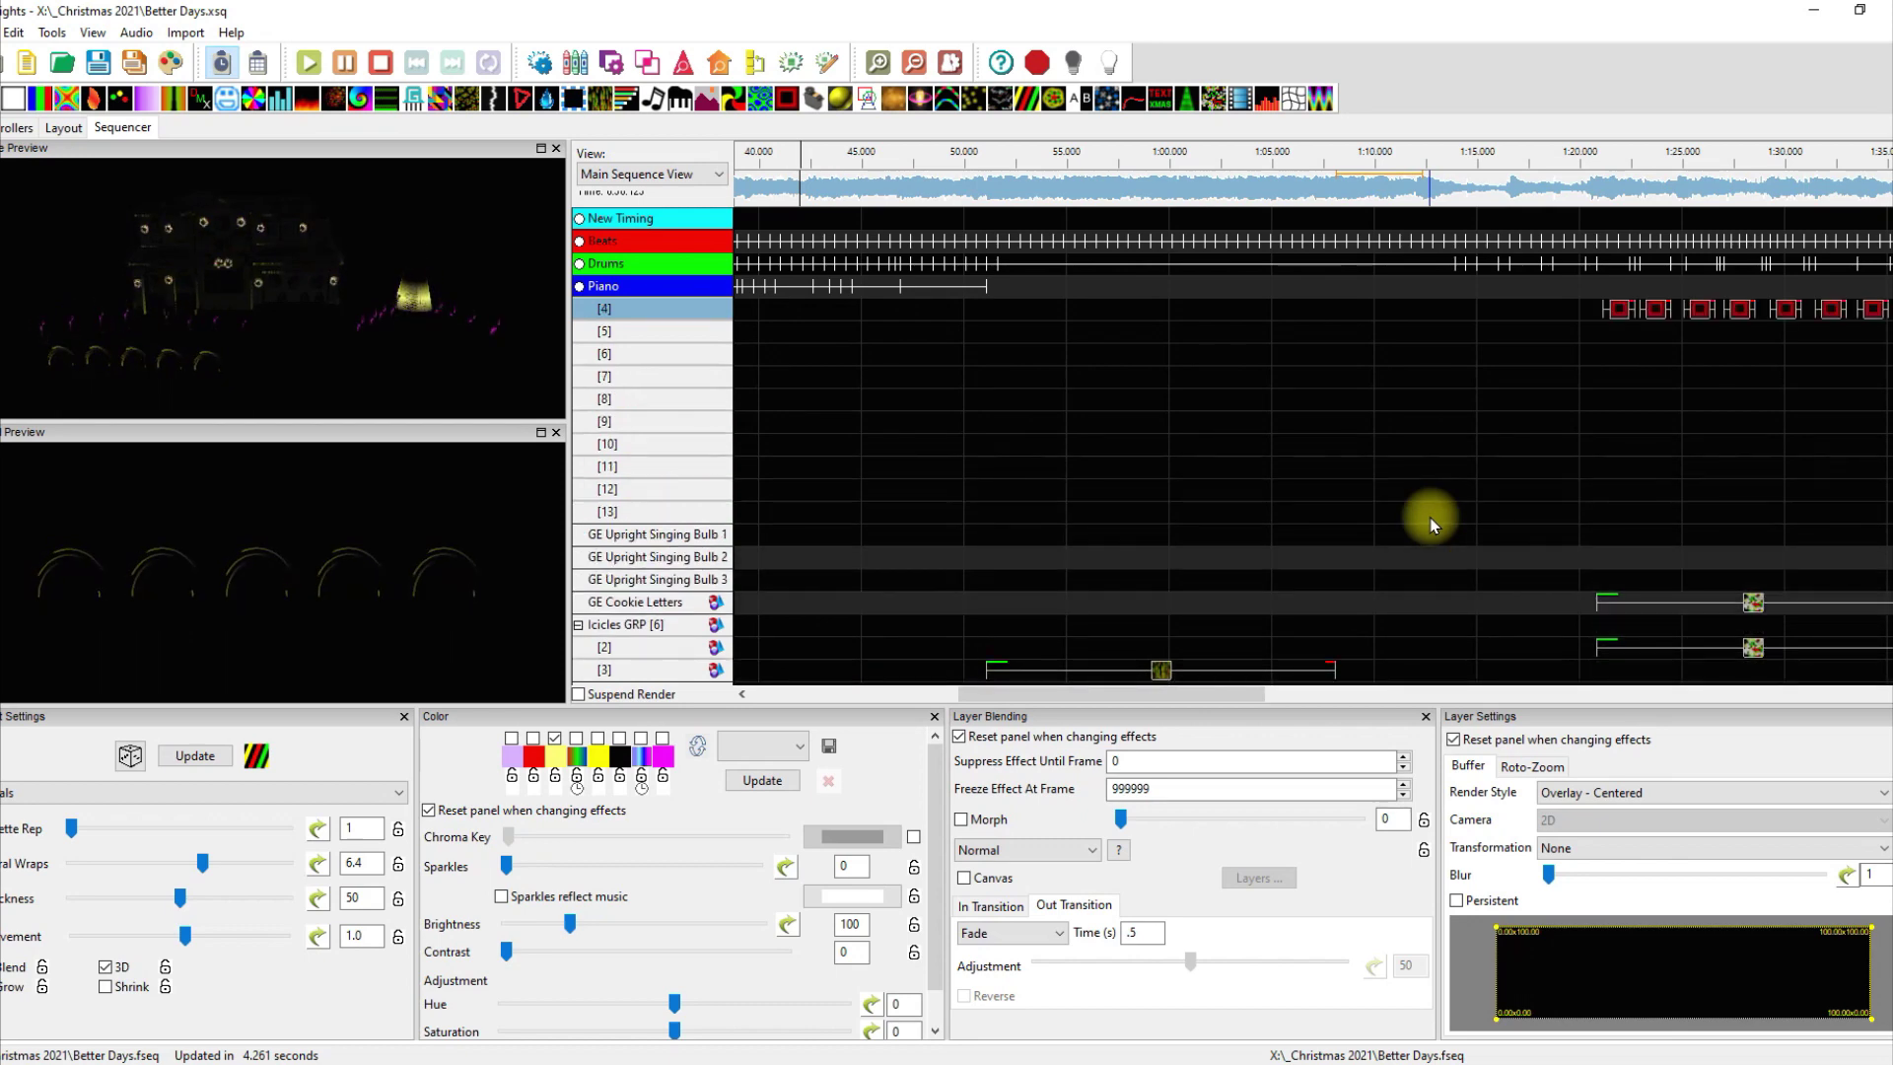
scroll(1432, 523, "down", 4)
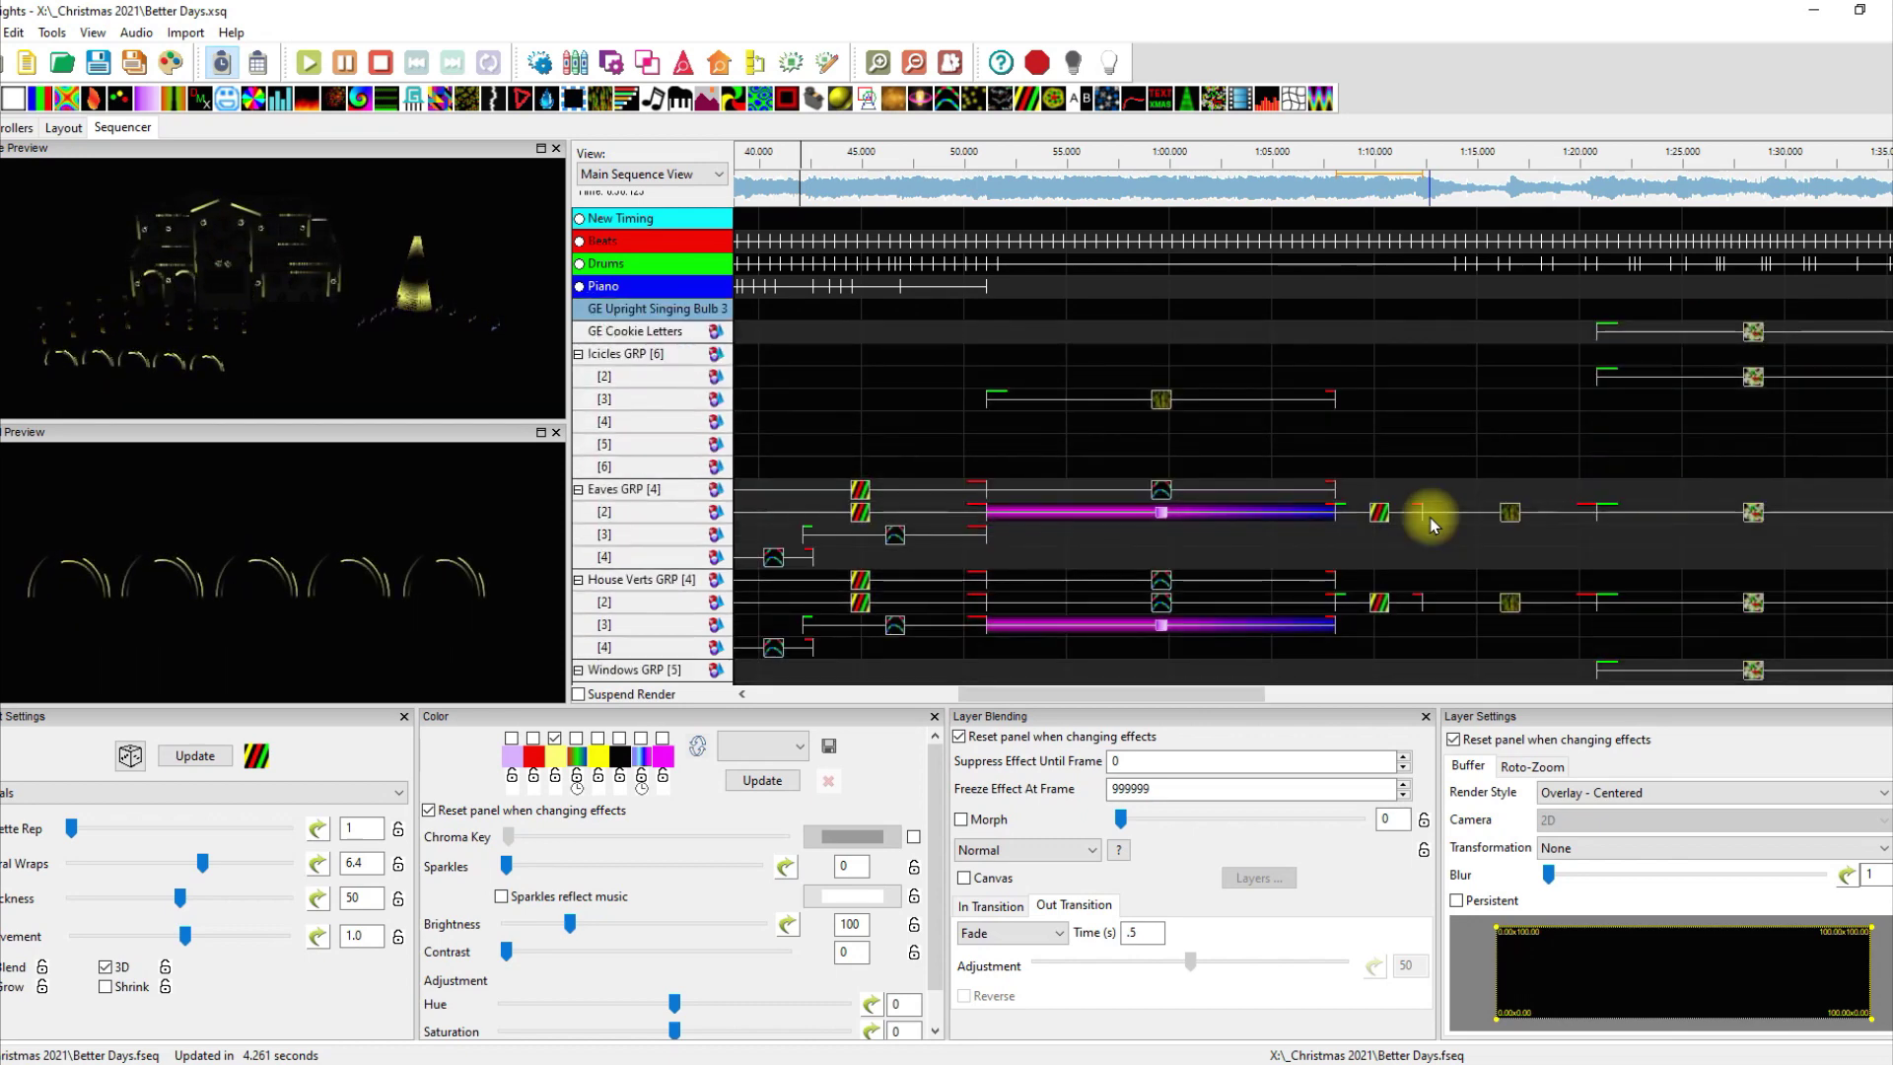
Step: Inspect the first Shockwave effect on the Flakes GRP top layer and the effect beneath it on layer 2
scroll(1431, 523, "down", 5)
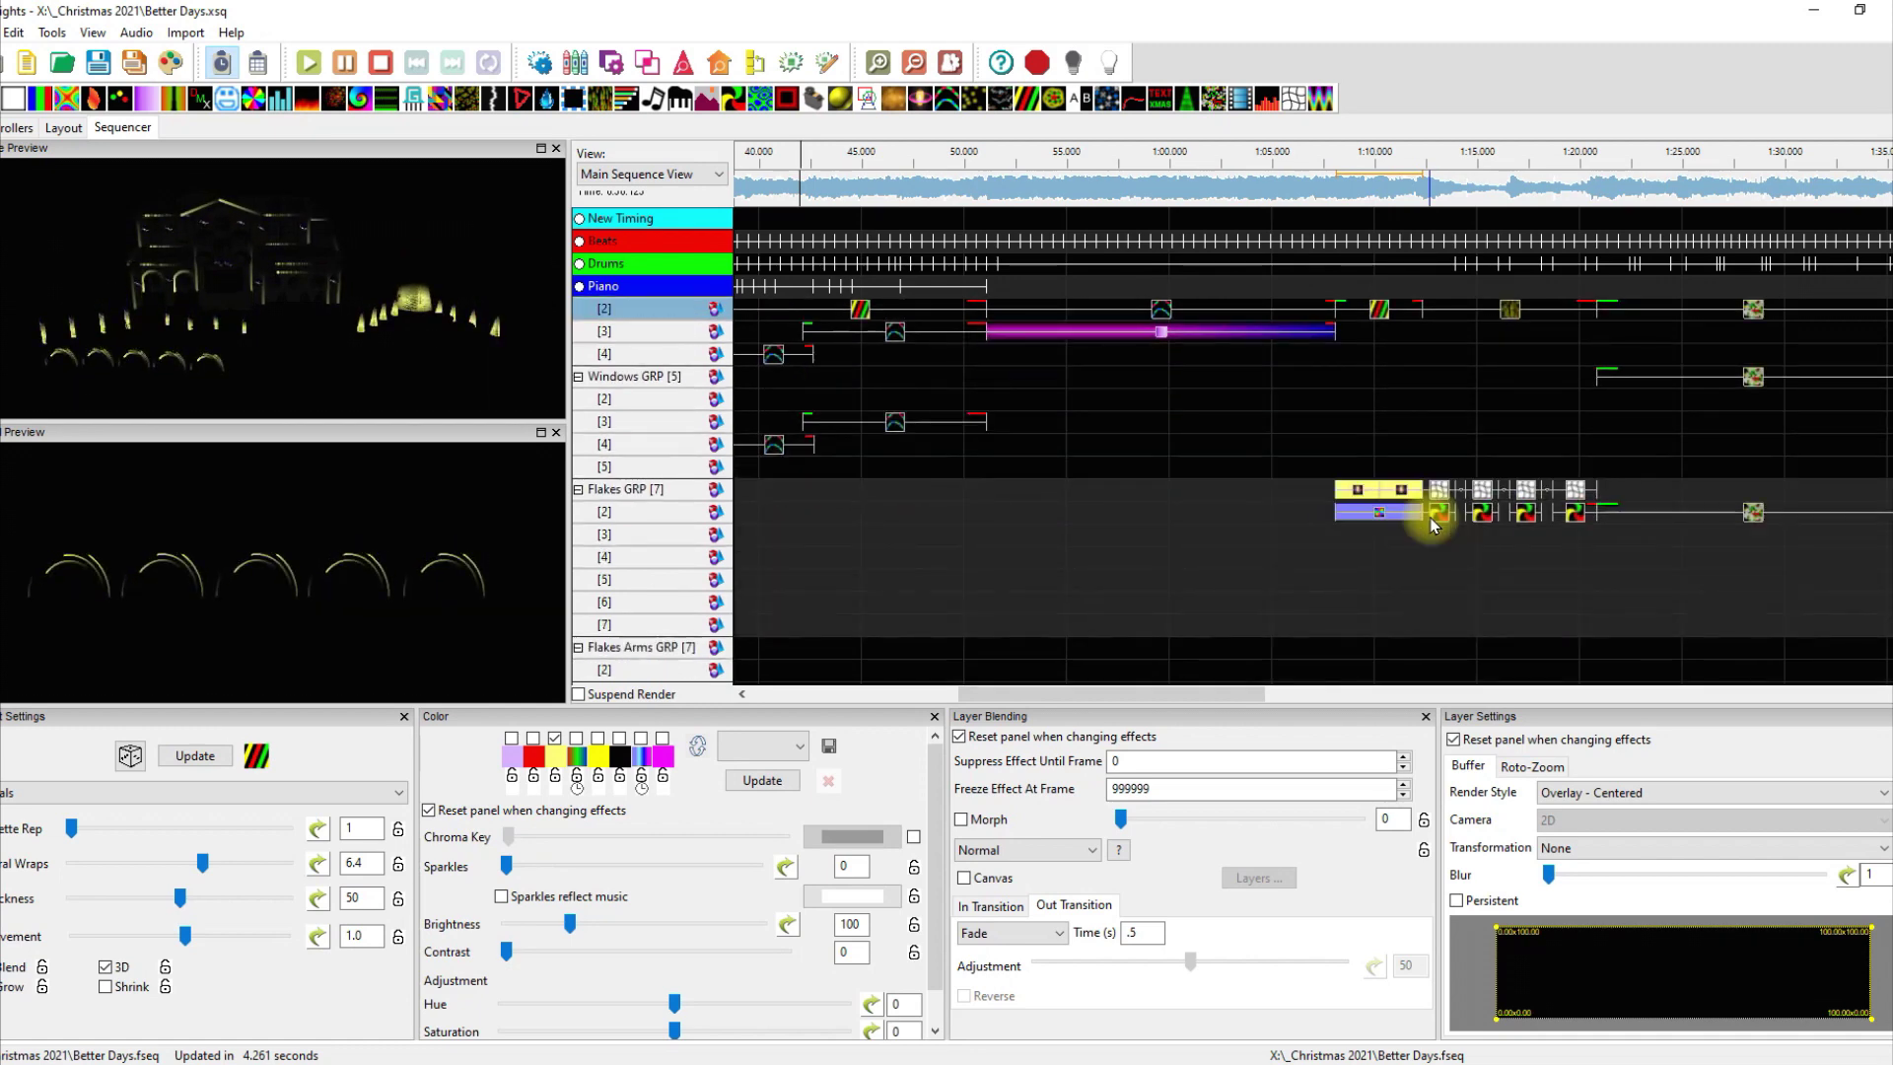
left_click(1359, 496)
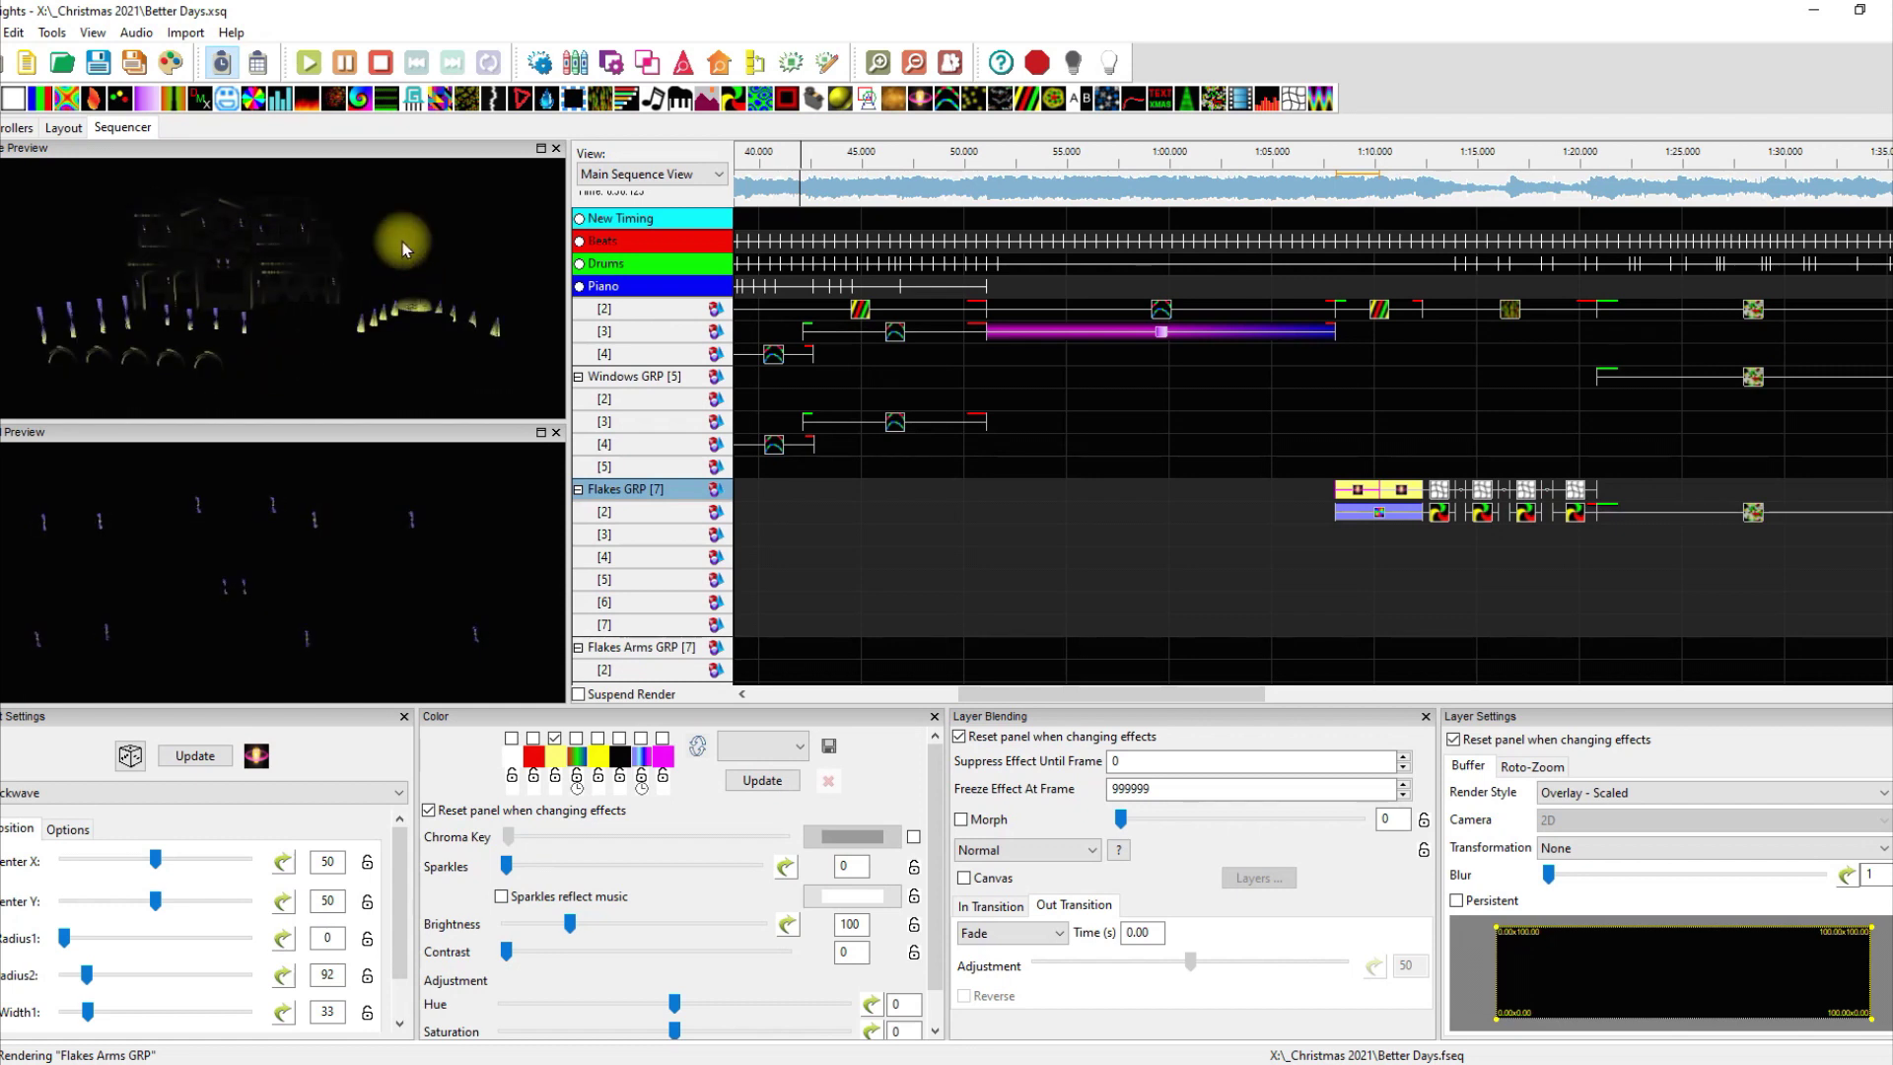
left_click(1378, 514)
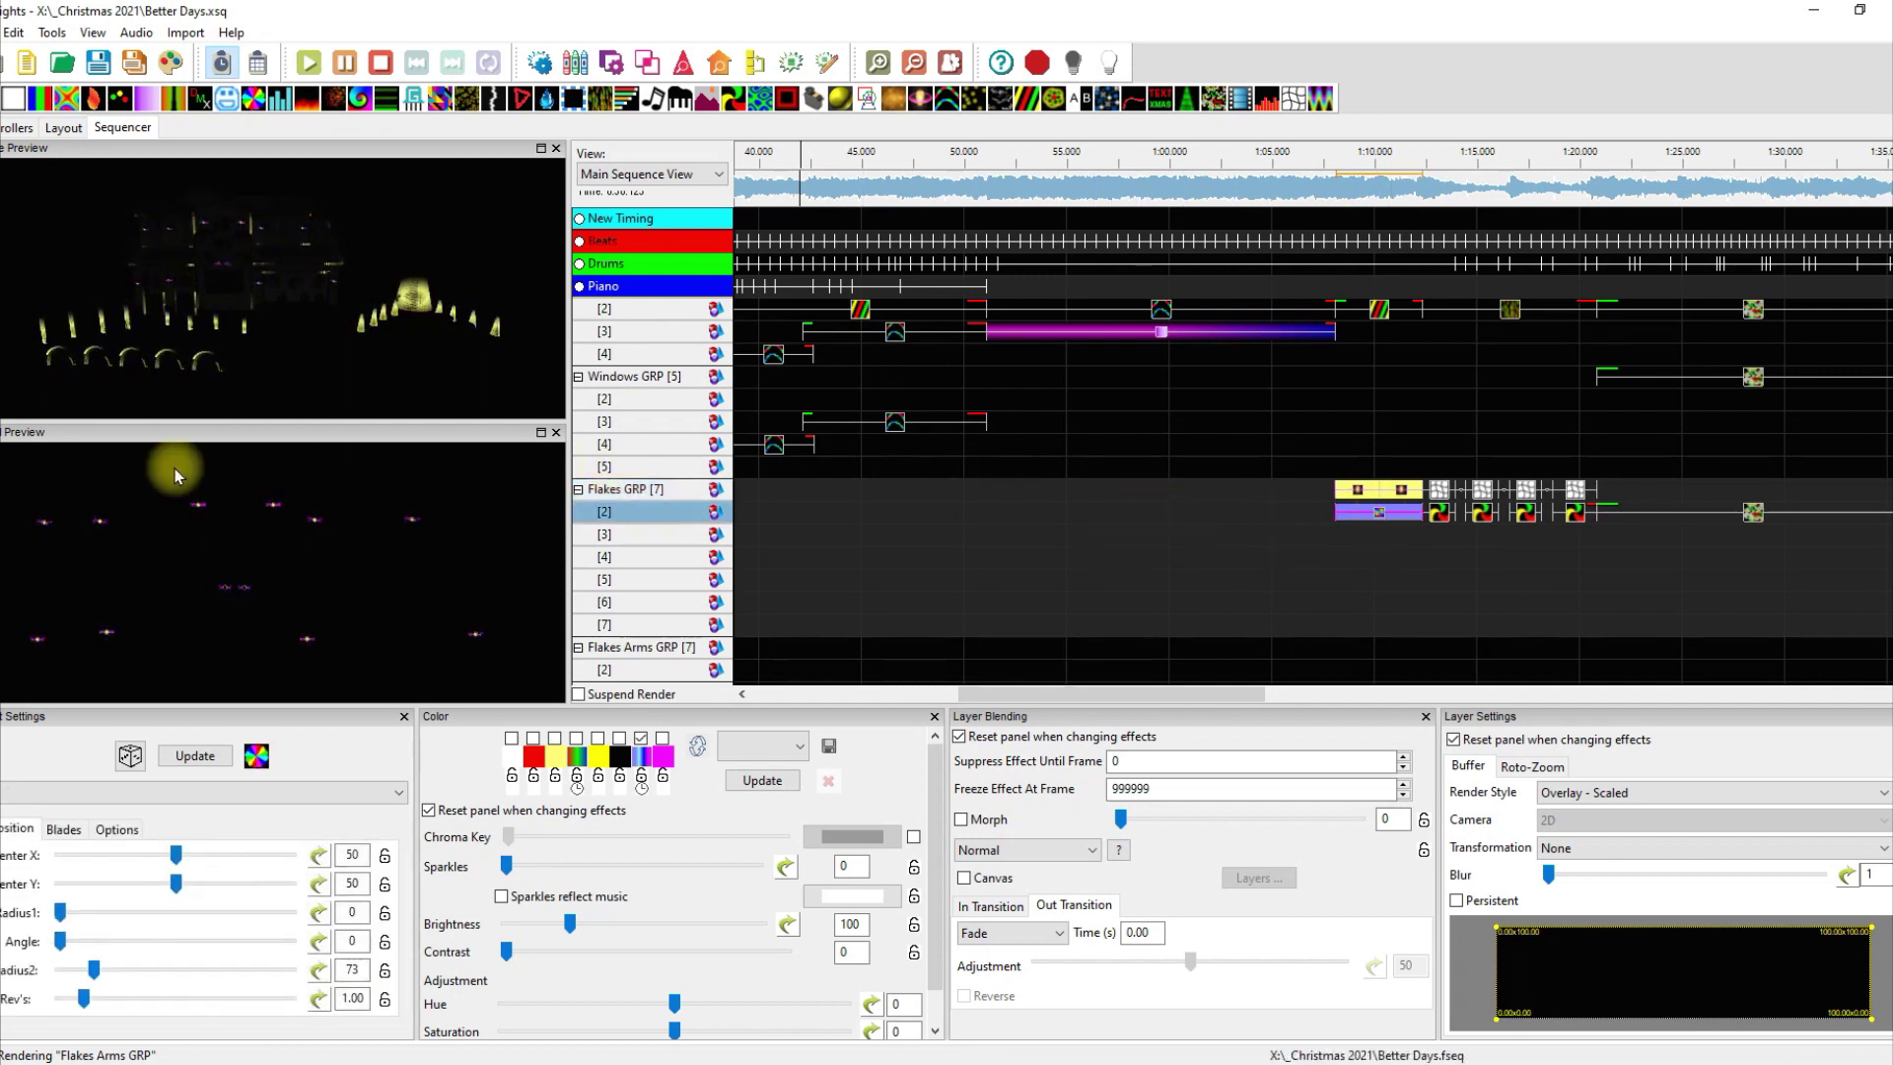
left_click(1360, 490)
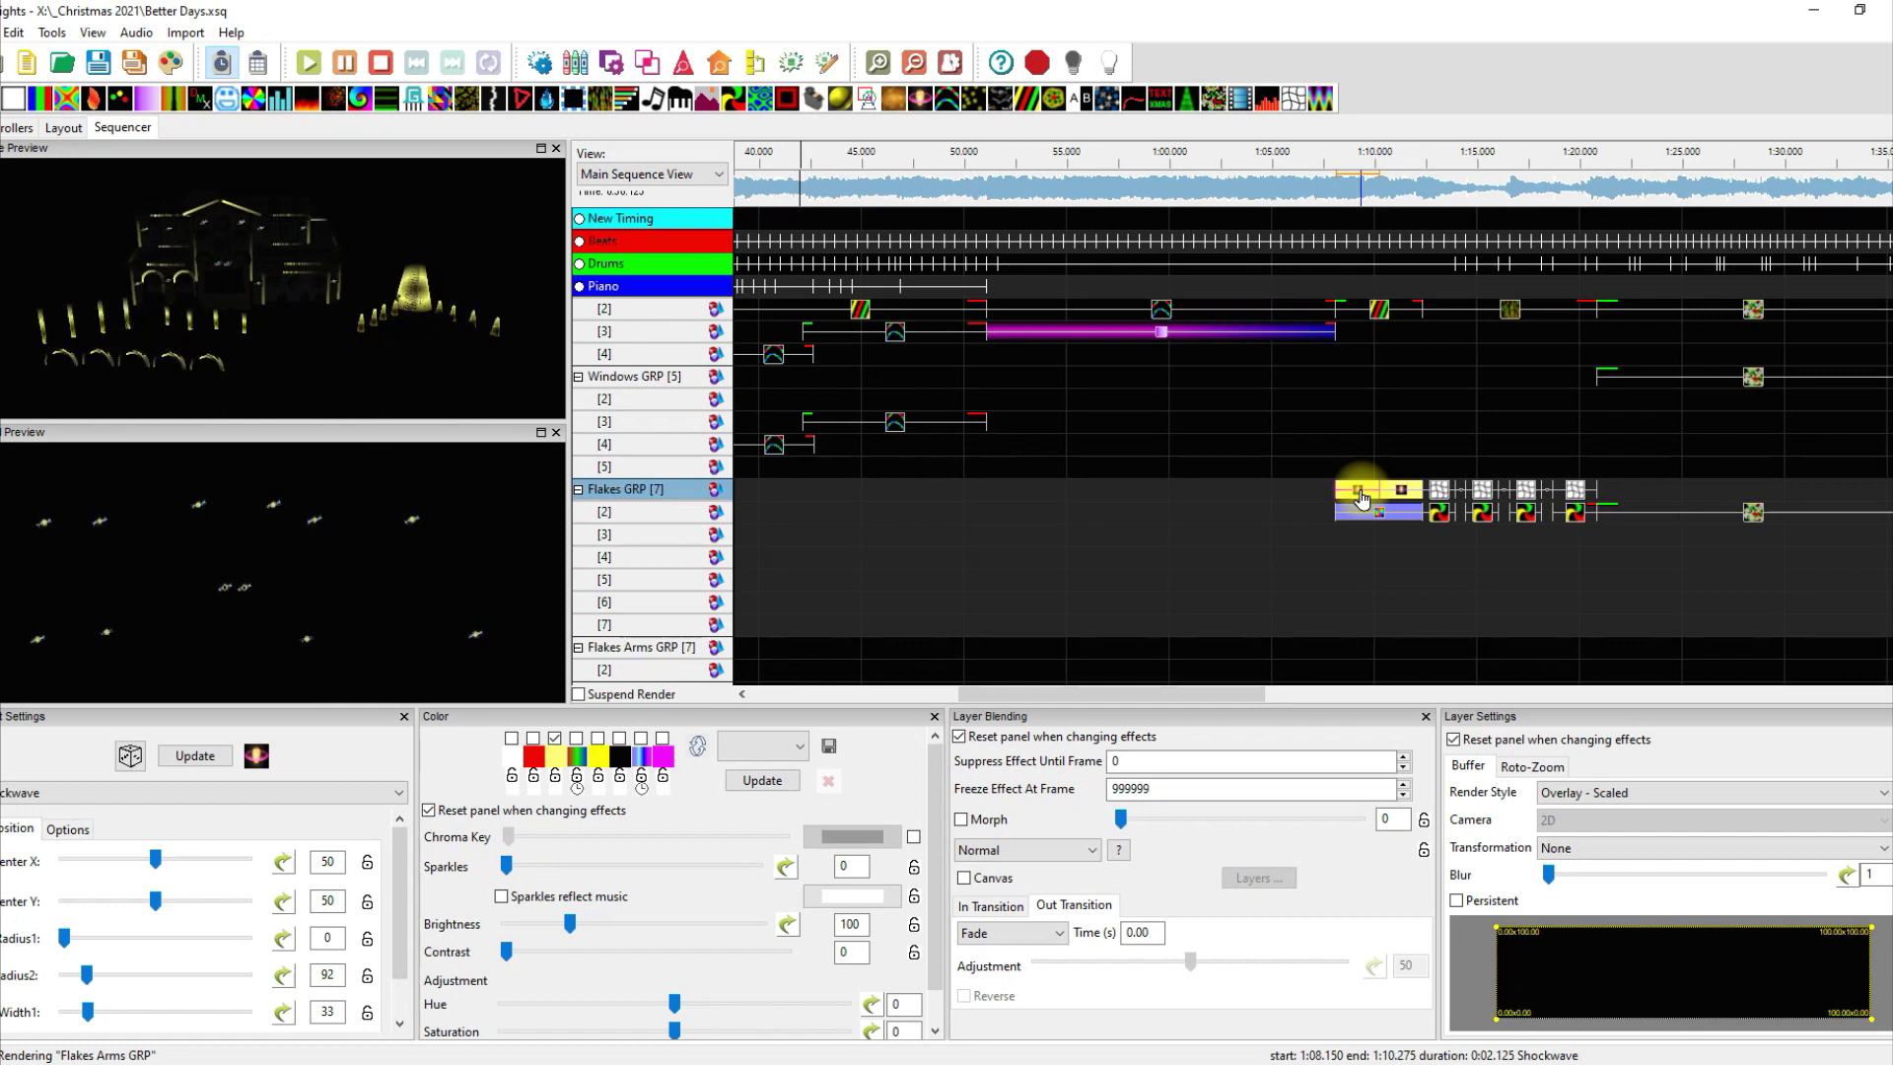
Step: Play the sequence from about 1:12 in the enlarged house preview, pause it, and restore the preview to normal size
left_click(1424, 158)
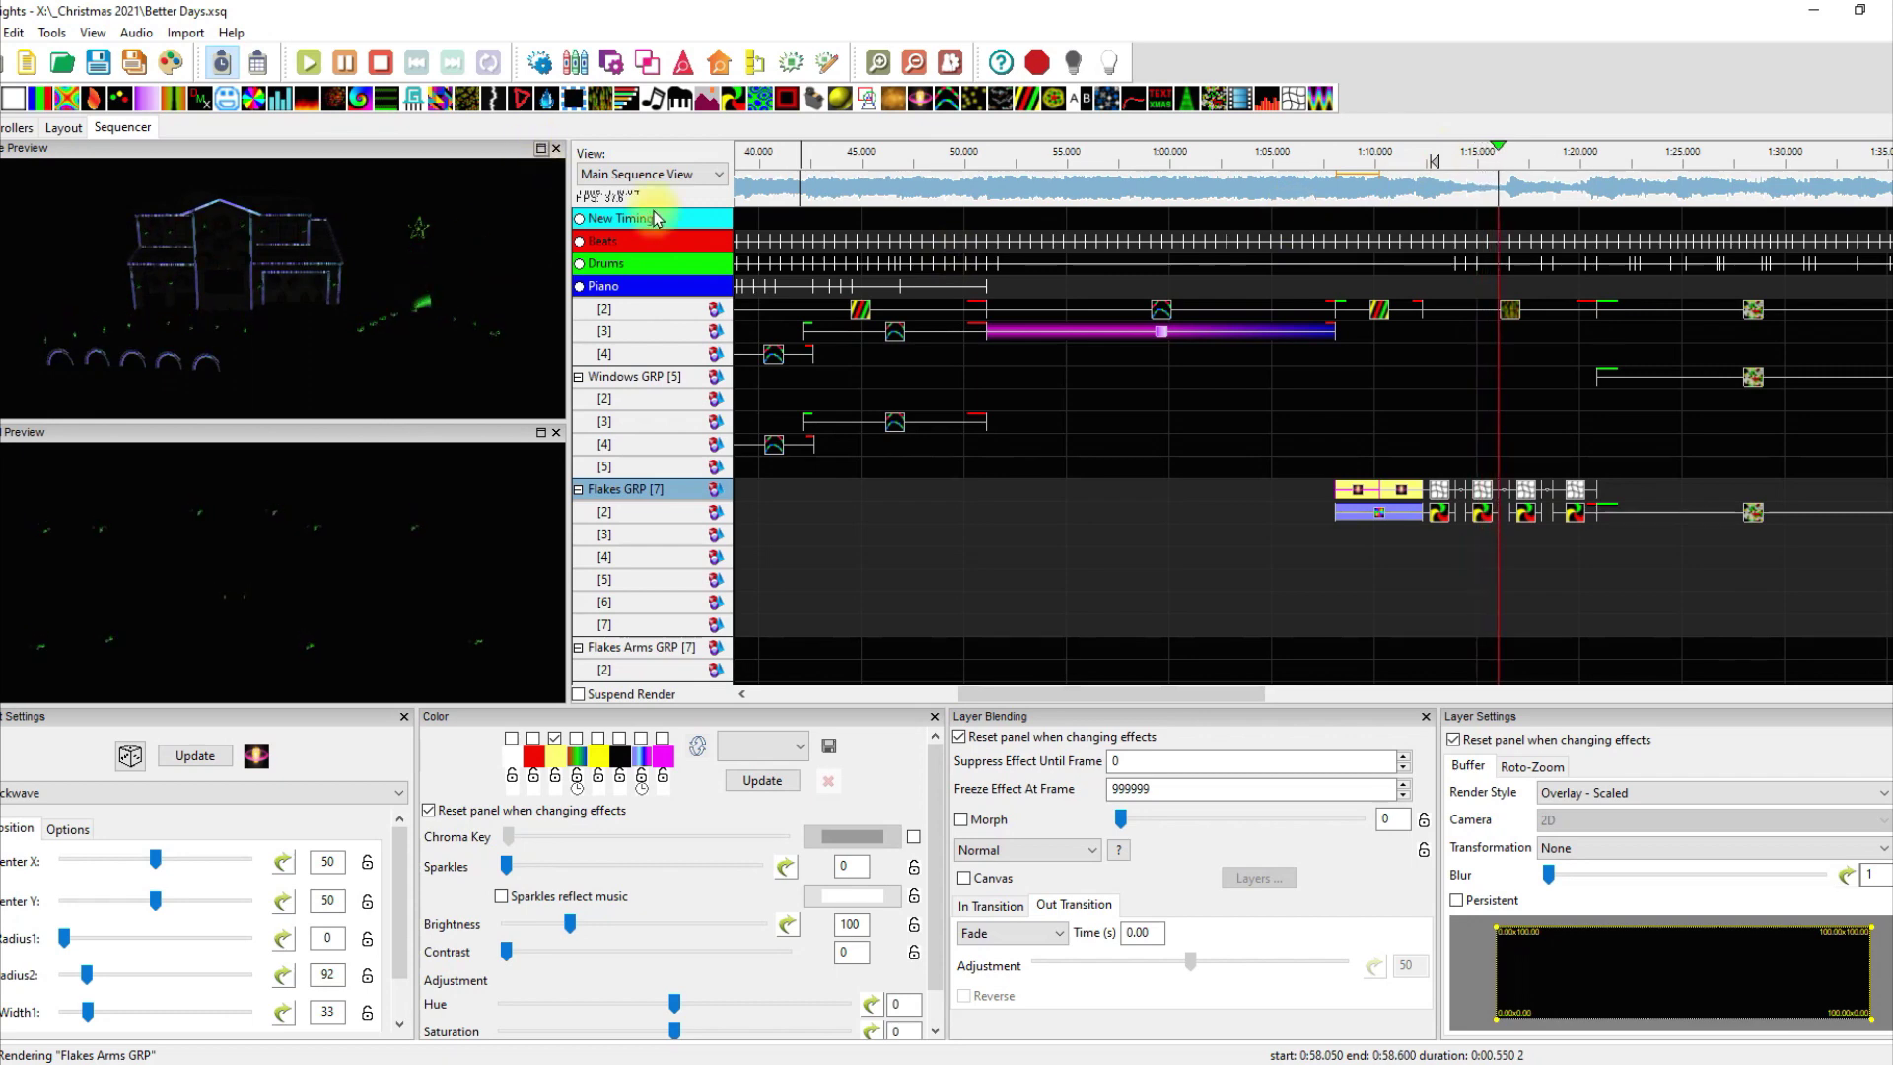
left_click(540, 148)
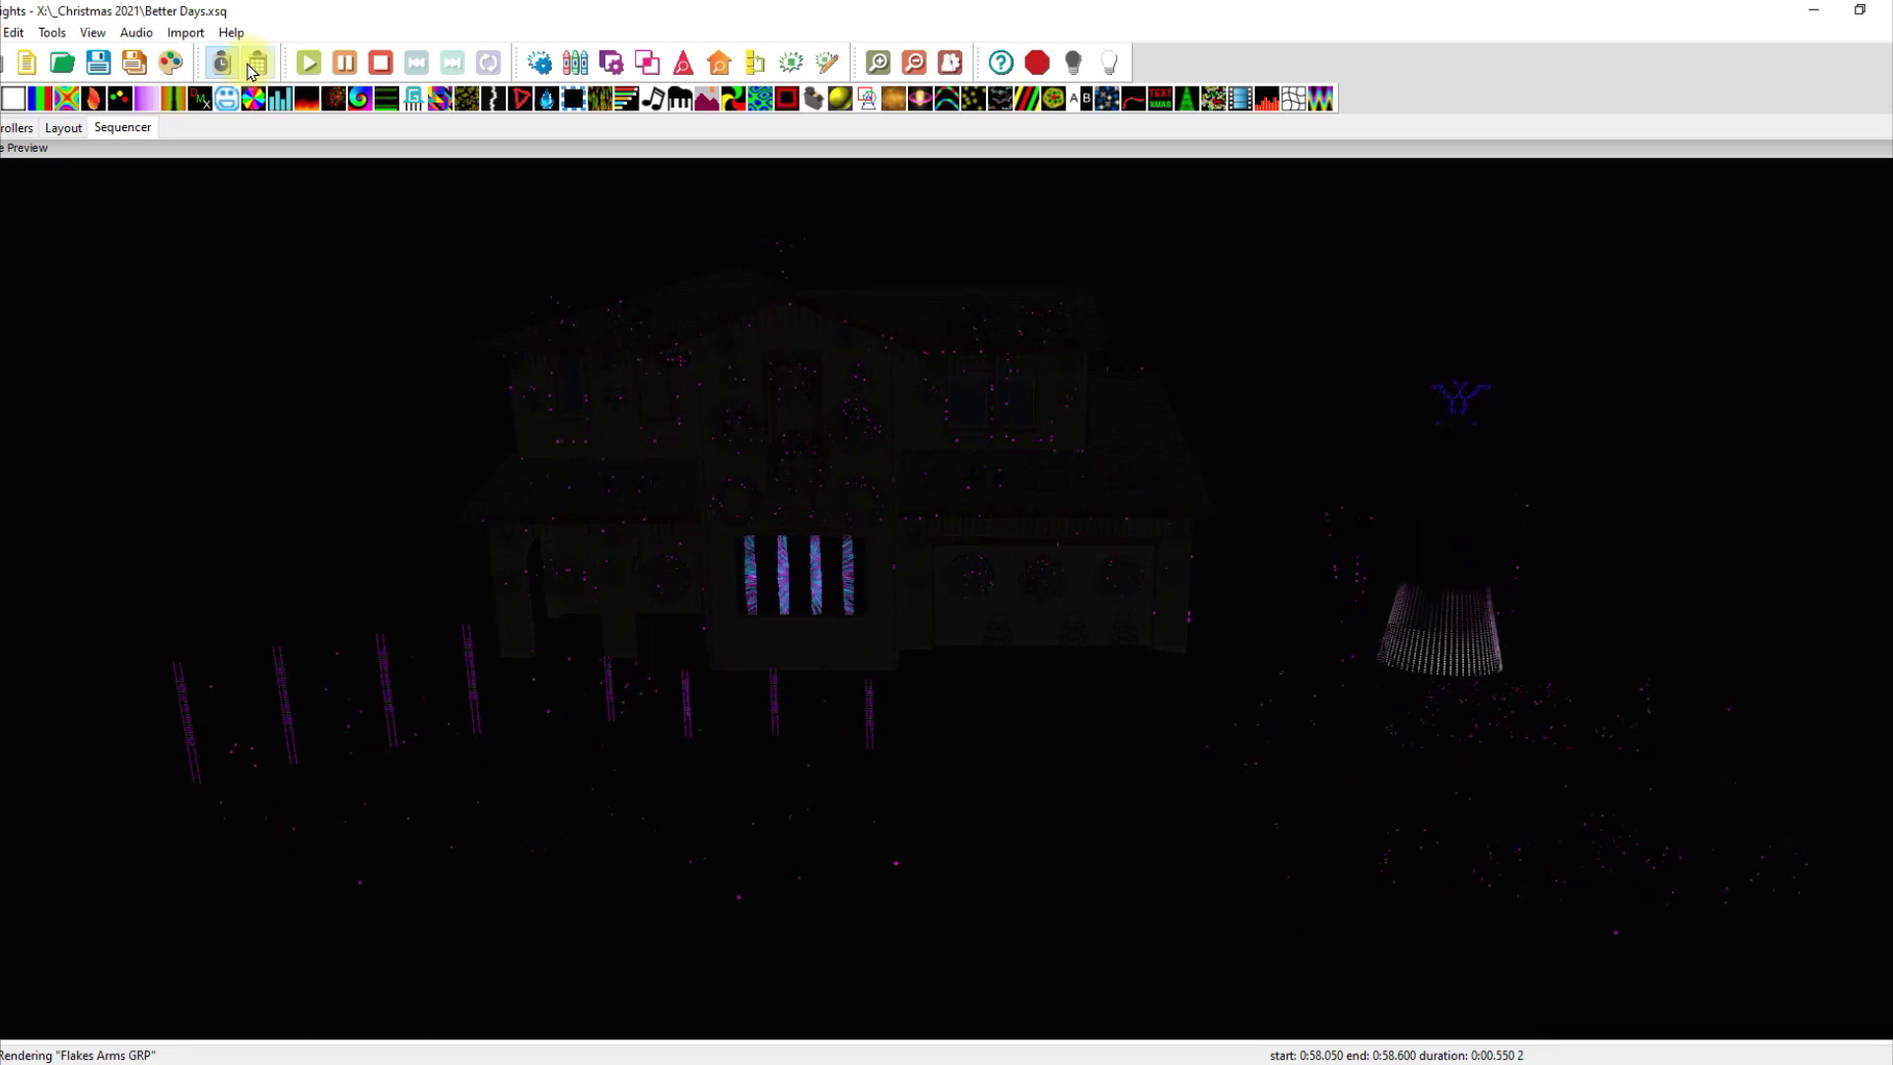
left_click(345, 65)
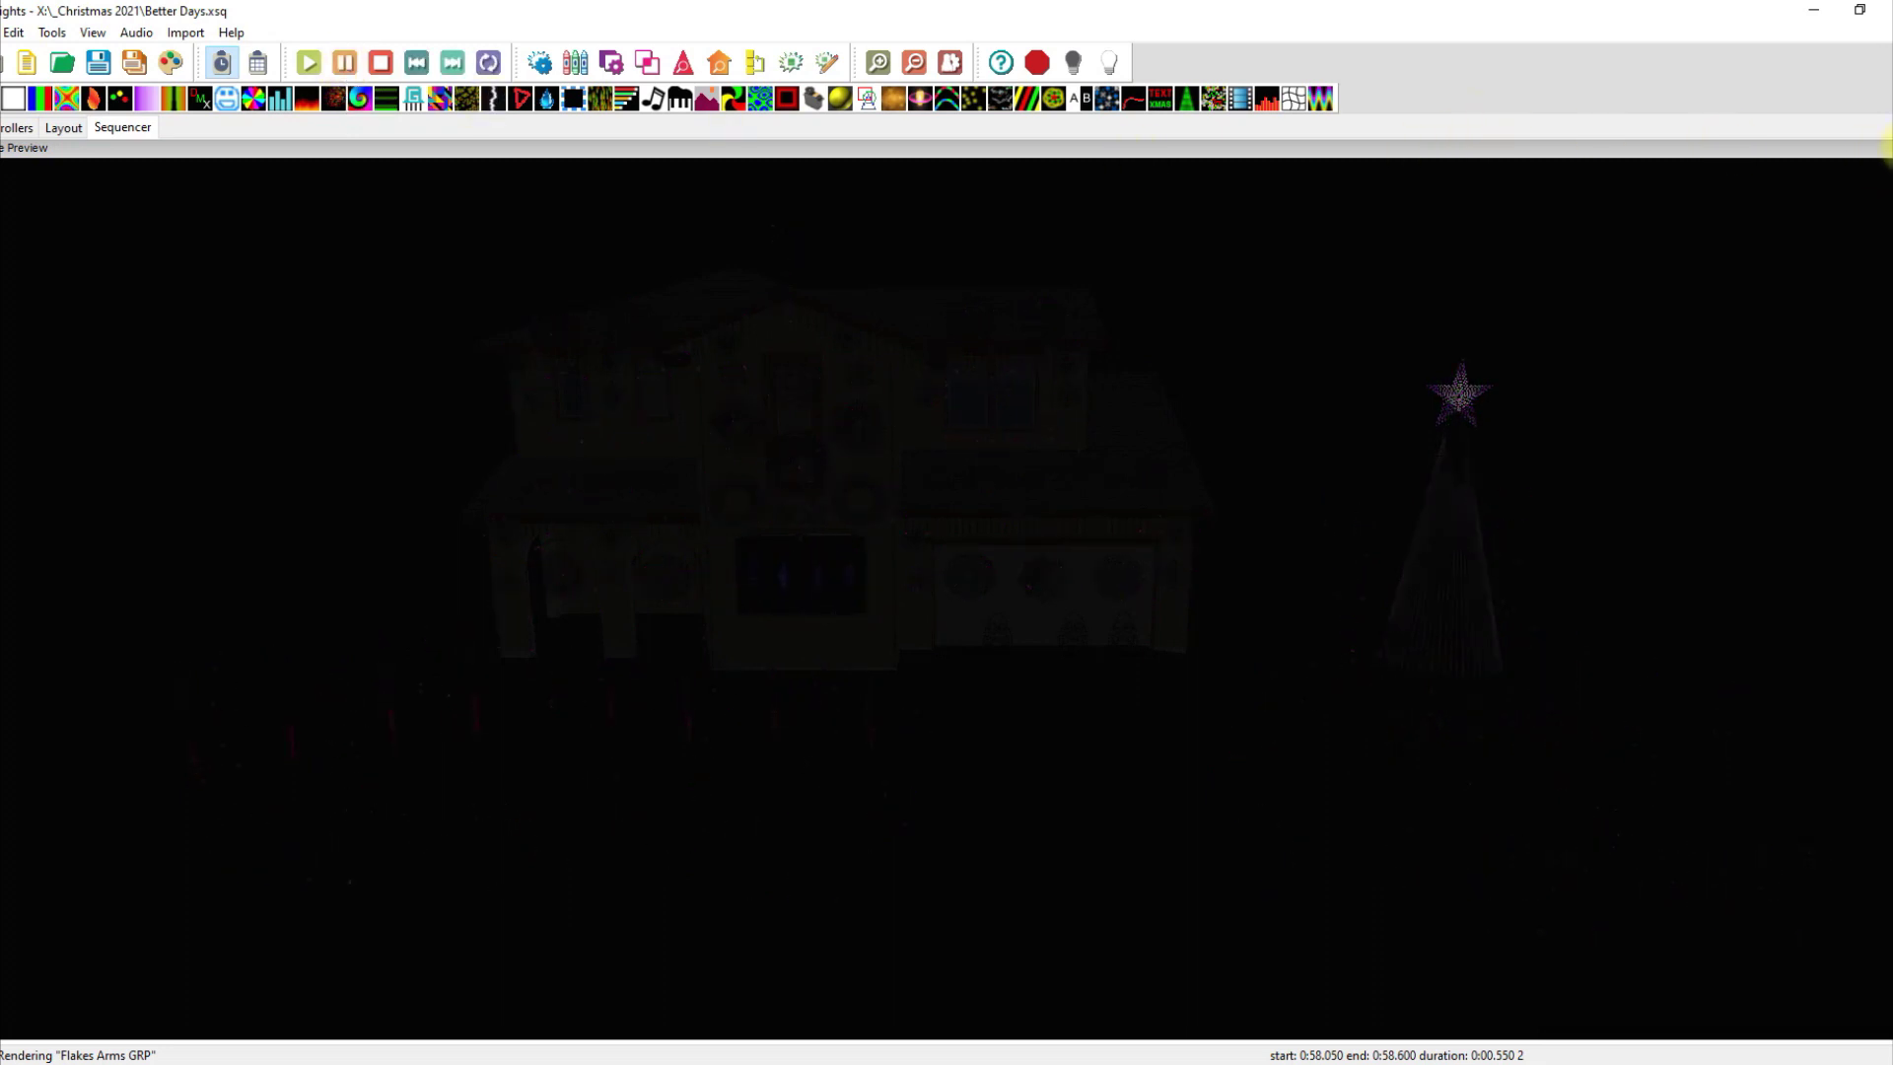
left_click(1881, 148)
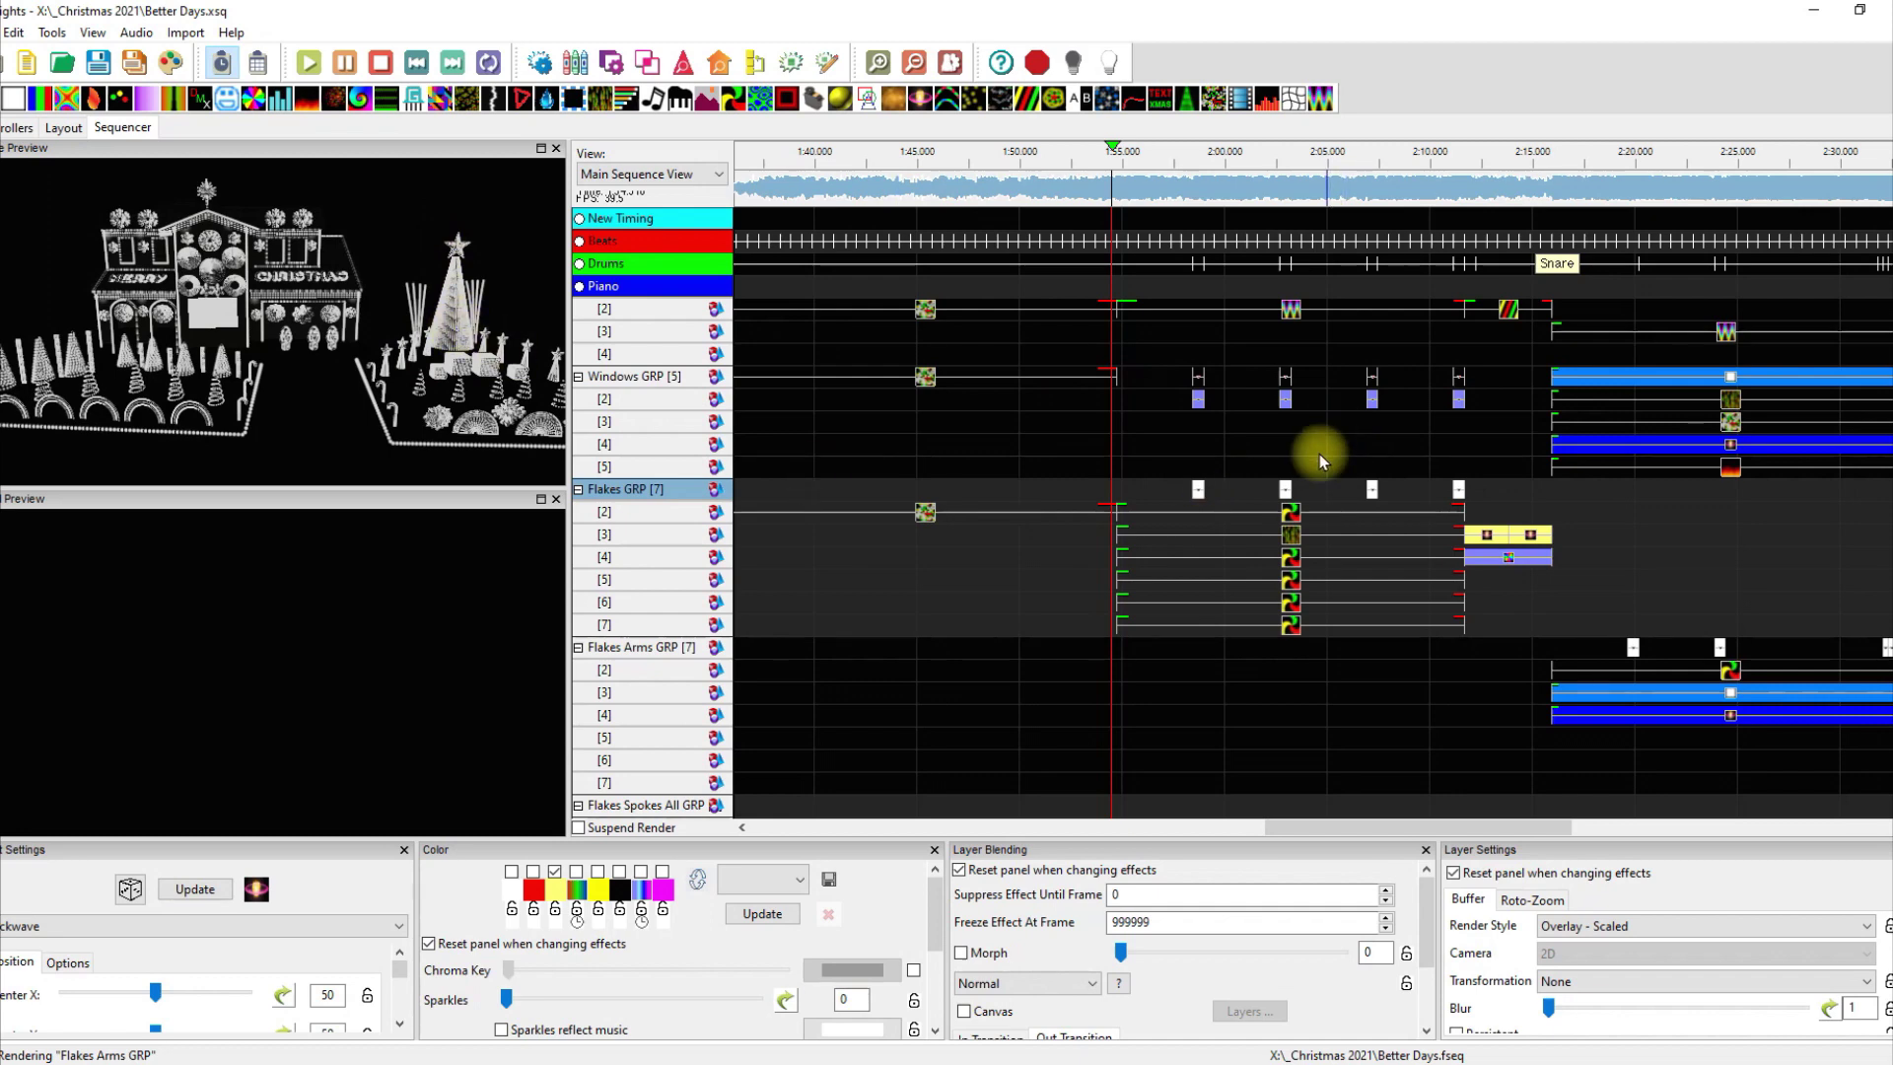
Step: Inspect the Pinwheel effect on Flakes GRP layer 2 and the Twinkle effect that precedes it
scroll(1351, 704, "up", 1)
left_click(1291, 559)
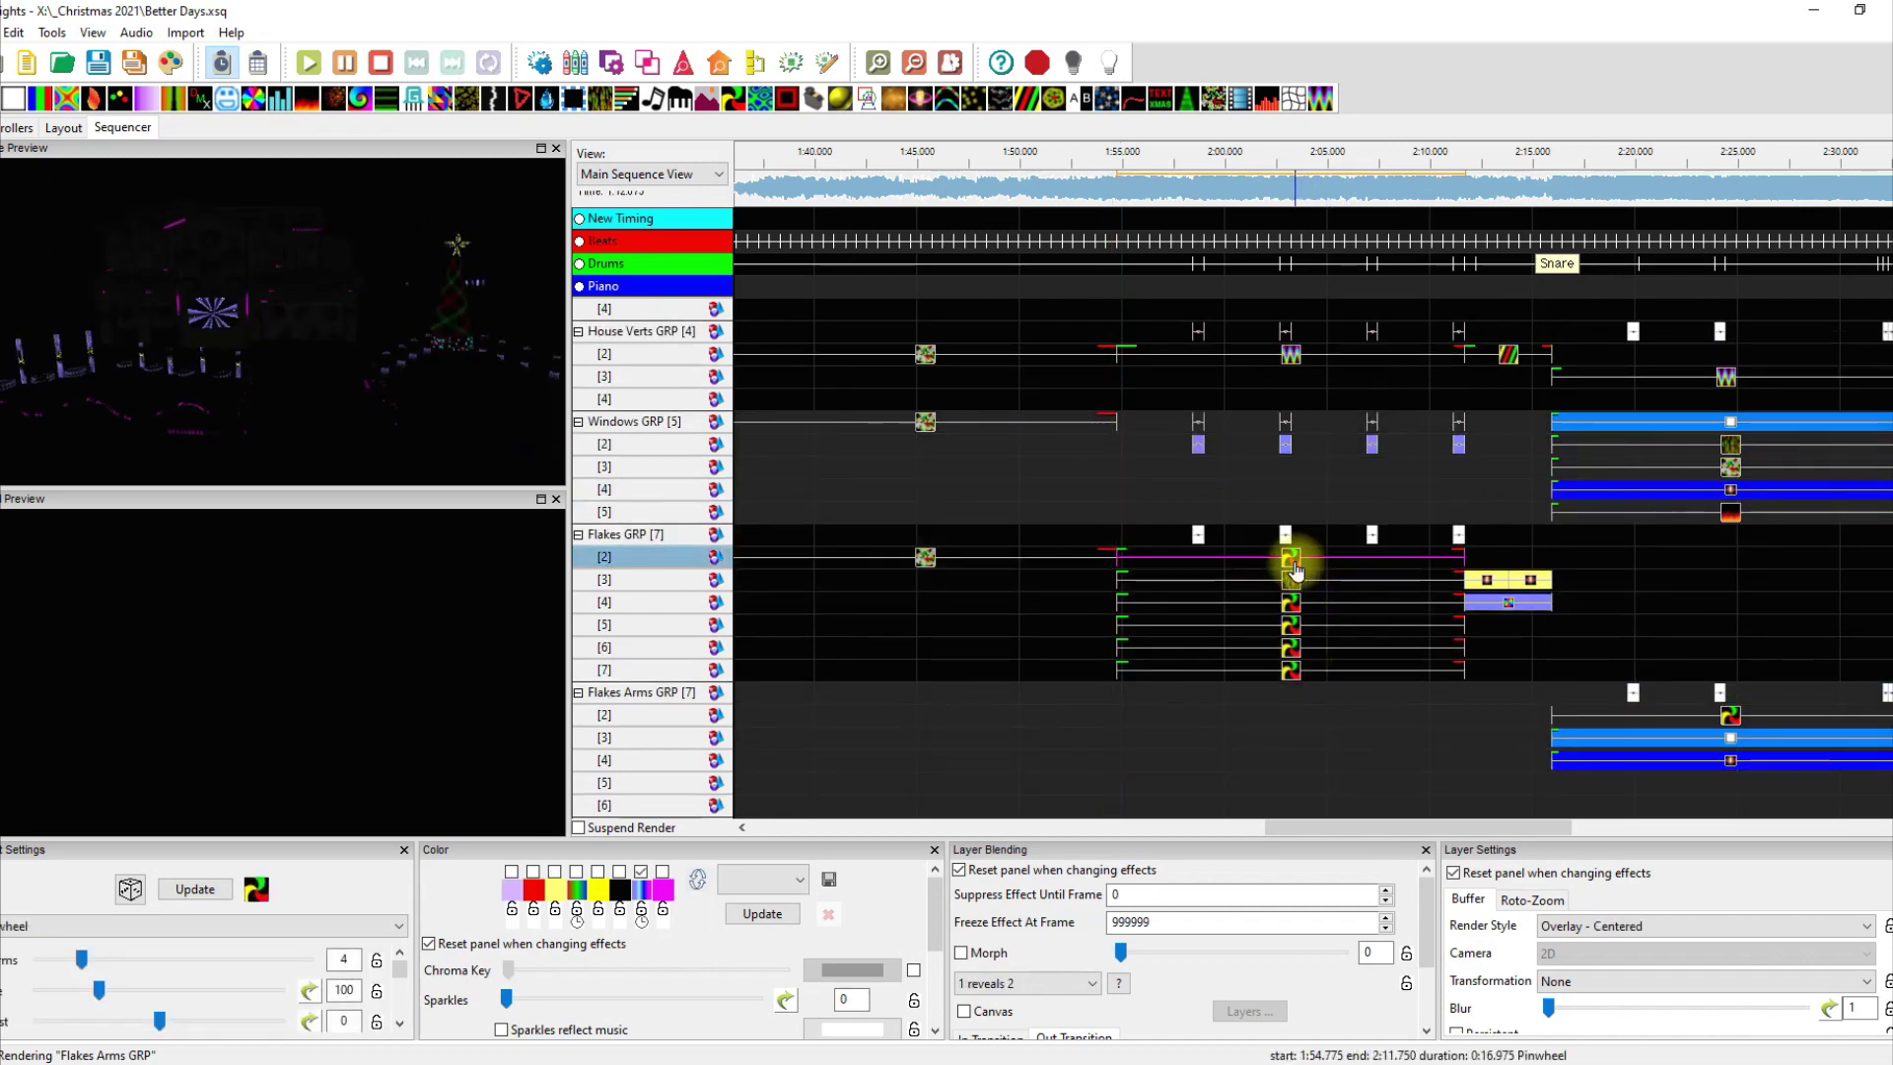
left_click(921, 564)
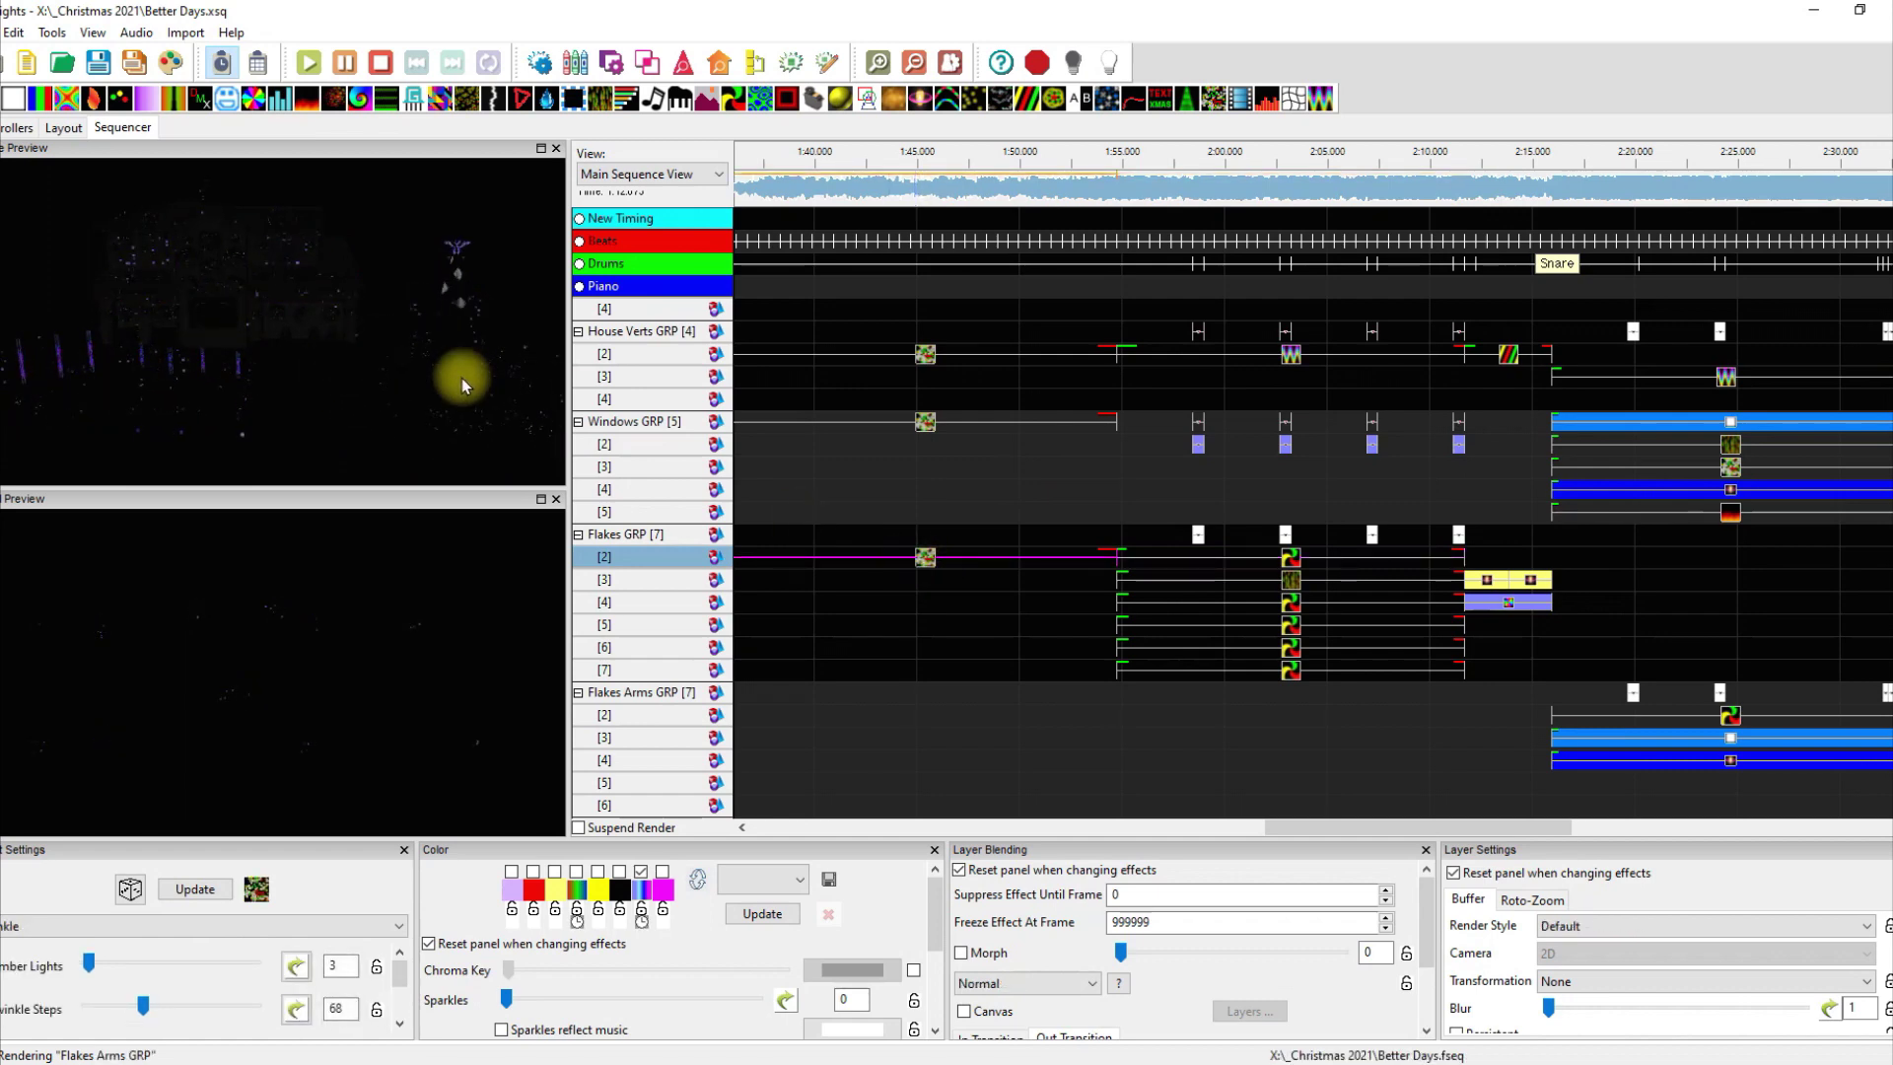
Step: Examine the Prayer Hands.png picture effects on Mega Tree layer 2 and Tree Topper layer 4
scroll(1045, 473, "up", 4)
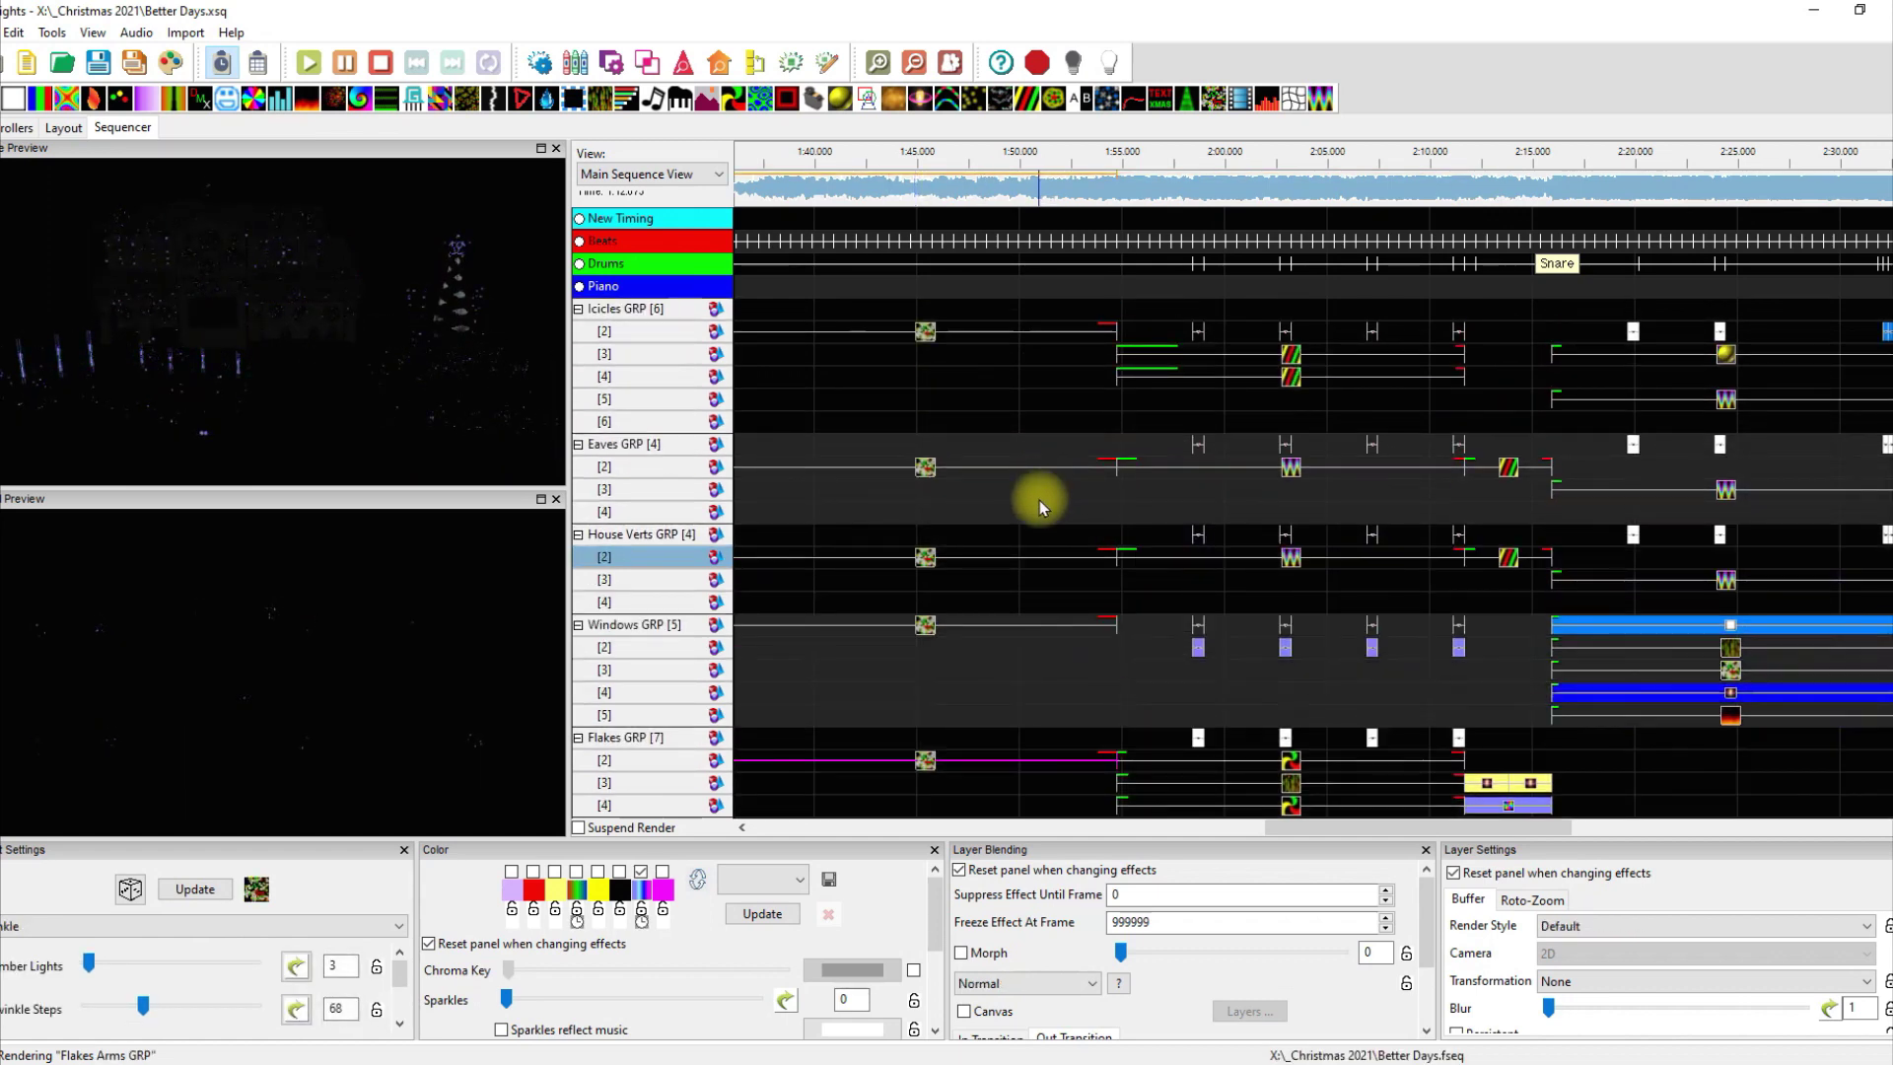
scroll(1039, 500, "up", 15)
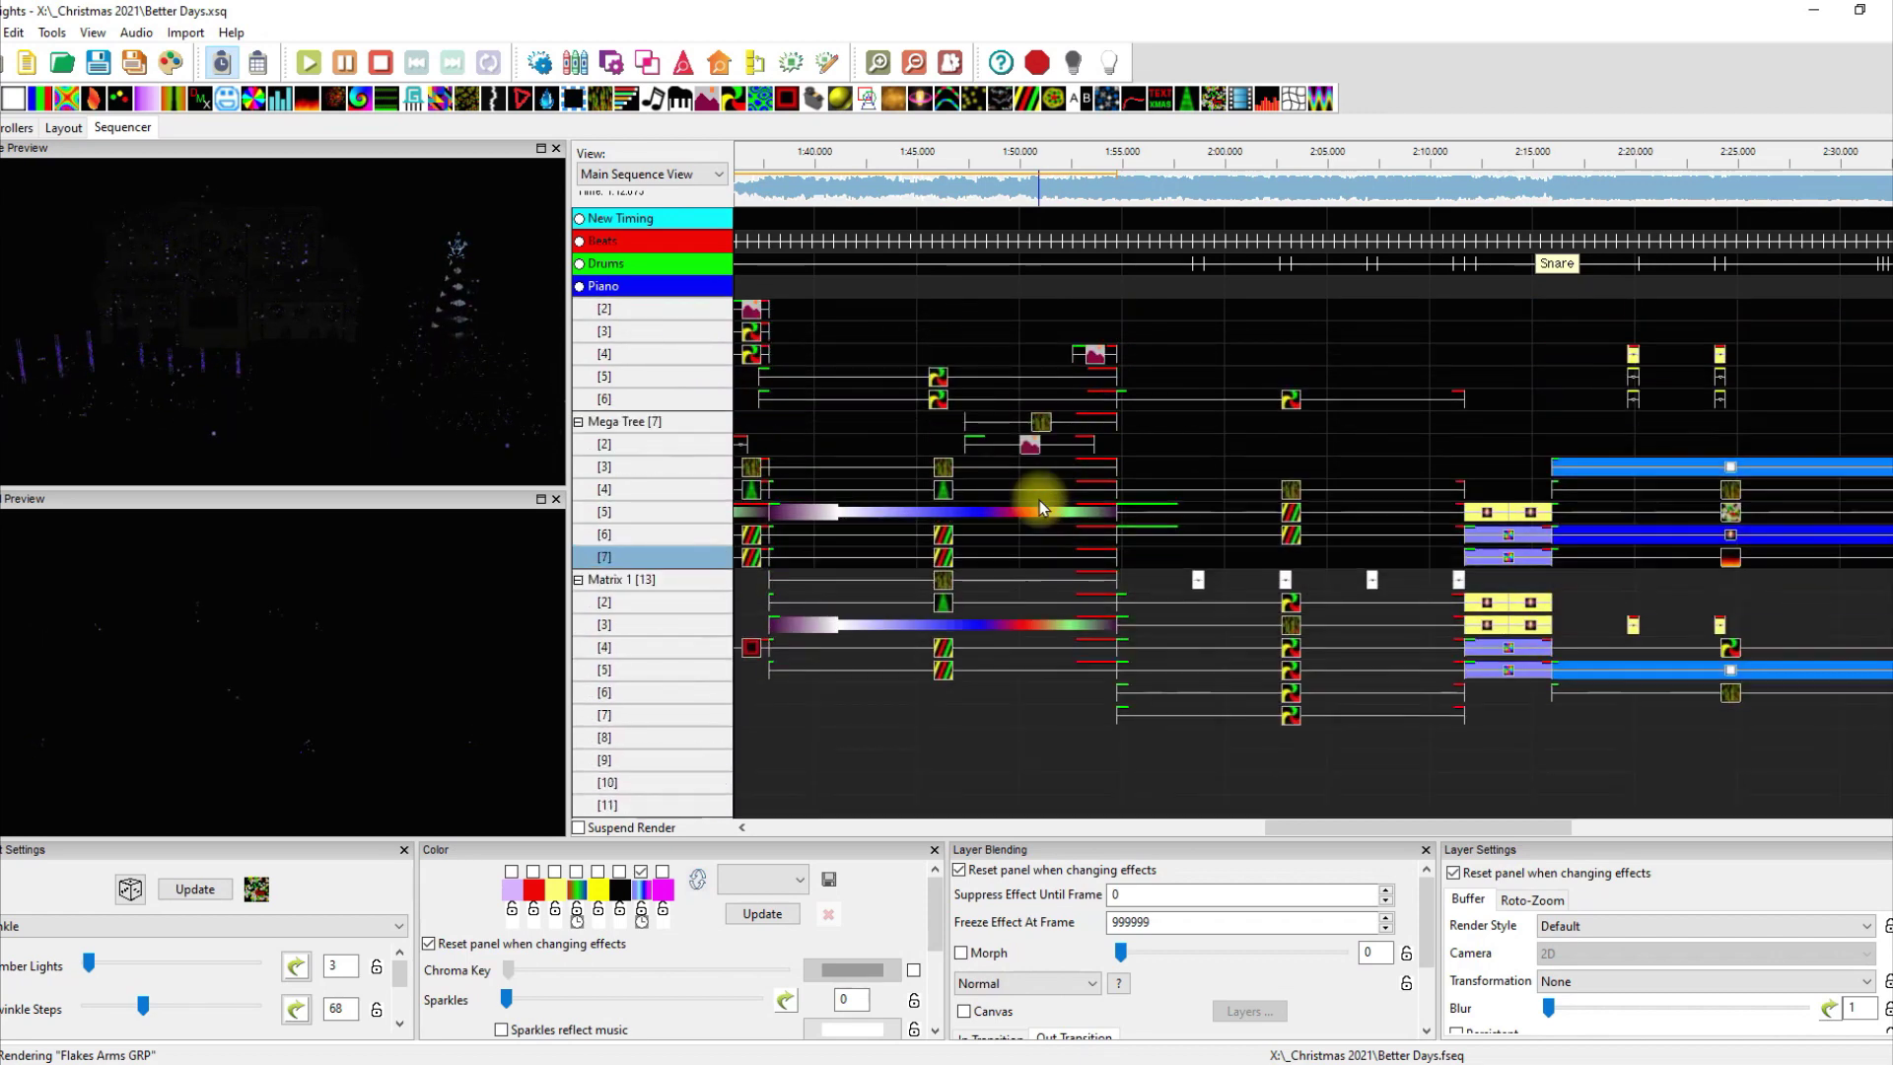
scroll(1039, 501, "up", 5)
left_click(1025, 557)
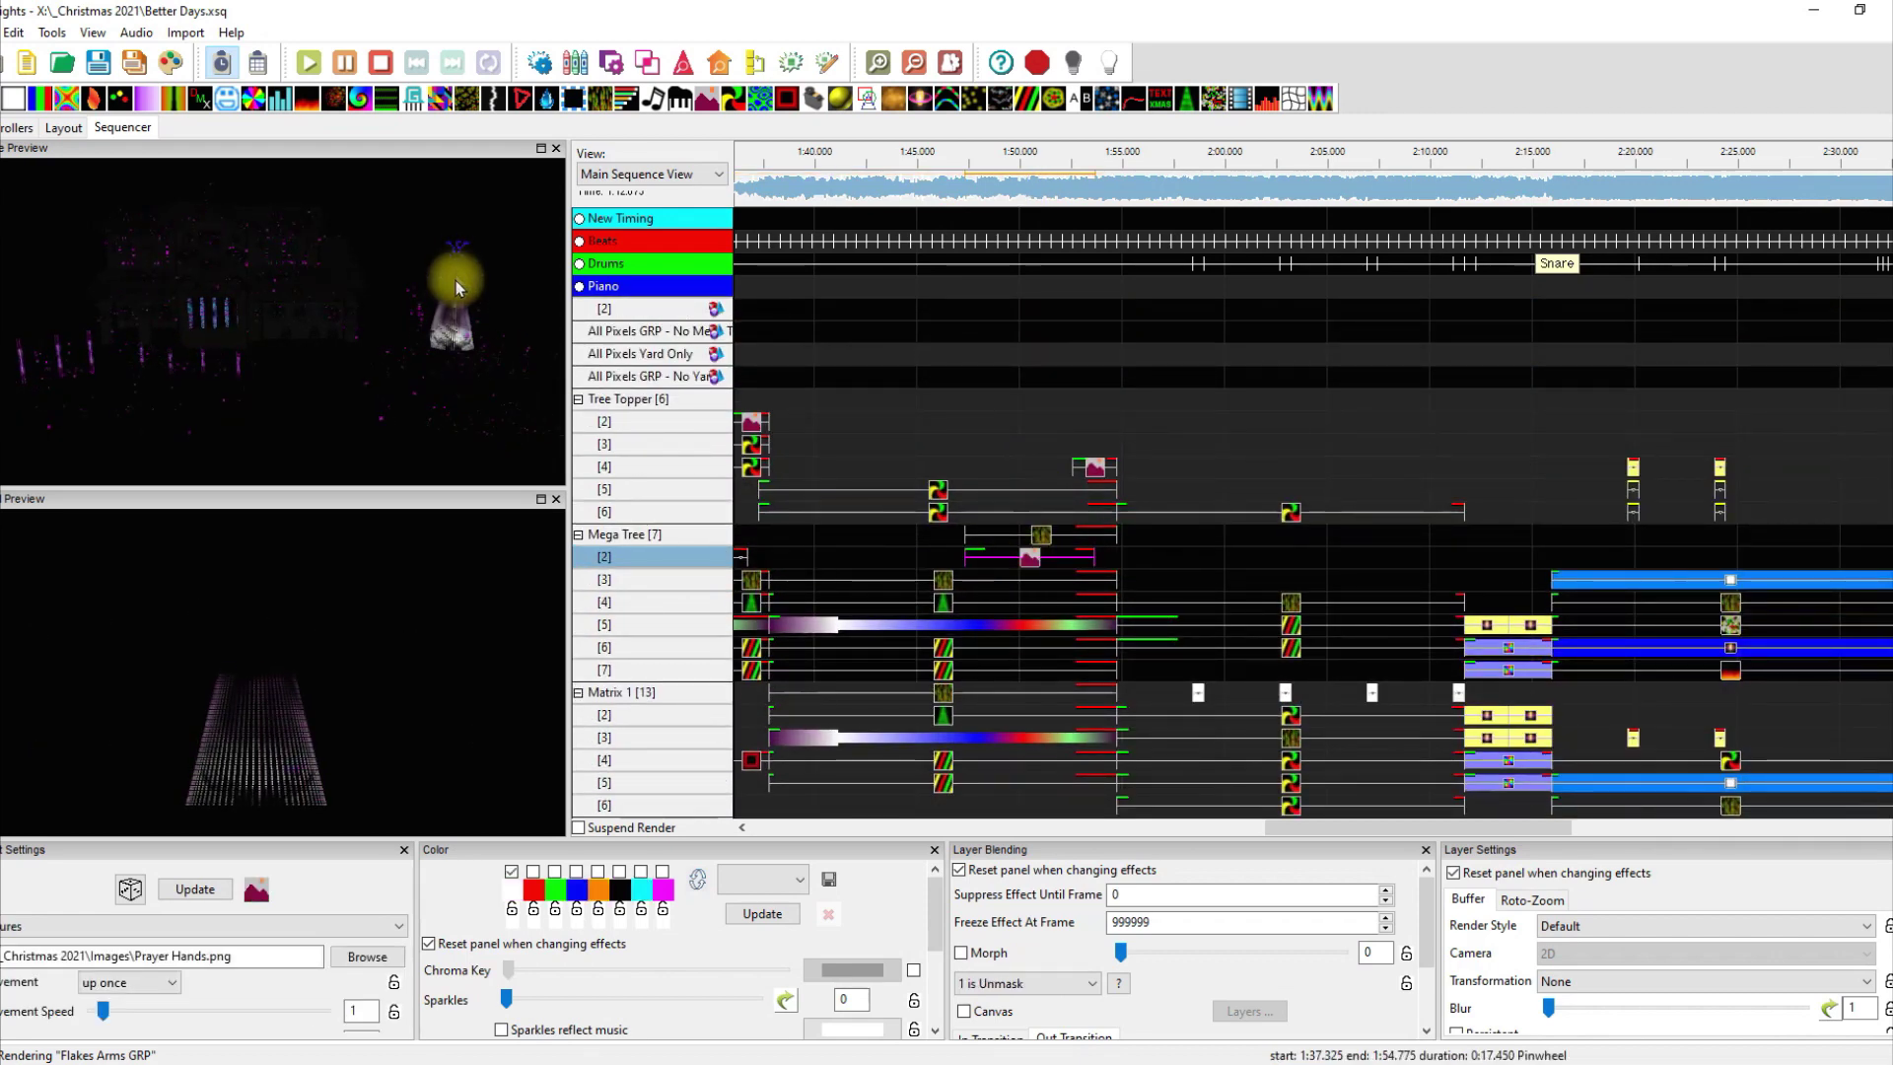
left_click(1100, 468)
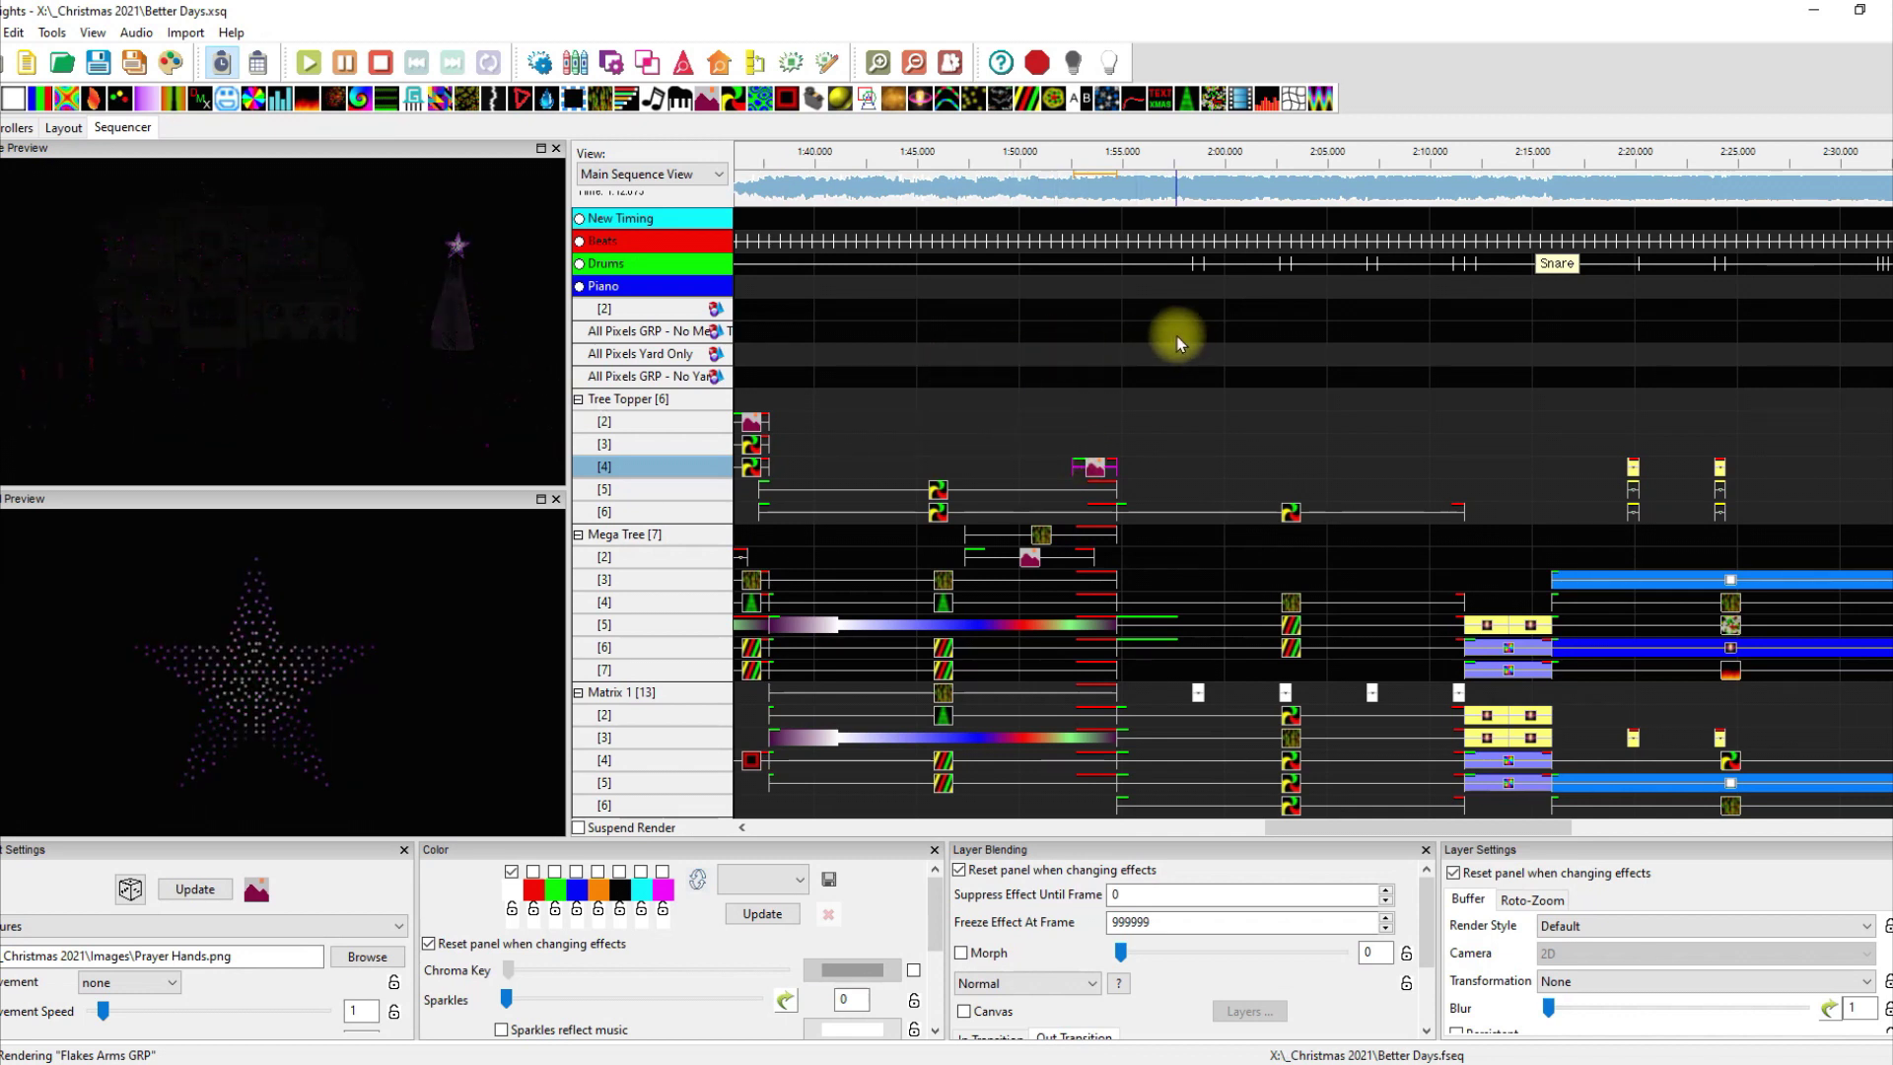
Step: Inspect the Twinkle effects on GE Cookie Letters and Icicles GRP layer 2
scroll(846, 638, "down", 5)
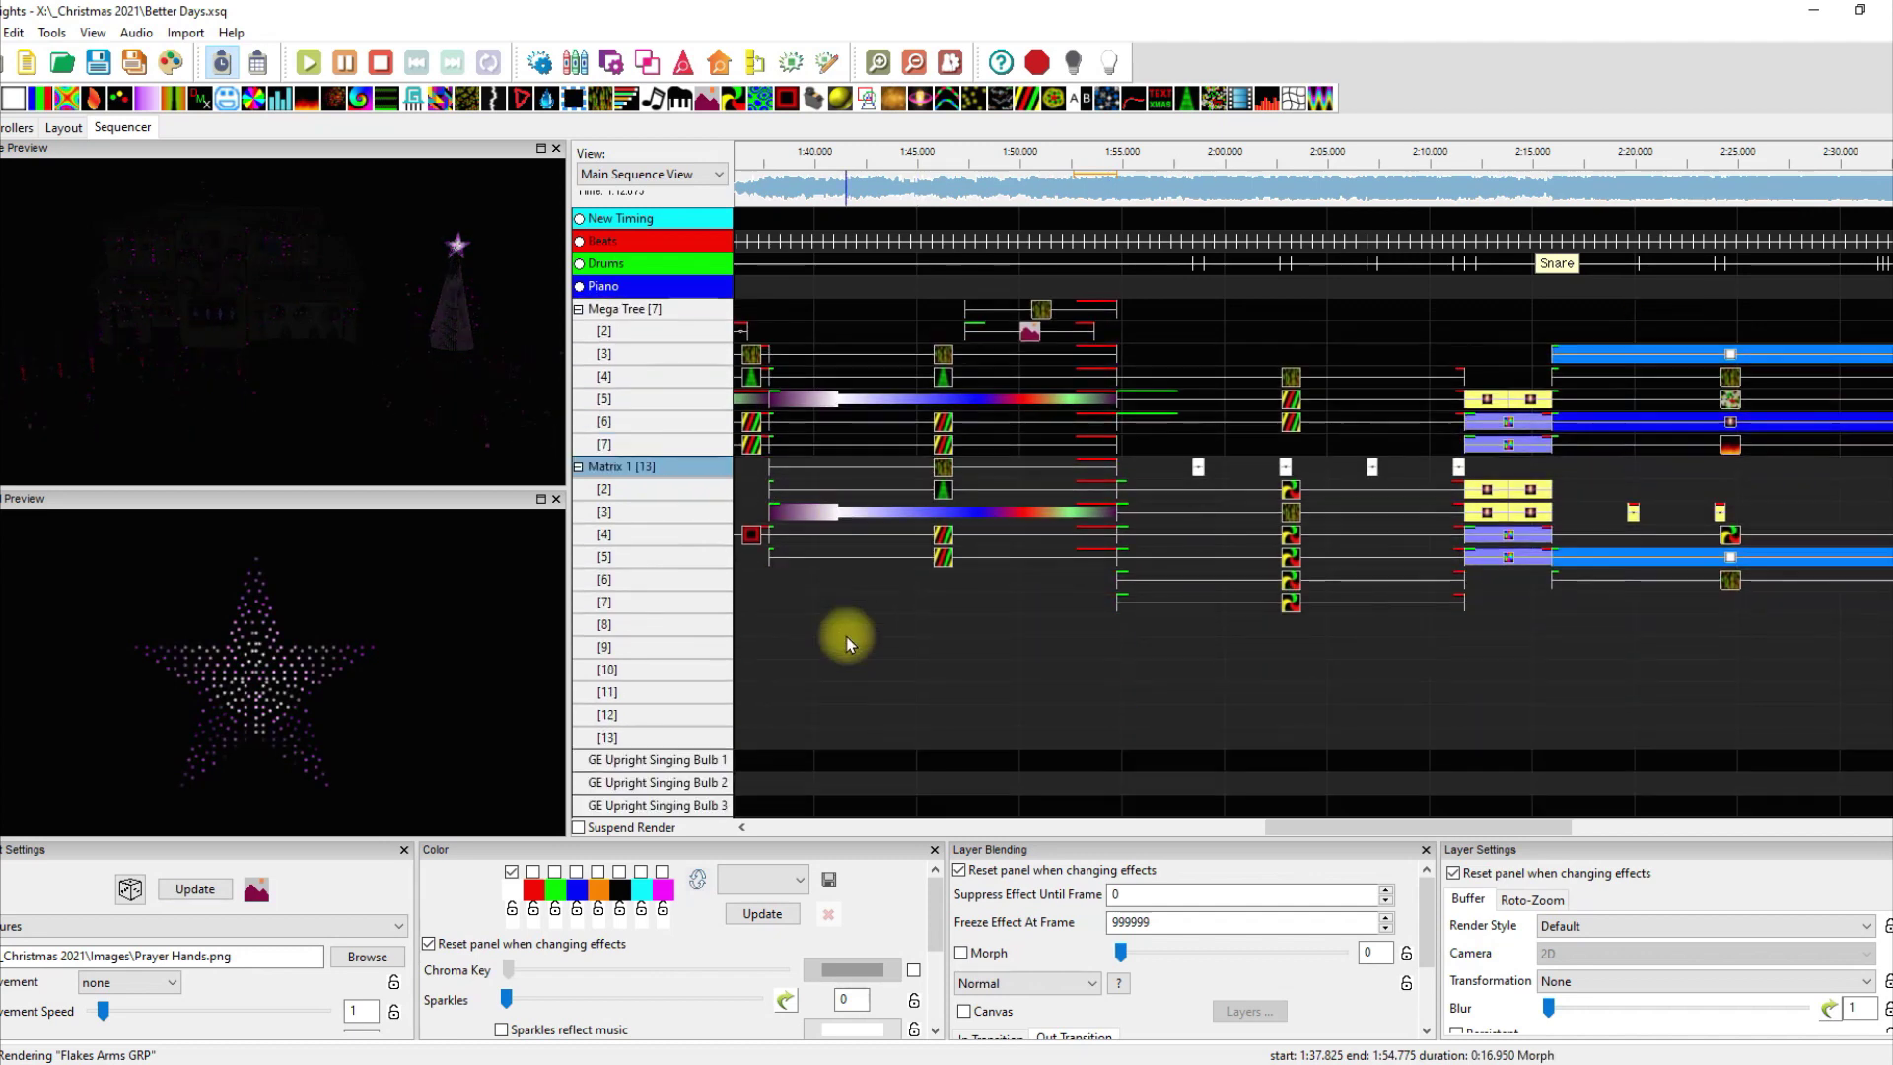
scroll(861, 640, "down", 5)
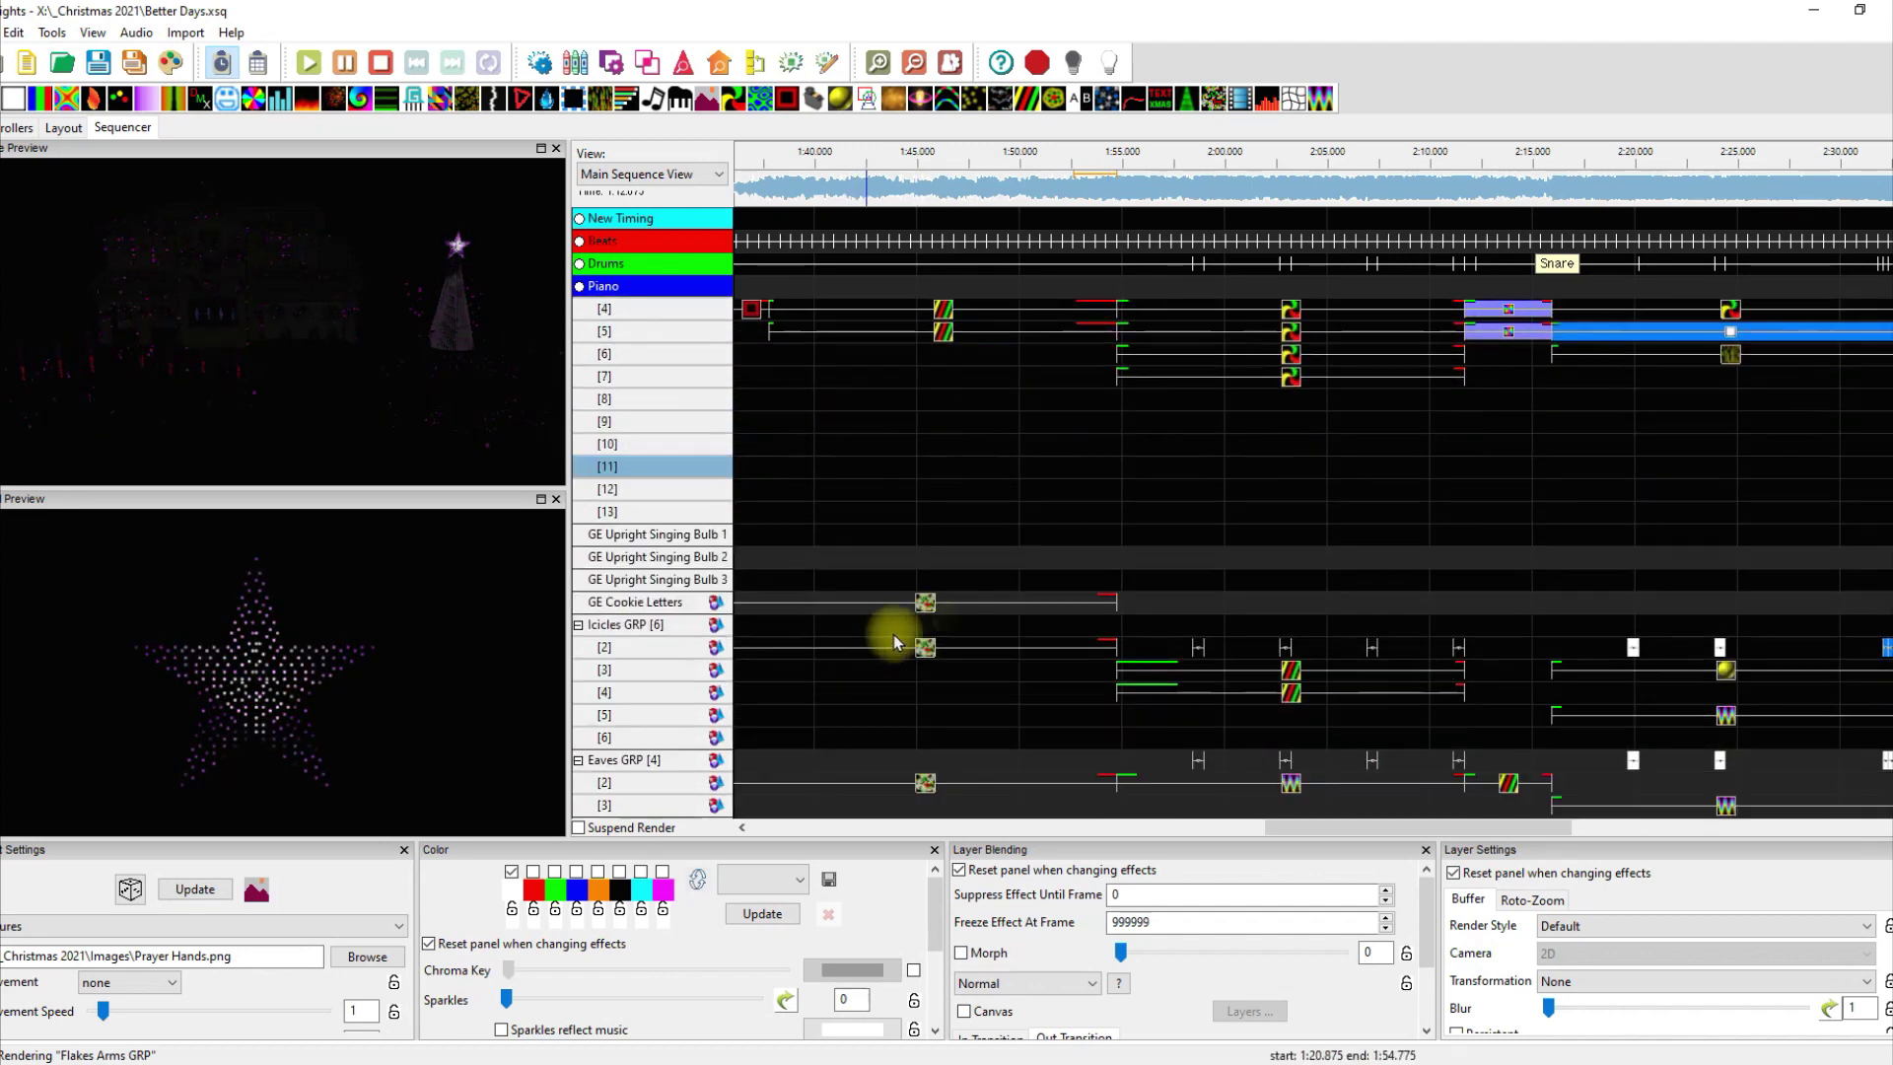
left_click(924, 603)
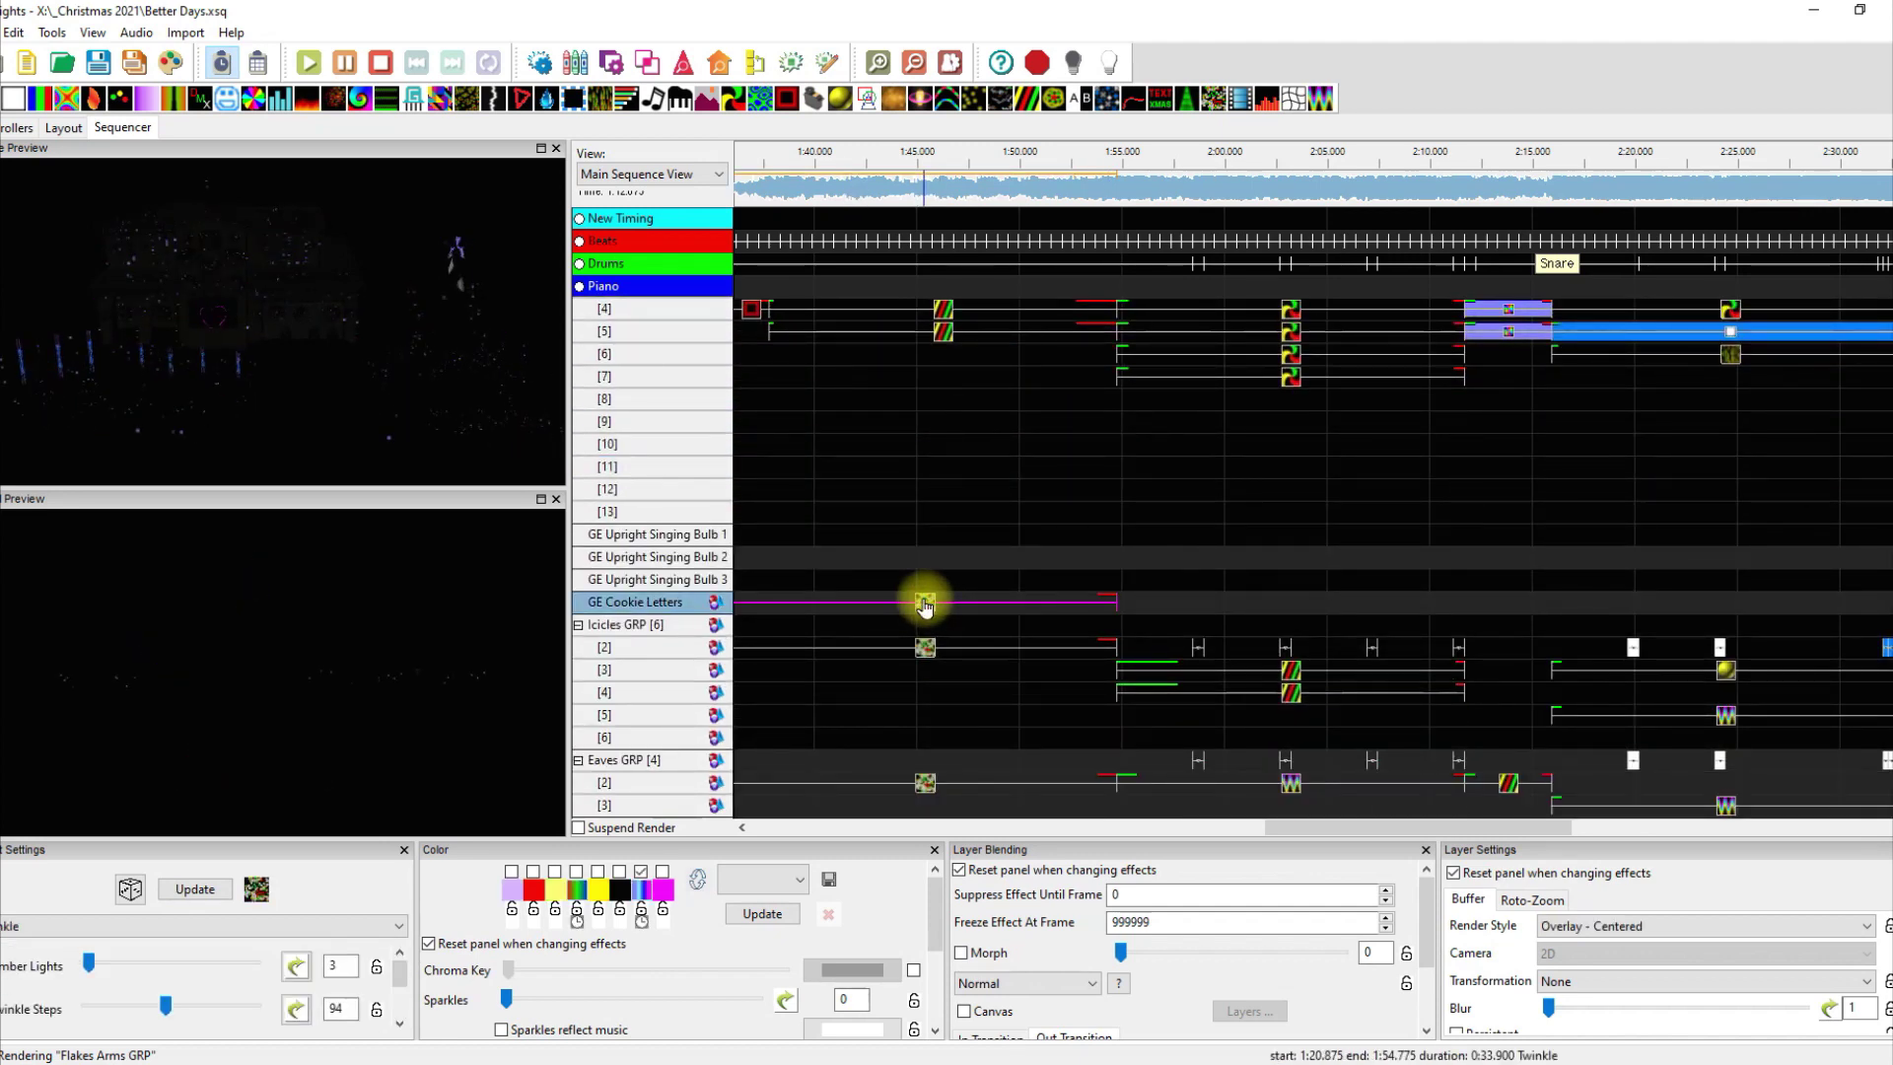
left_click(920, 650)
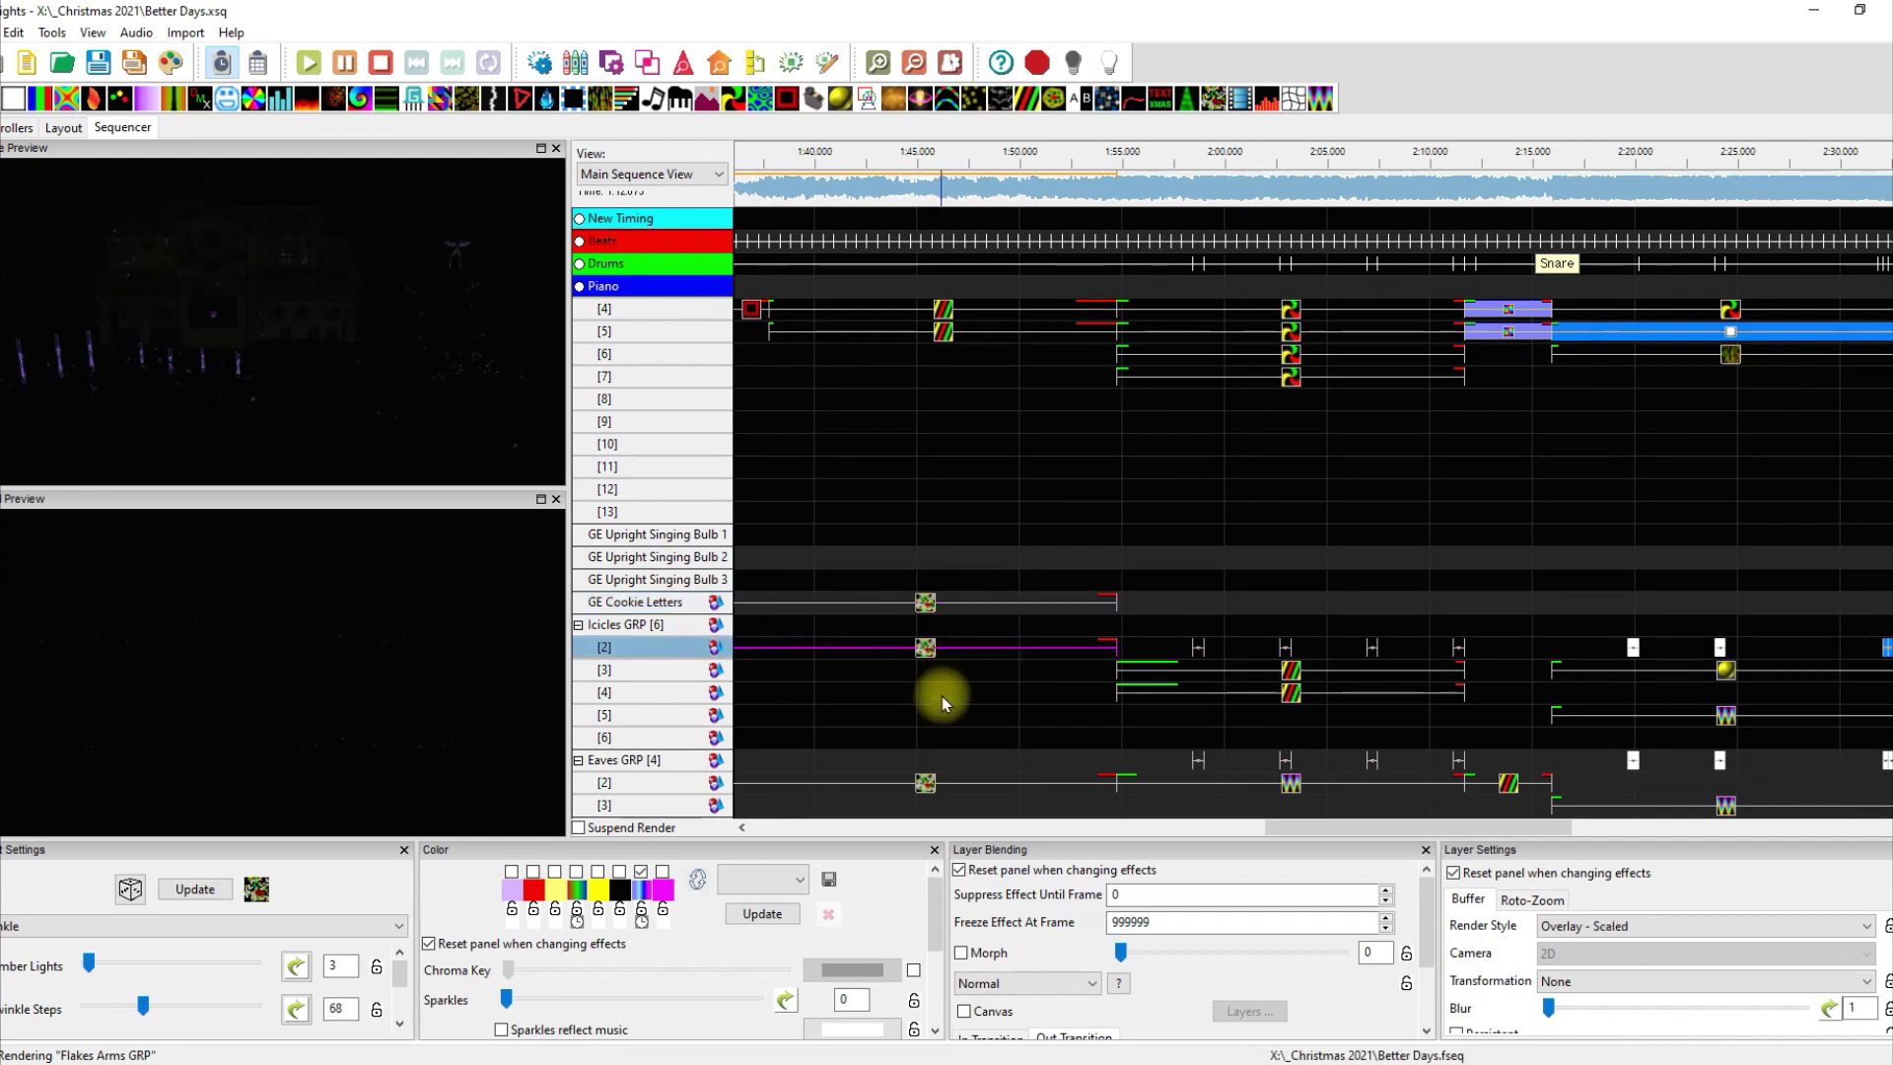
Step: Compare the Twinkle settings and render styles on Eaves GRP layer 2, House Verts GRP layer 2 and the Windows GRP top layer
scroll(936, 700, "down", 1)
left_click(927, 739)
scroll(963, 678, "down", 2)
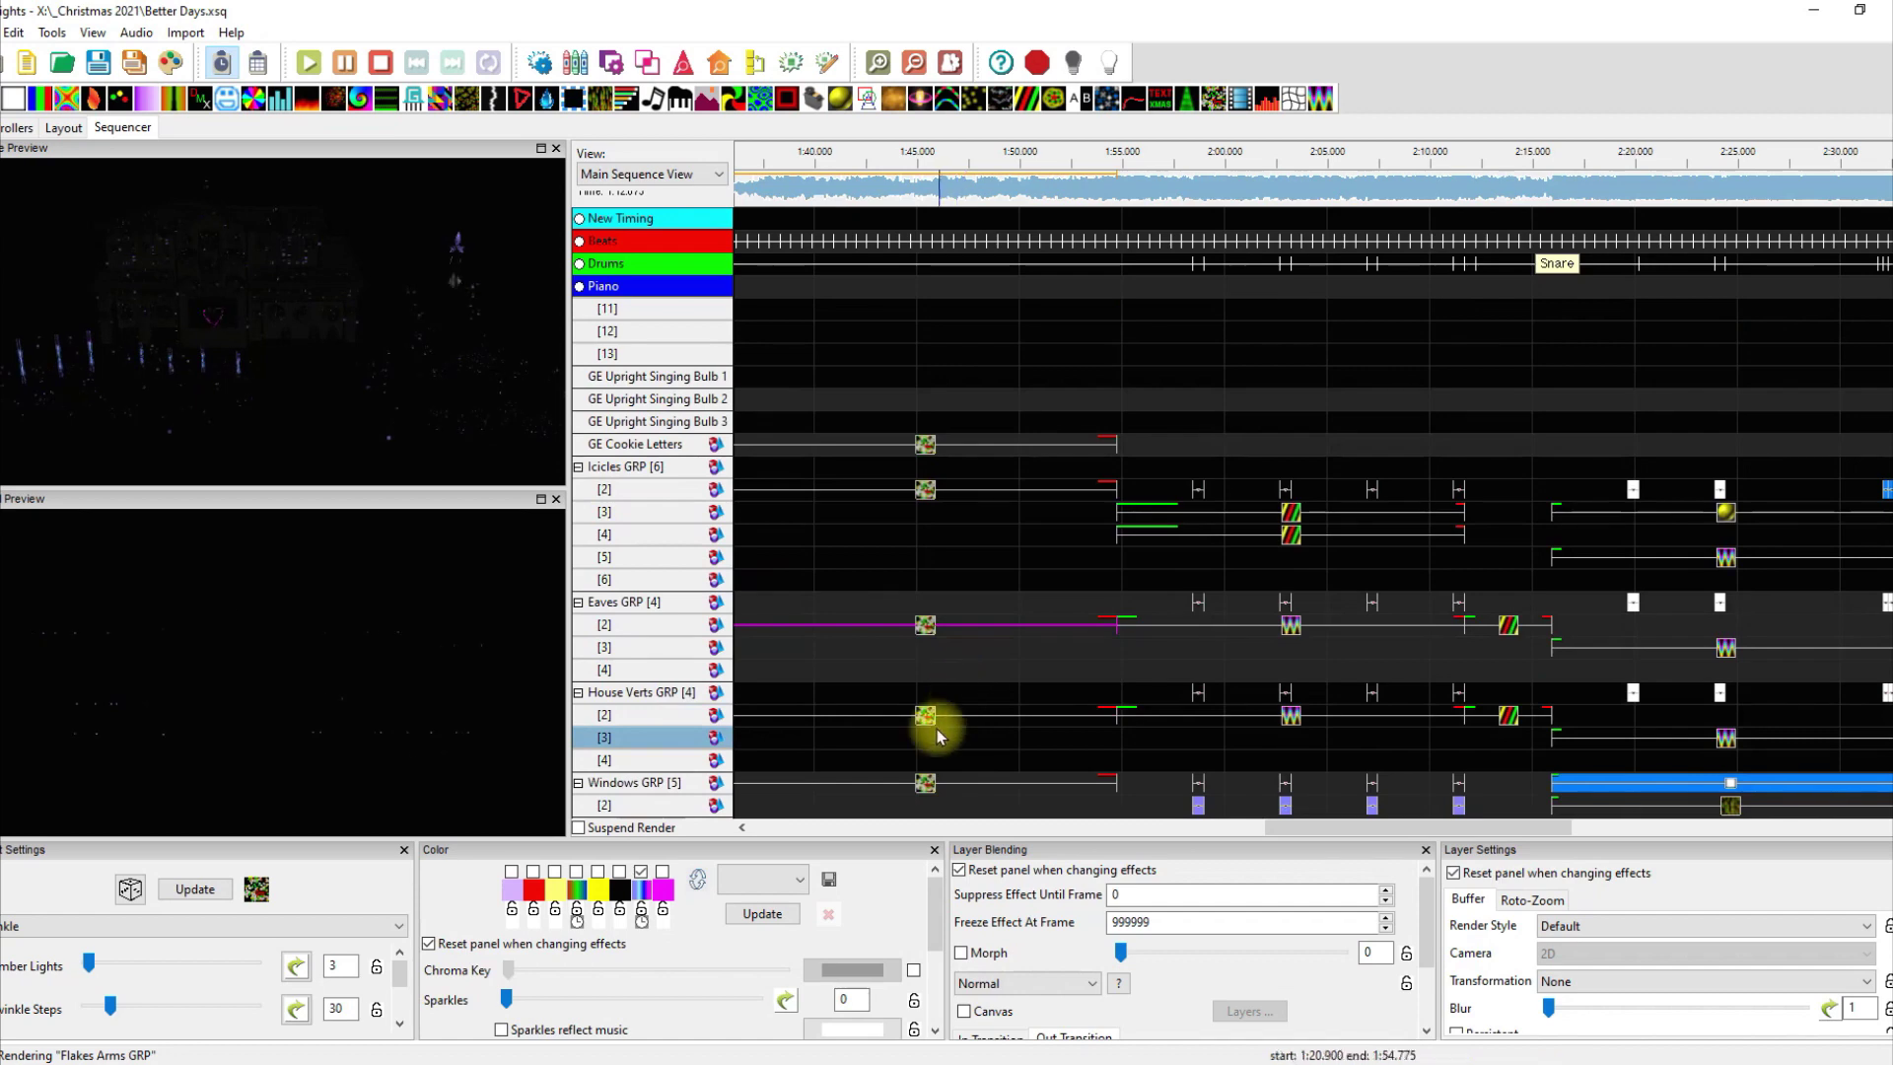
left_click(924, 717)
left_click(923, 779)
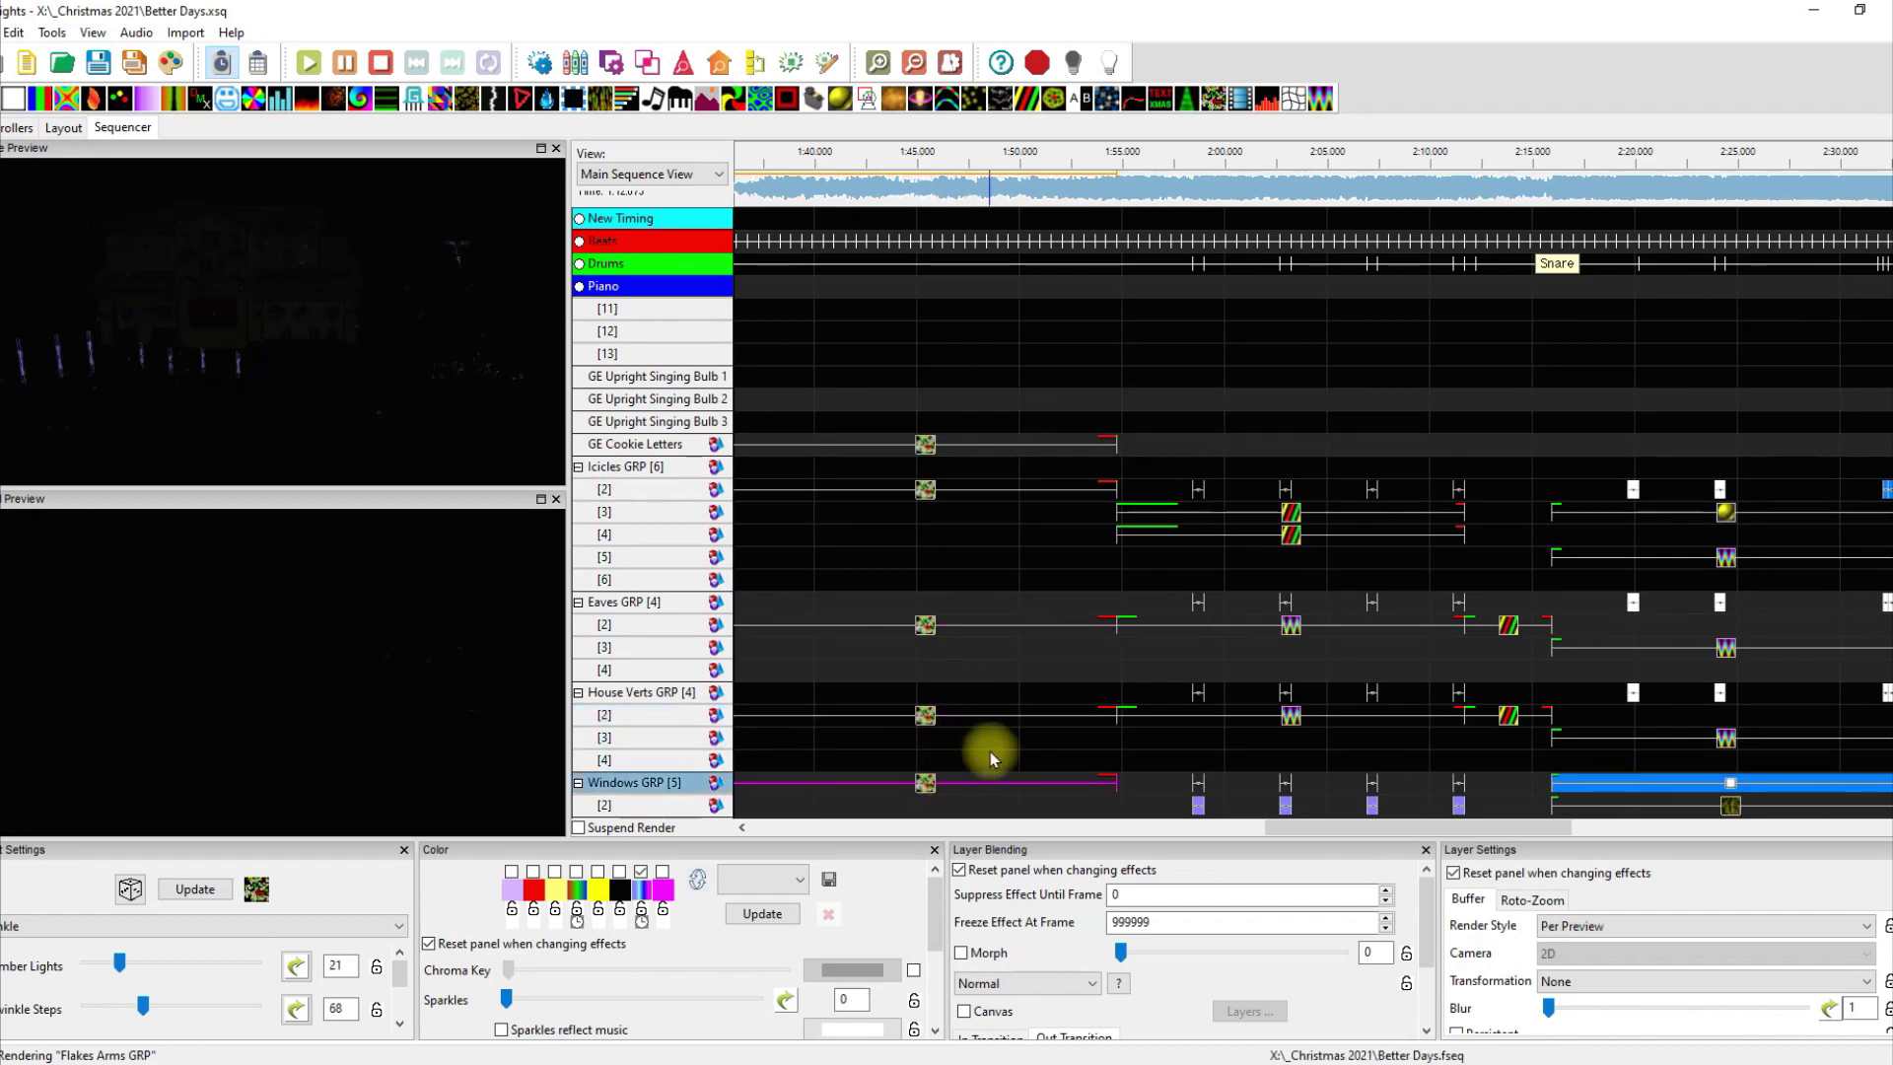
scroll(989, 755, "down", 2)
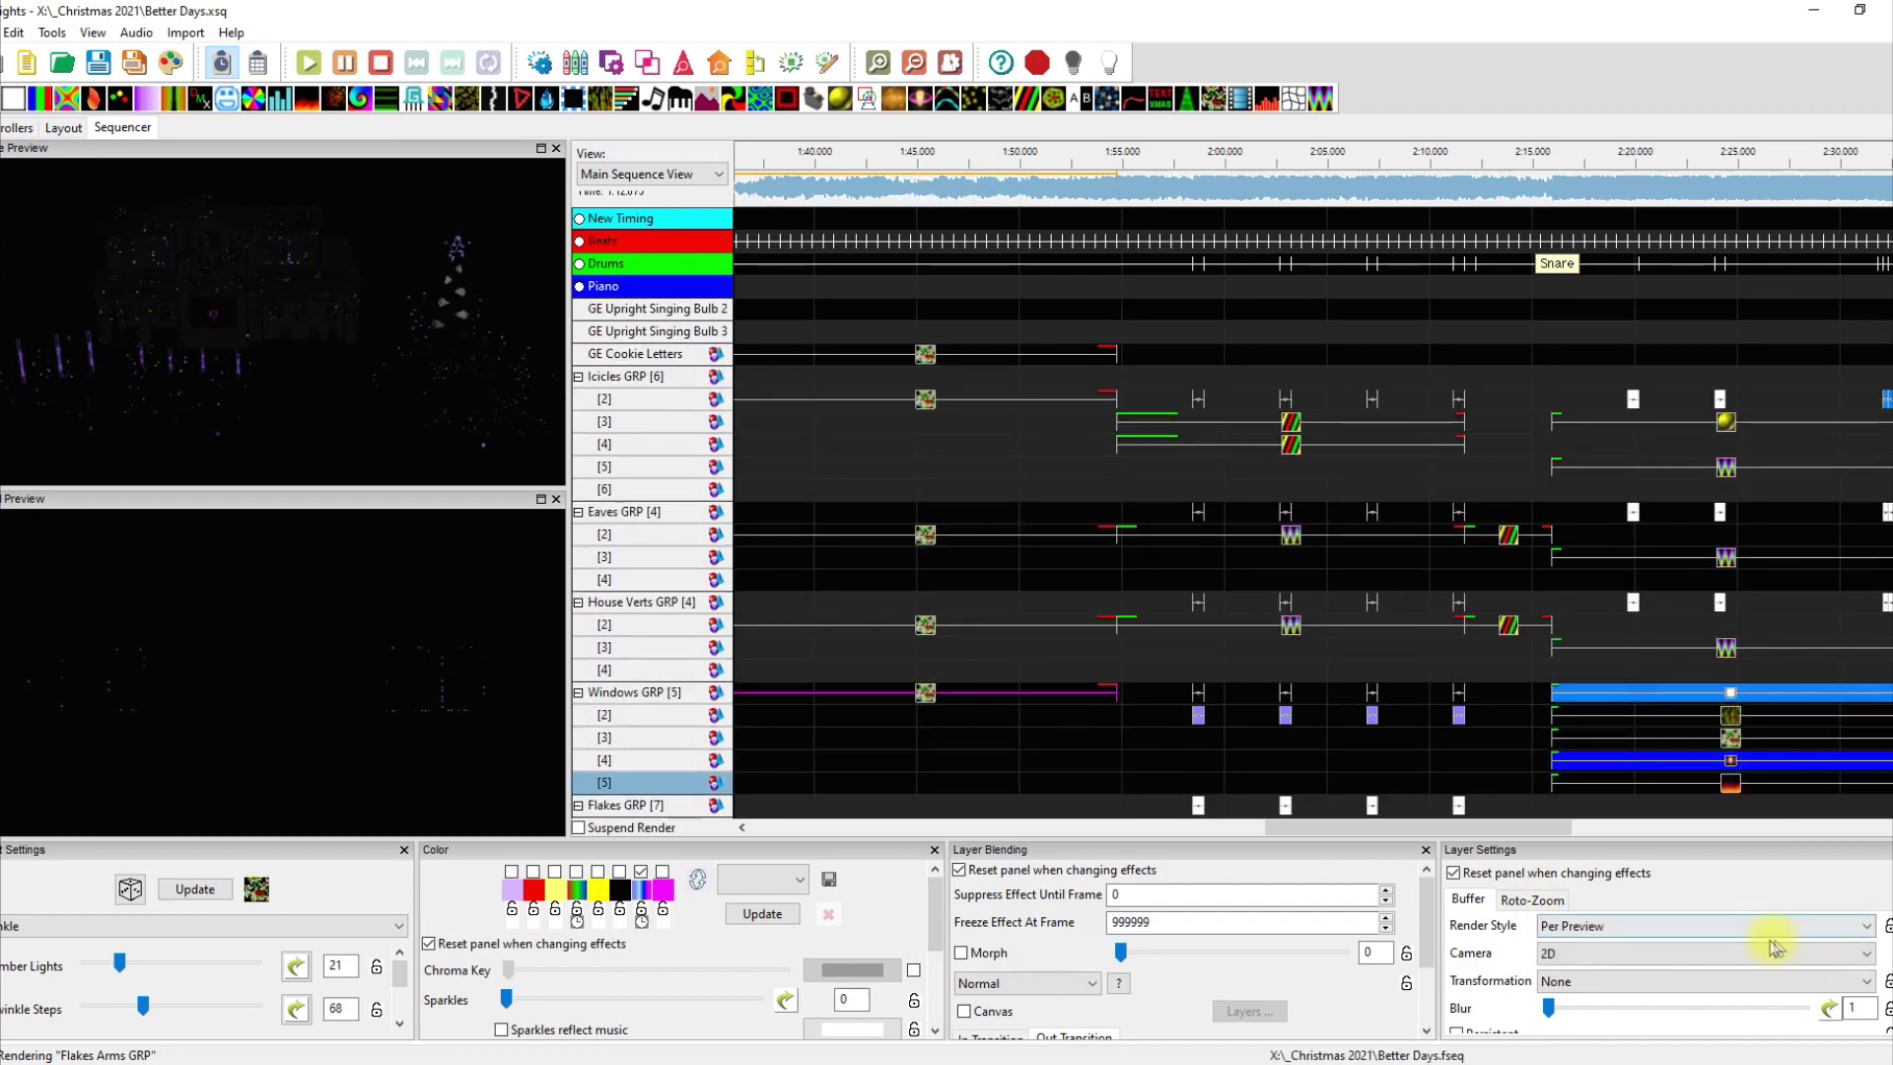
left_click(925, 626)
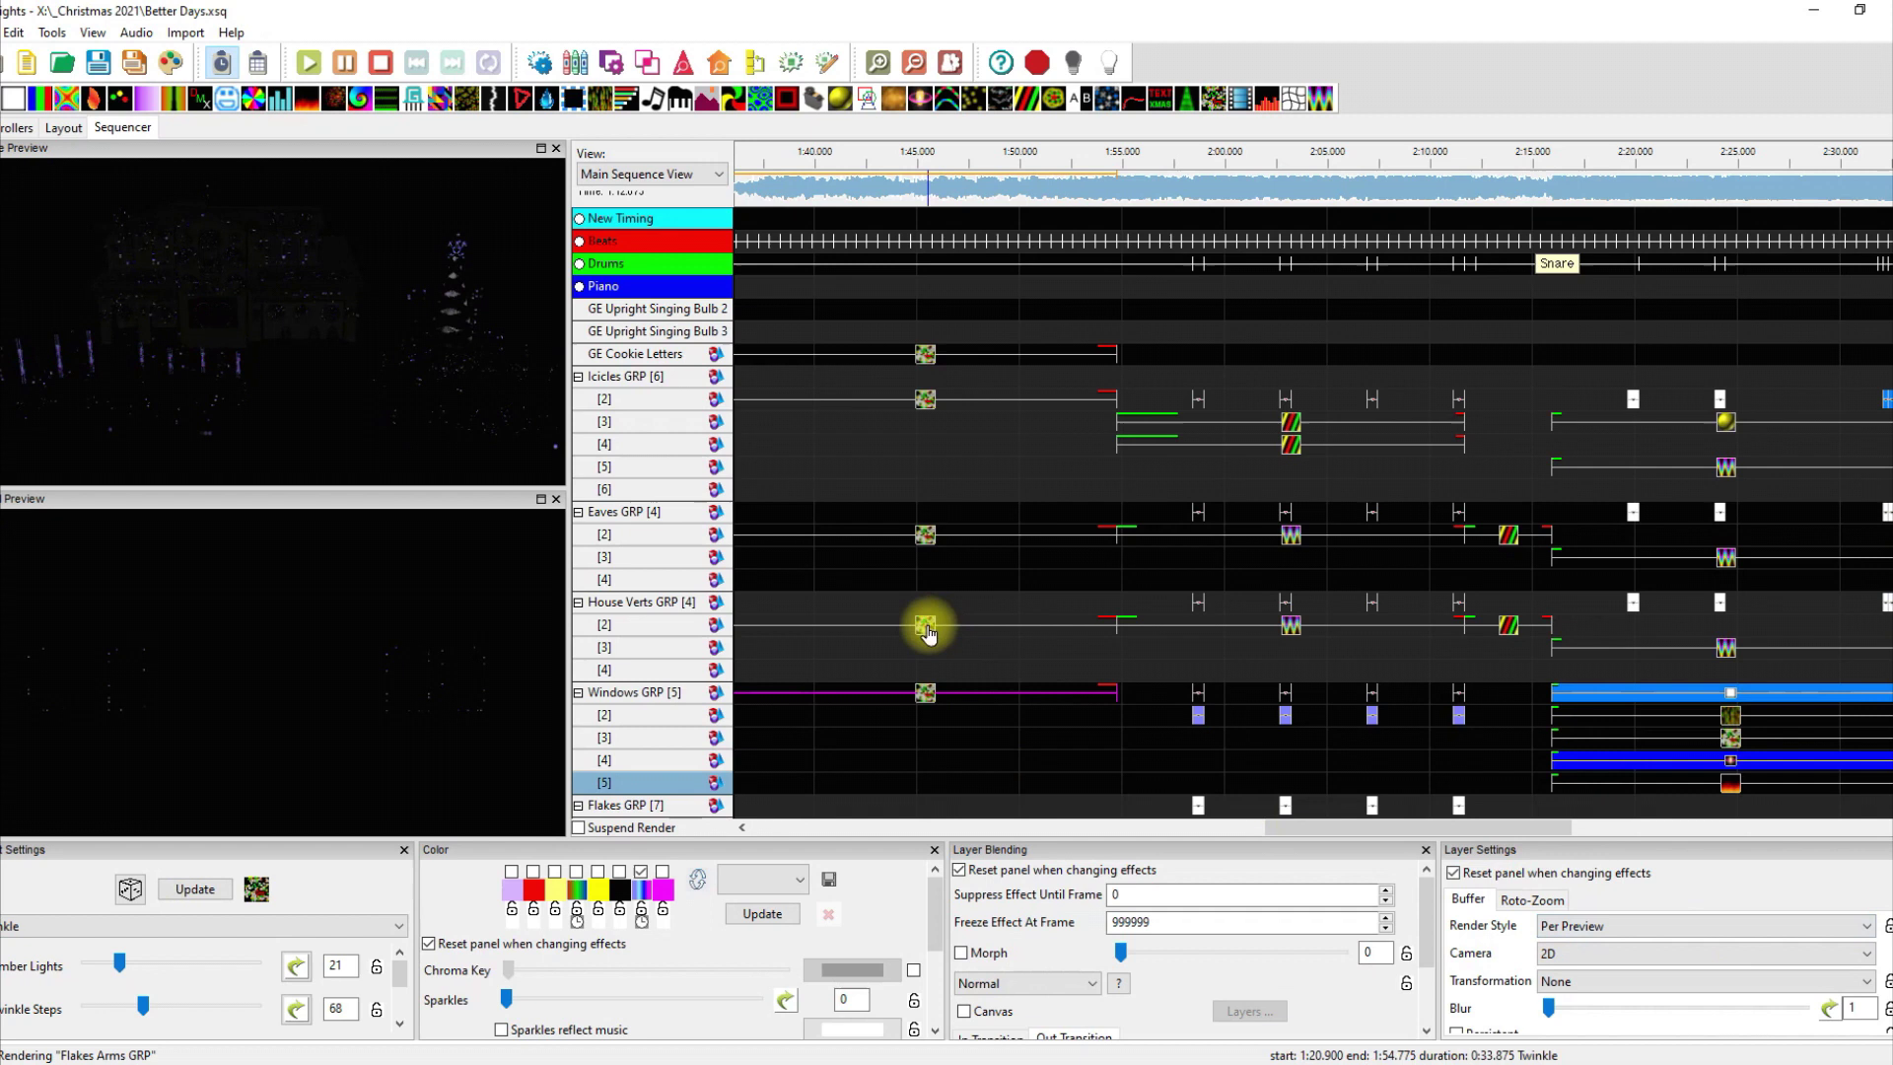
left_click(927, 537)
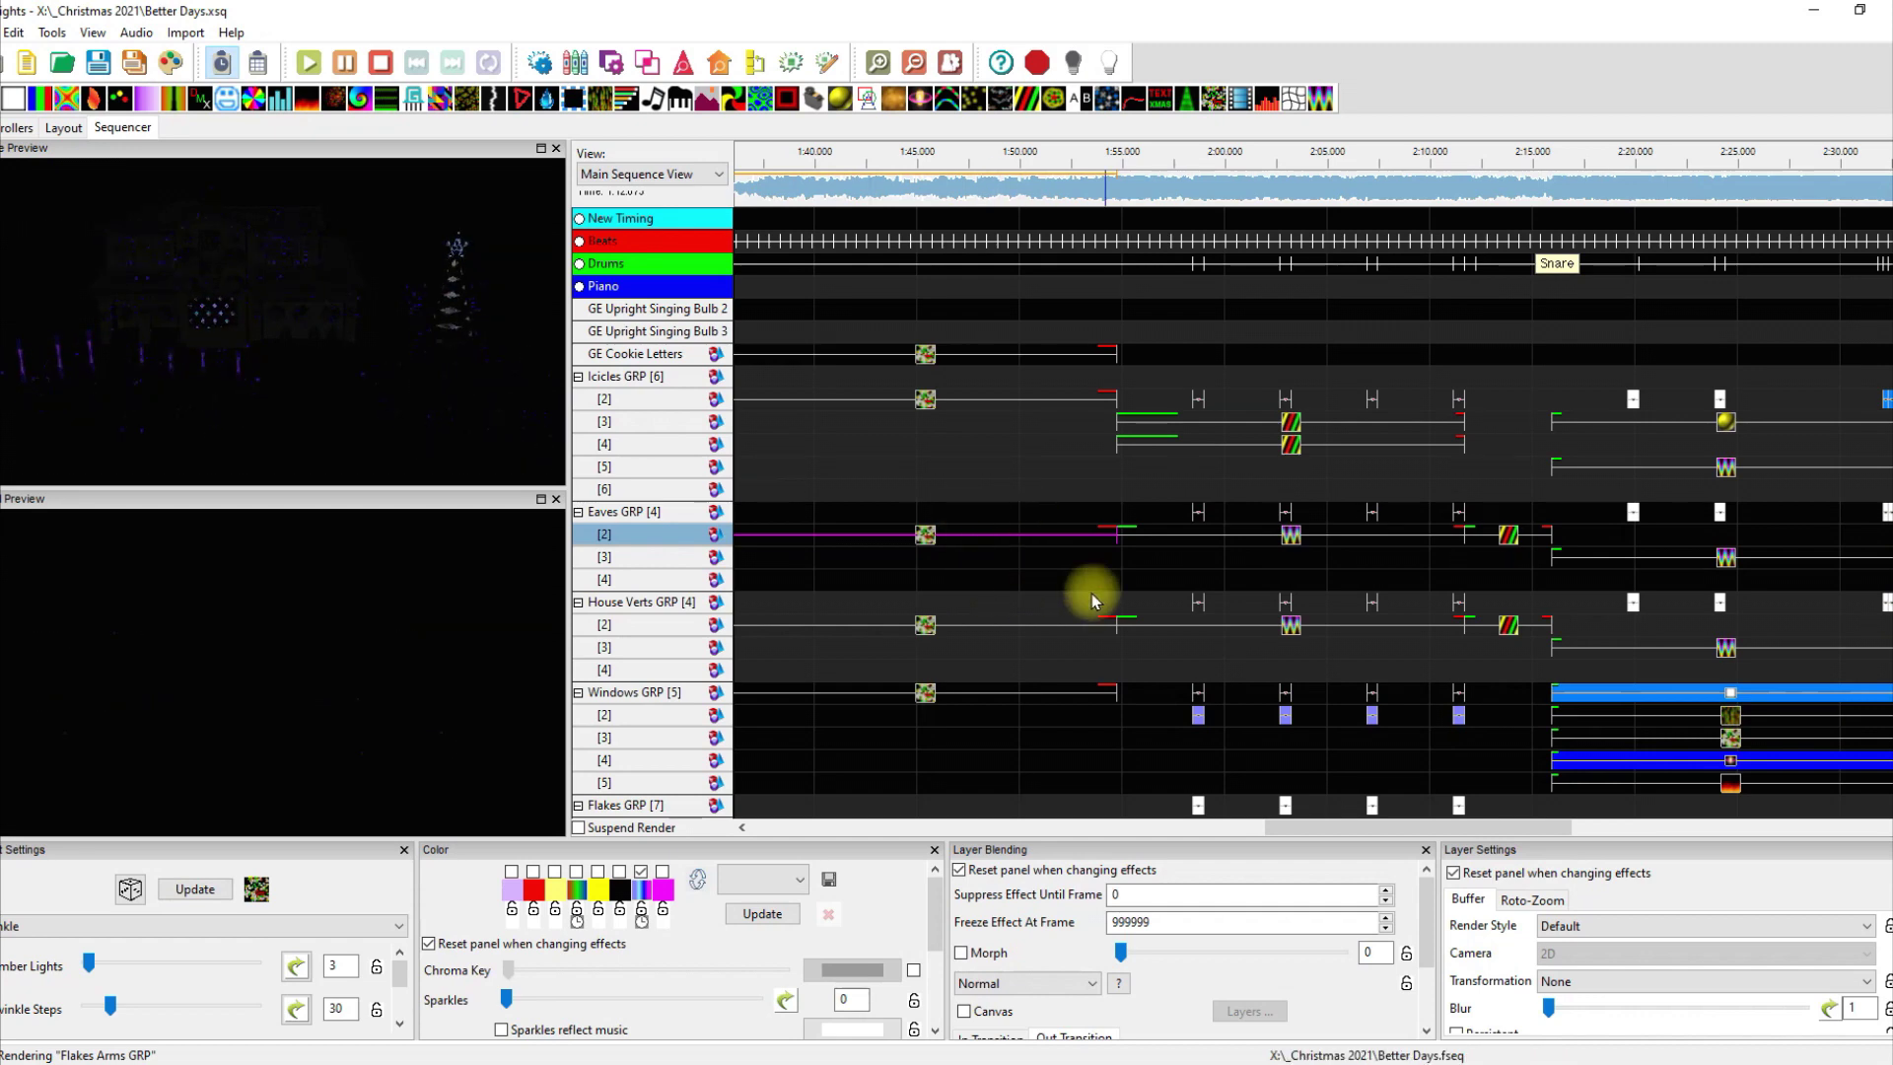
Step: Inspect the Spirals effect on Mega Tree layer 6 and the Meteors effect on layer 3, enlarging the effect settings area
scroll(970, 646, "up", 7)
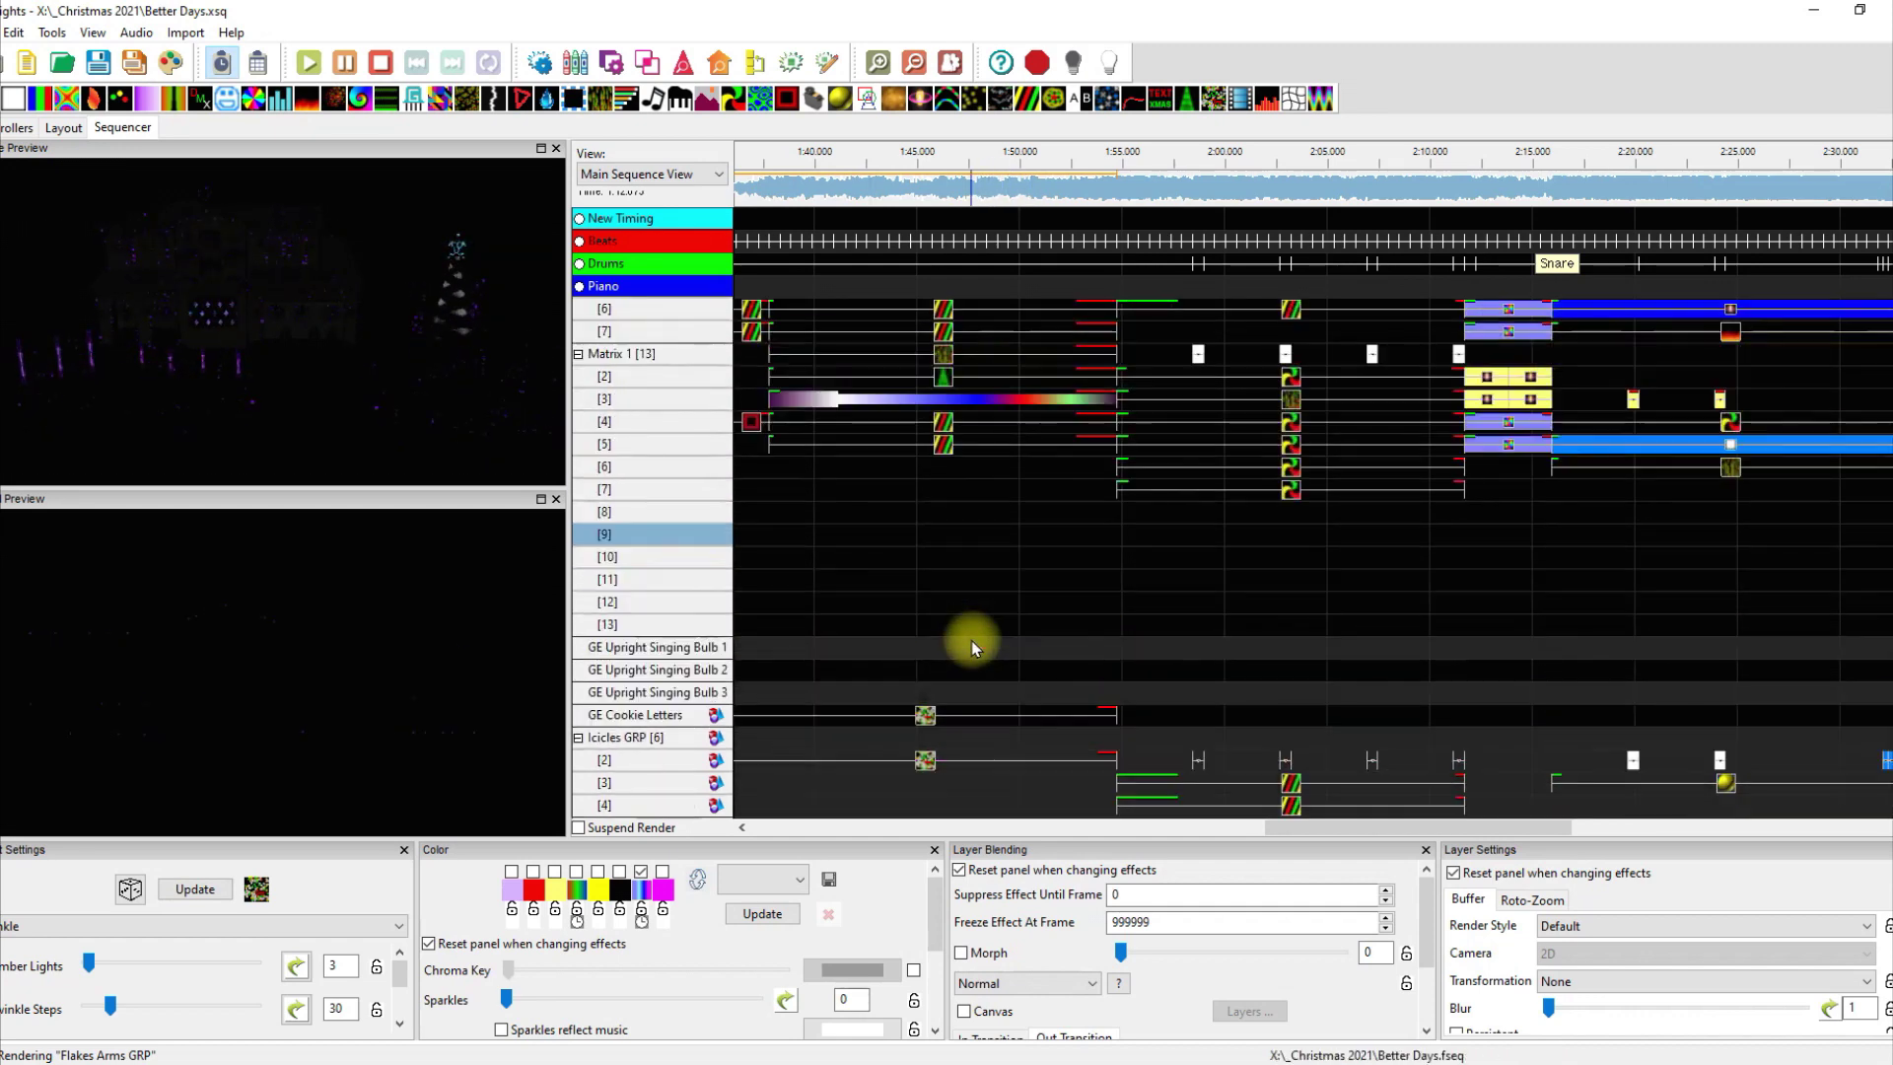
scroll(971, 647, "up", 2)
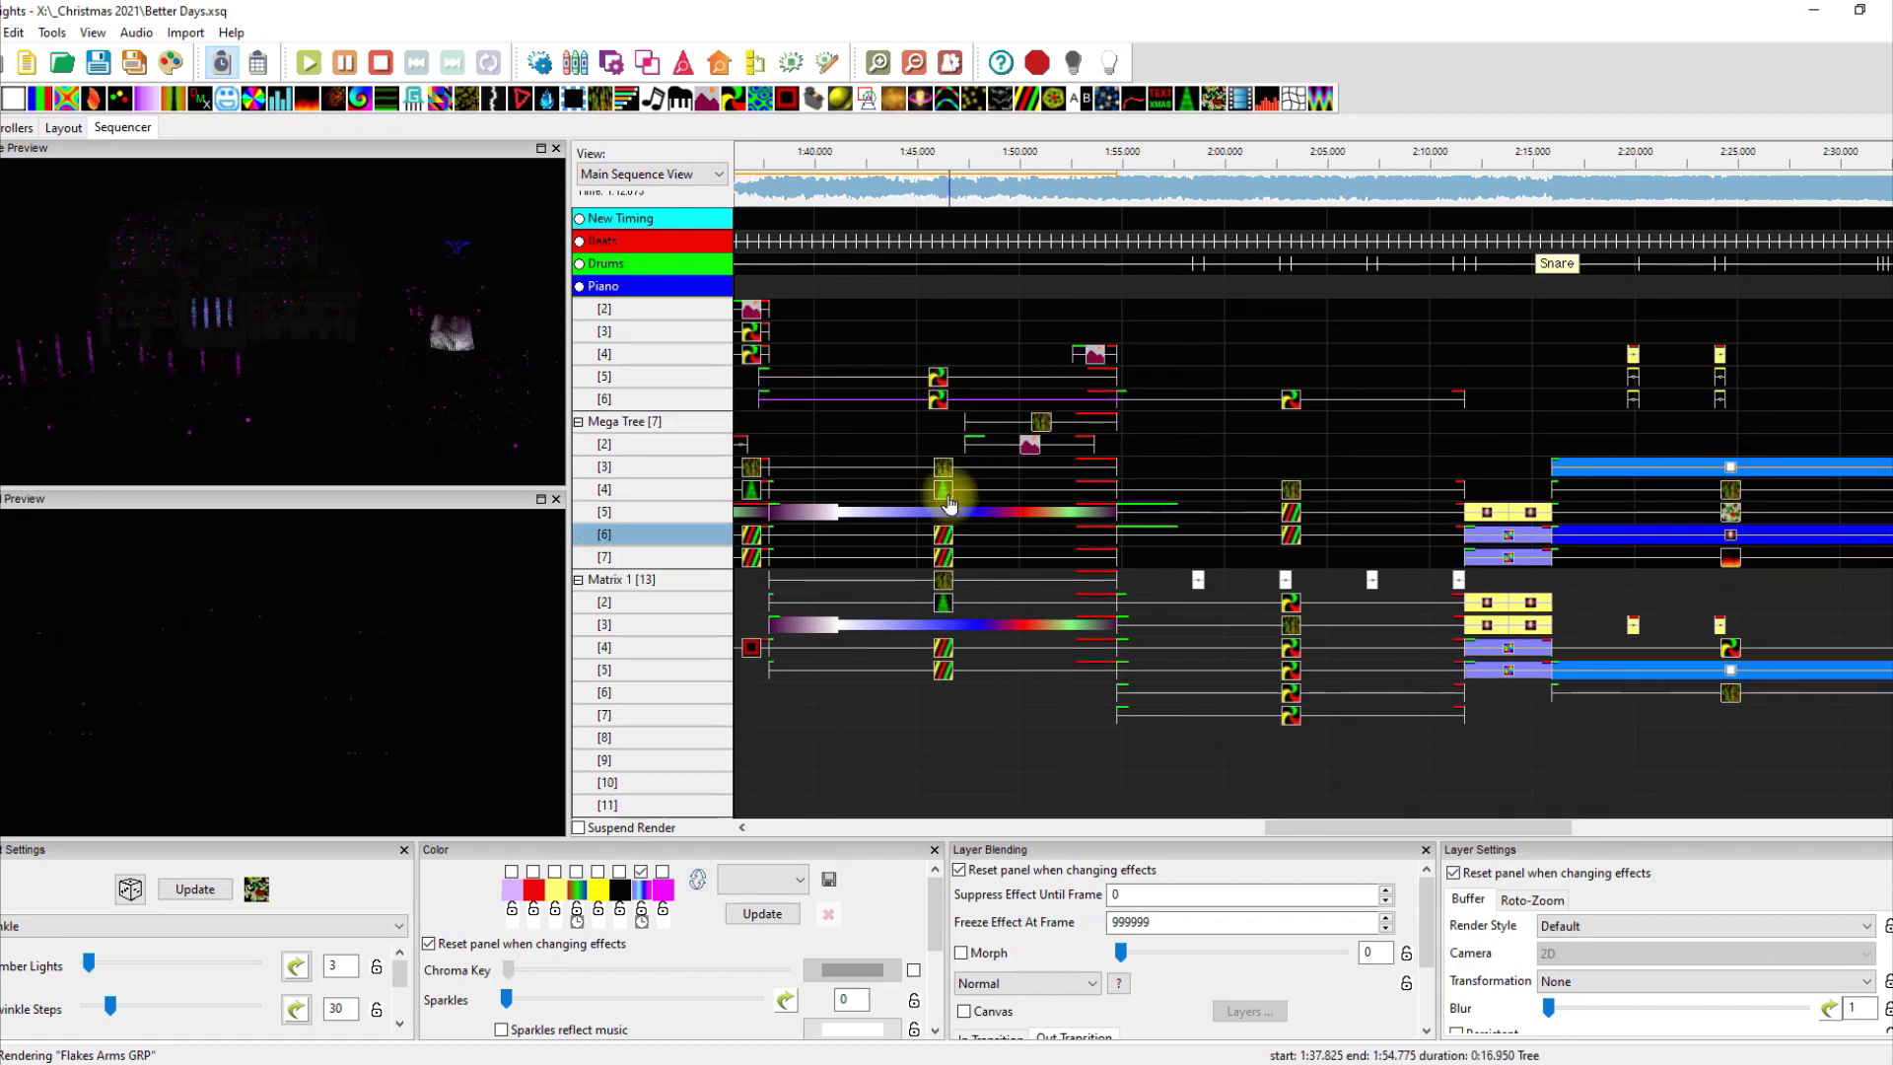
left_click(944, 541)
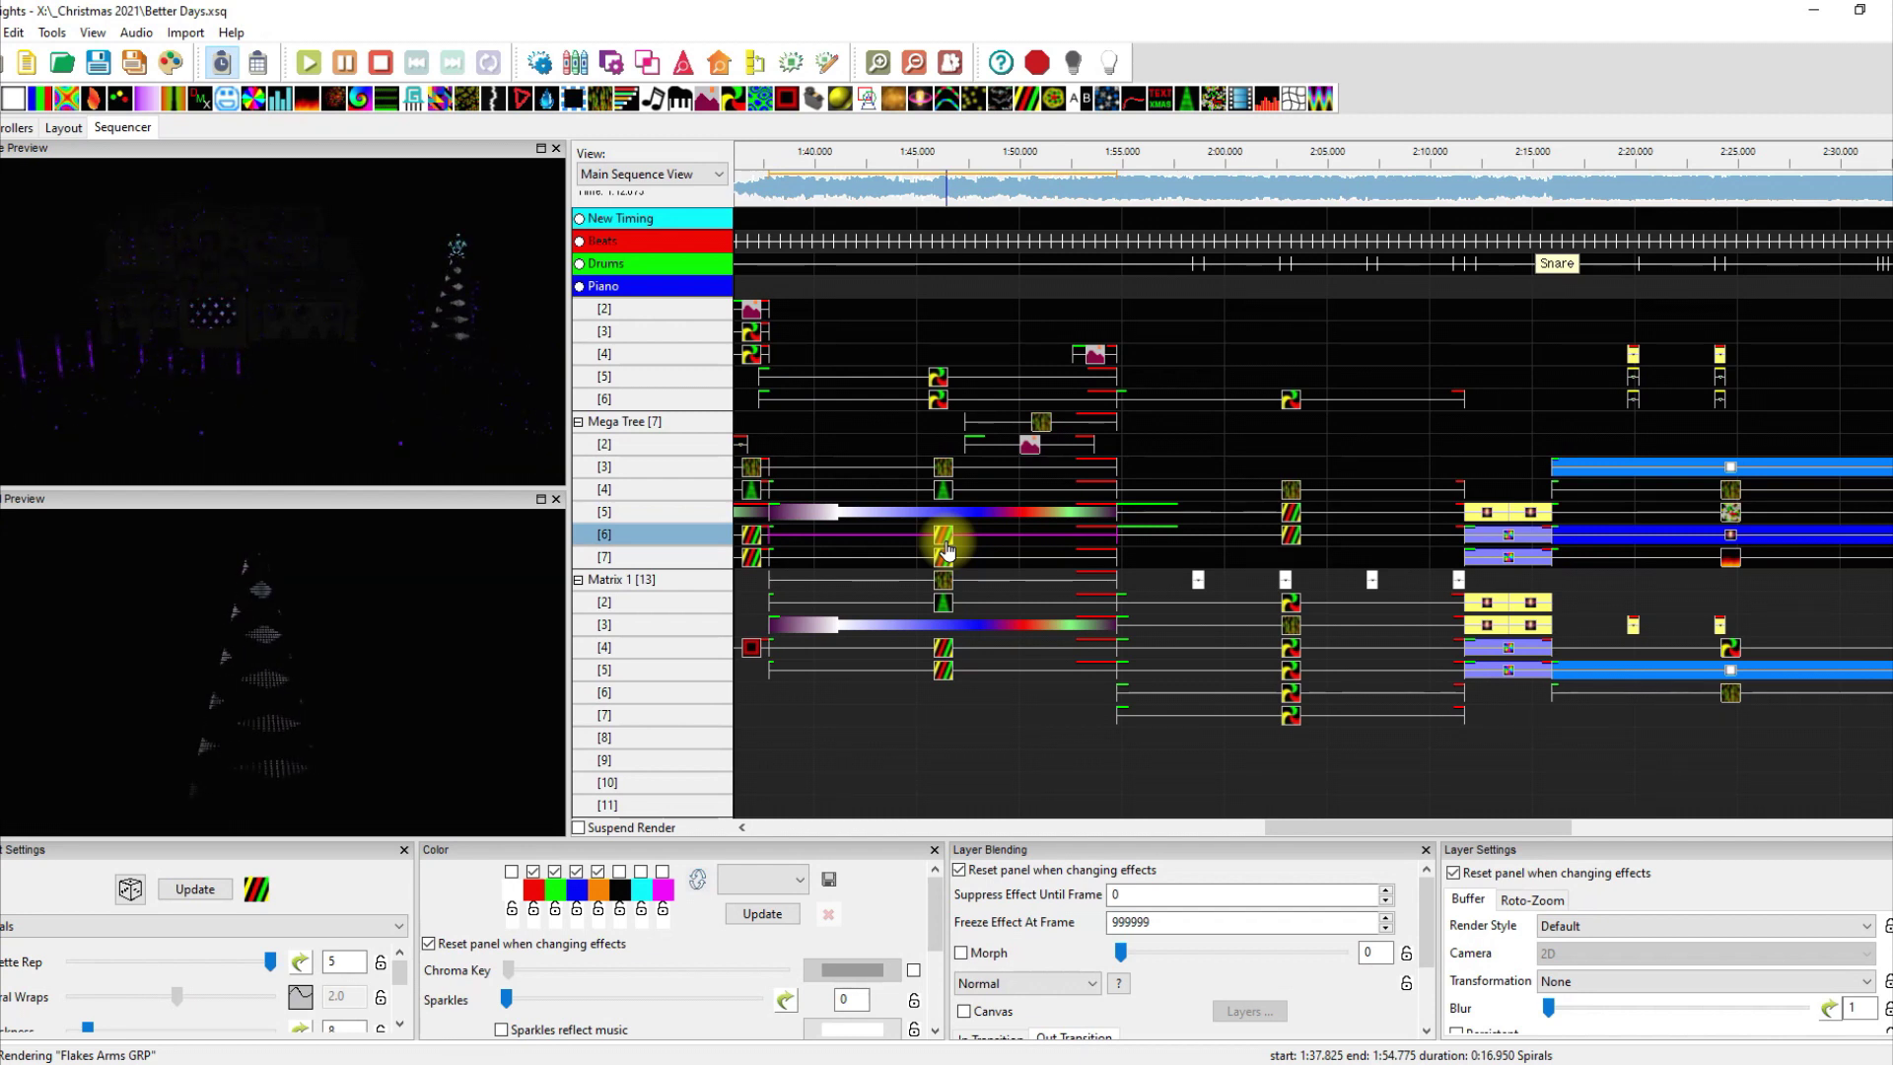
left_click(945, 469)
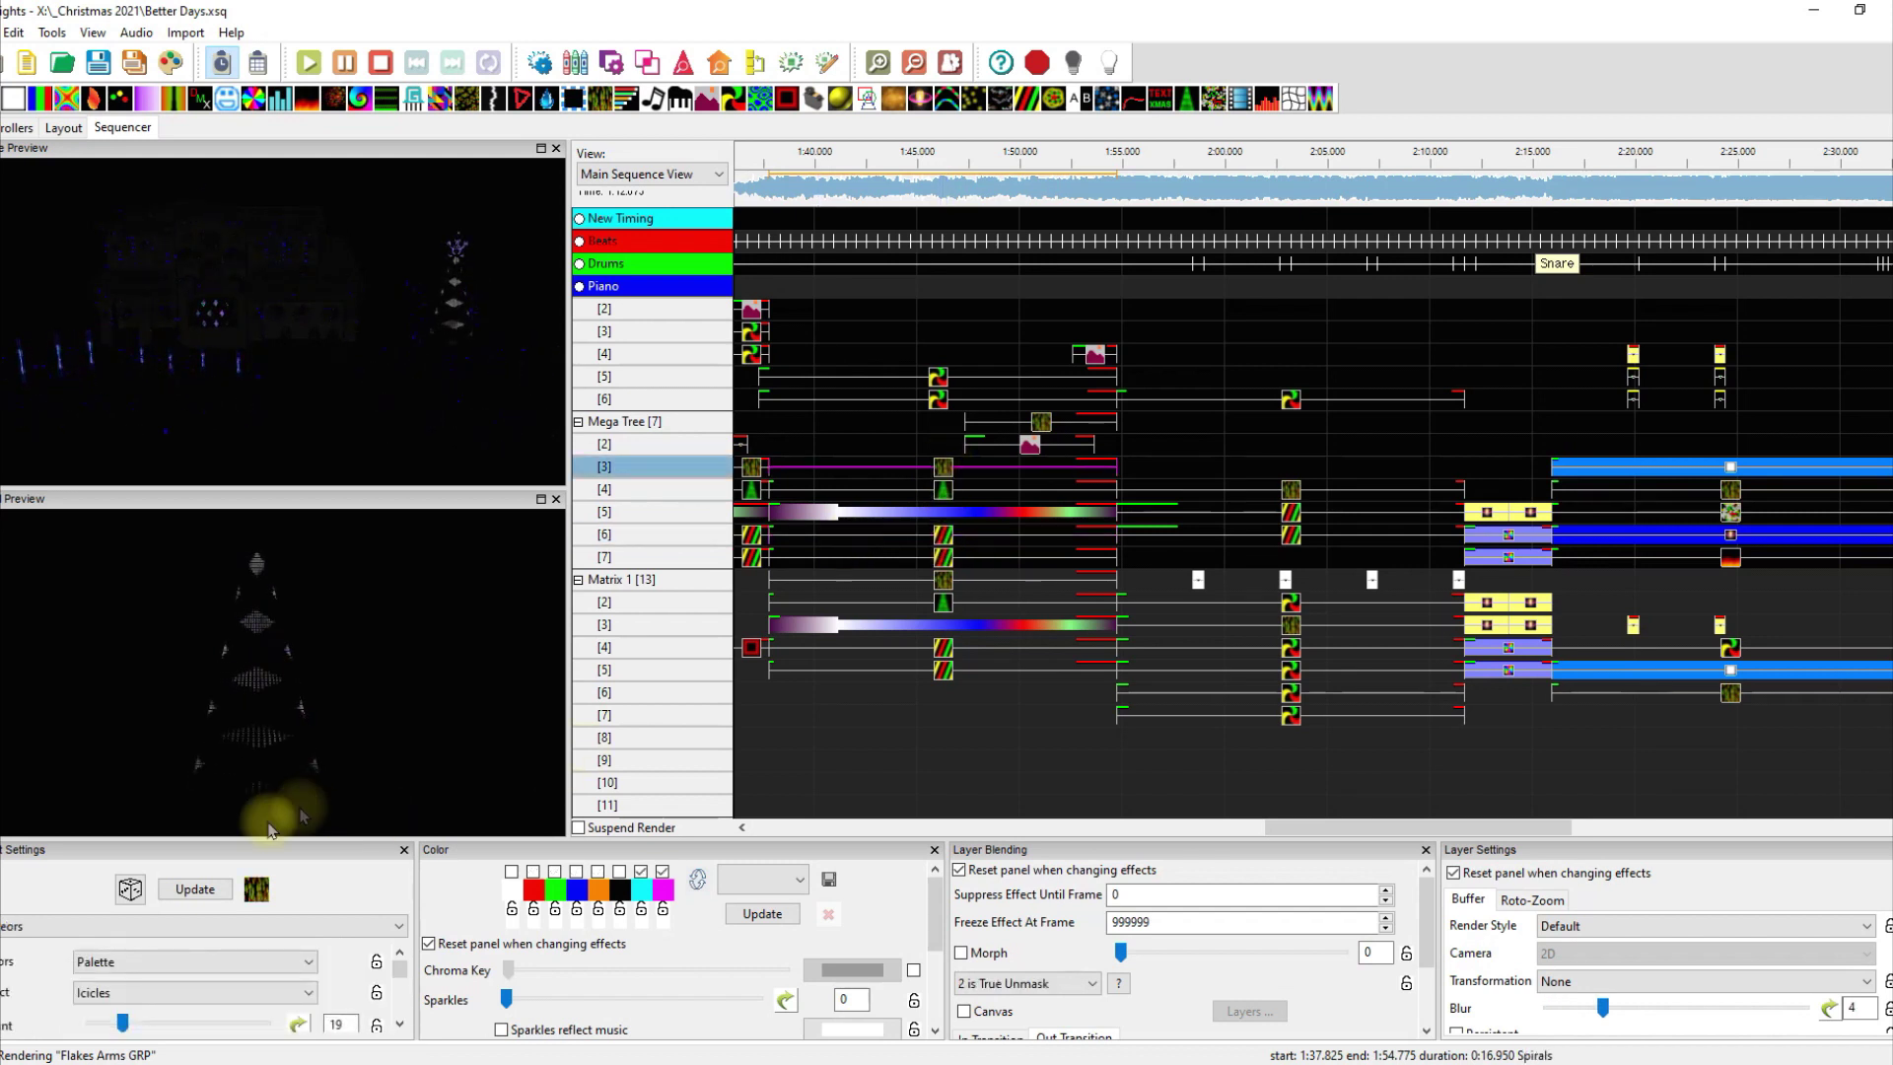
left_click_drag(255, 838, 286, 679)
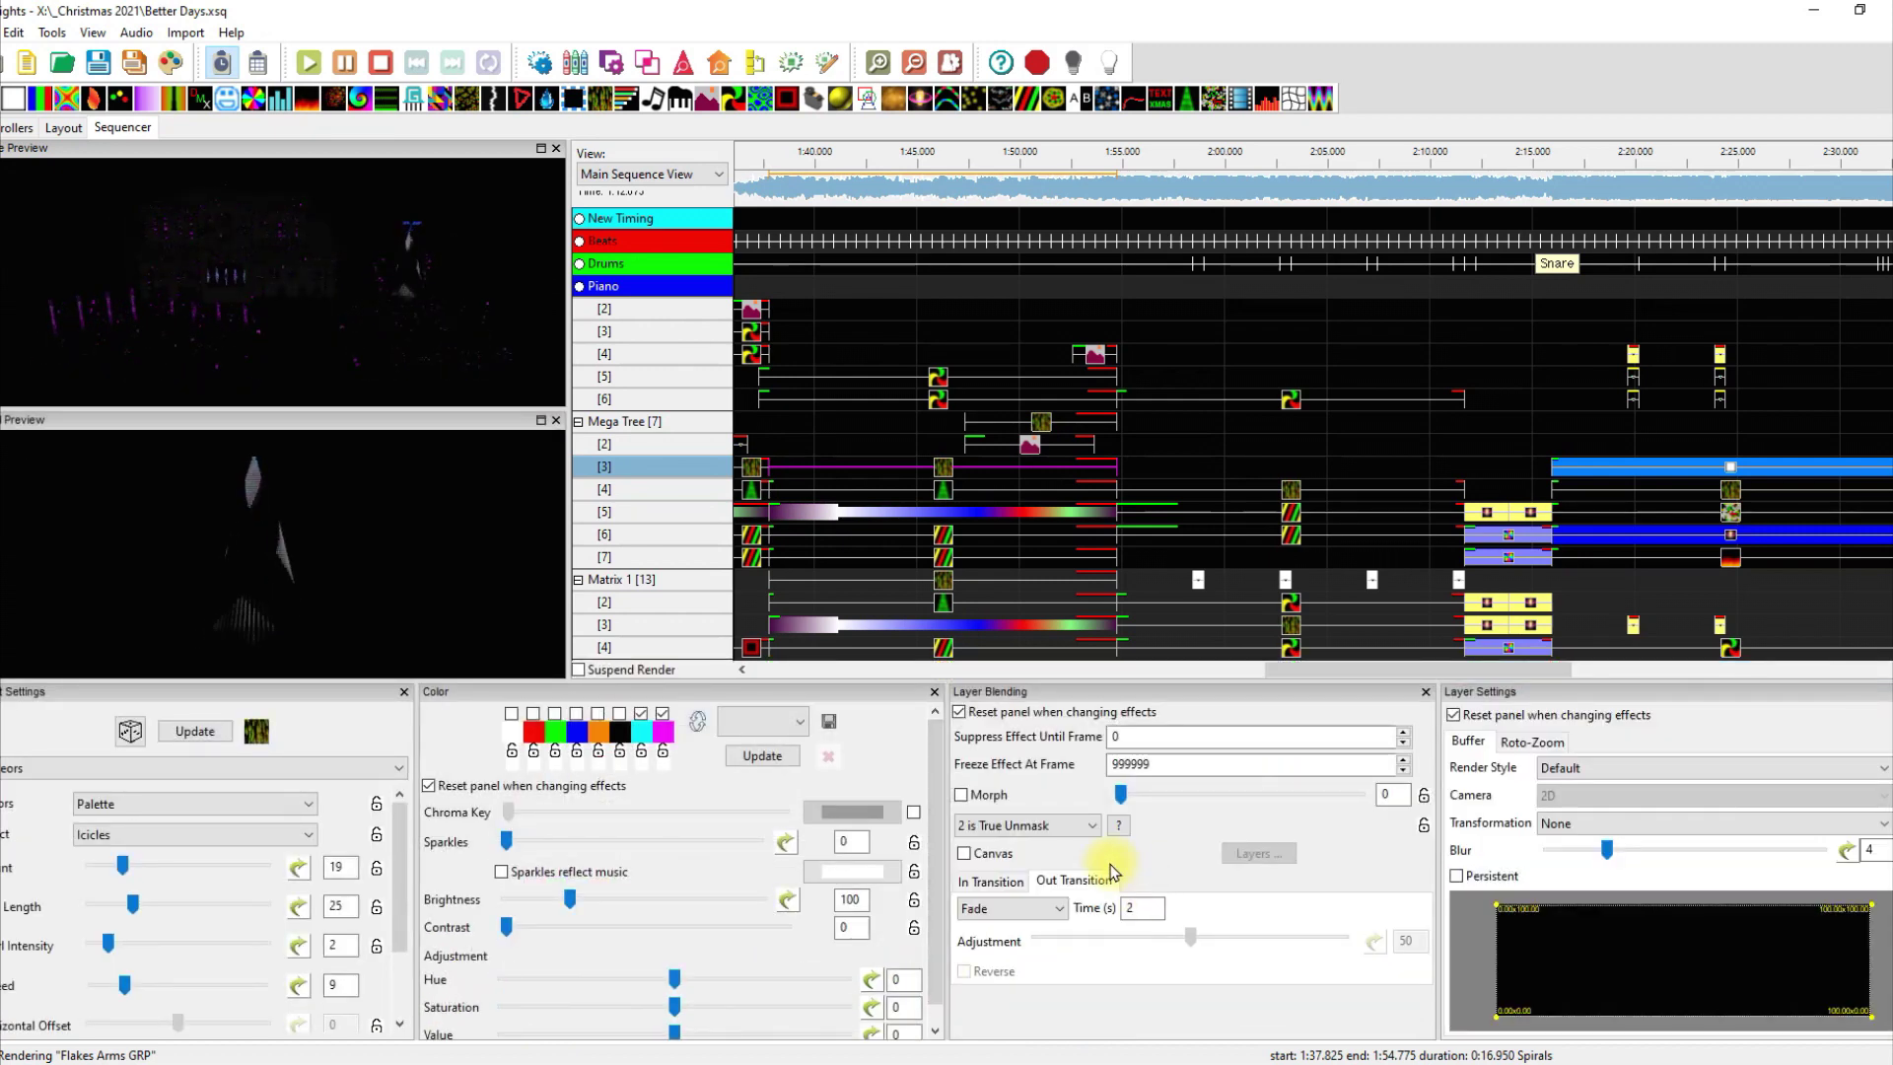
Step: Examine the Tree, Morph and Spirals effects and their layer blending on Mega Tree layers 4, 5 and 6
left_click(942, 492)
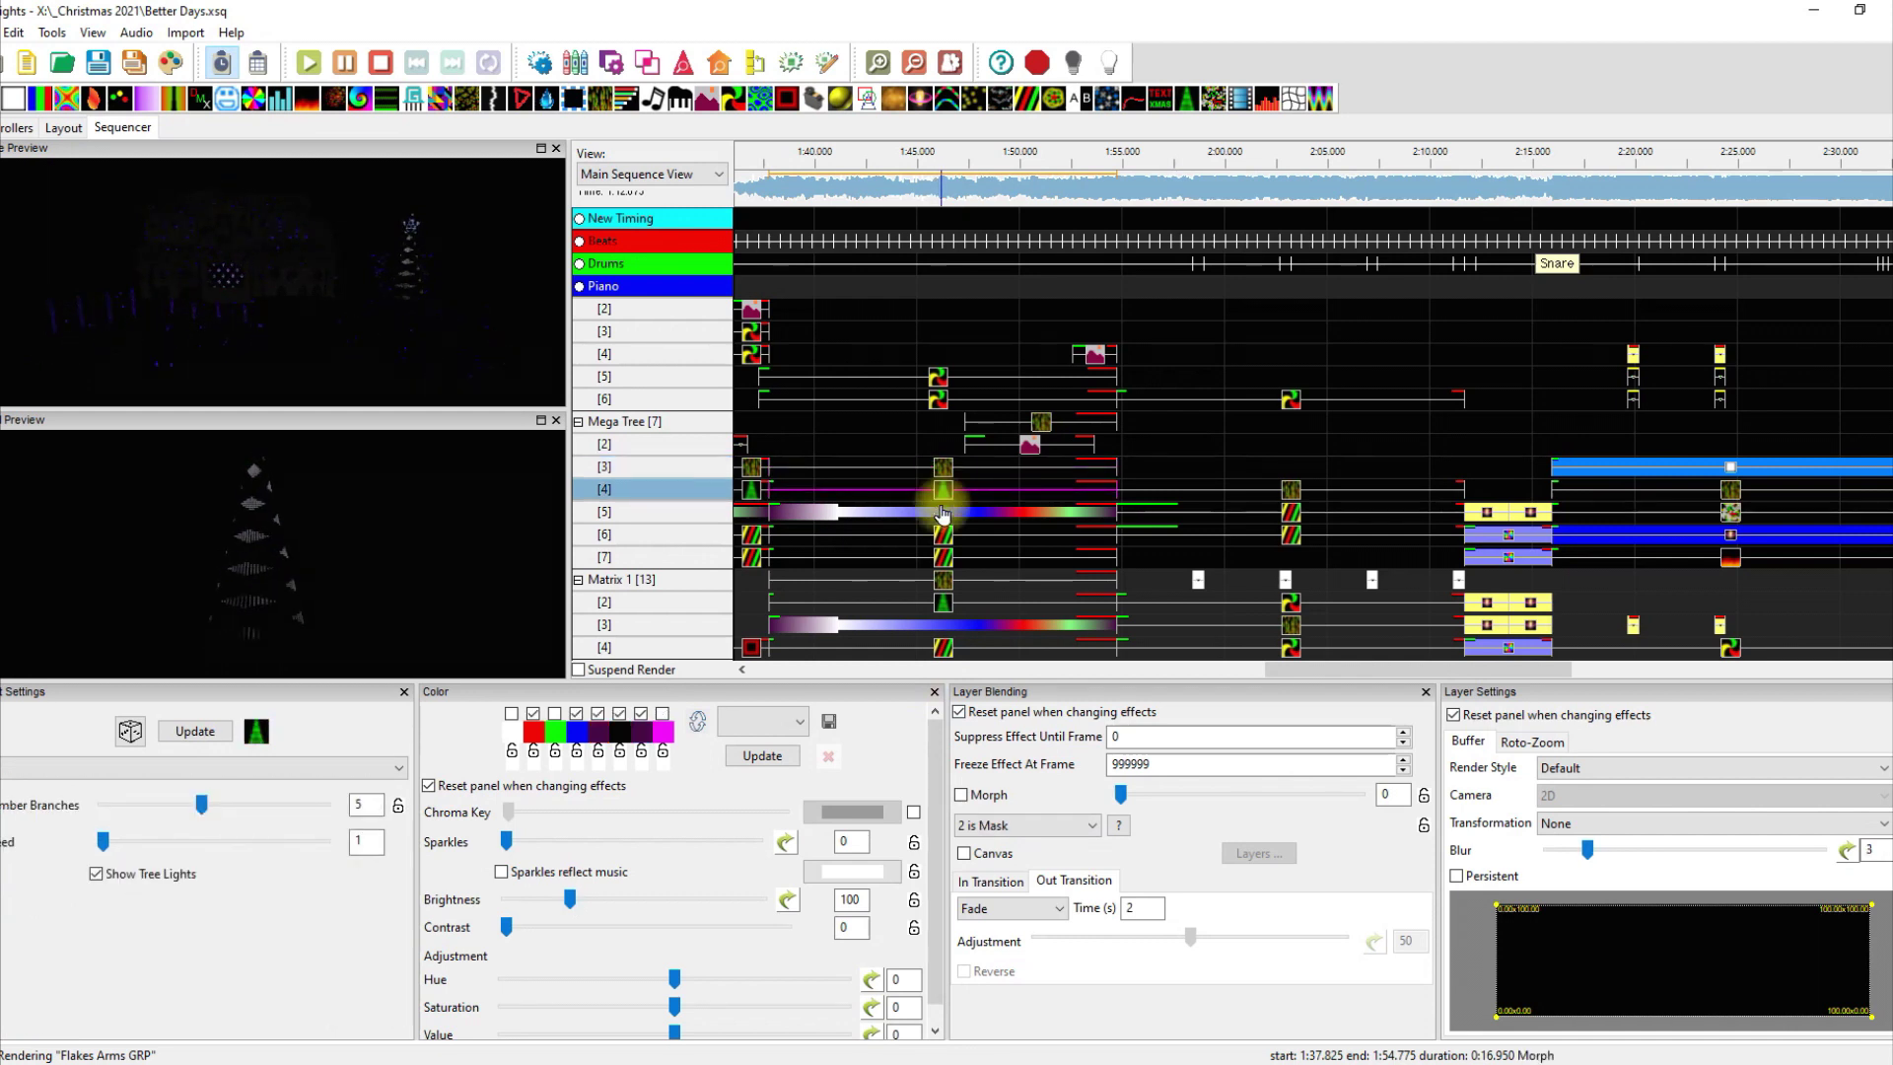
left_click(942, 512)
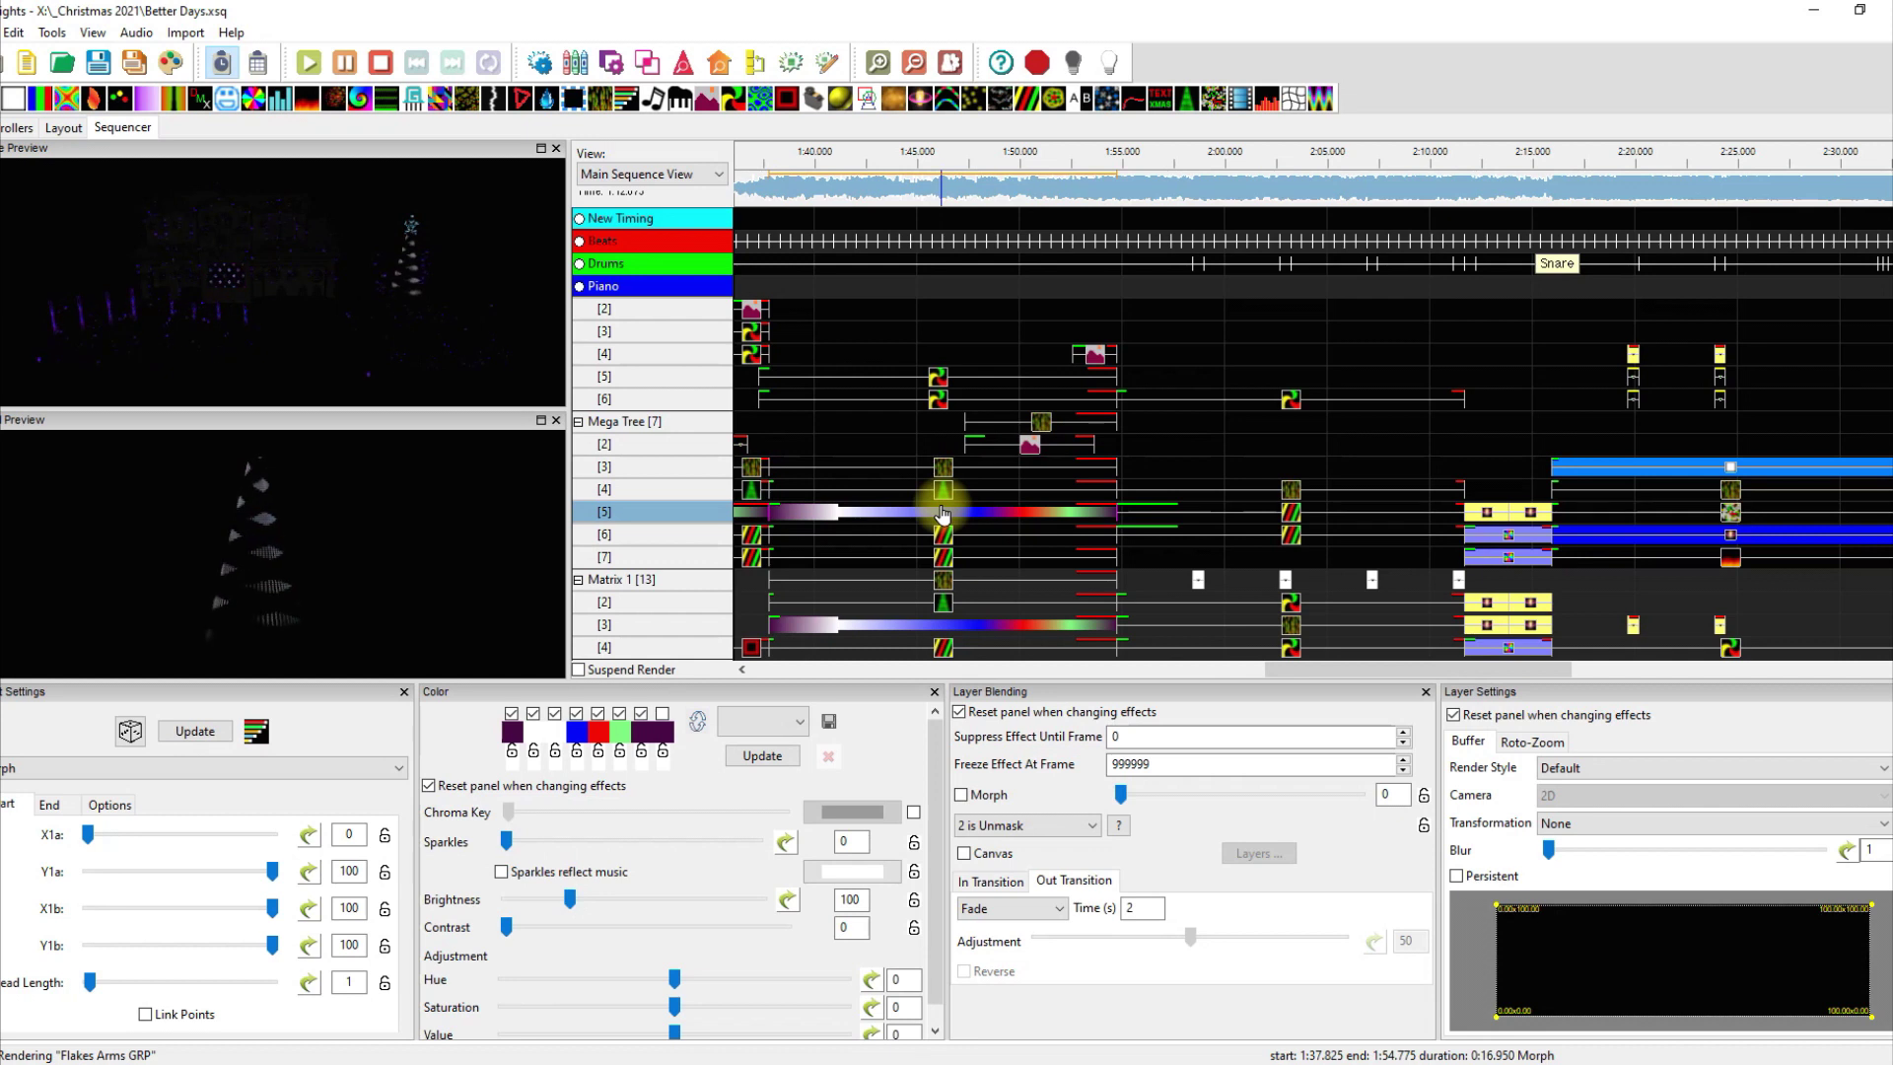
left_click(938, 535)
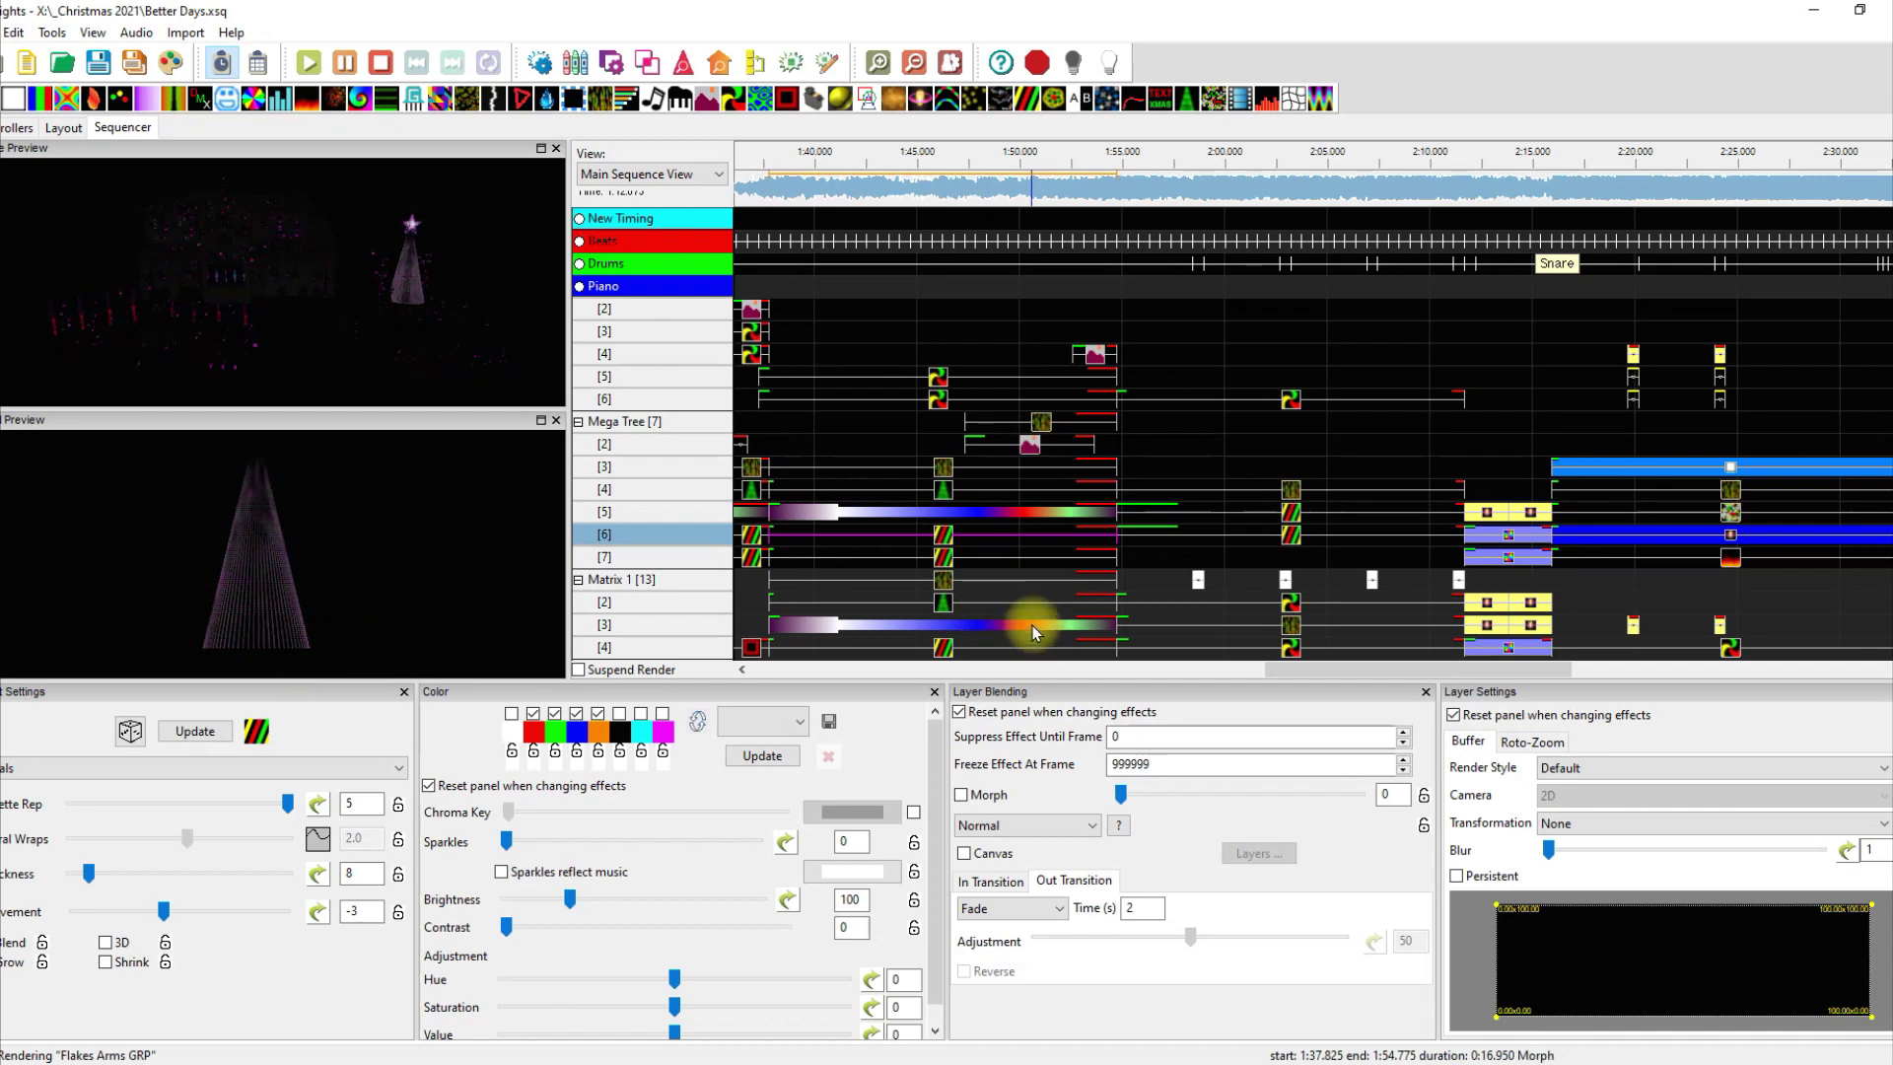
Step: Inspect the Meteors, Tree, Morph and Spirals effects stacked on the top four layers of Matrix 1
scroll(1032, 625, "down", 2)
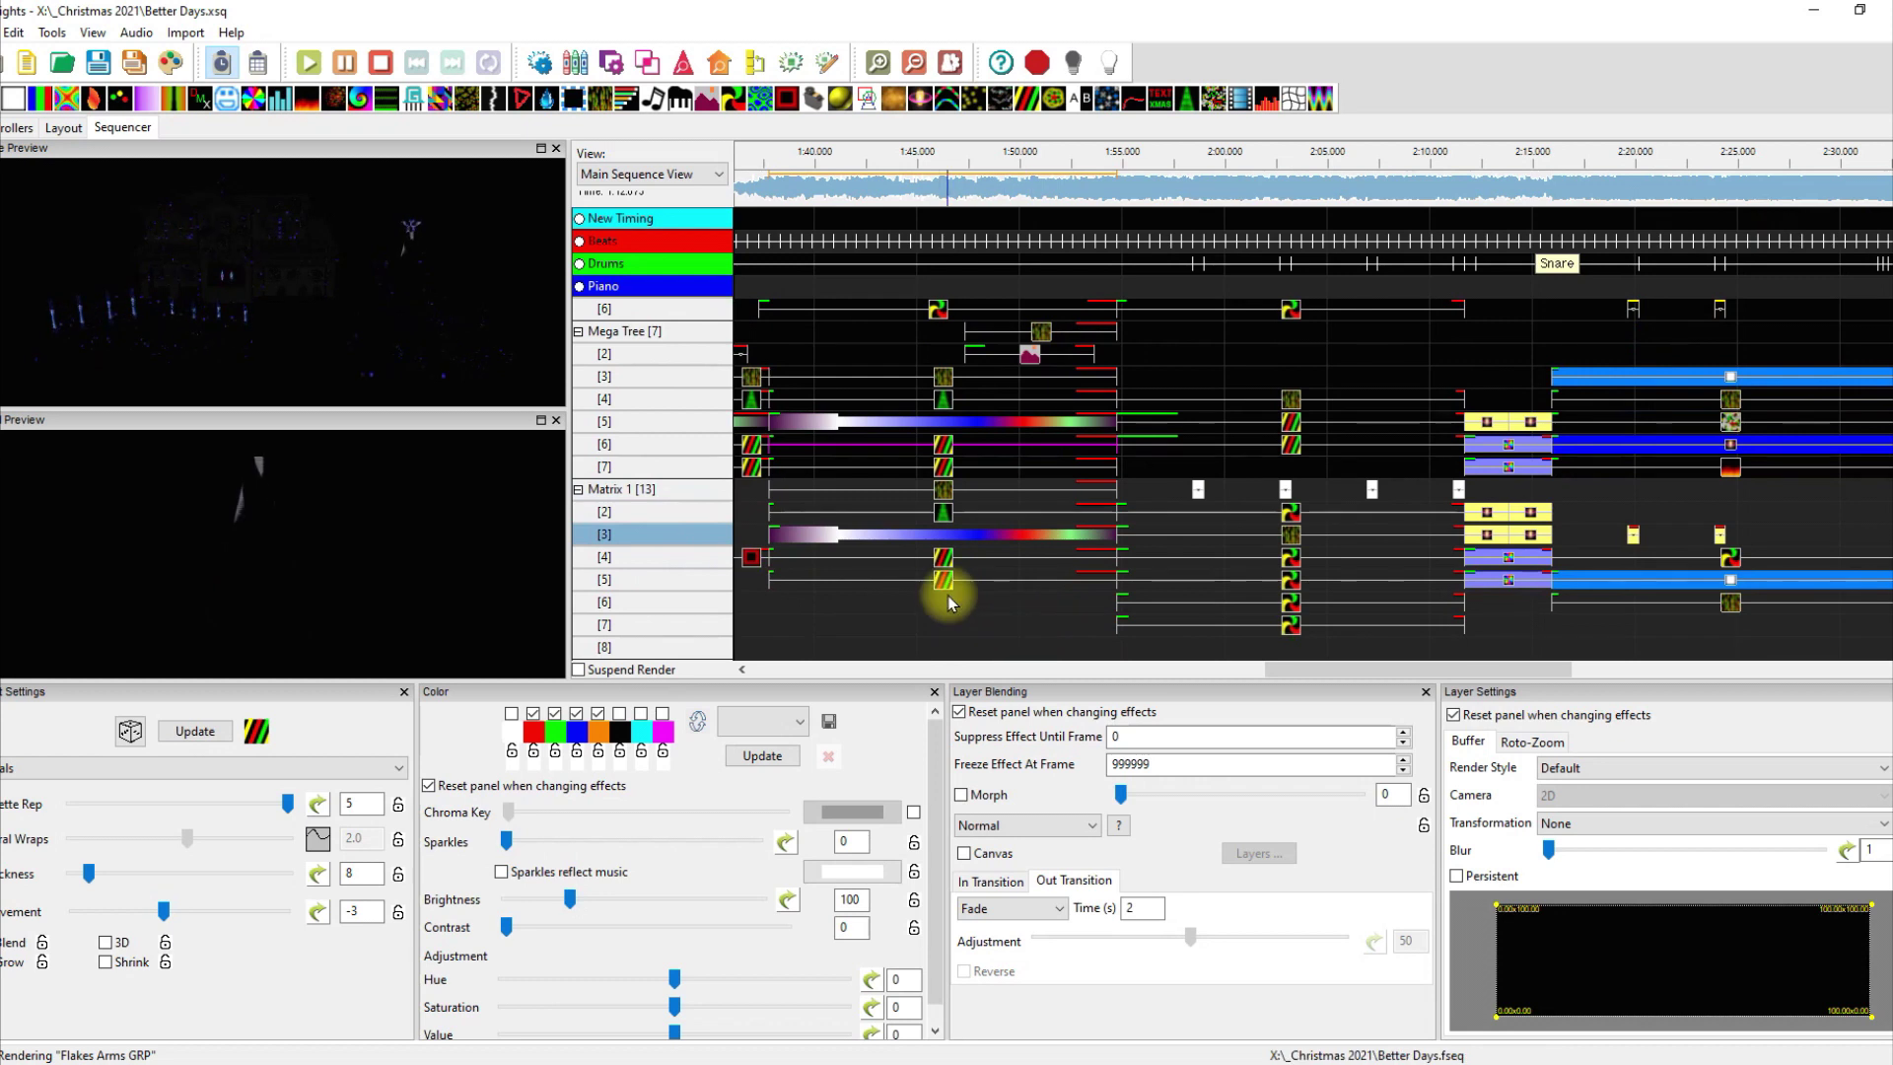
left_click(947, 564)
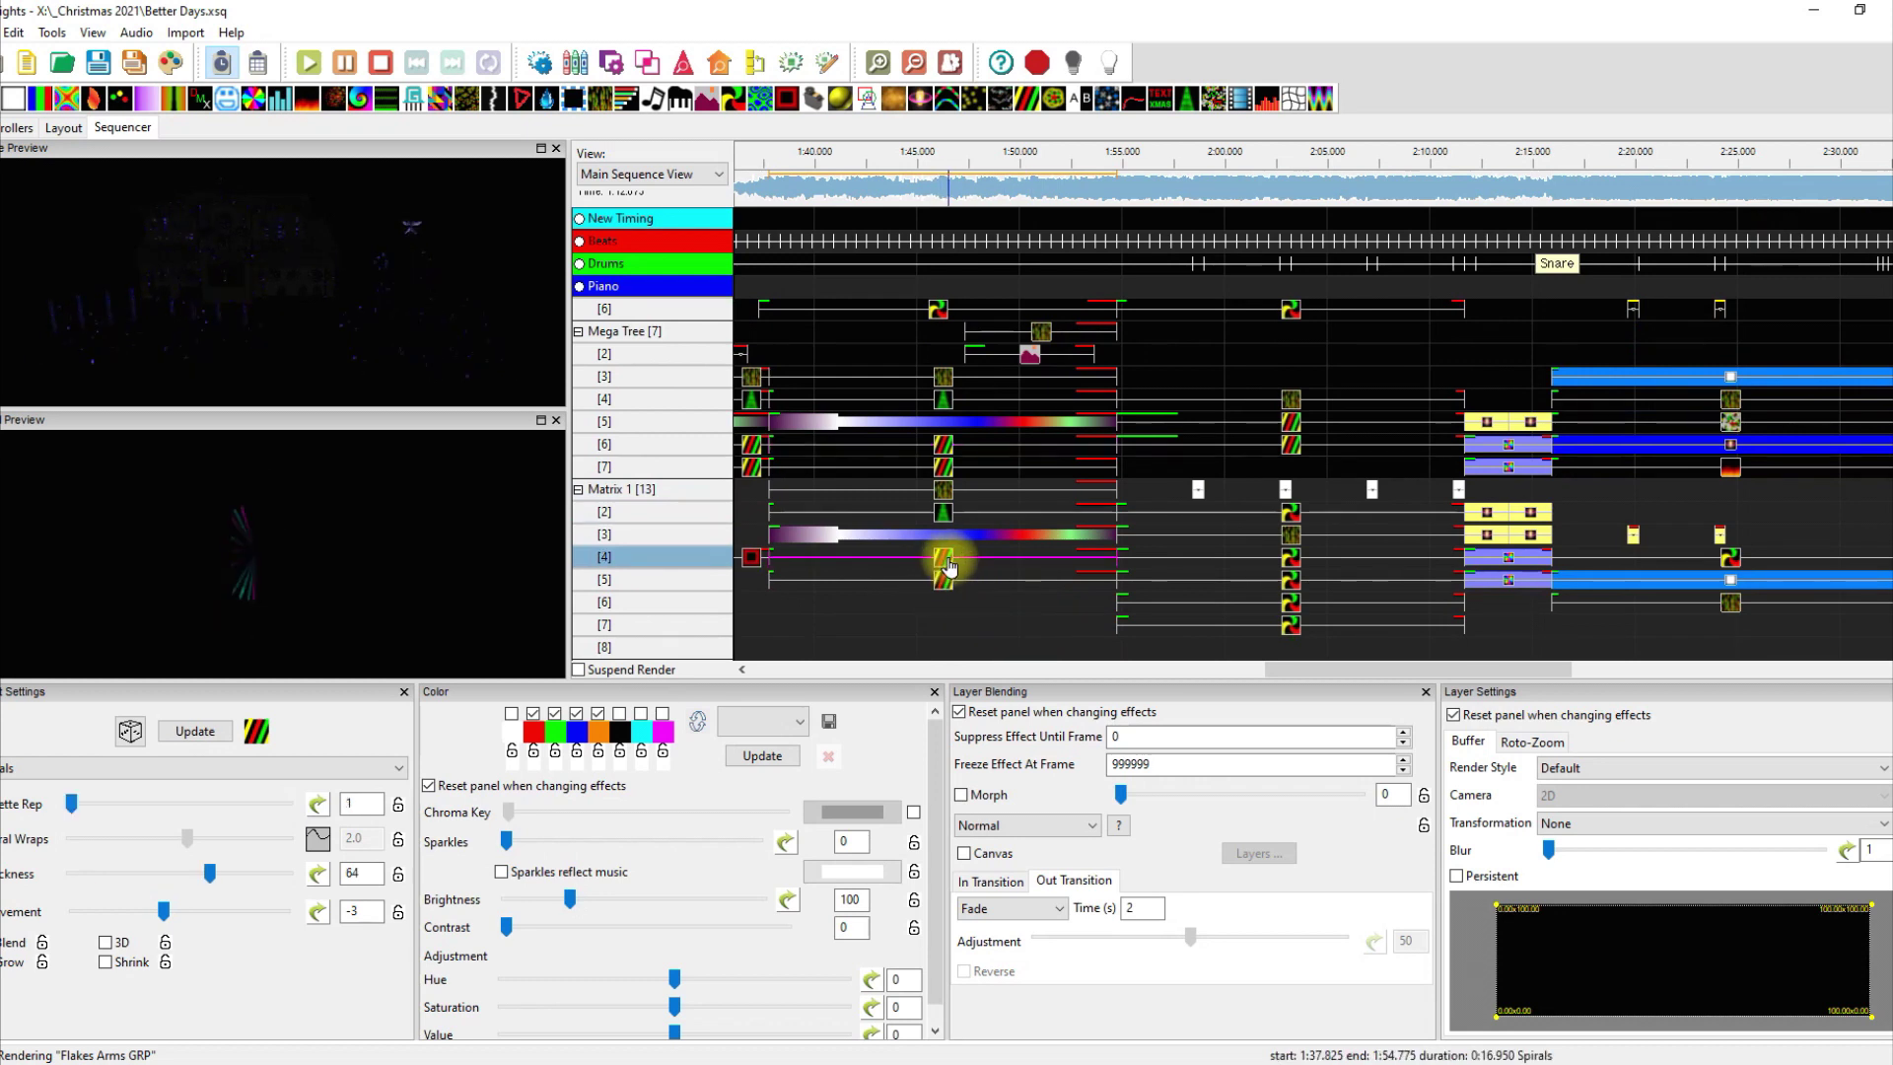
left_click(941, 490)
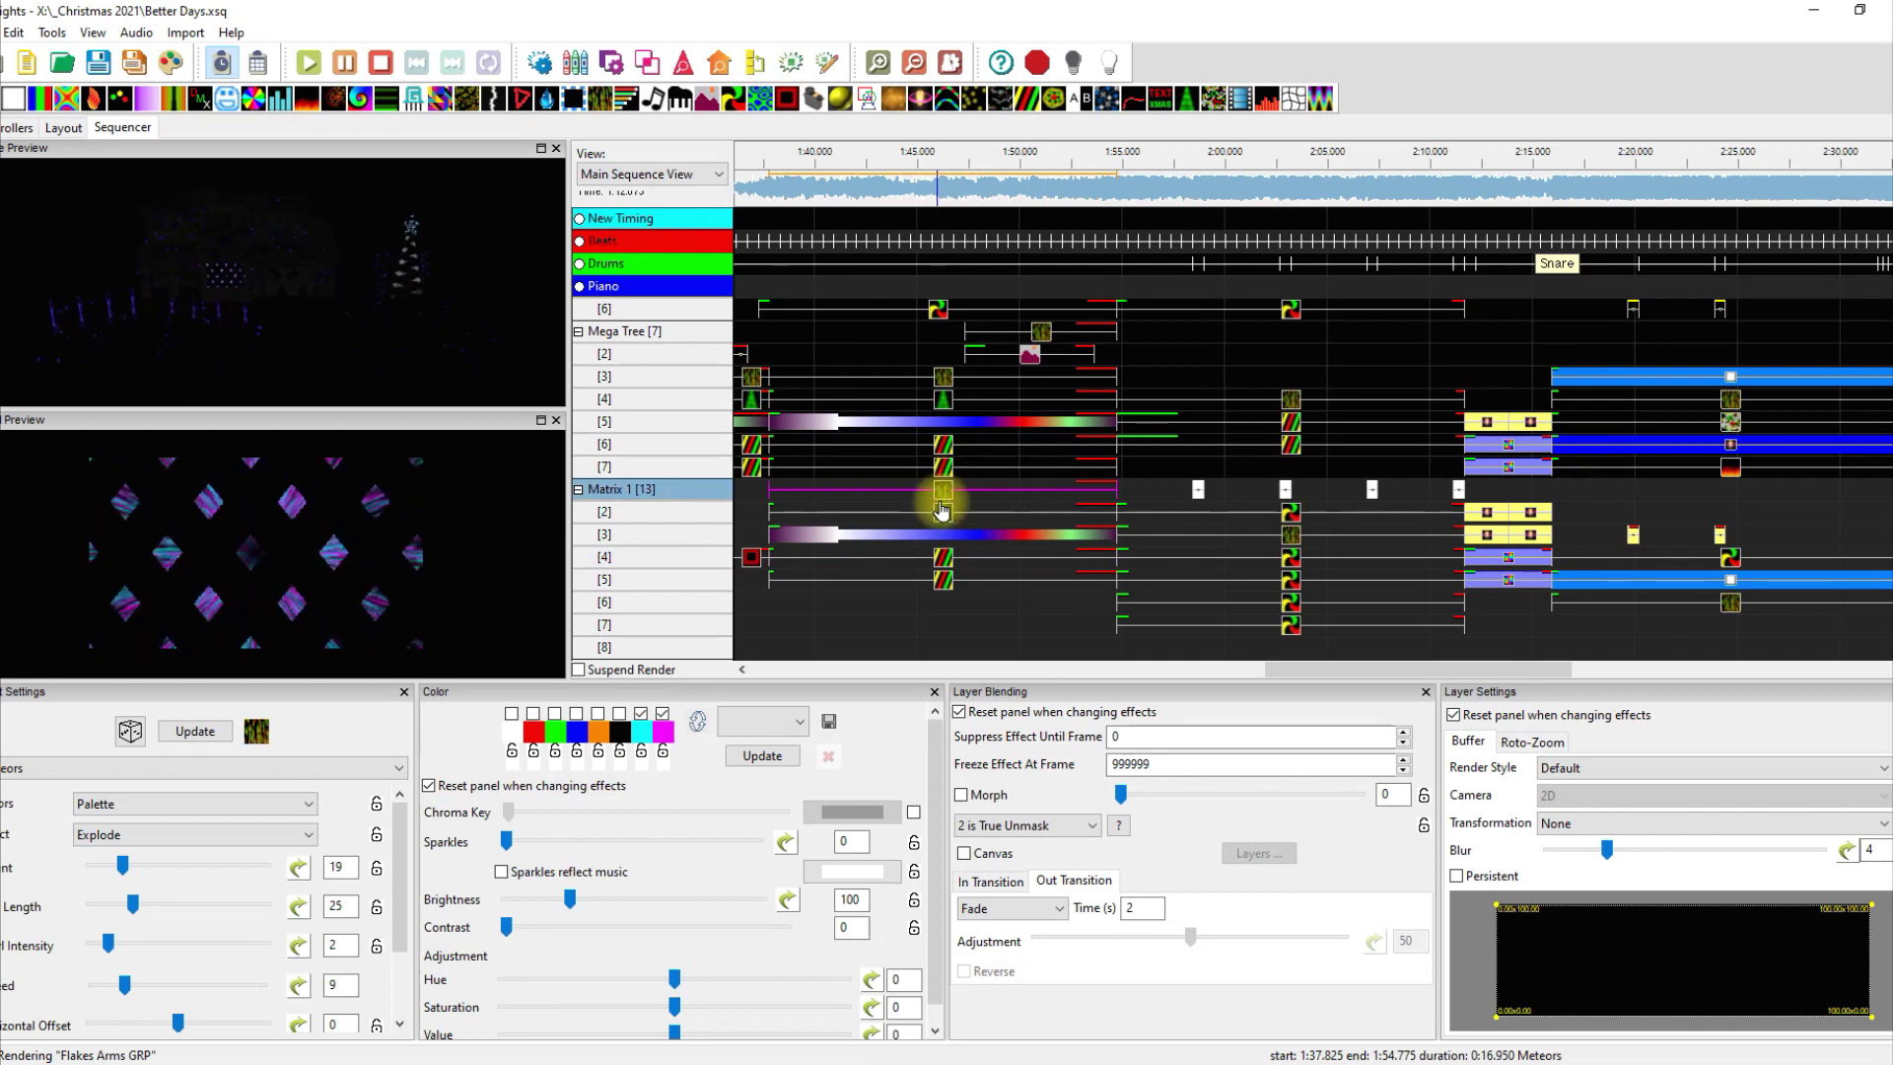
left_click(942, 512)
left_click(944, 535)
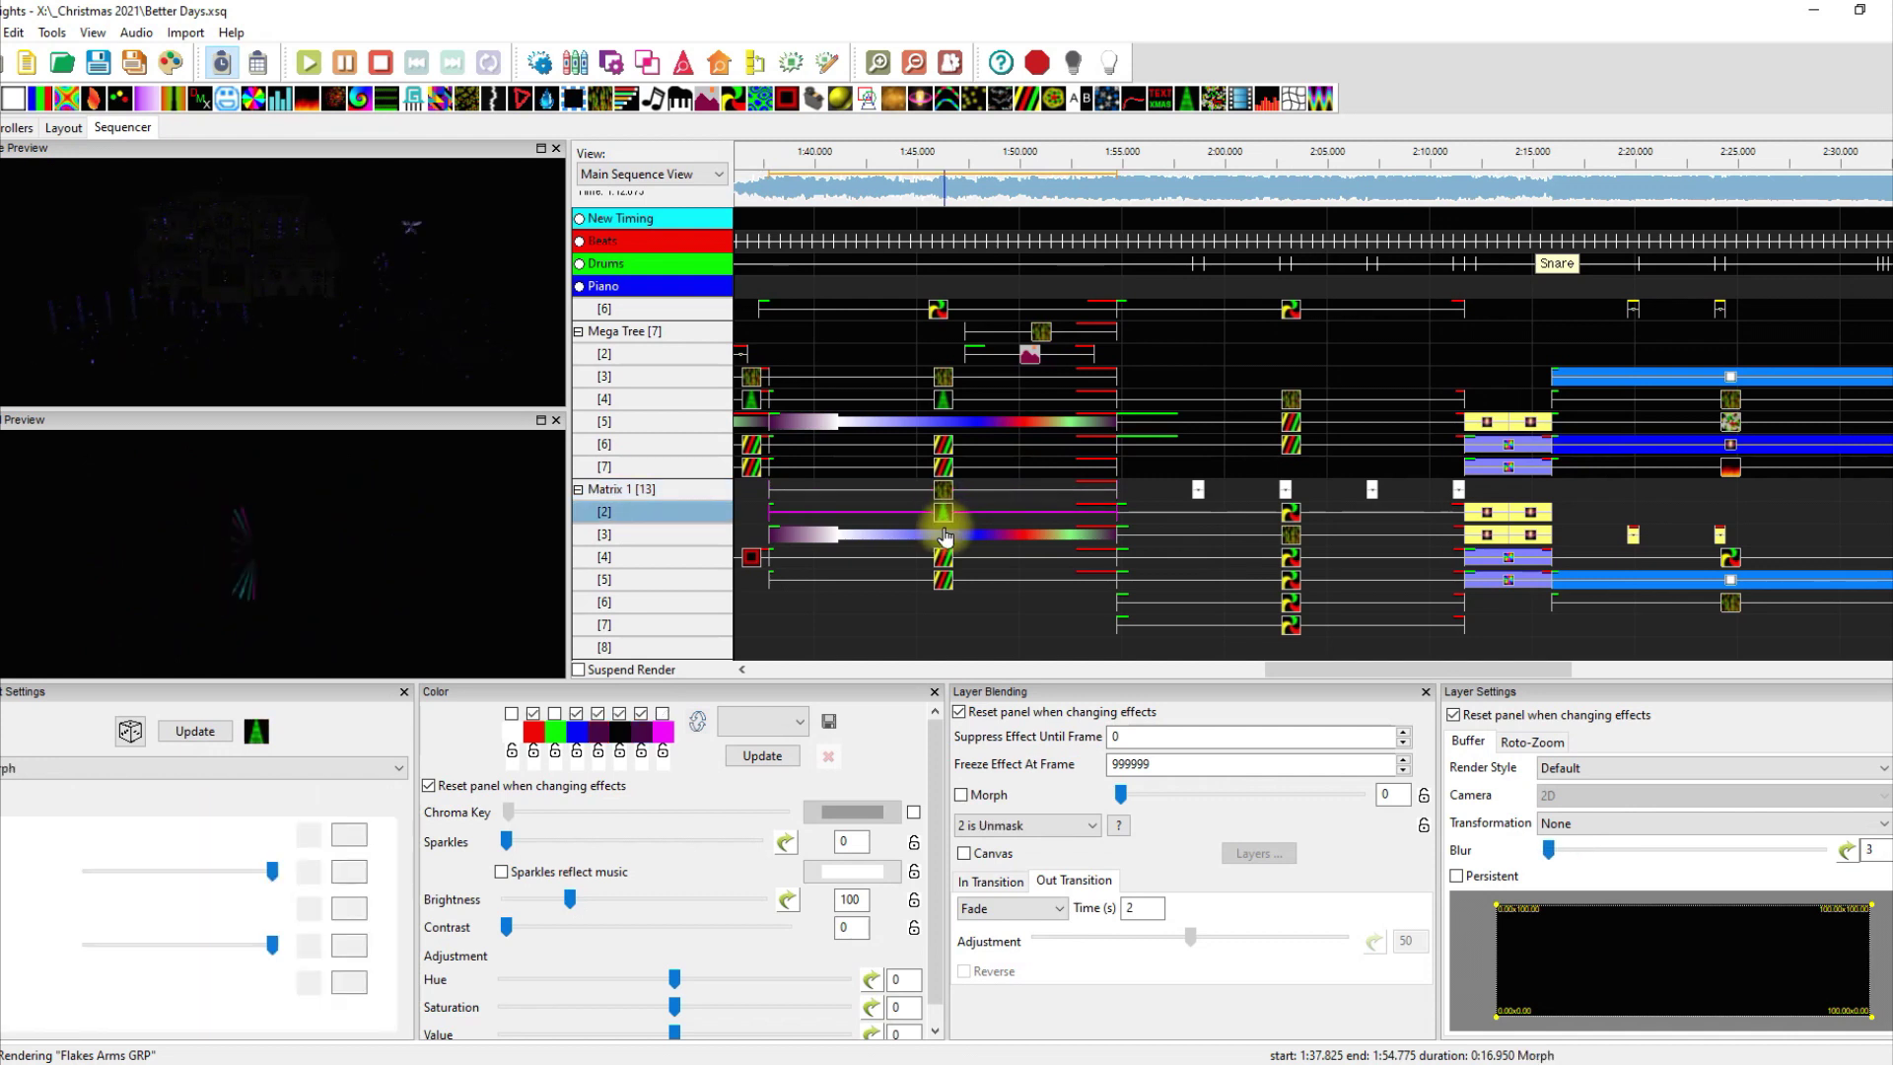
left_click(948, 558)
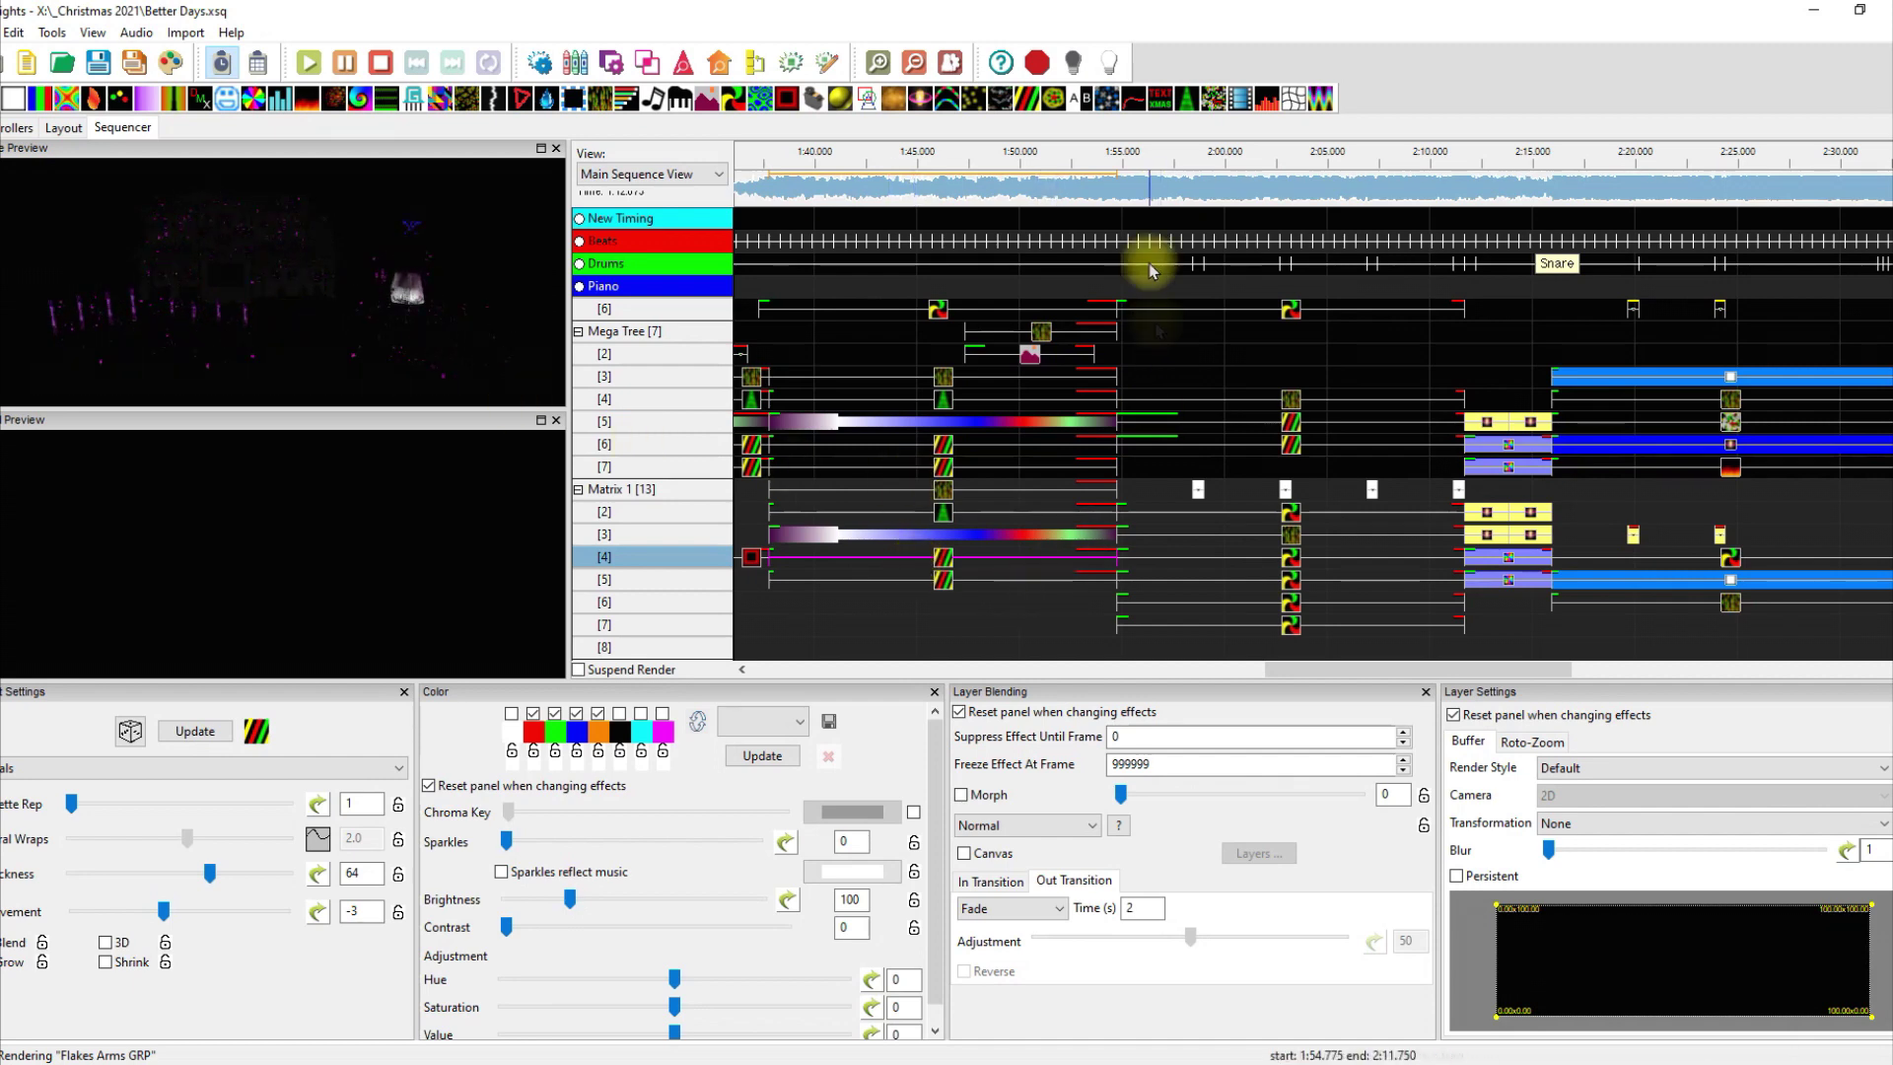
Step: Check the enlarged house preview, restore it, and play the section from about 1:54 with the preview enlarged again
left_click(541, 149)
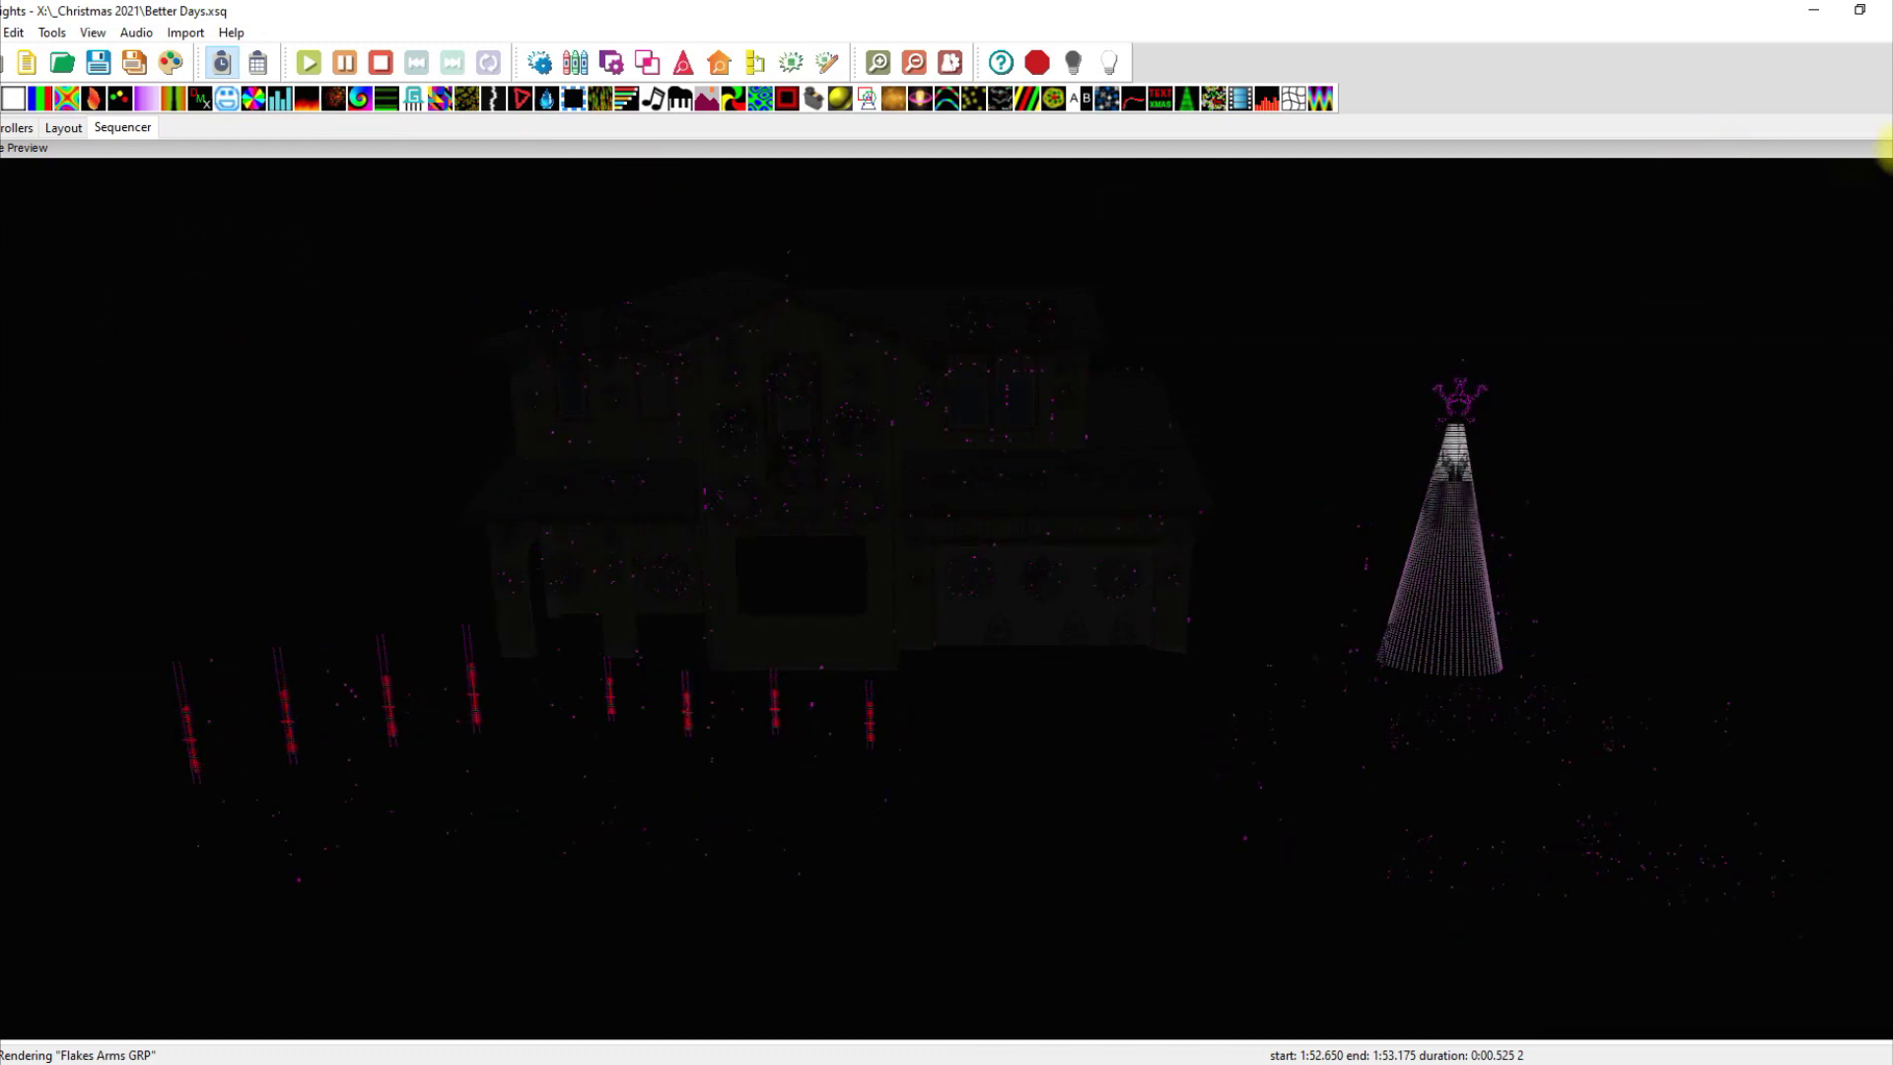
left_click(1873, 148)
left_click(1107, 161)
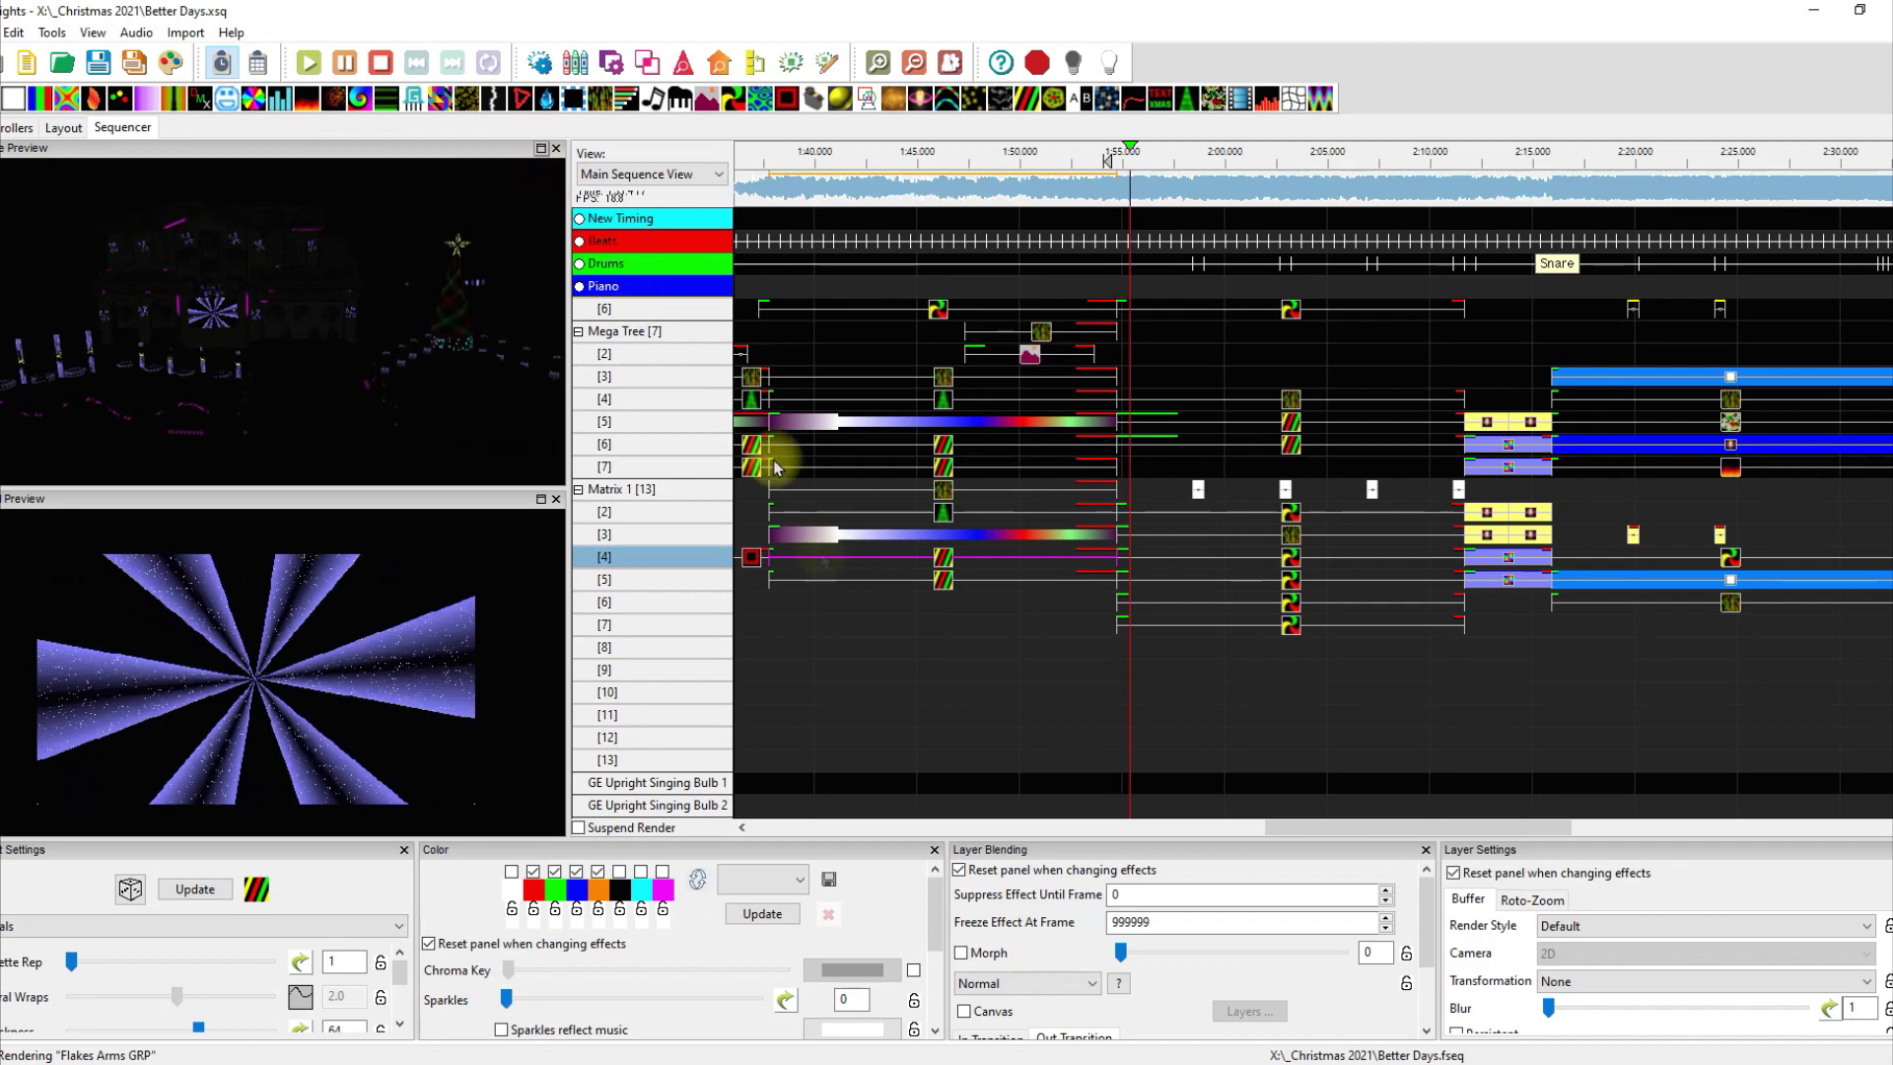
left_click(540, 150)
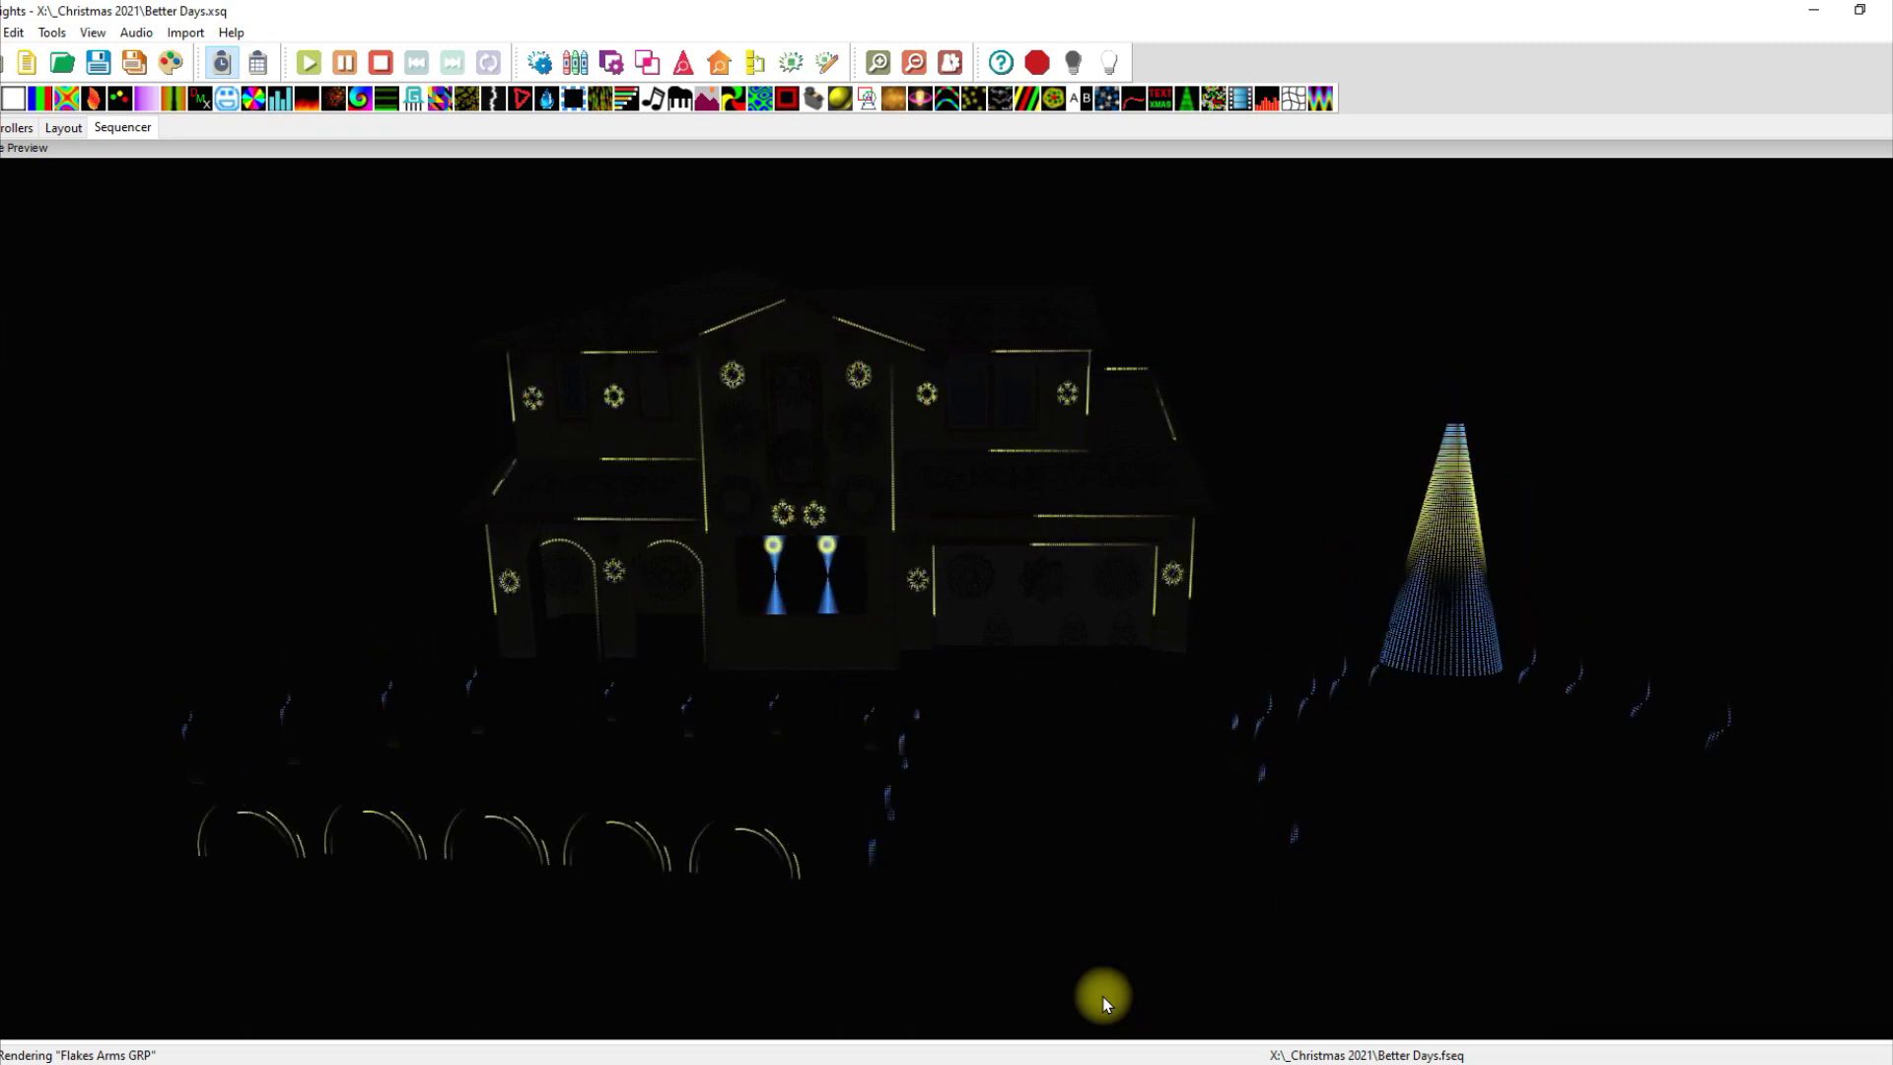
Step: Pause the section, restore the enlarged house preview, and inspect the Pinwheel effect on Tree Topper layer 6
left_click(345, 69)
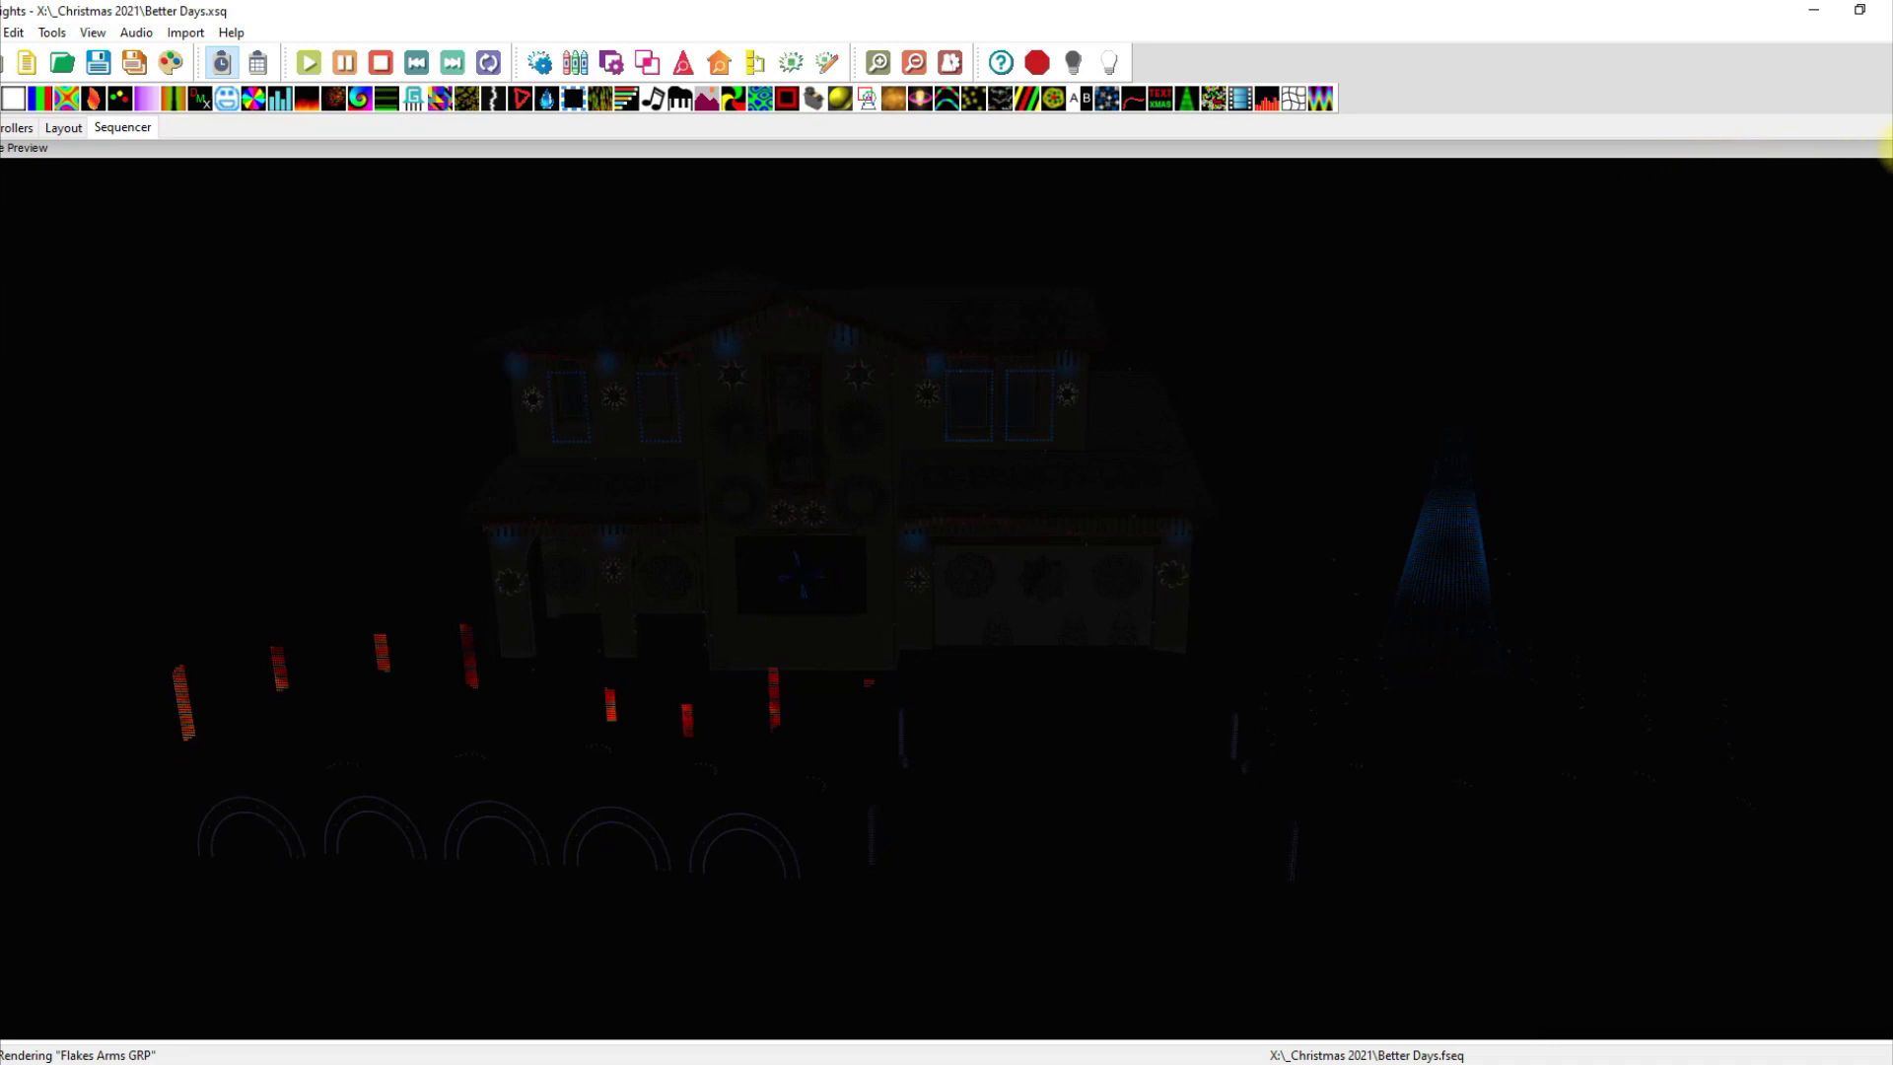
double_click(1392, 680)
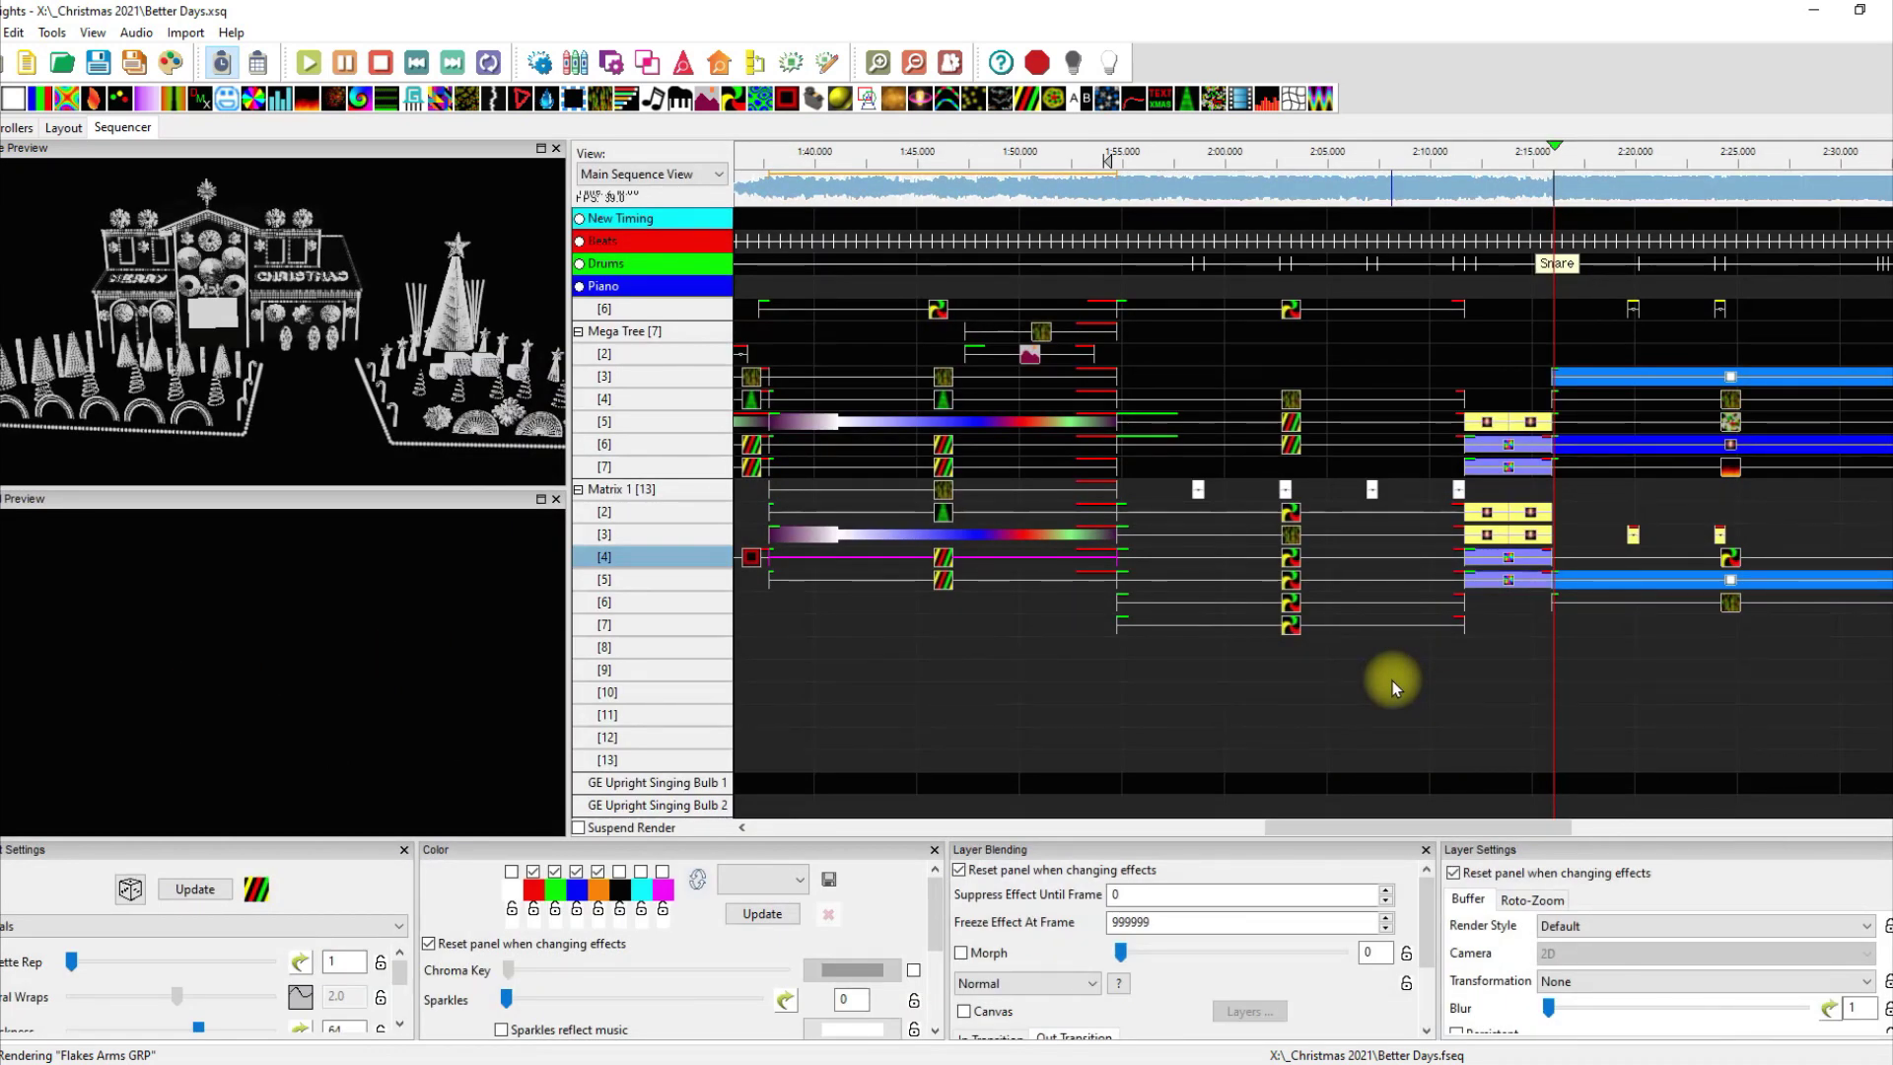
left_click(1285, 310)
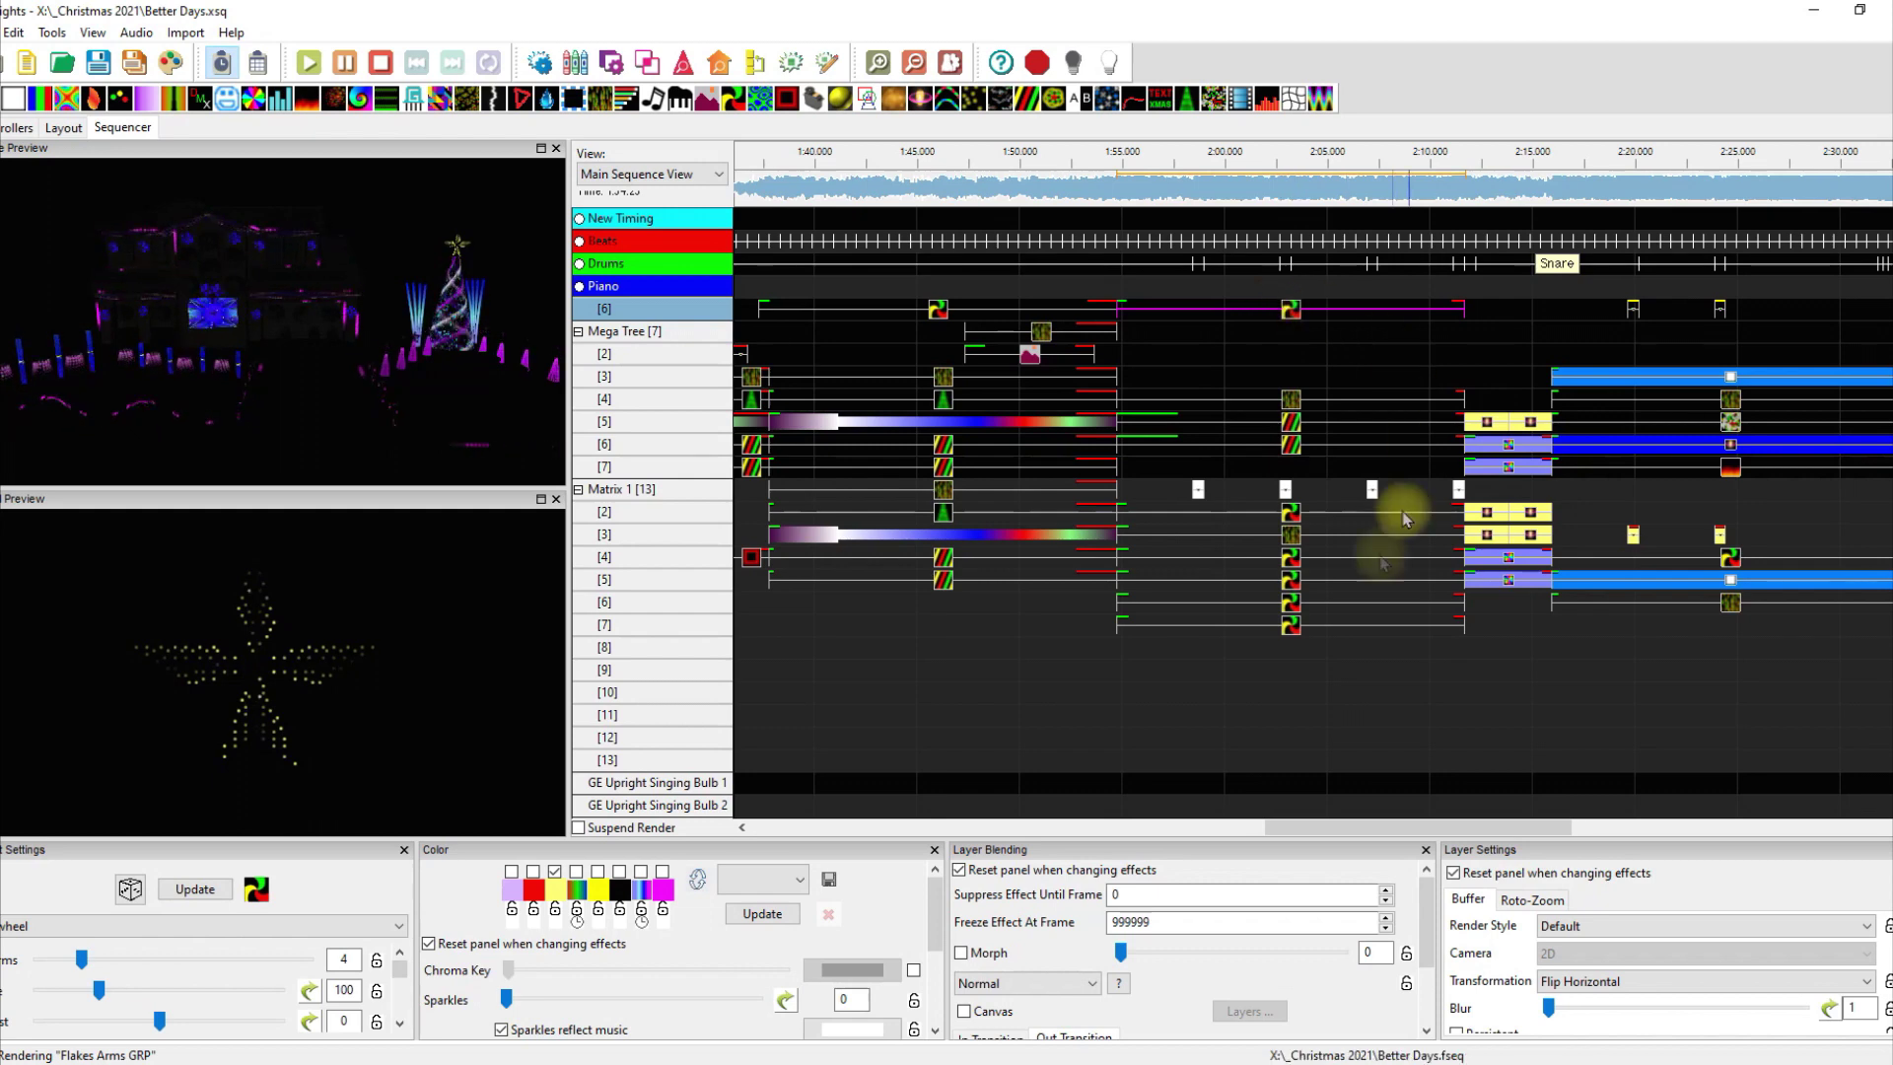
Step: Inspect the first Shockwave on Matrix 1's top layer and the Pinwheel on layer 2, enlarging the effect settings area
scroll(1311, 601, "up", 3)
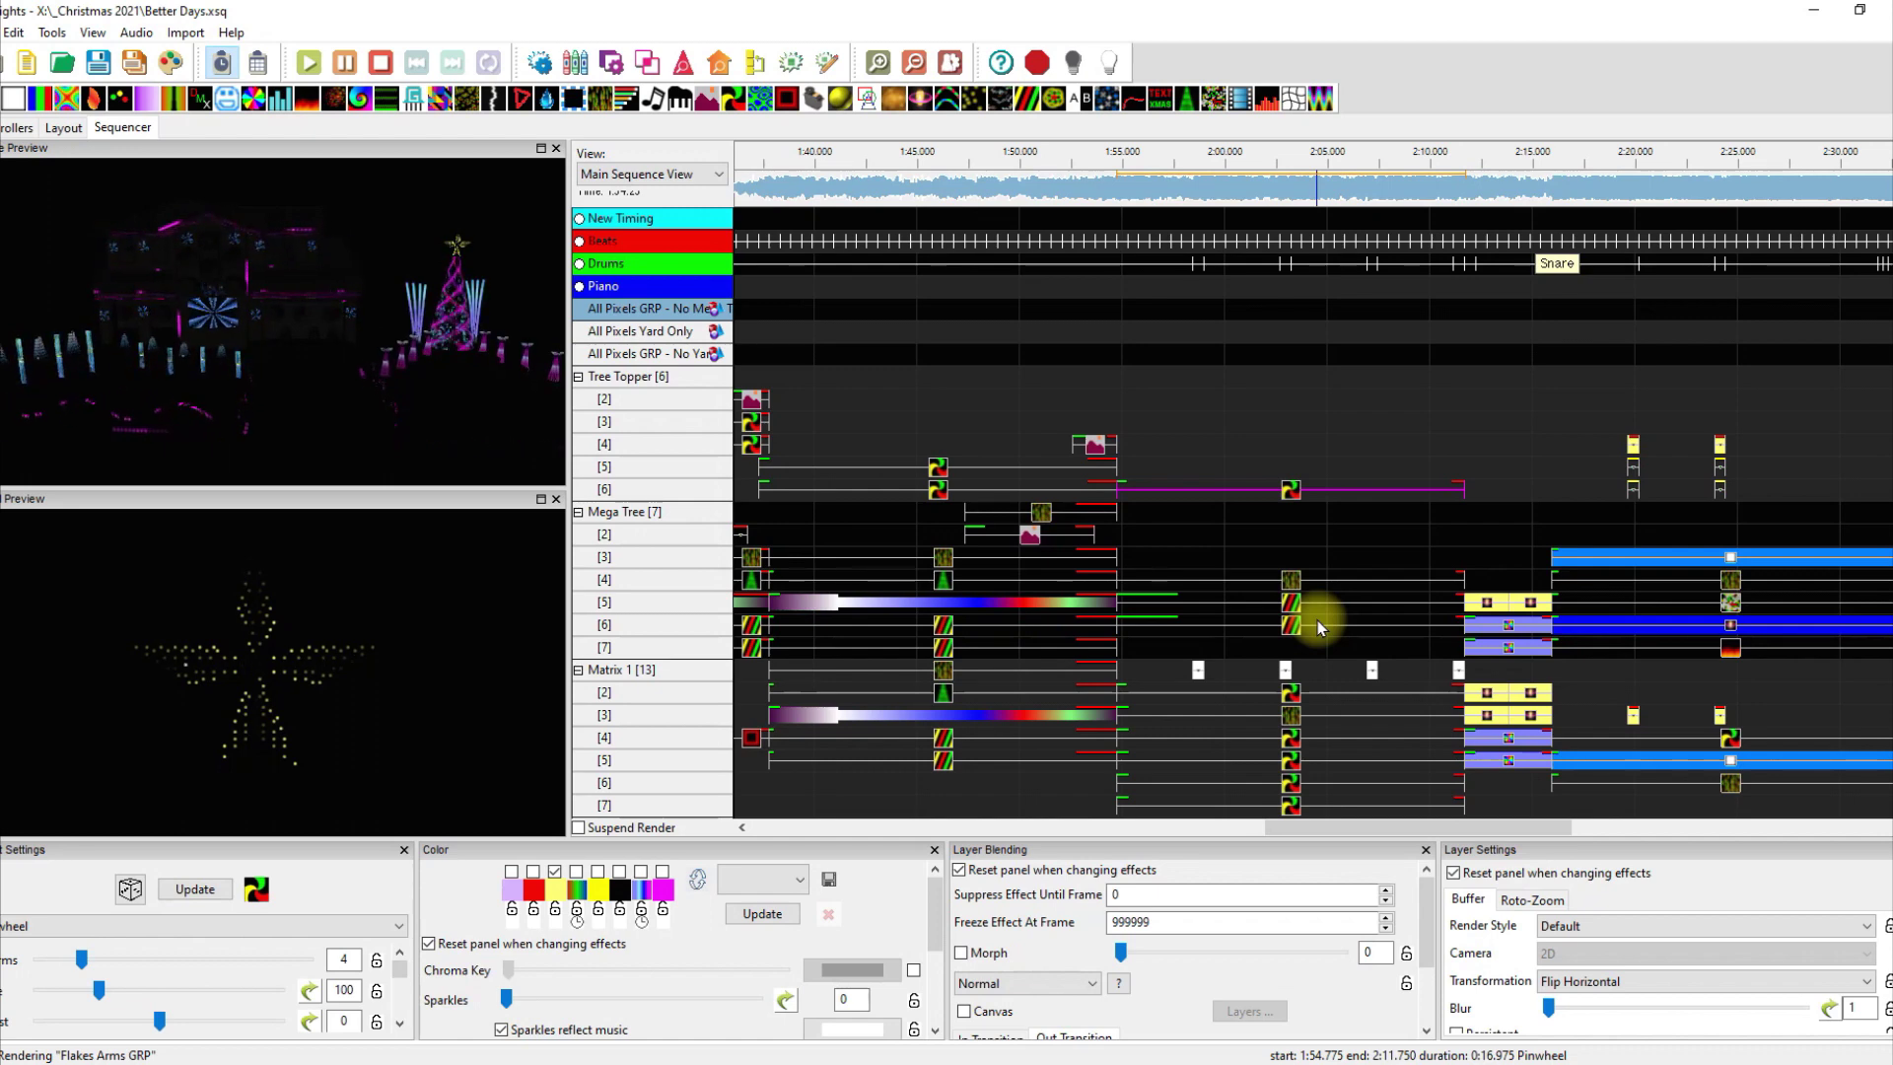
scroll(1319, 626, "down", 1)
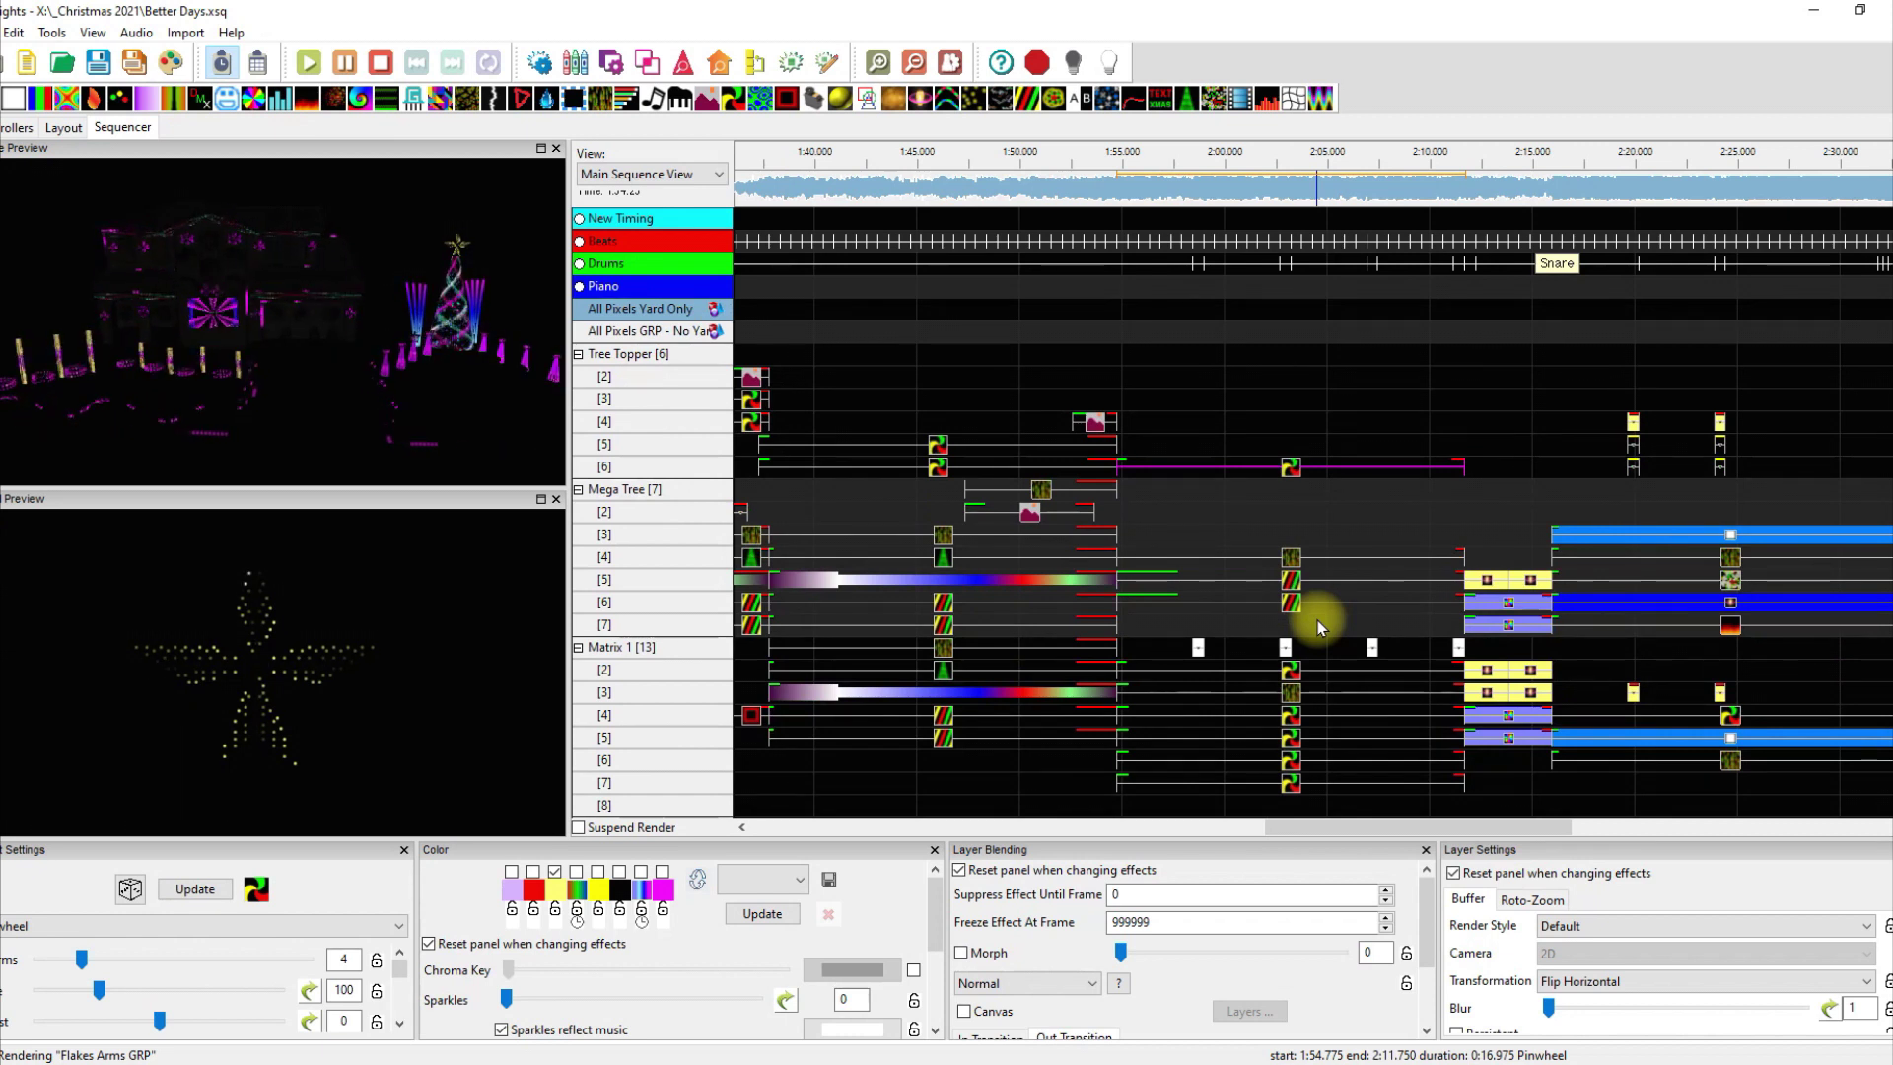
scroll(1317, 619, "down", 2)
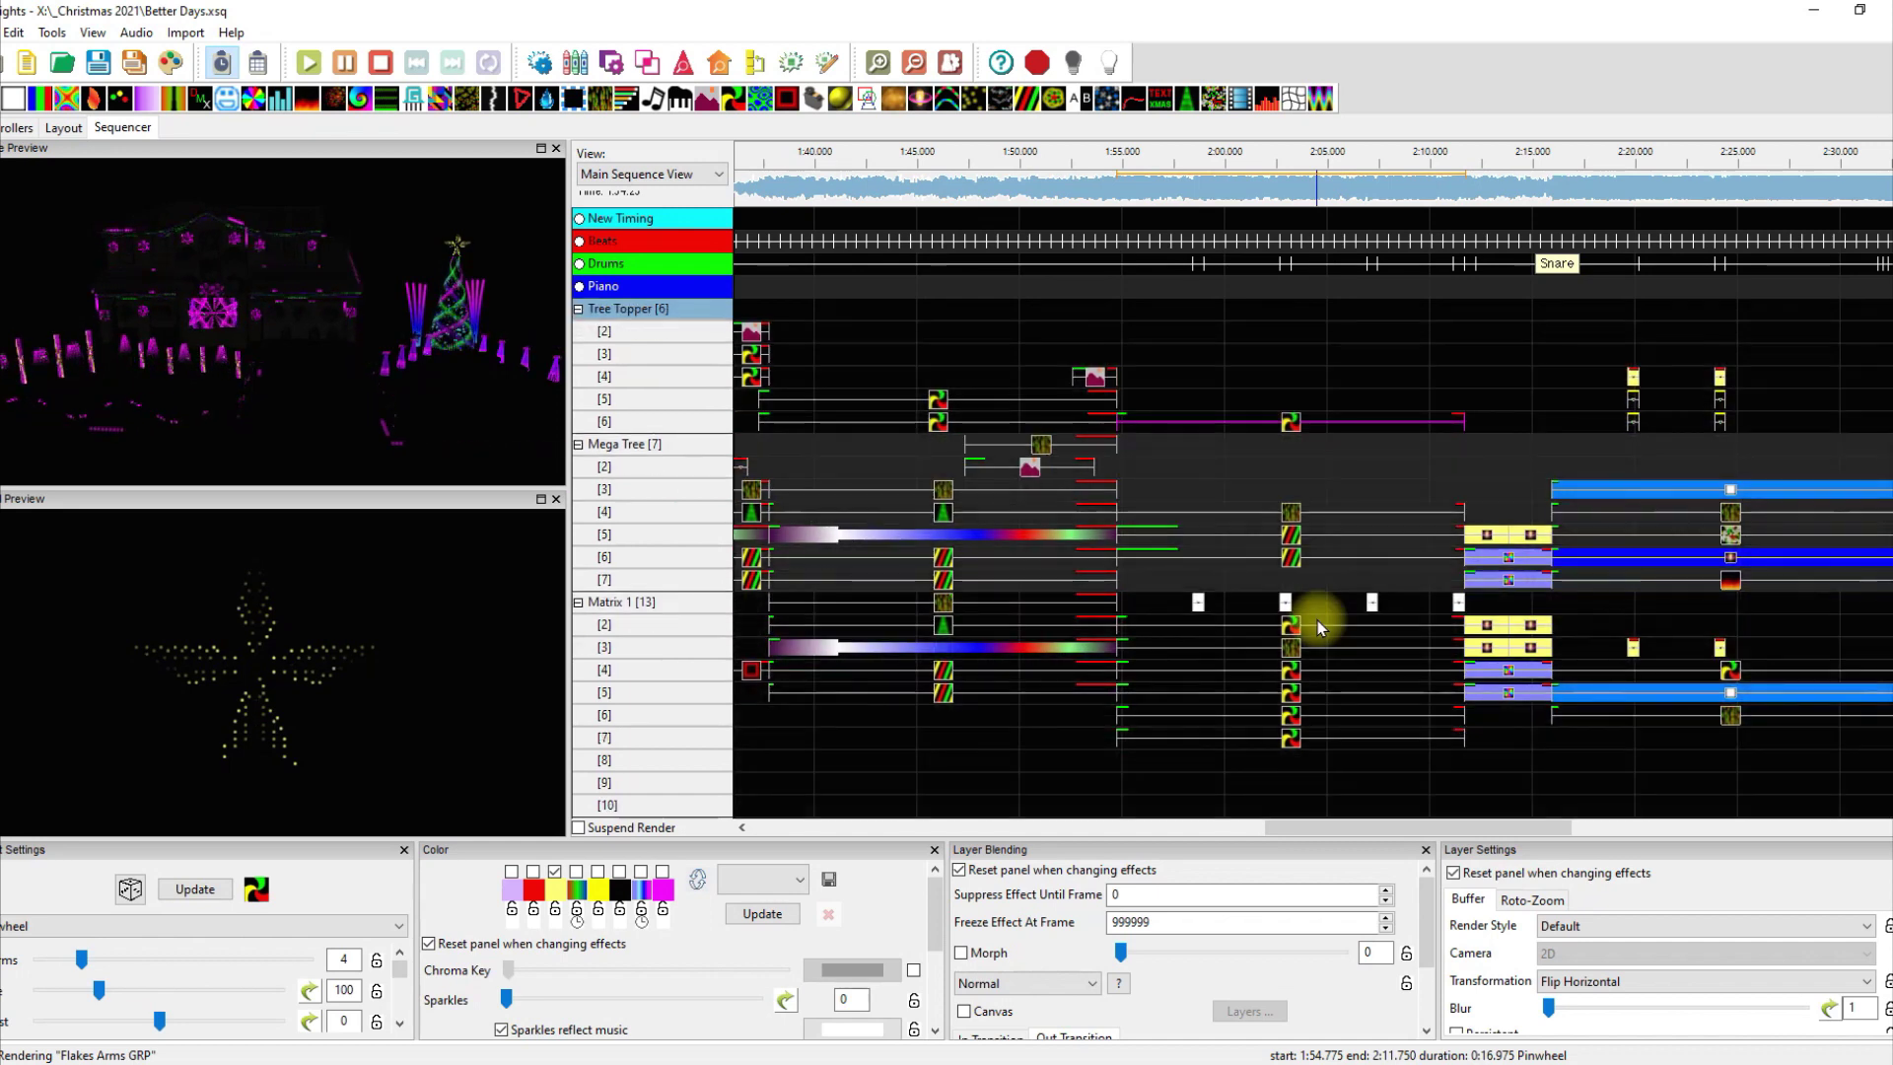
left_click(1201, 601)
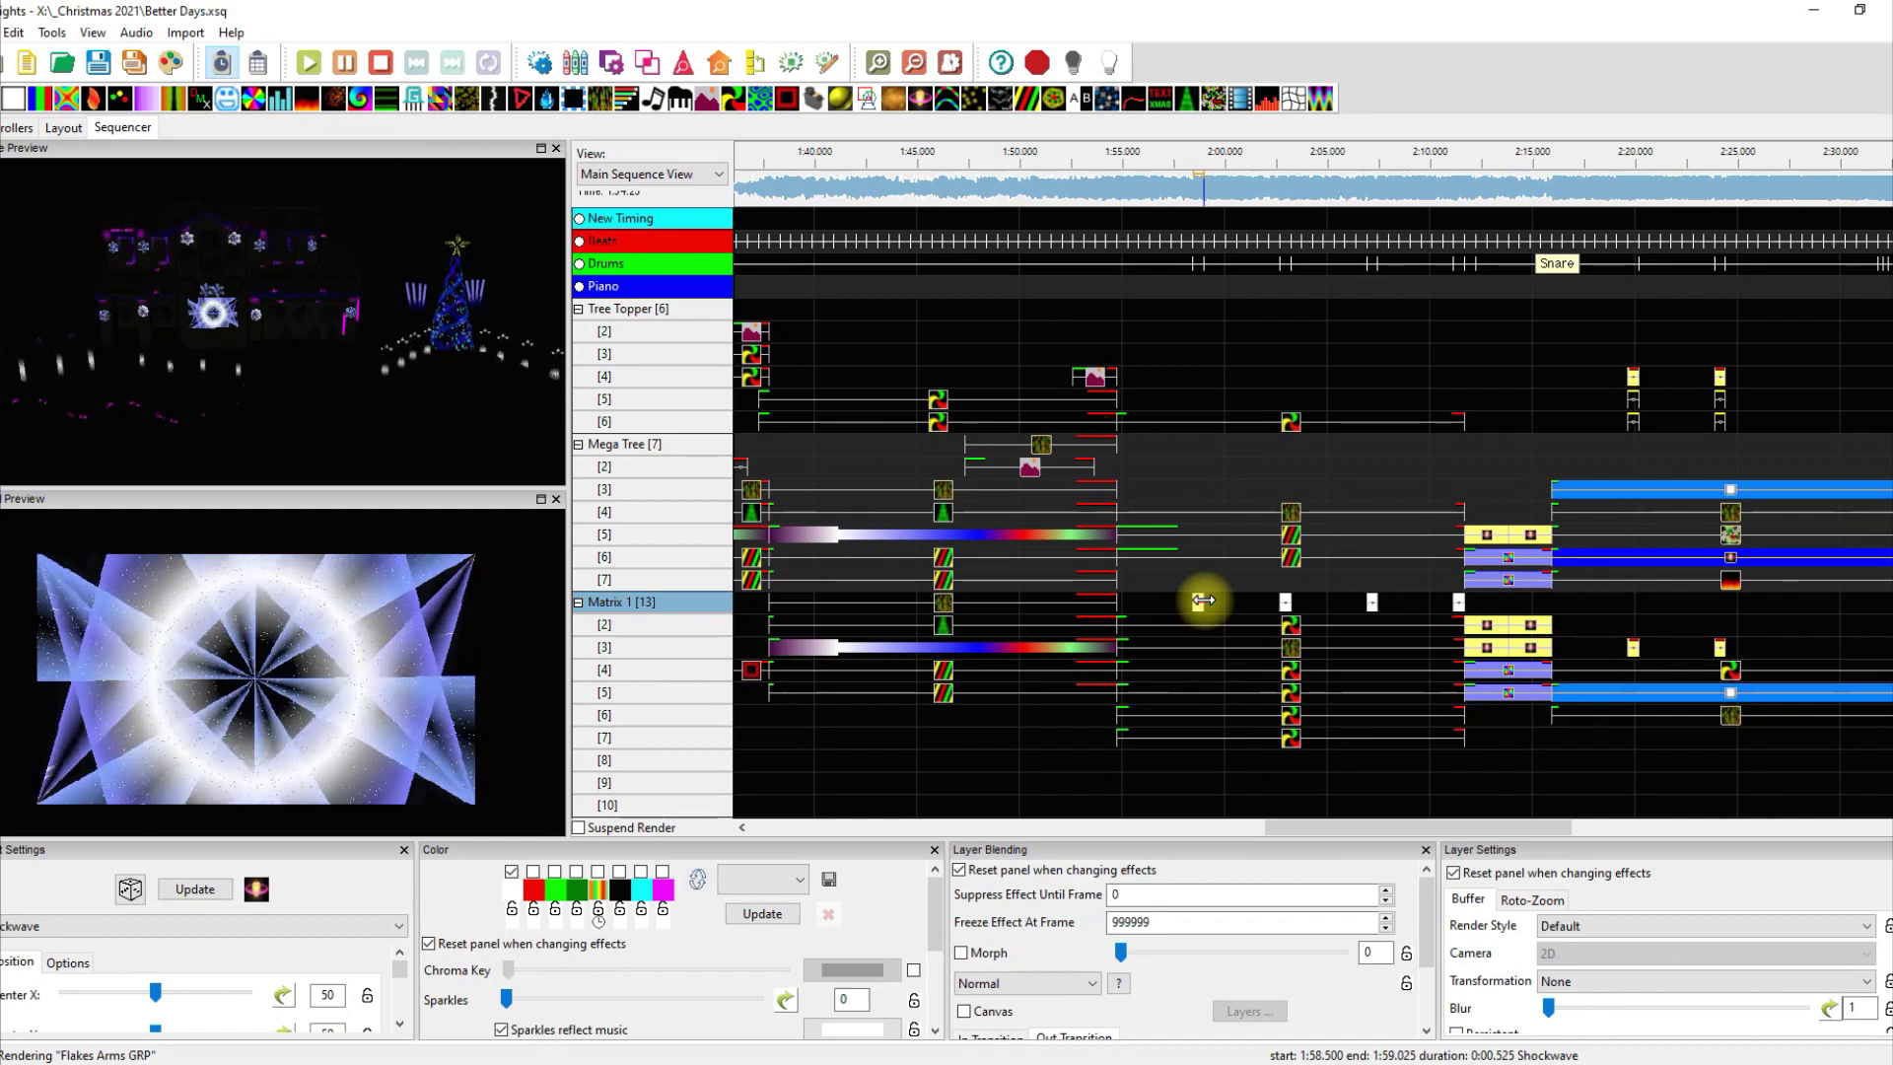
left_click(1293, 631)
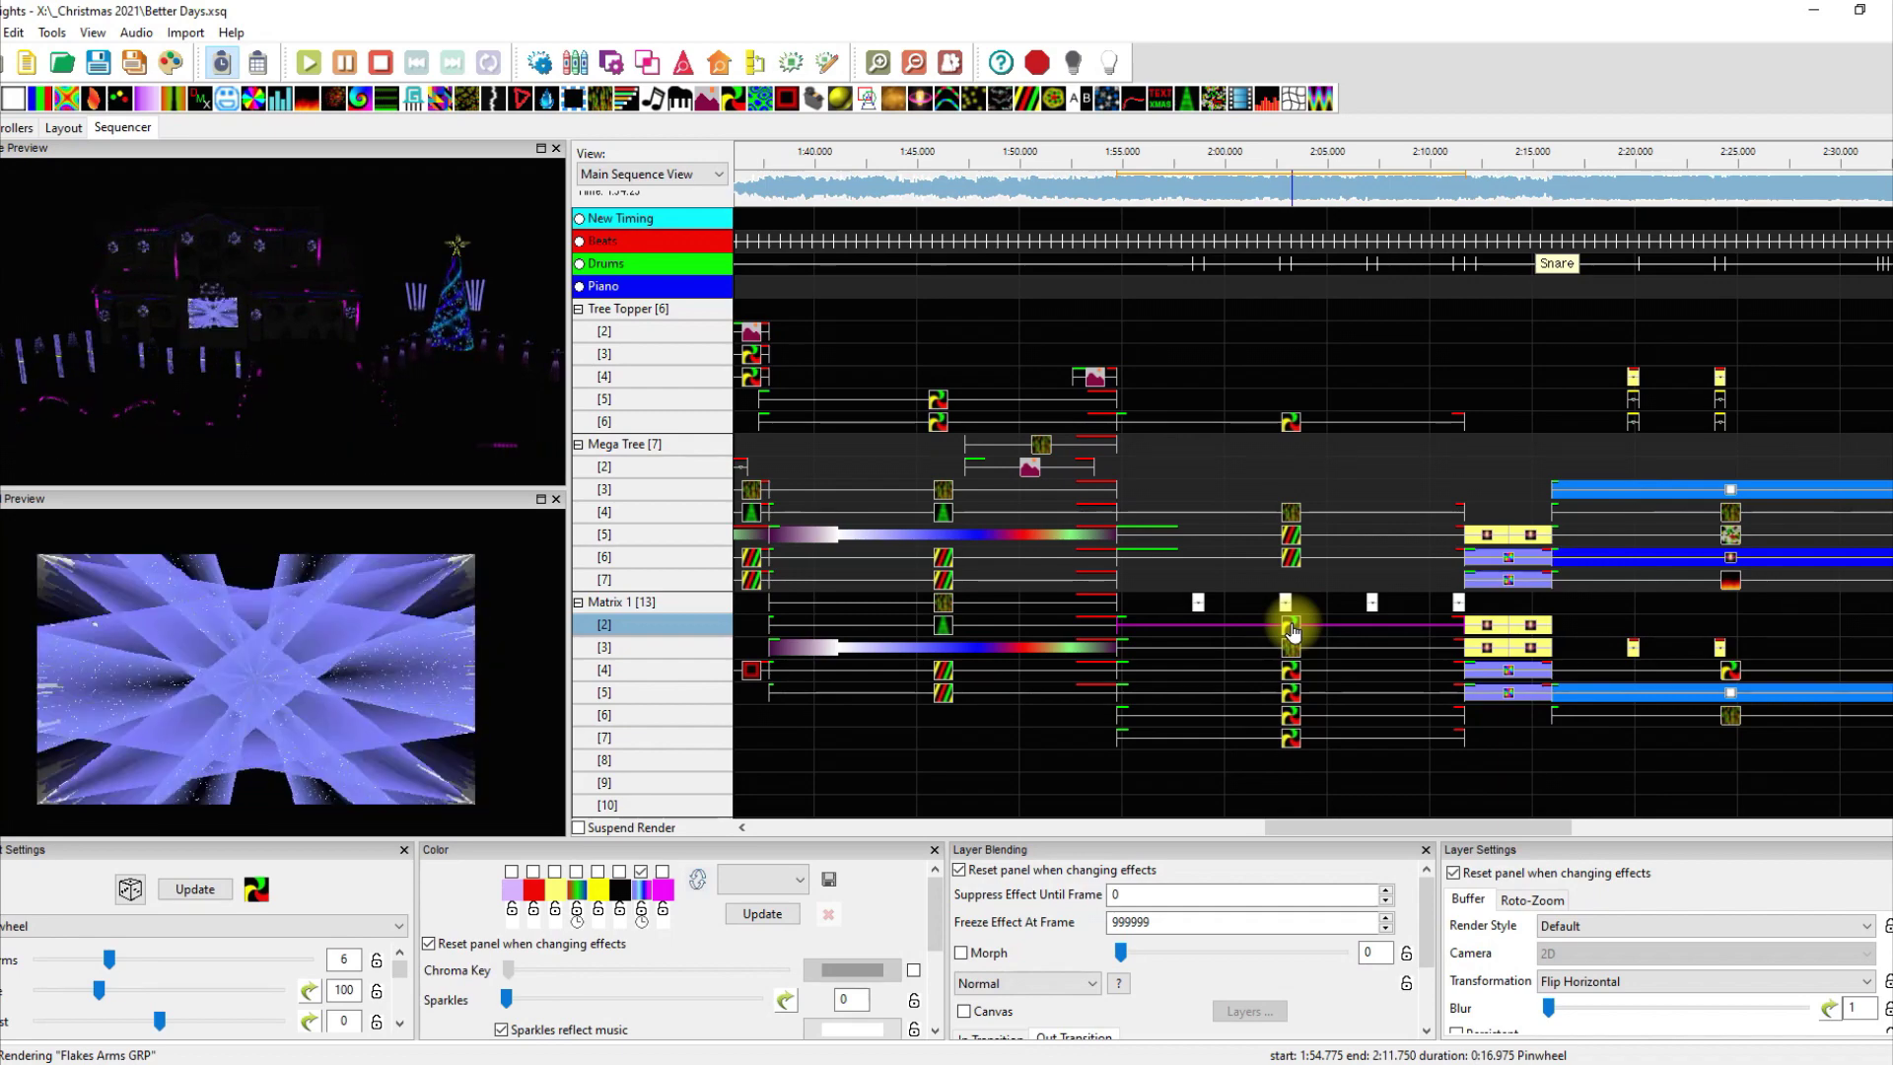
left_click_drag(331, 838, 317, 680)
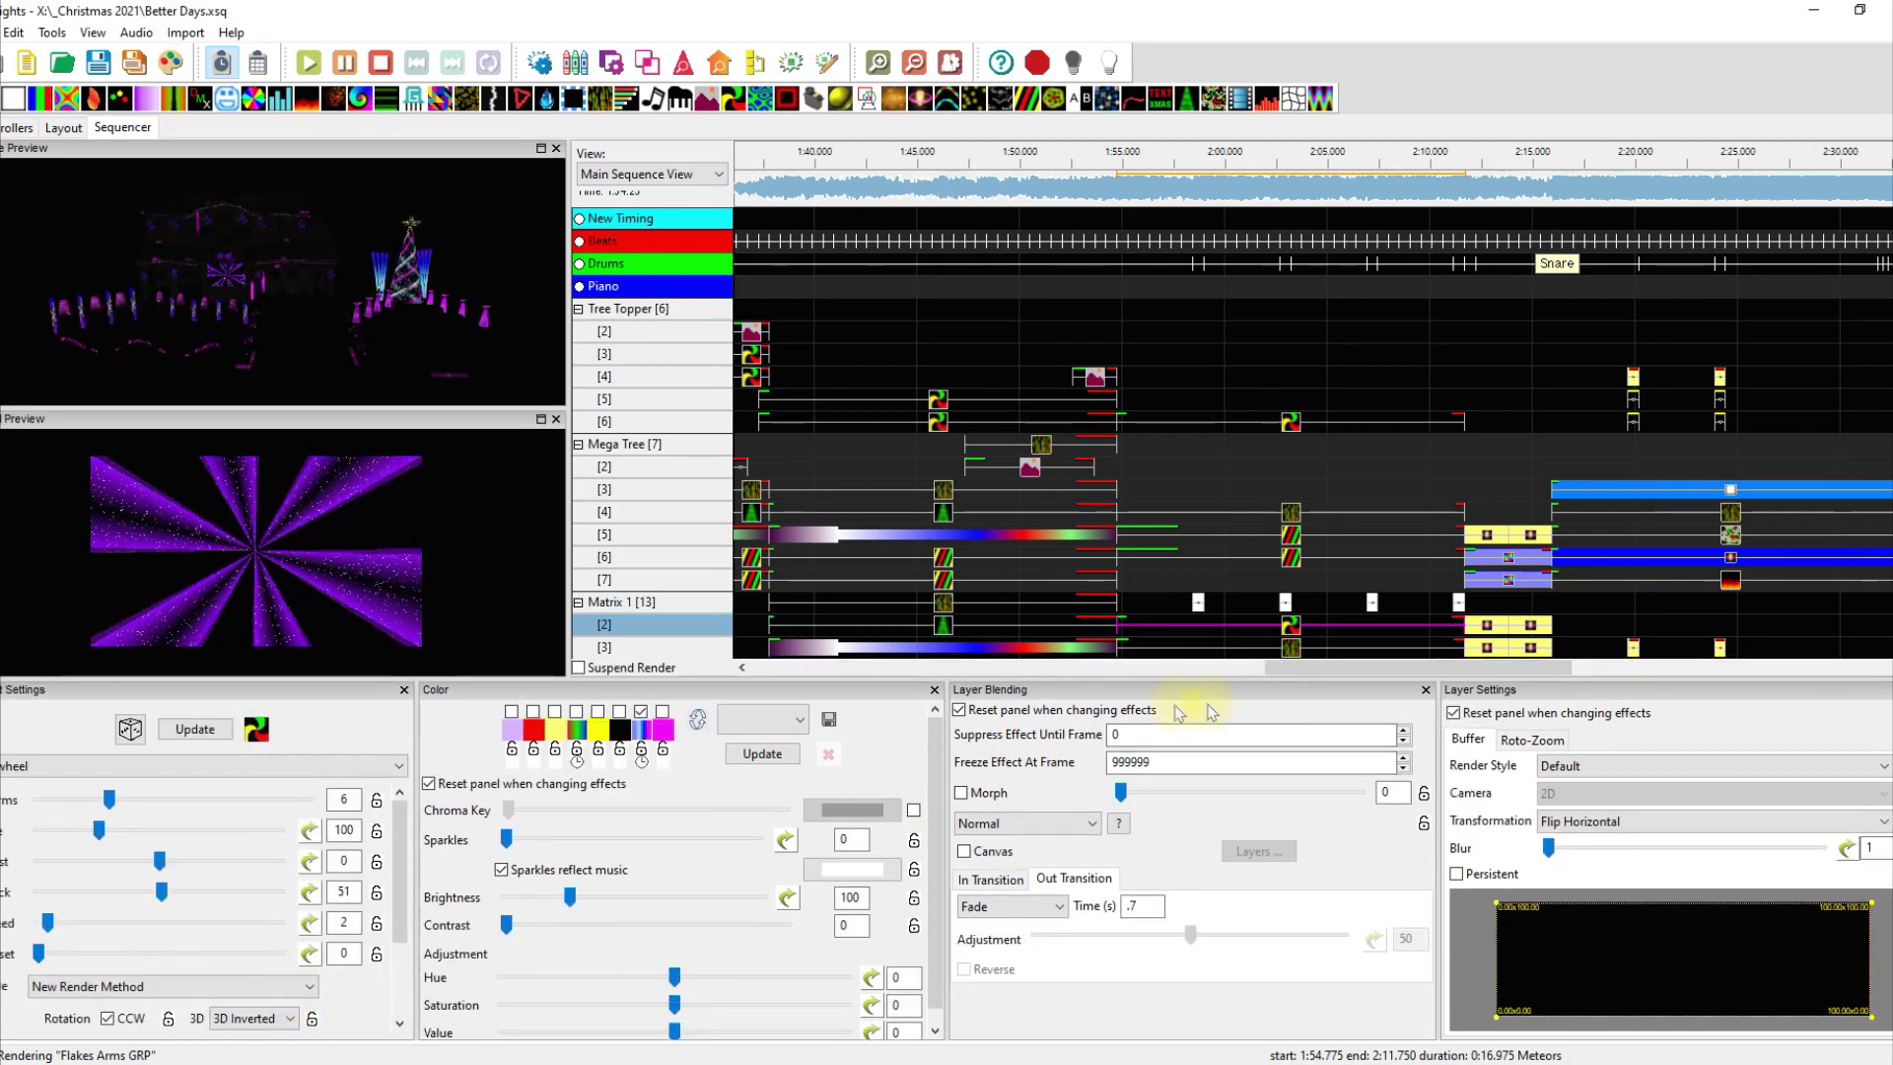
Step: Compare the previous section's Meteors effect on Matrix 1's top layer with the layer 2 Pinwheel, playing from about 1:54
left_click(1012, 582)
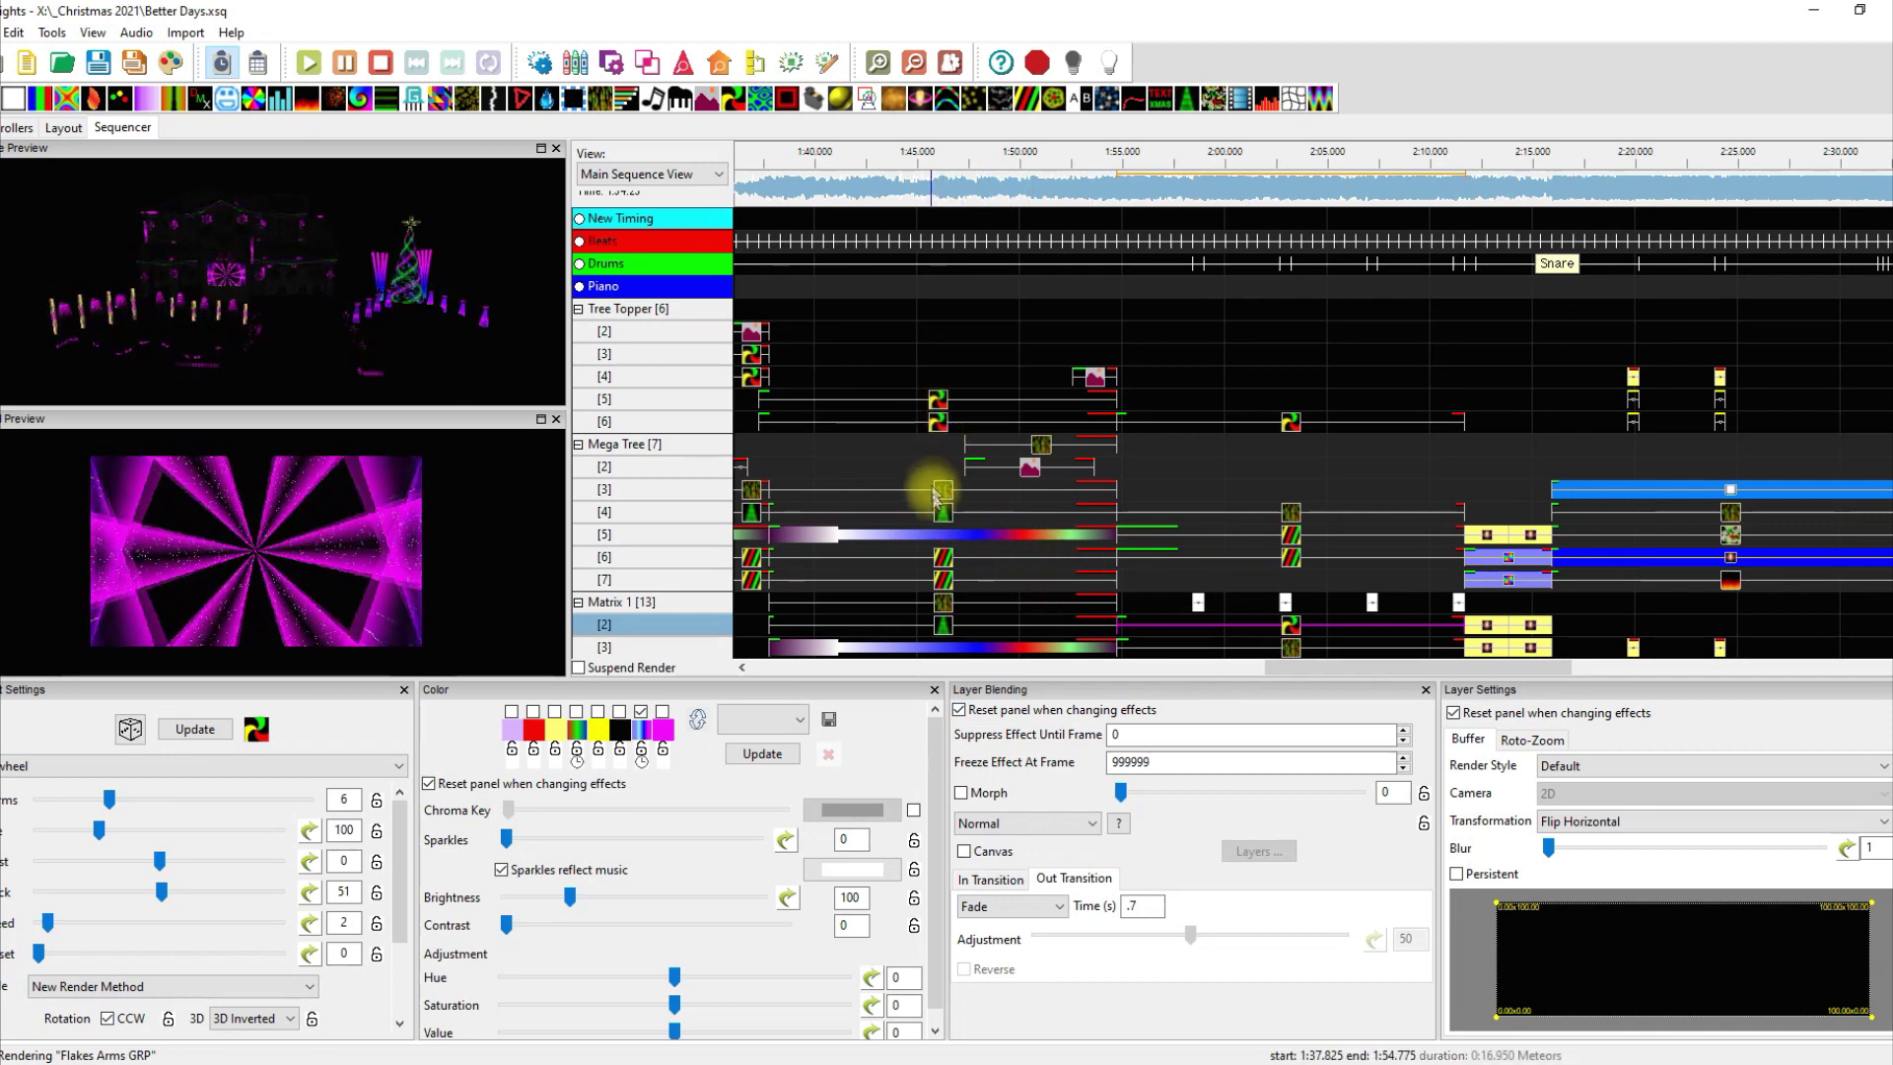
scroll(962, 552, "down", 3)
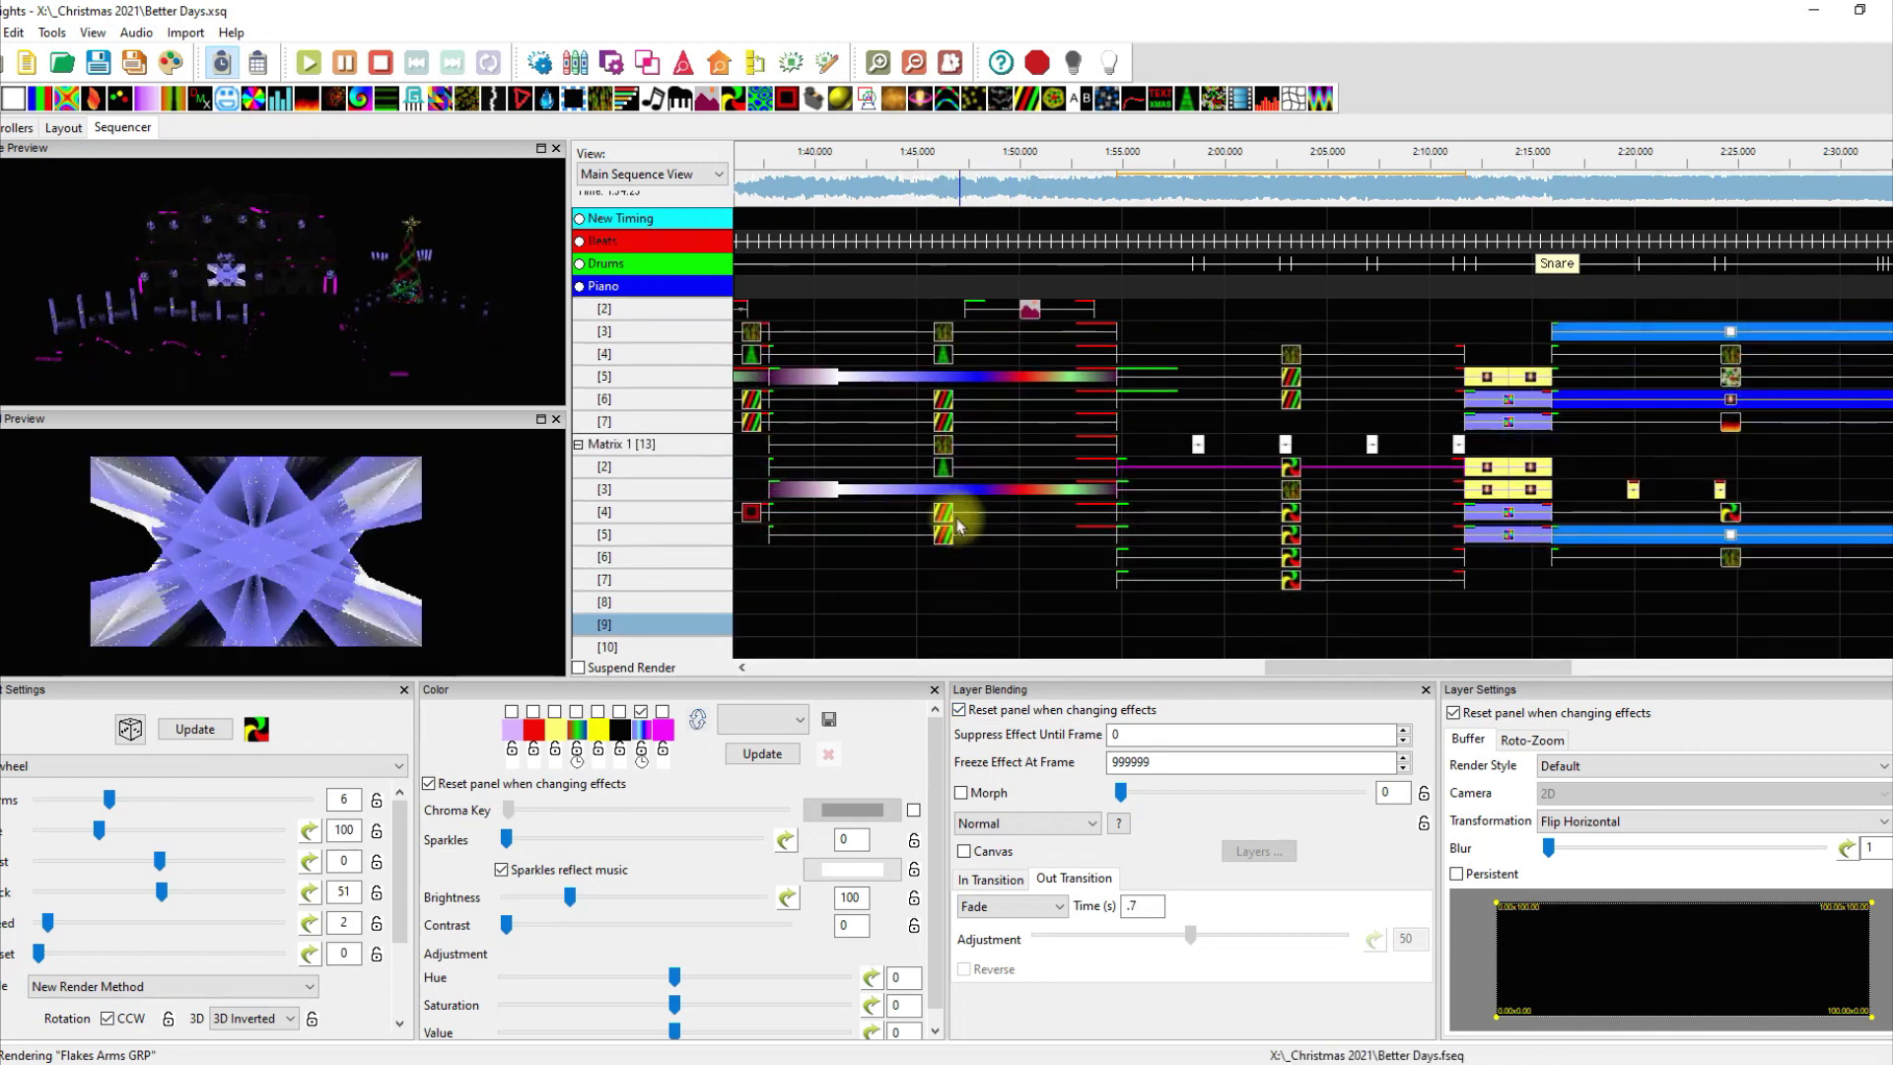
left_click(950, 449)
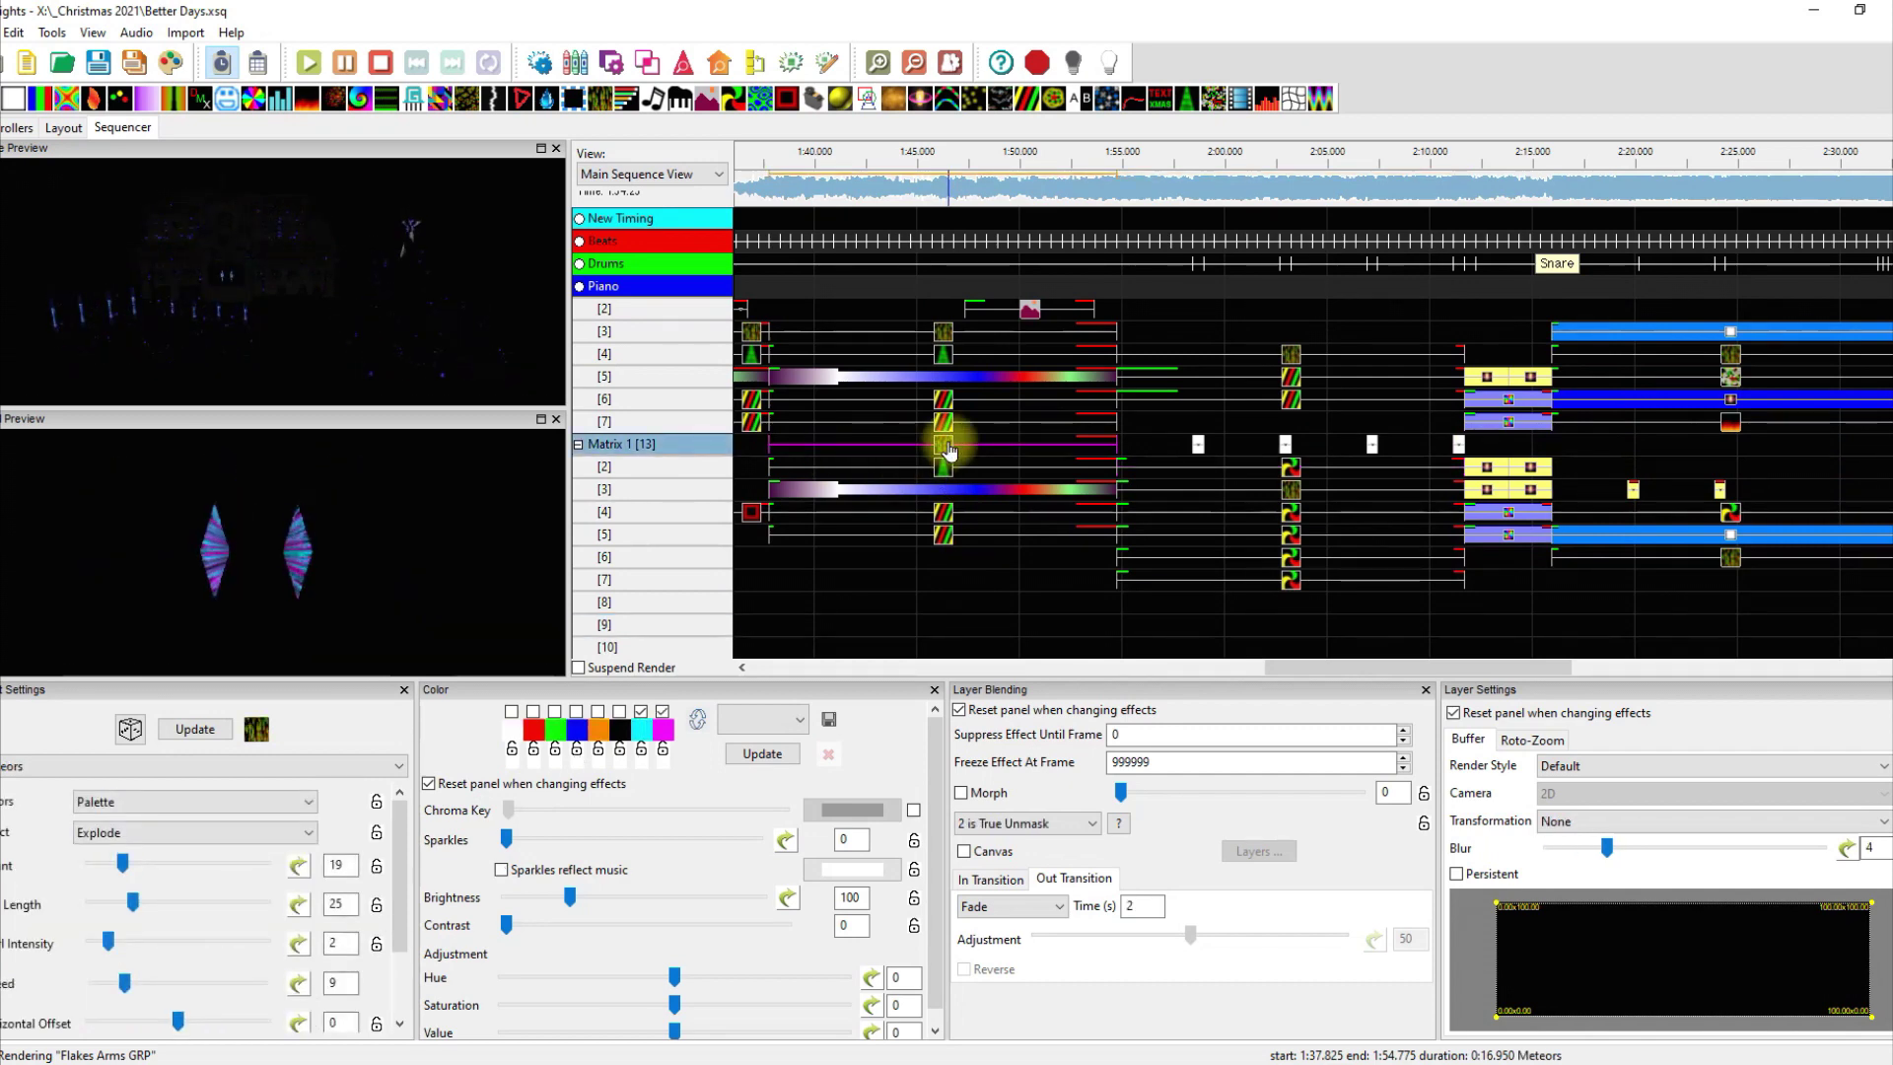
left_click(1290, 468)
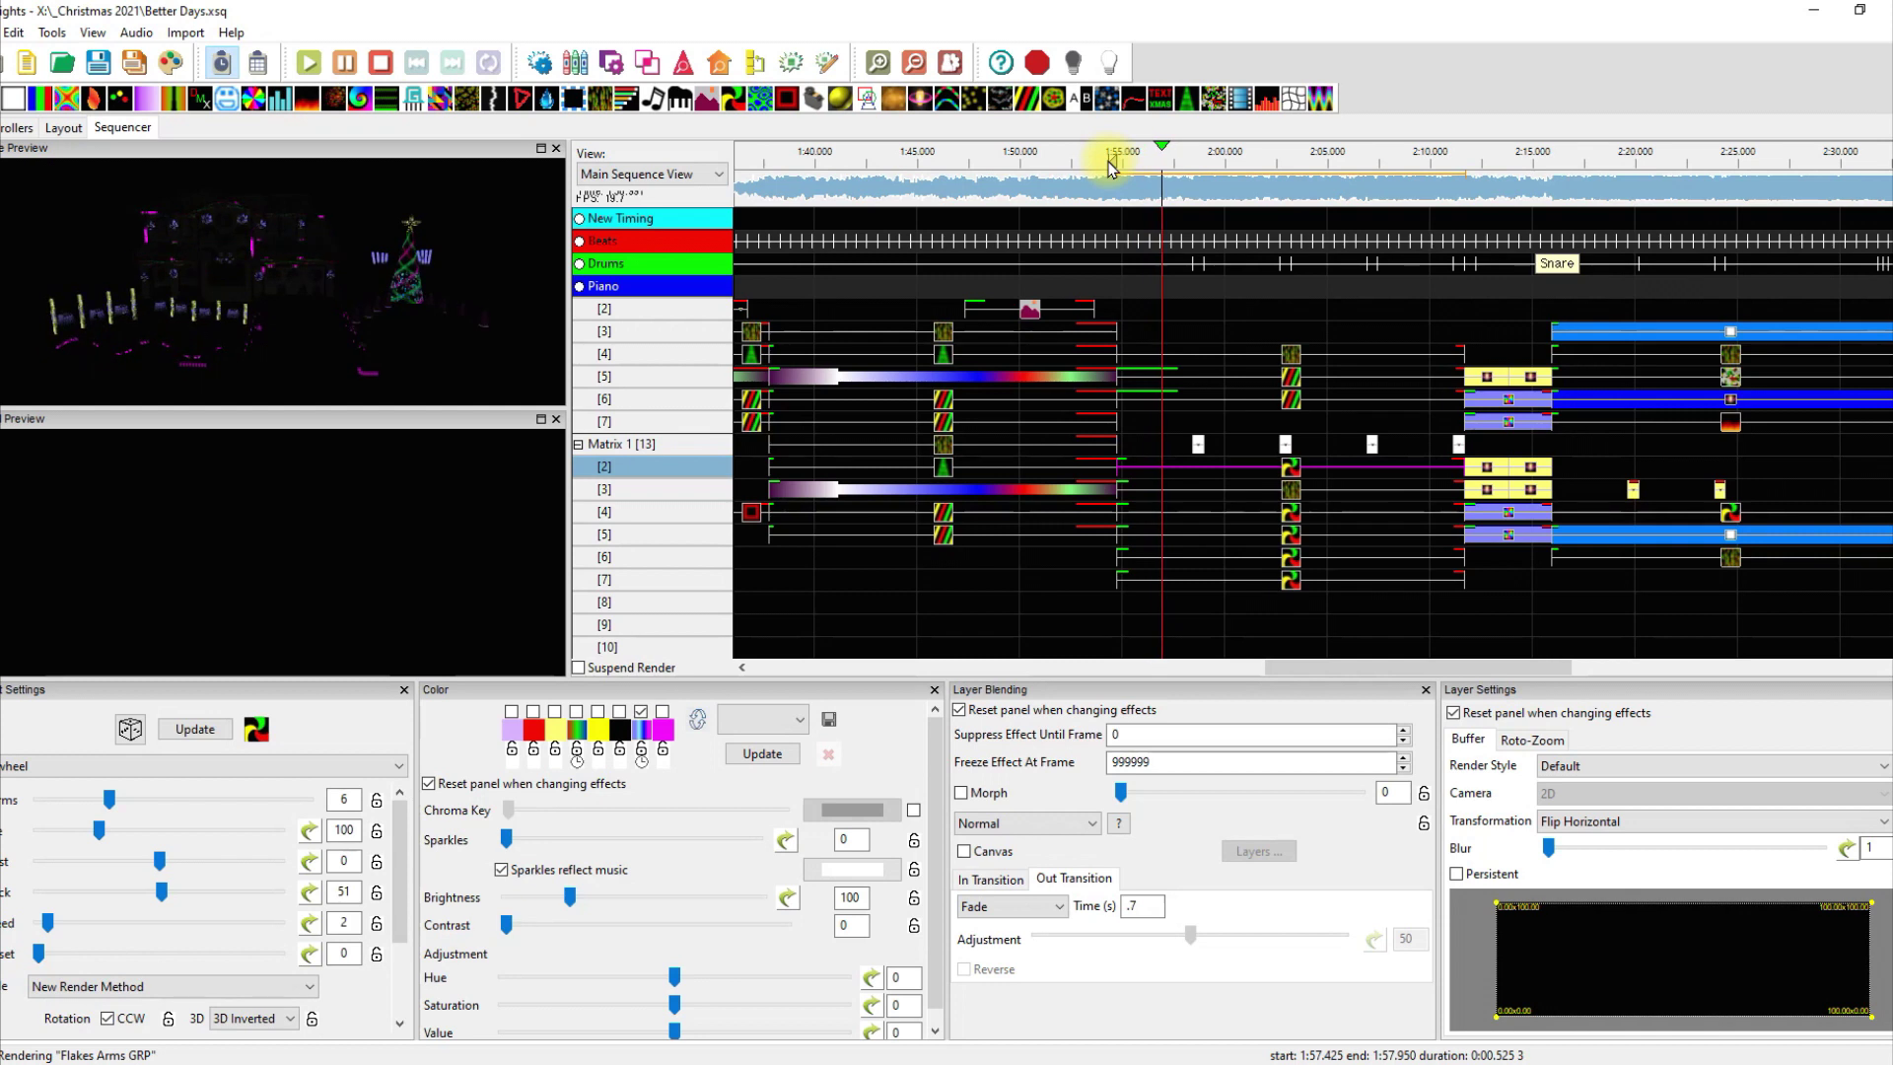
key("space")
Step: Examine the Pinwheel and Meteors effects on Matrix 1 layers 2 to 4, including the axis centers, and replay from about 1:54
left_click(1291, 471)
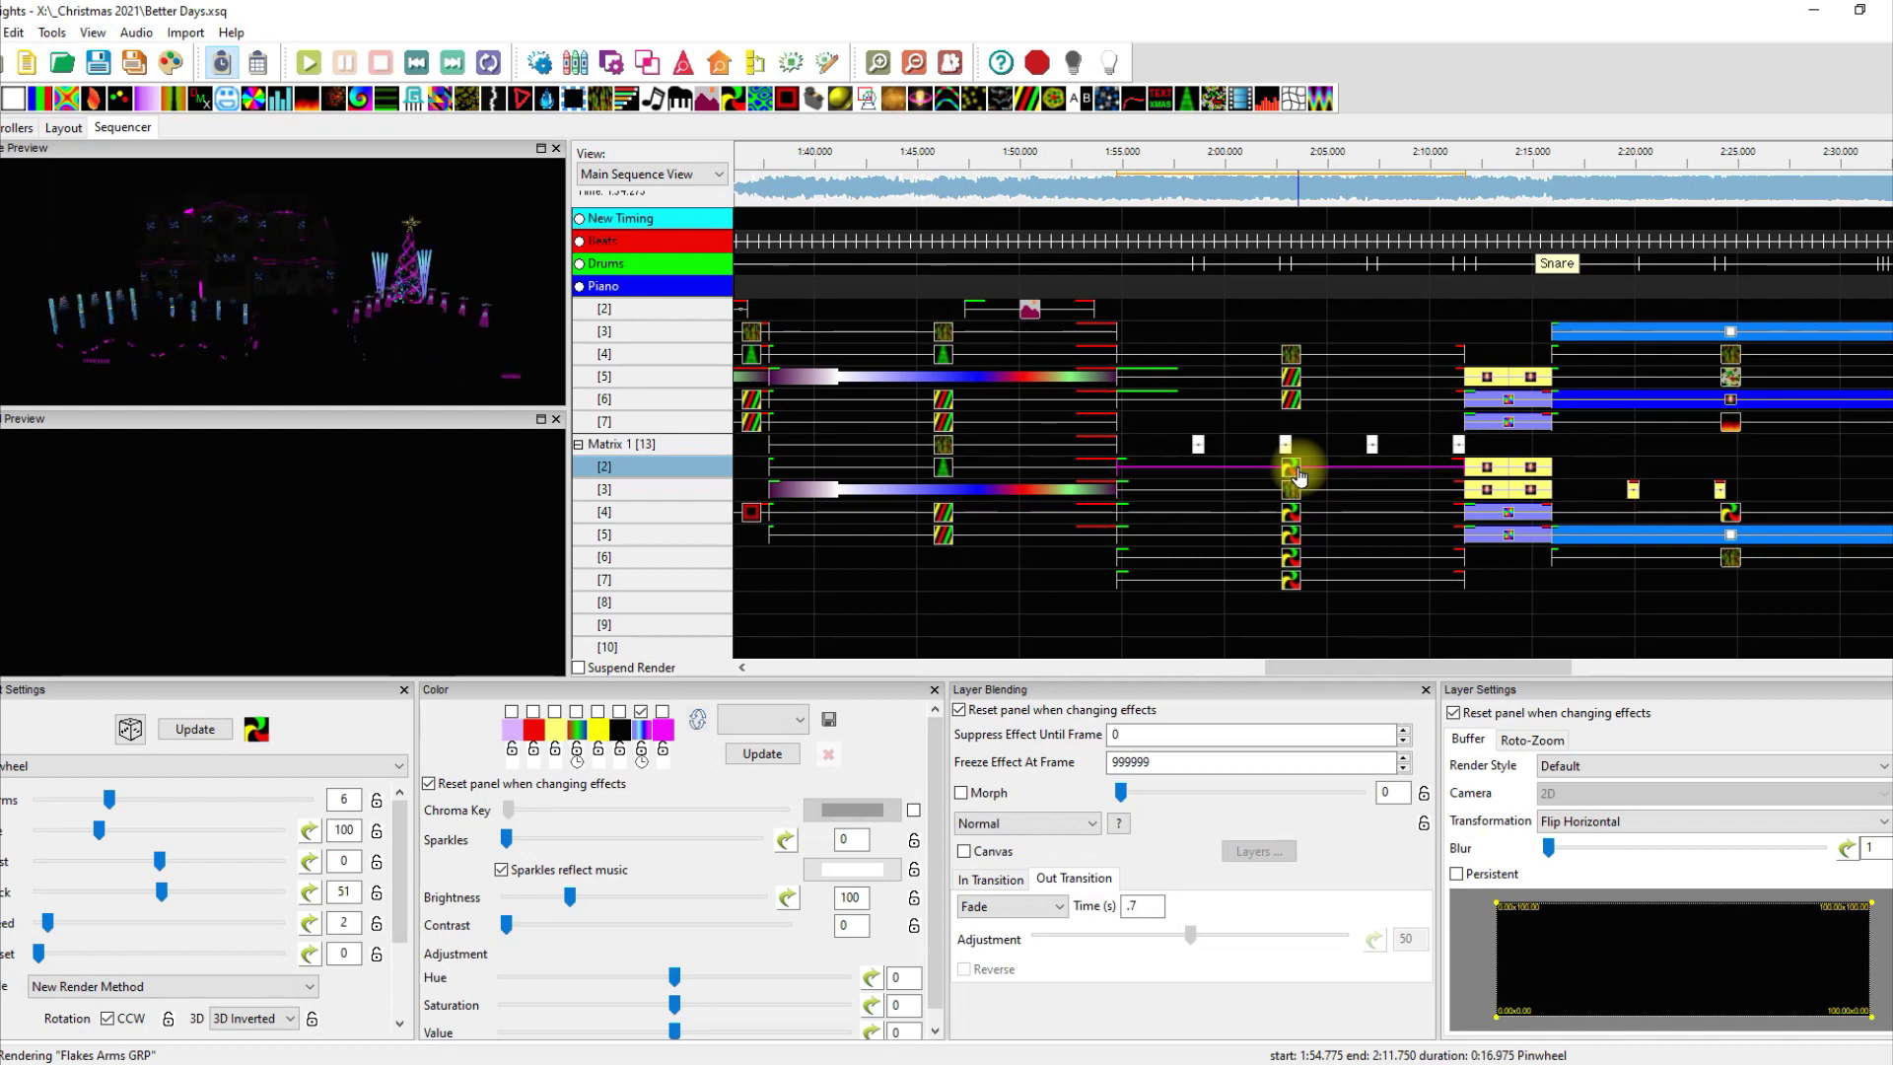
left_click(1288, 491)
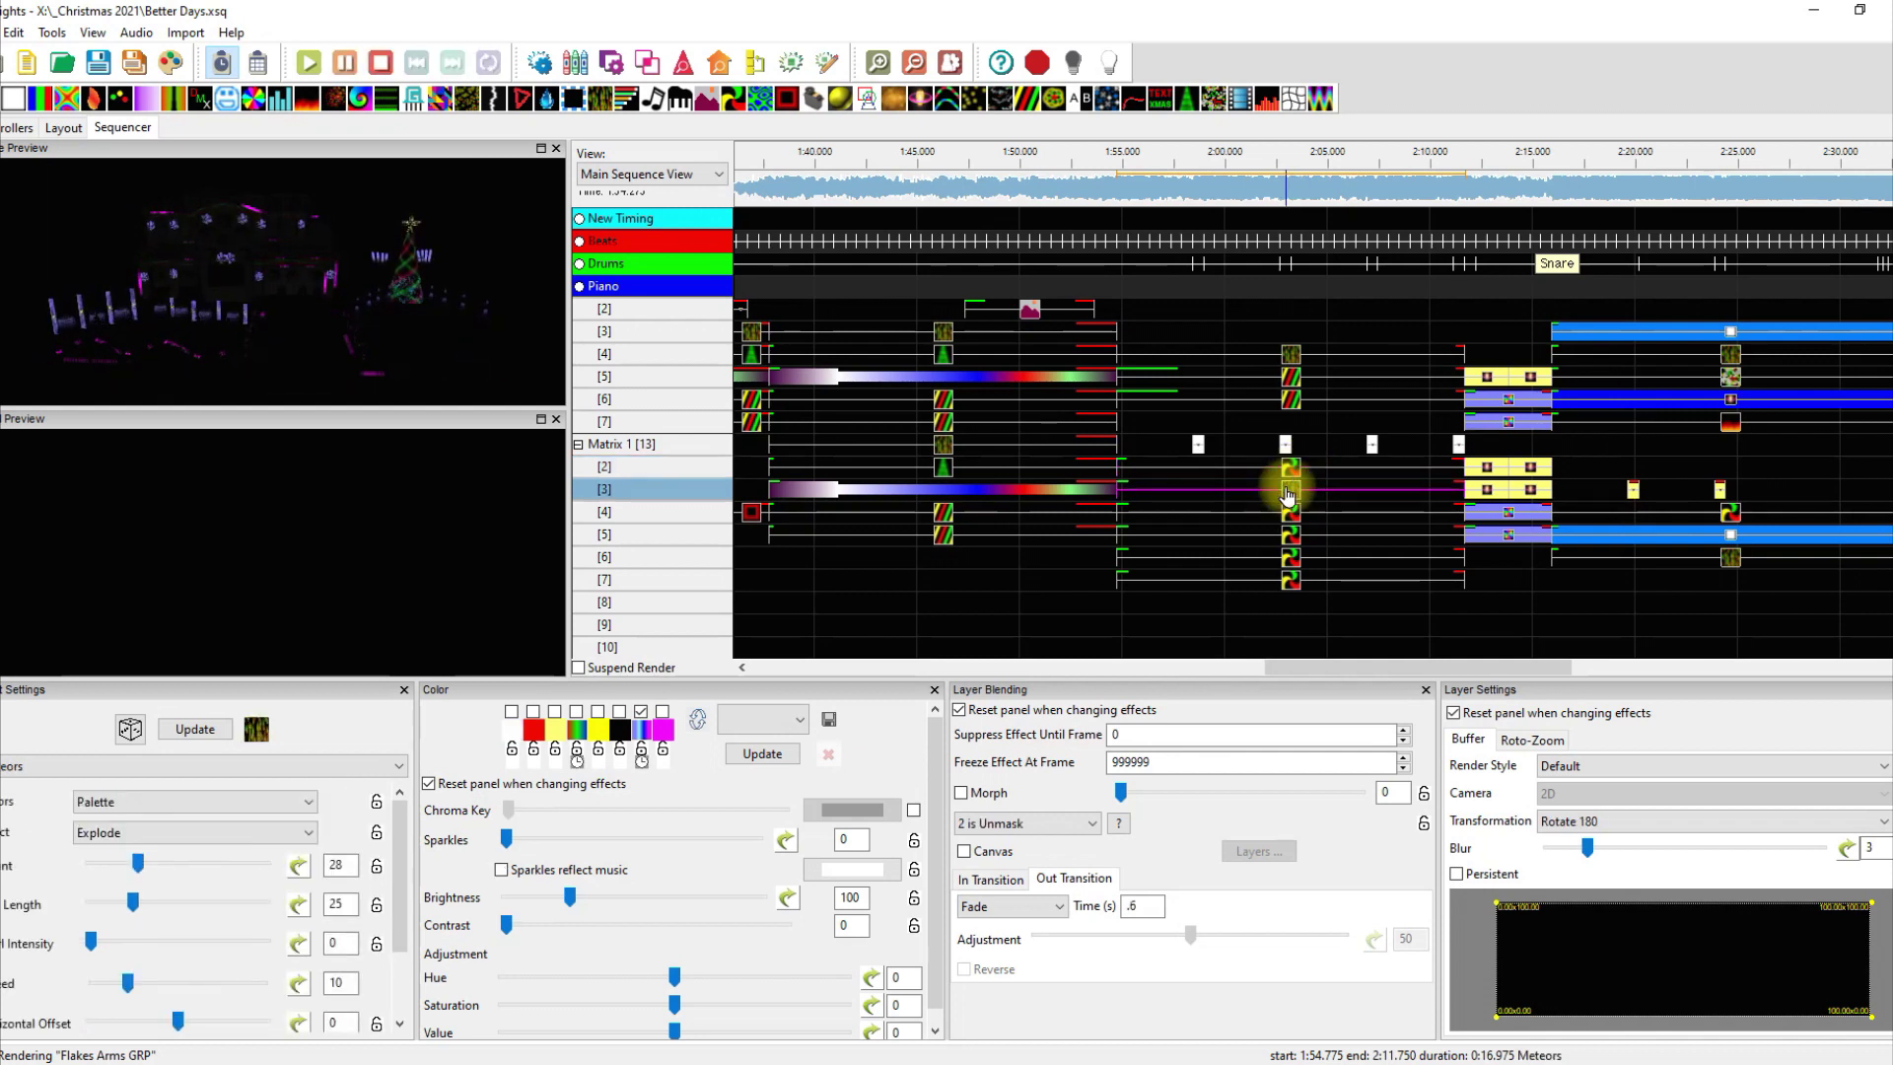
left_click(1290, 514)
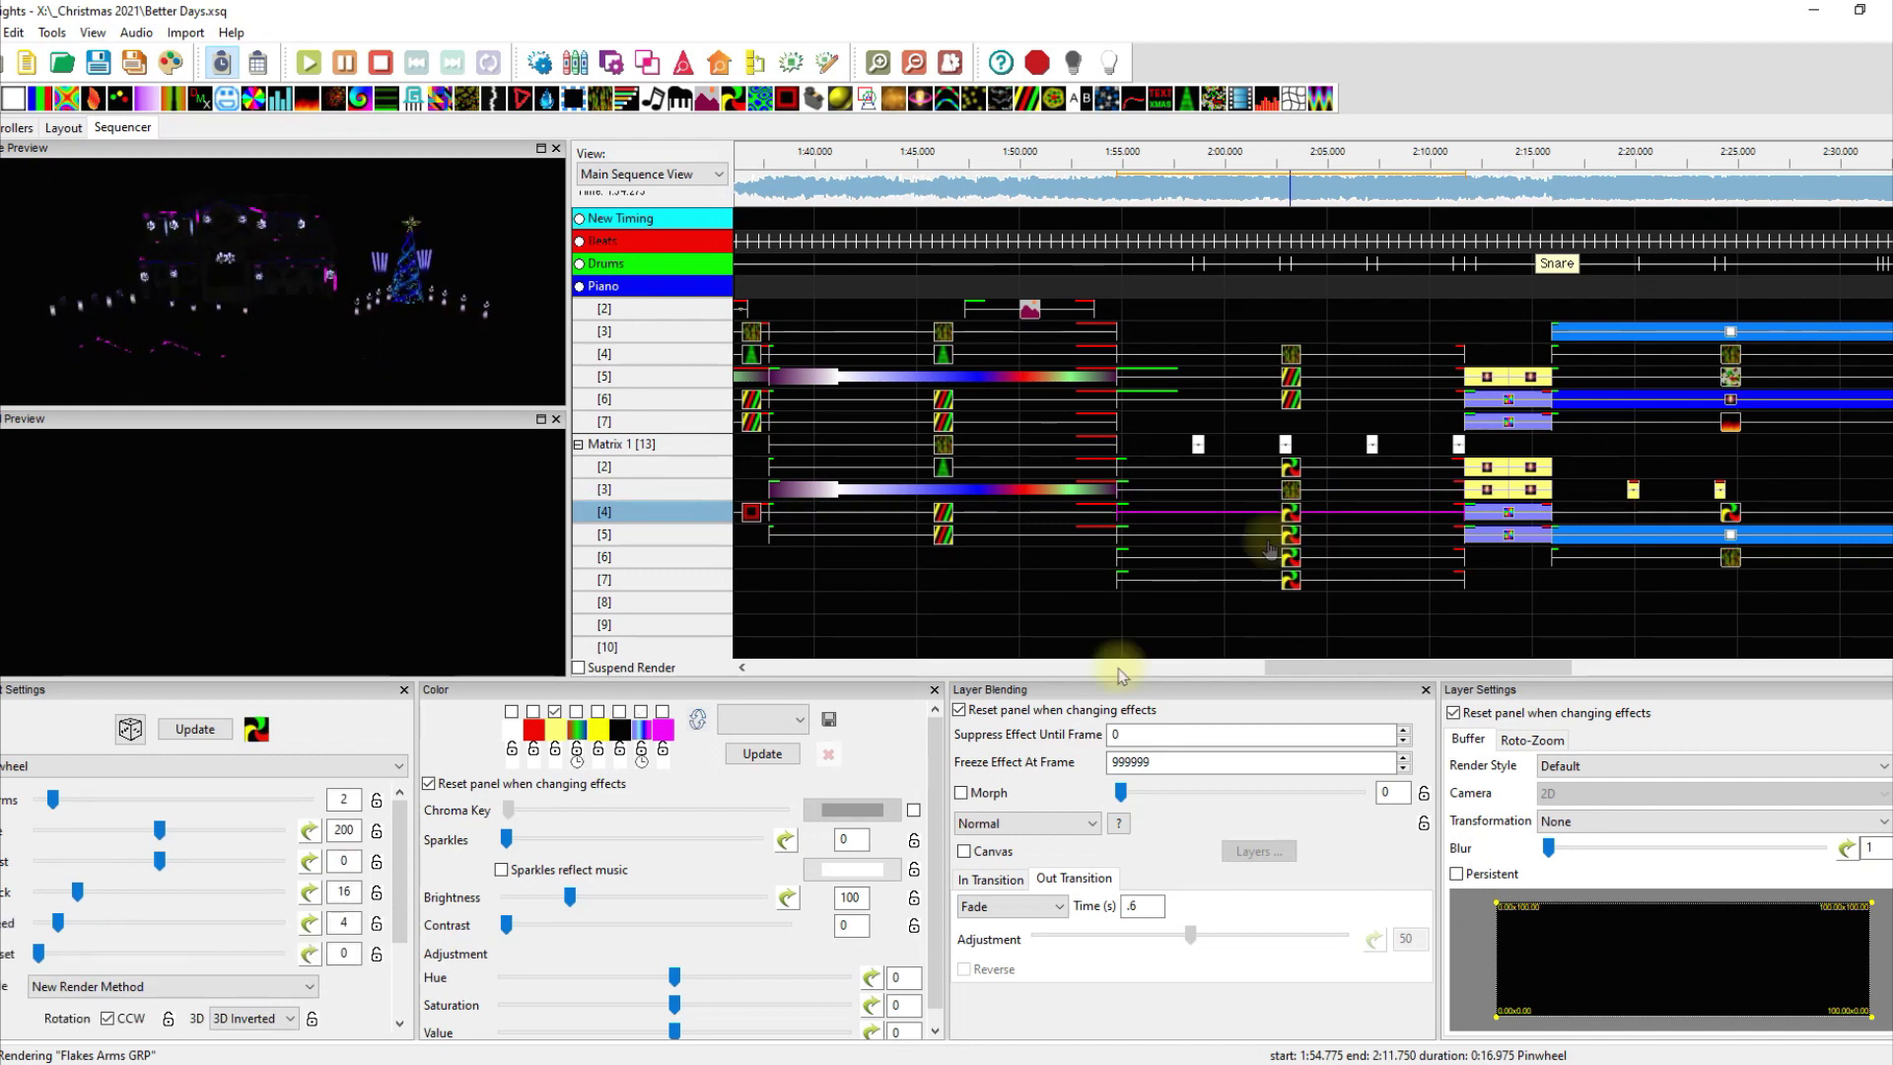
left_click_drag(400, 884, 401, 946)
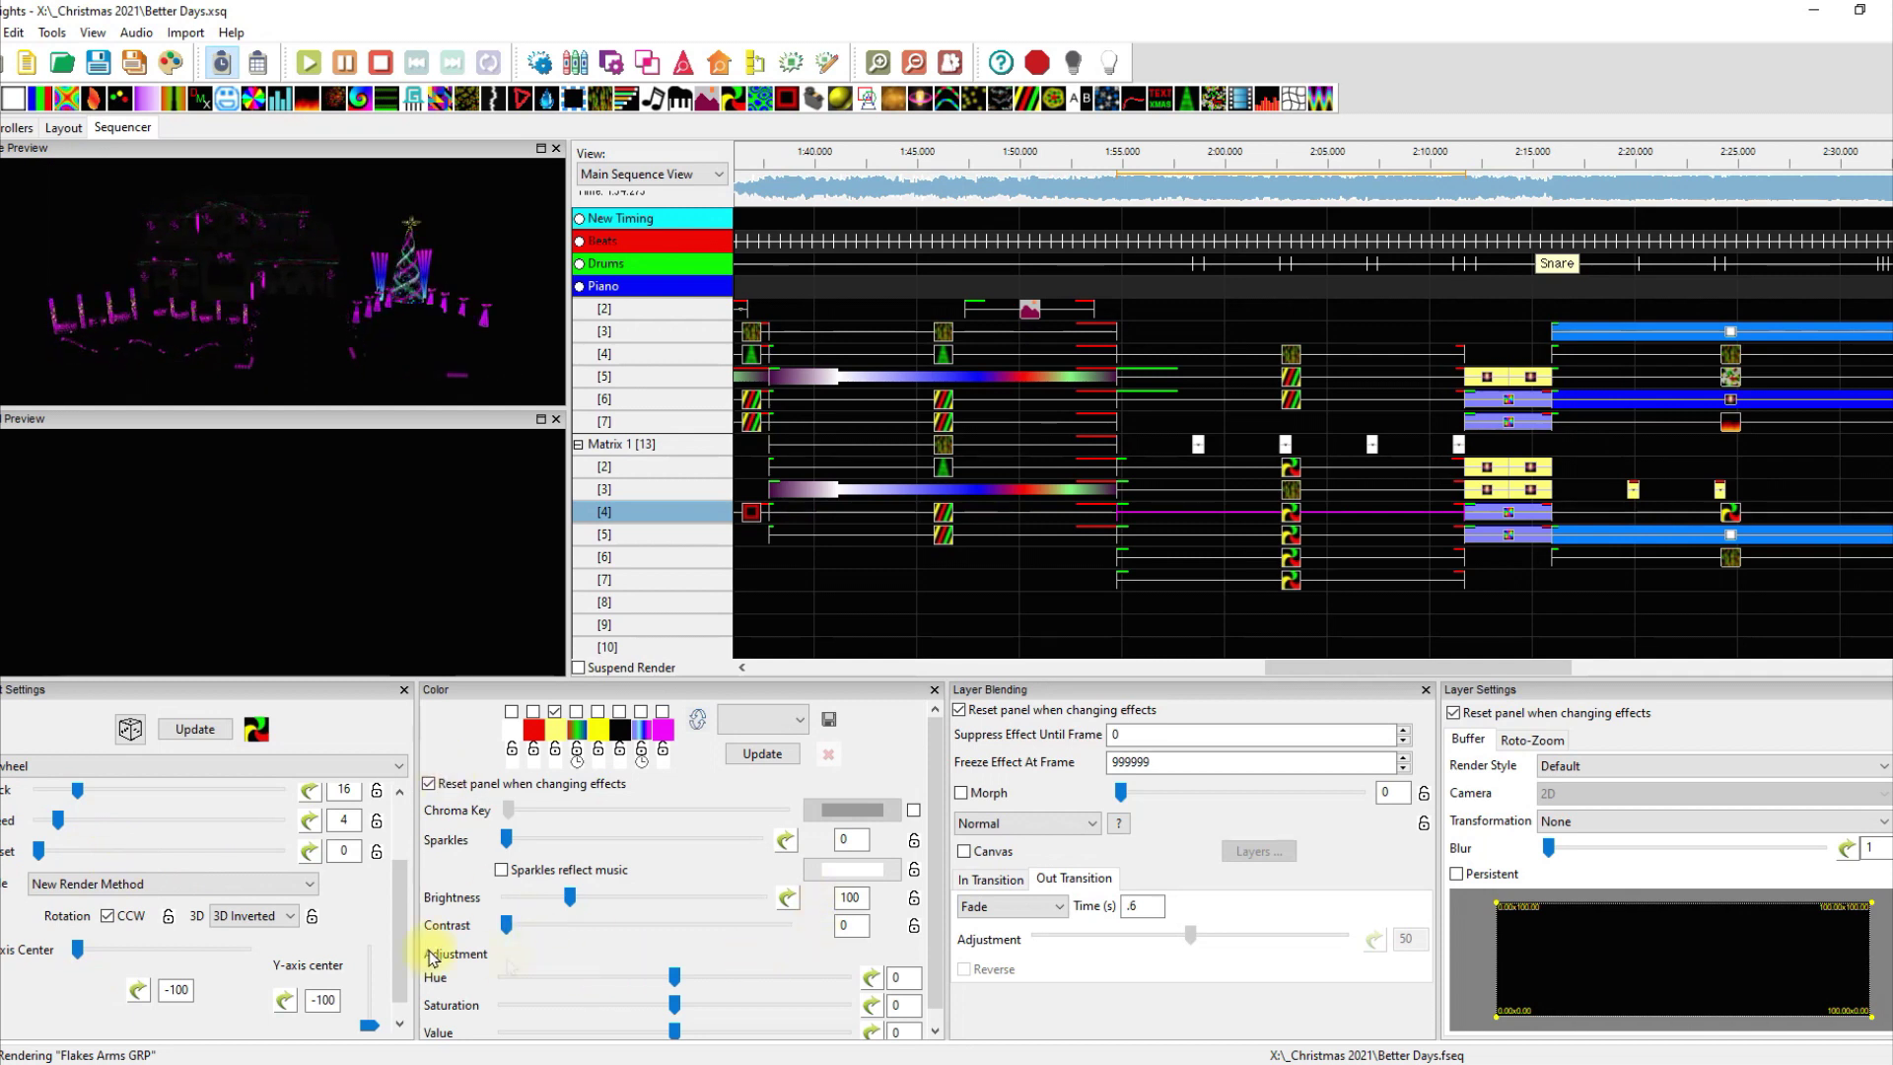
scroll(399, 926, "up", 2)
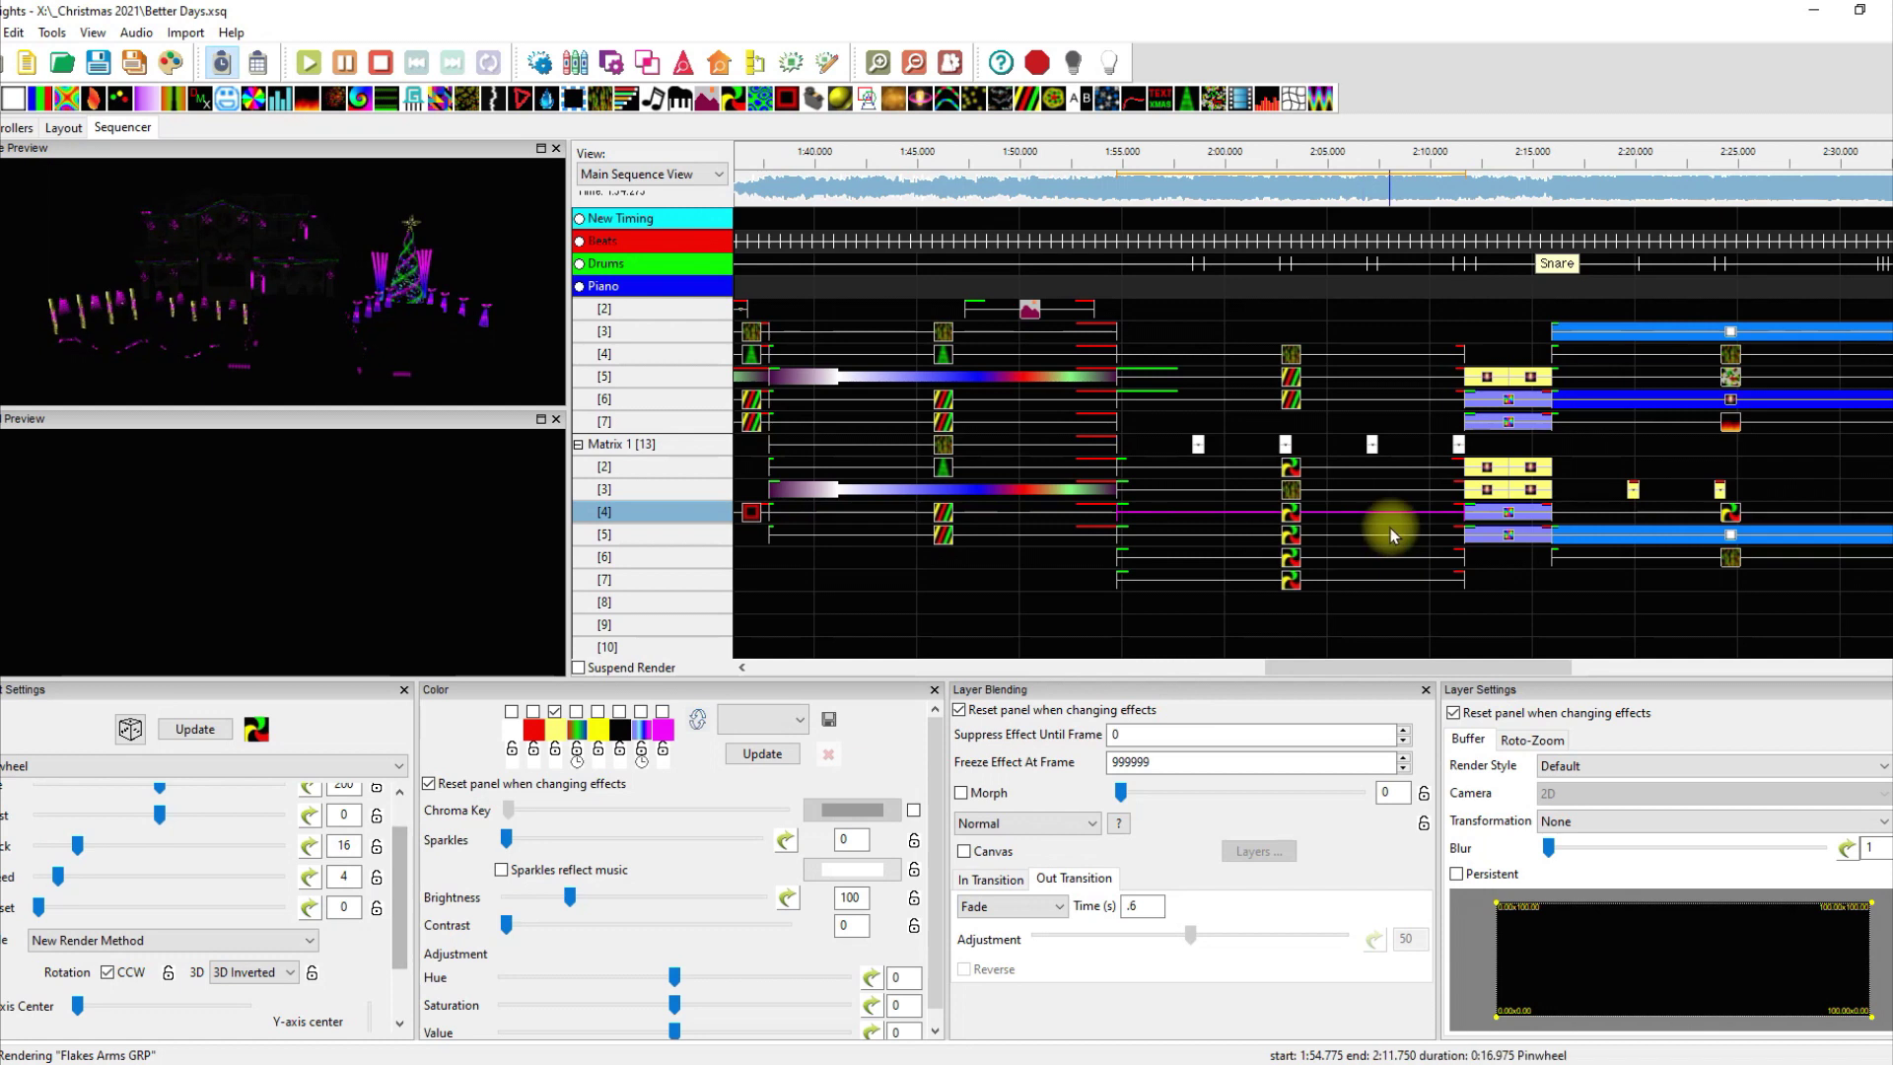
left_click(1112, 160)
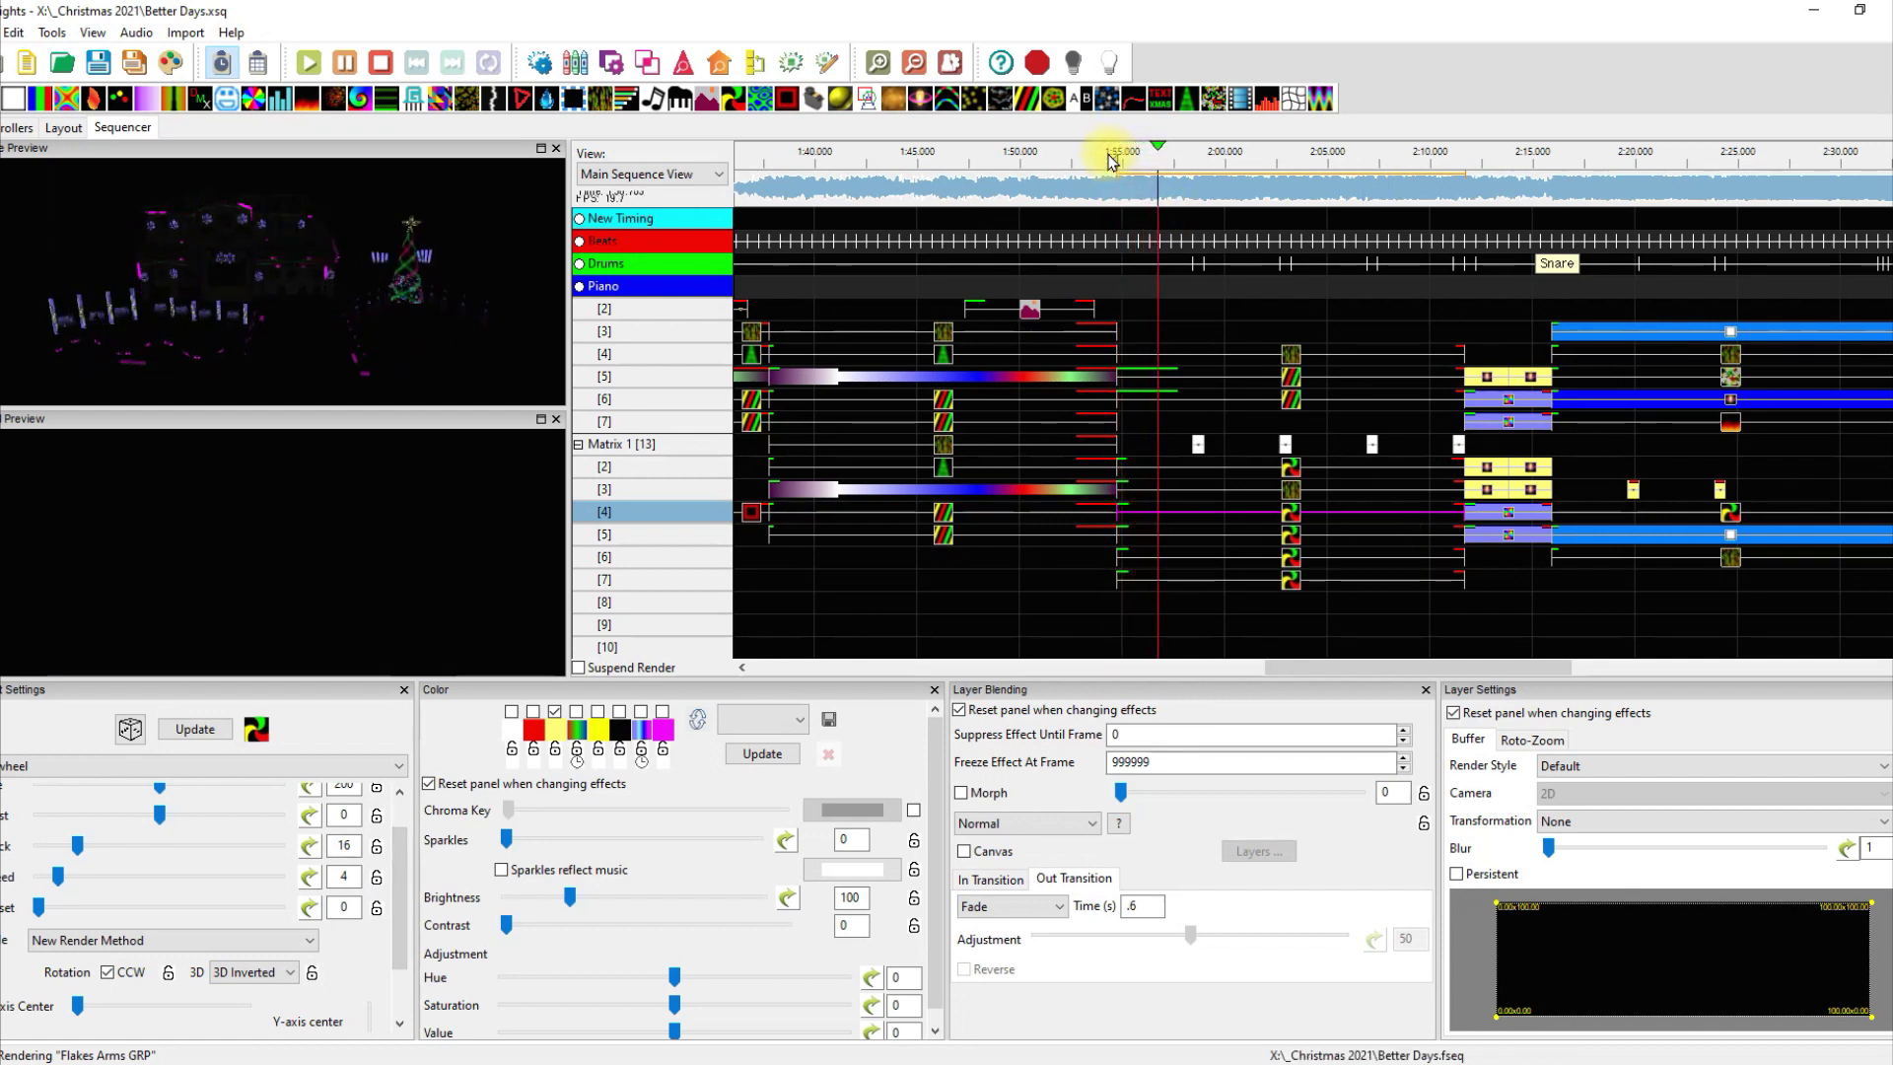
key("space")
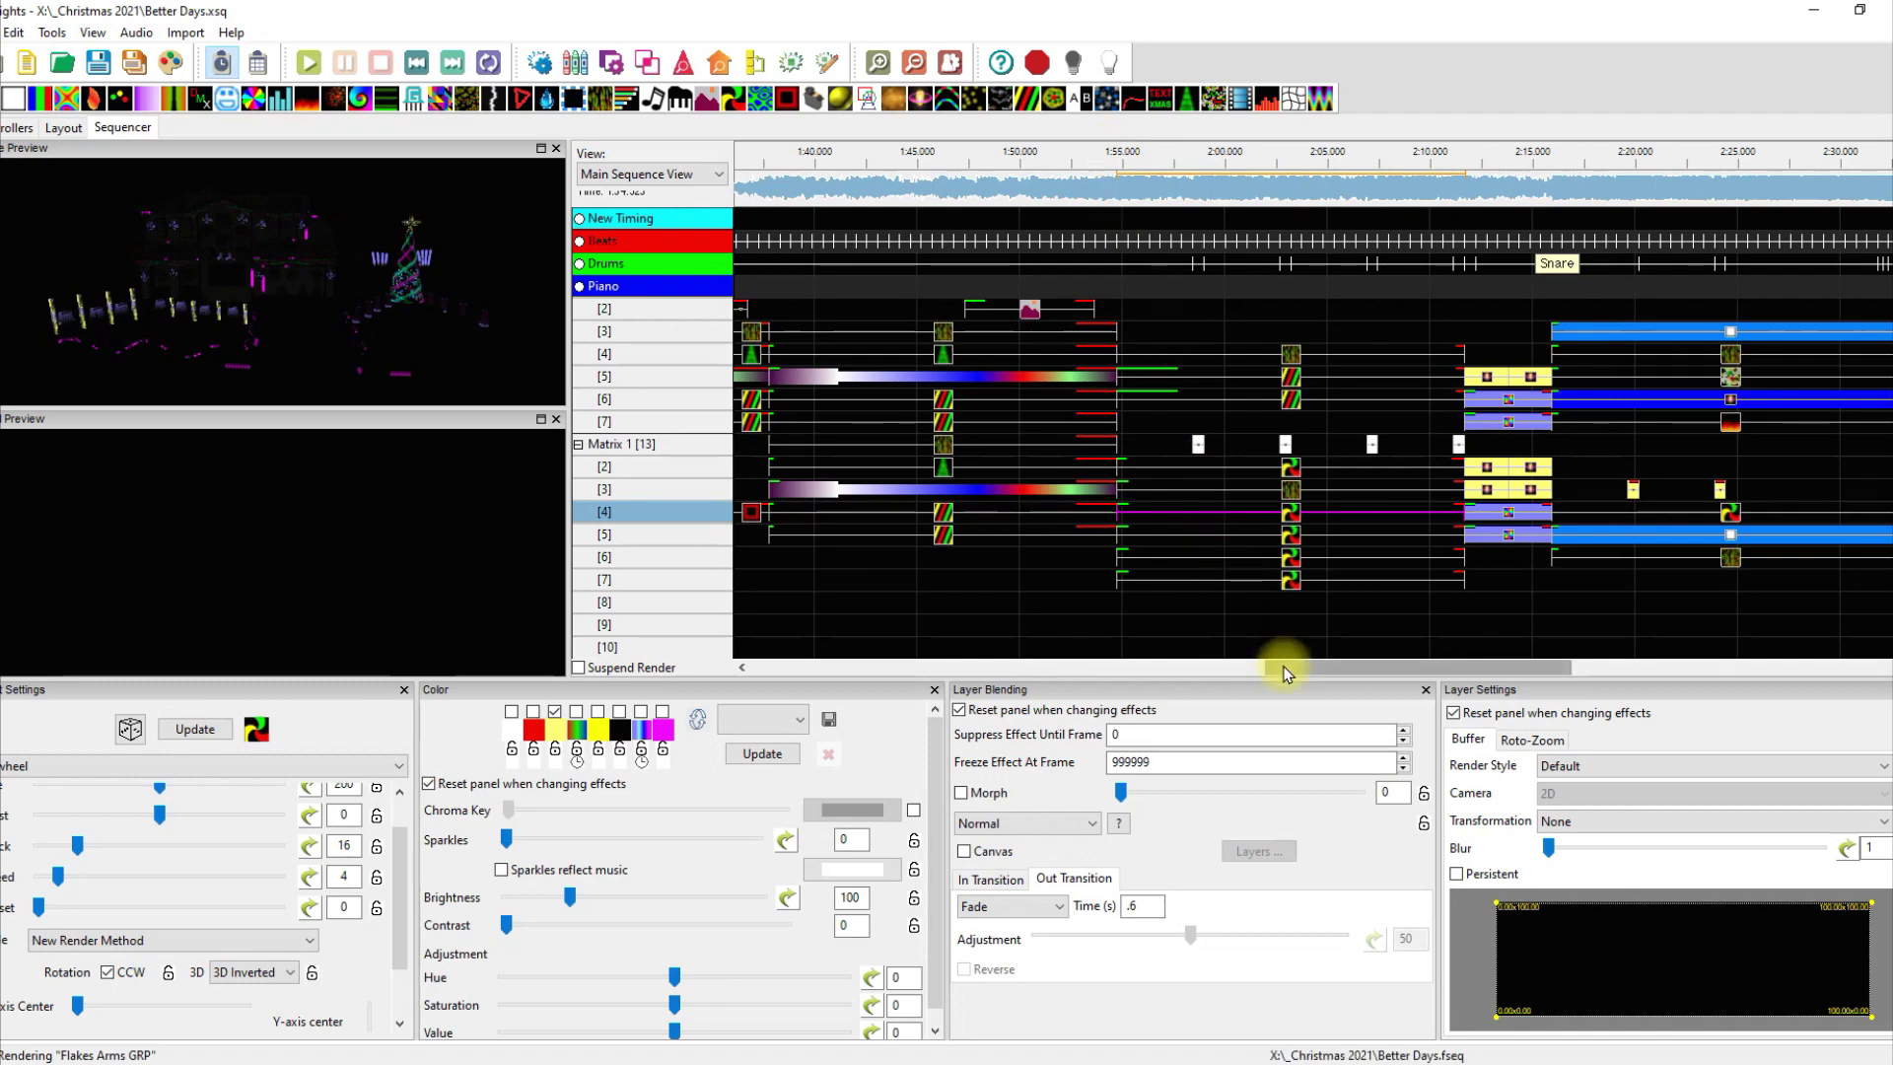
Step: Play the section from about 2:11 and inspect the Shockwave effects on Mega Tree layer 5 and Matrix 1 layer 2
left_click_drag(1284, 670, 1388, 677)
left_click(1052, 153)
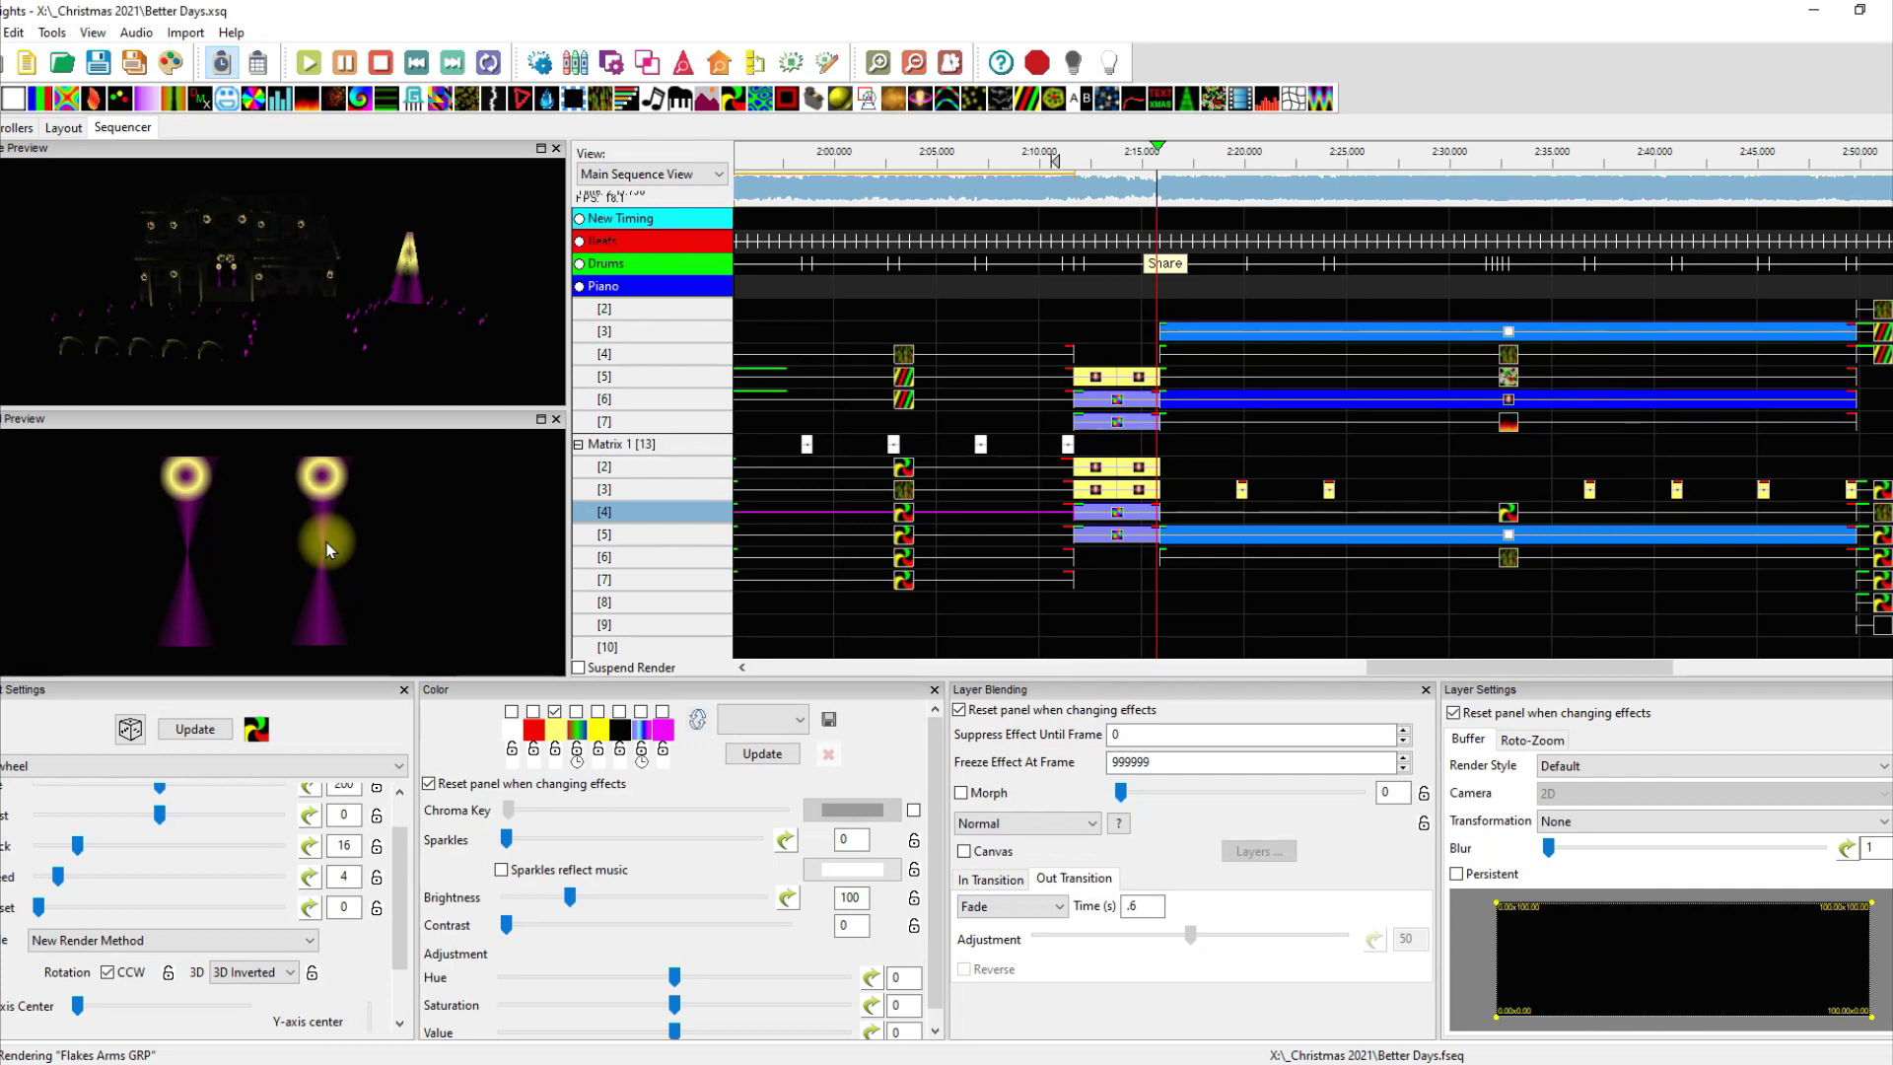
left_click(1091, 384)
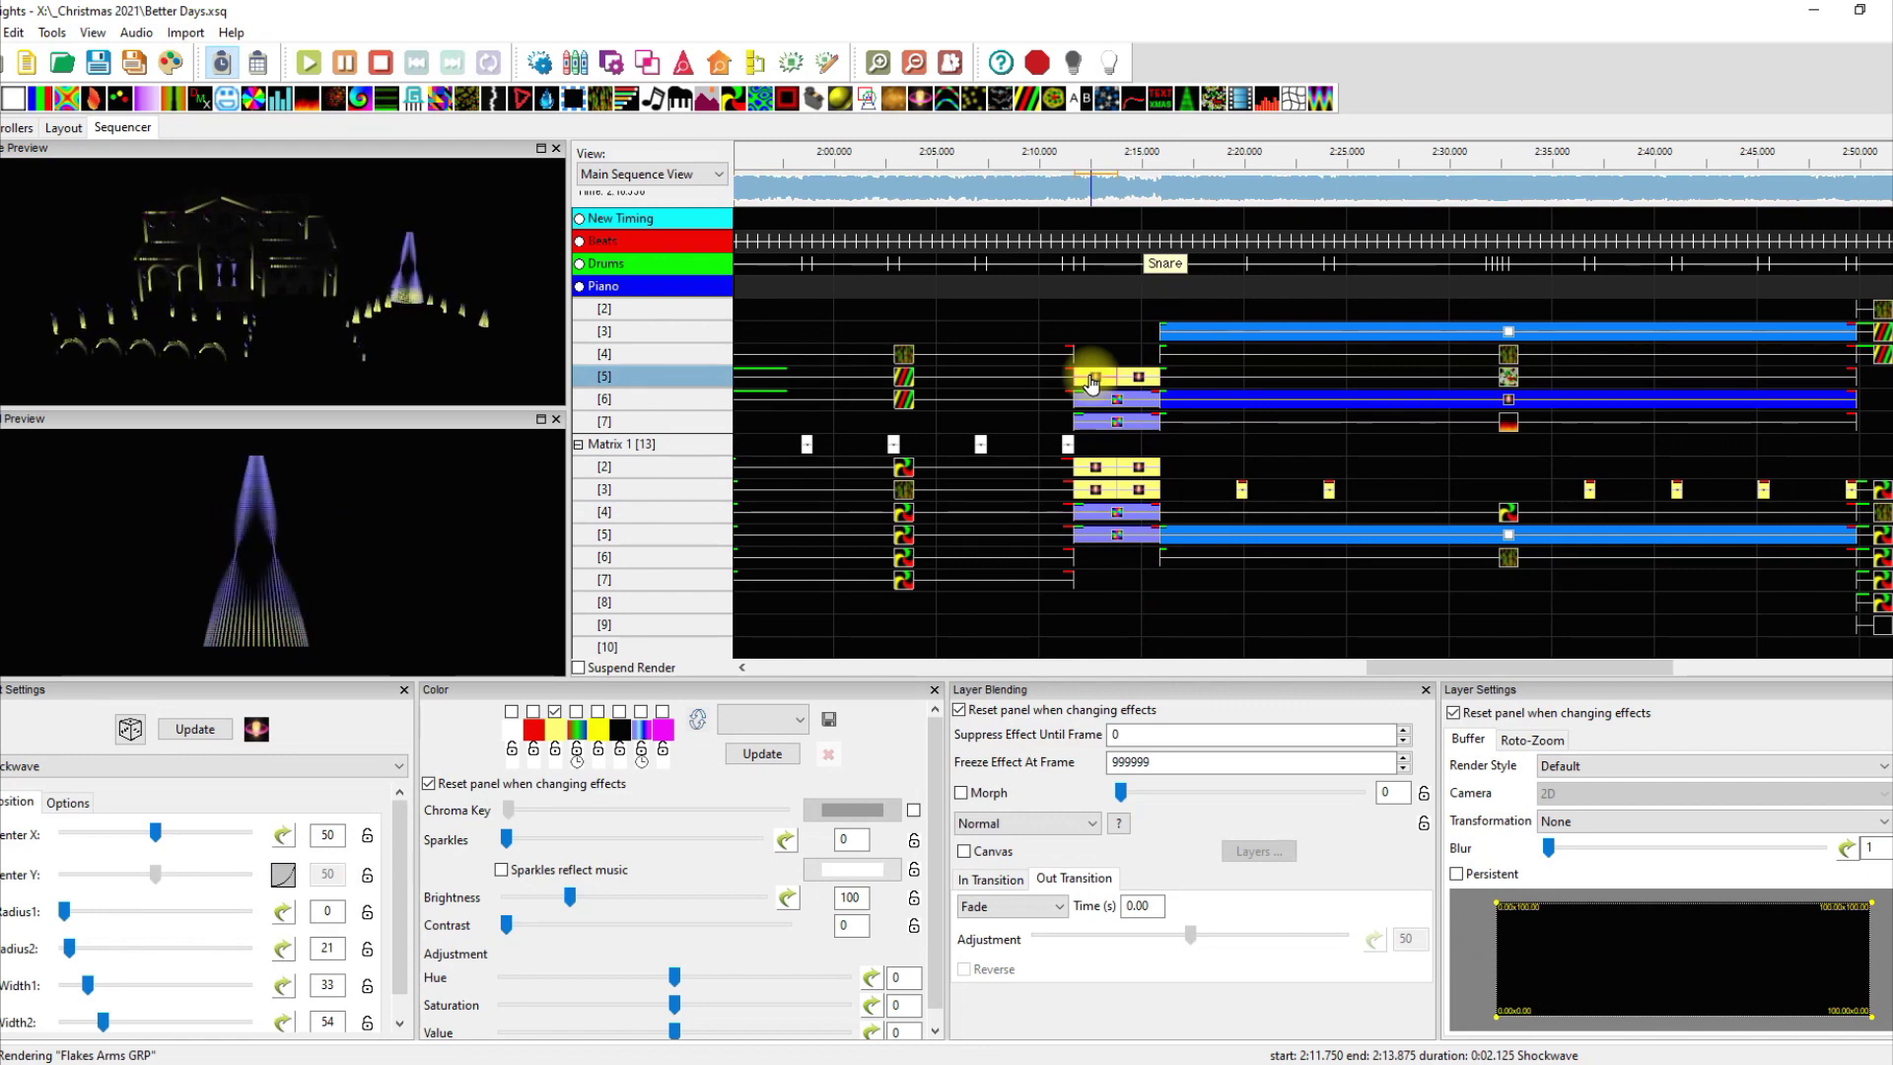
left_click(1097, 474)
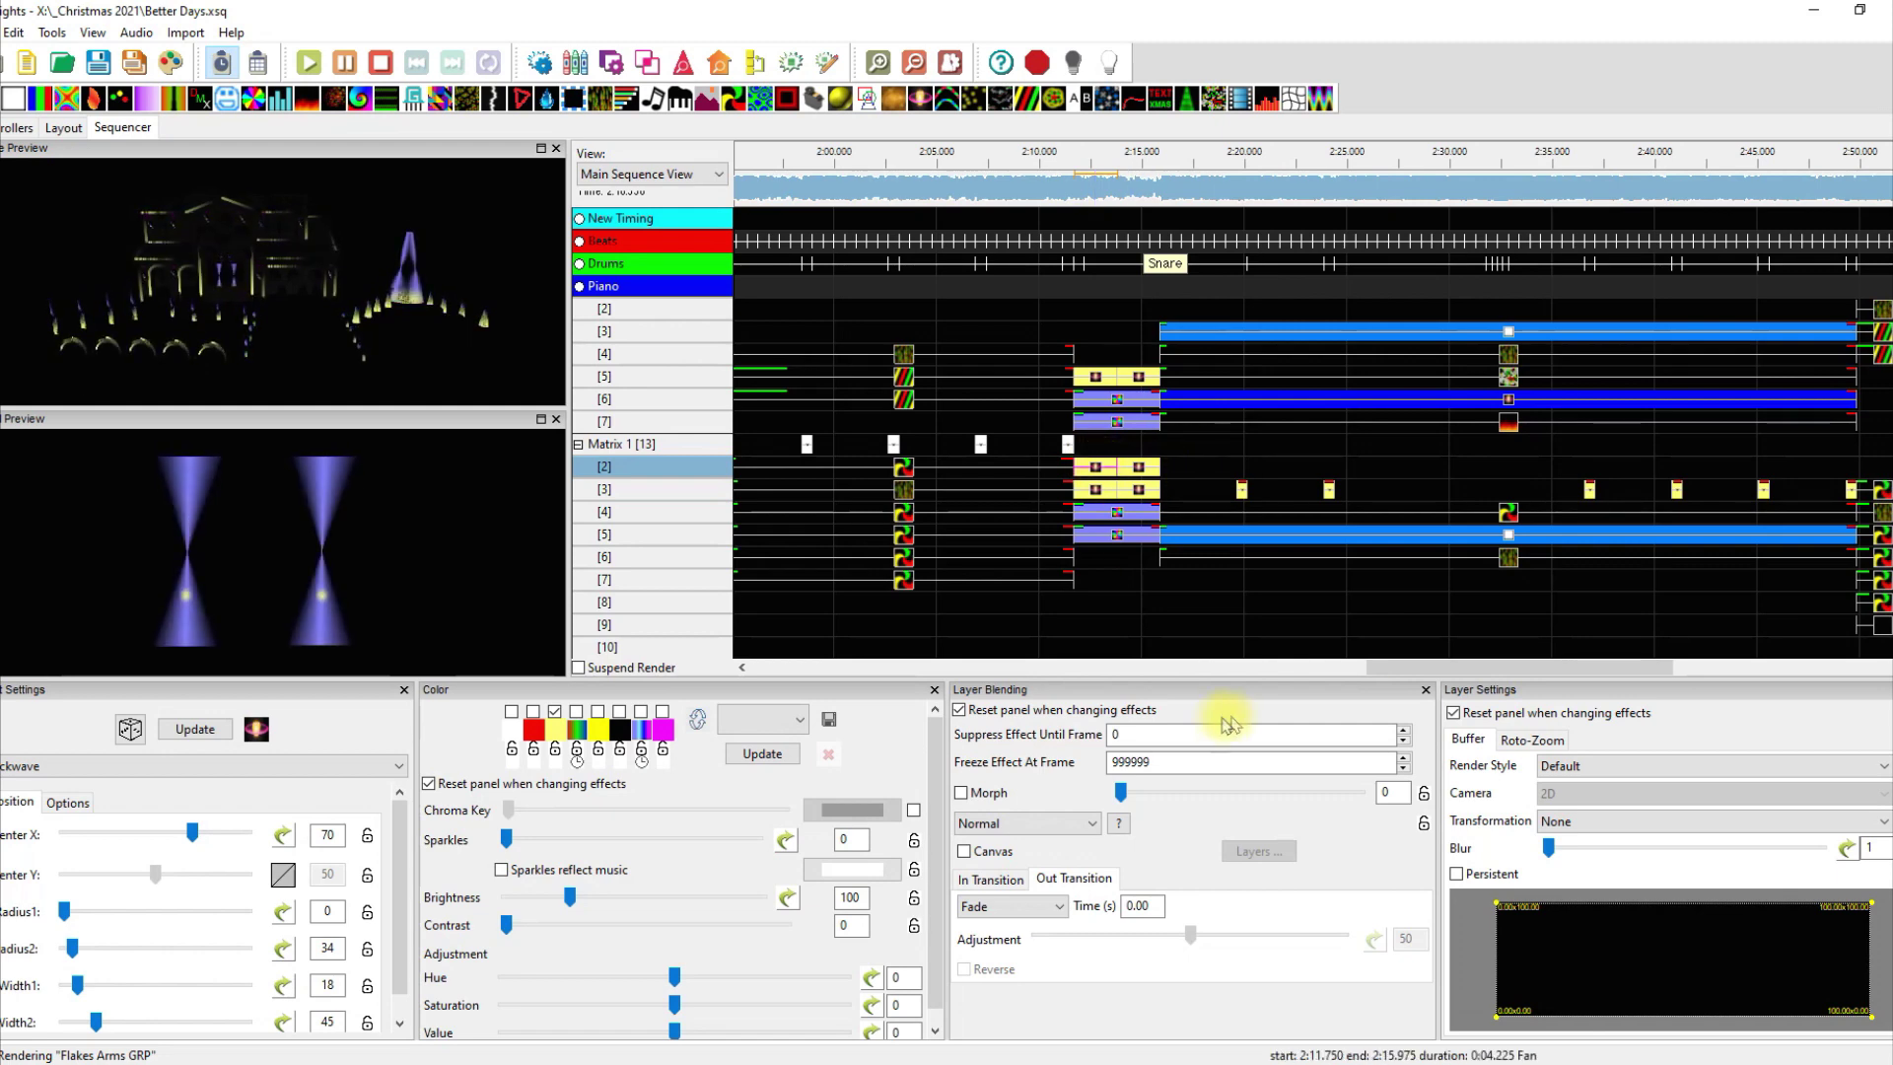
Step: Play the section from about 2:15 with the house preview enlarged, and replay it from about 2:18 at normal preview size
left_click_drag(1427, 667, 1499, 678)
left_click(911, 154)
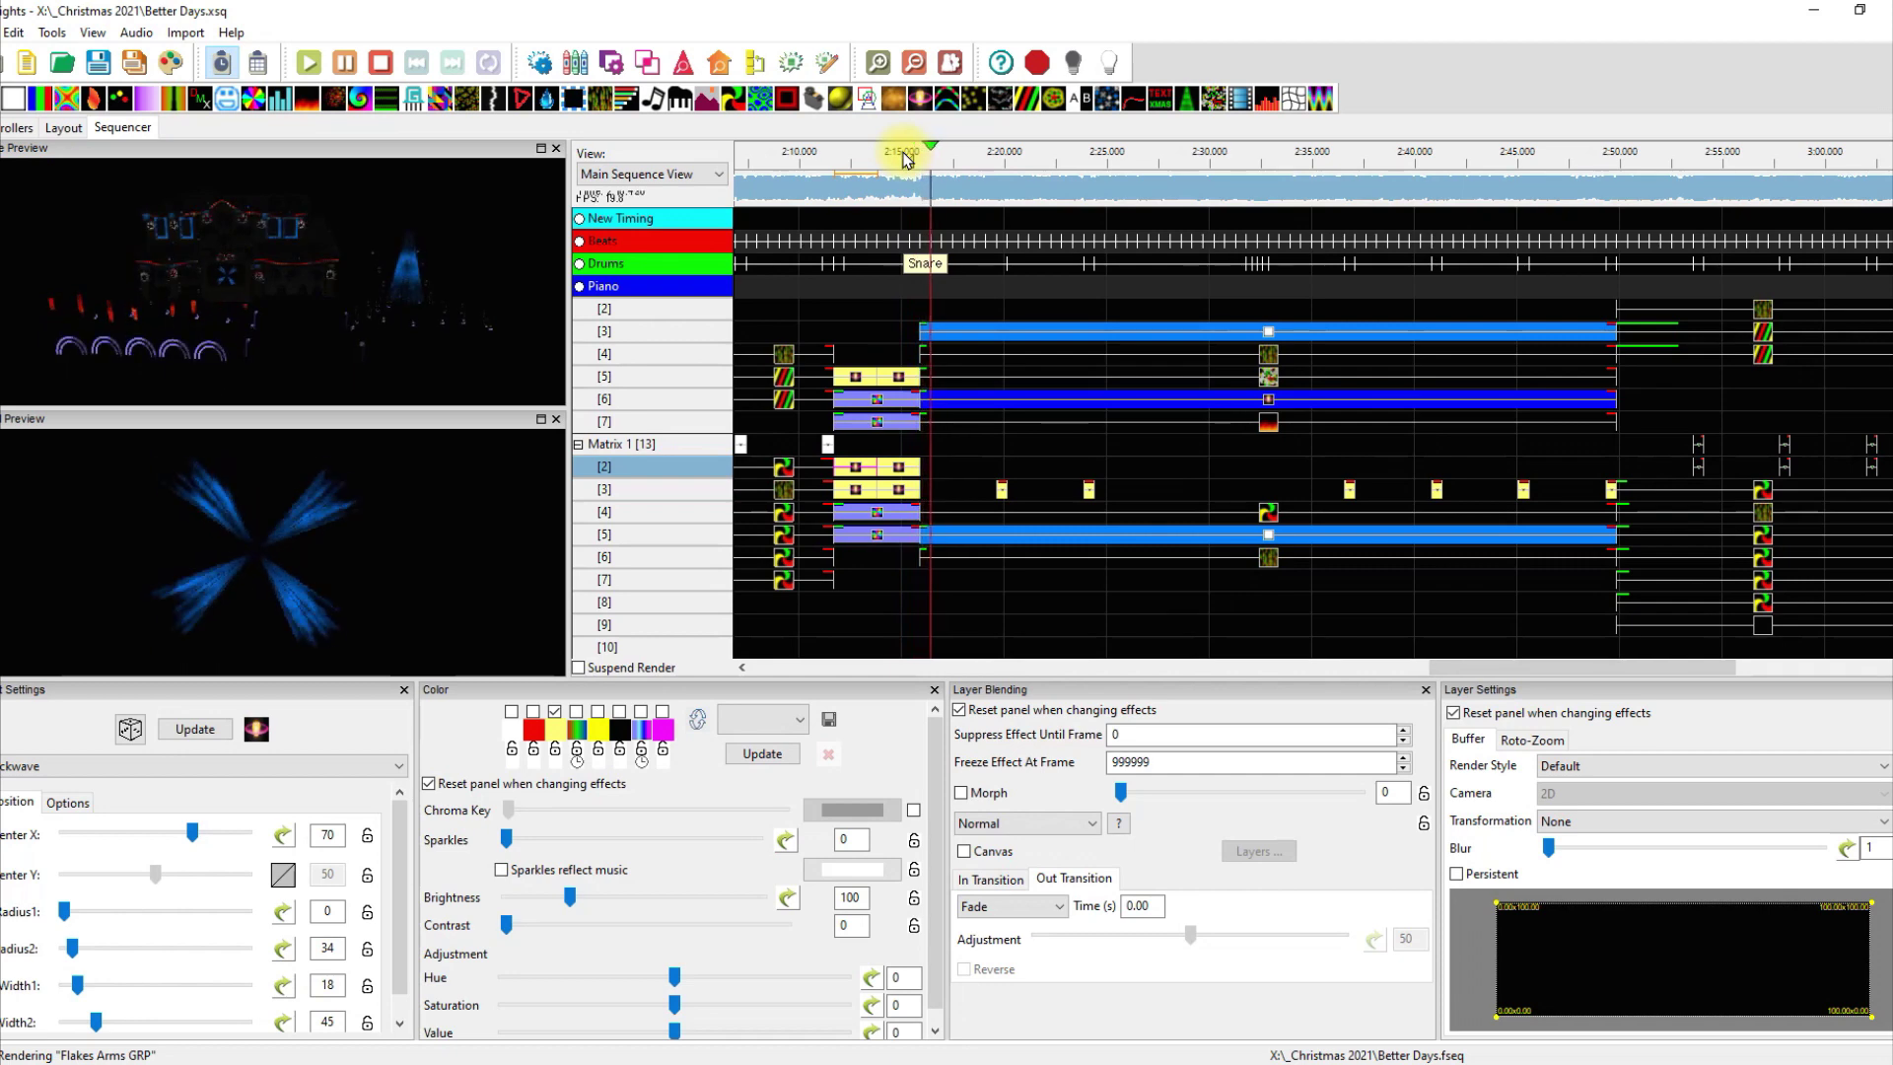
left_click(540, 150)
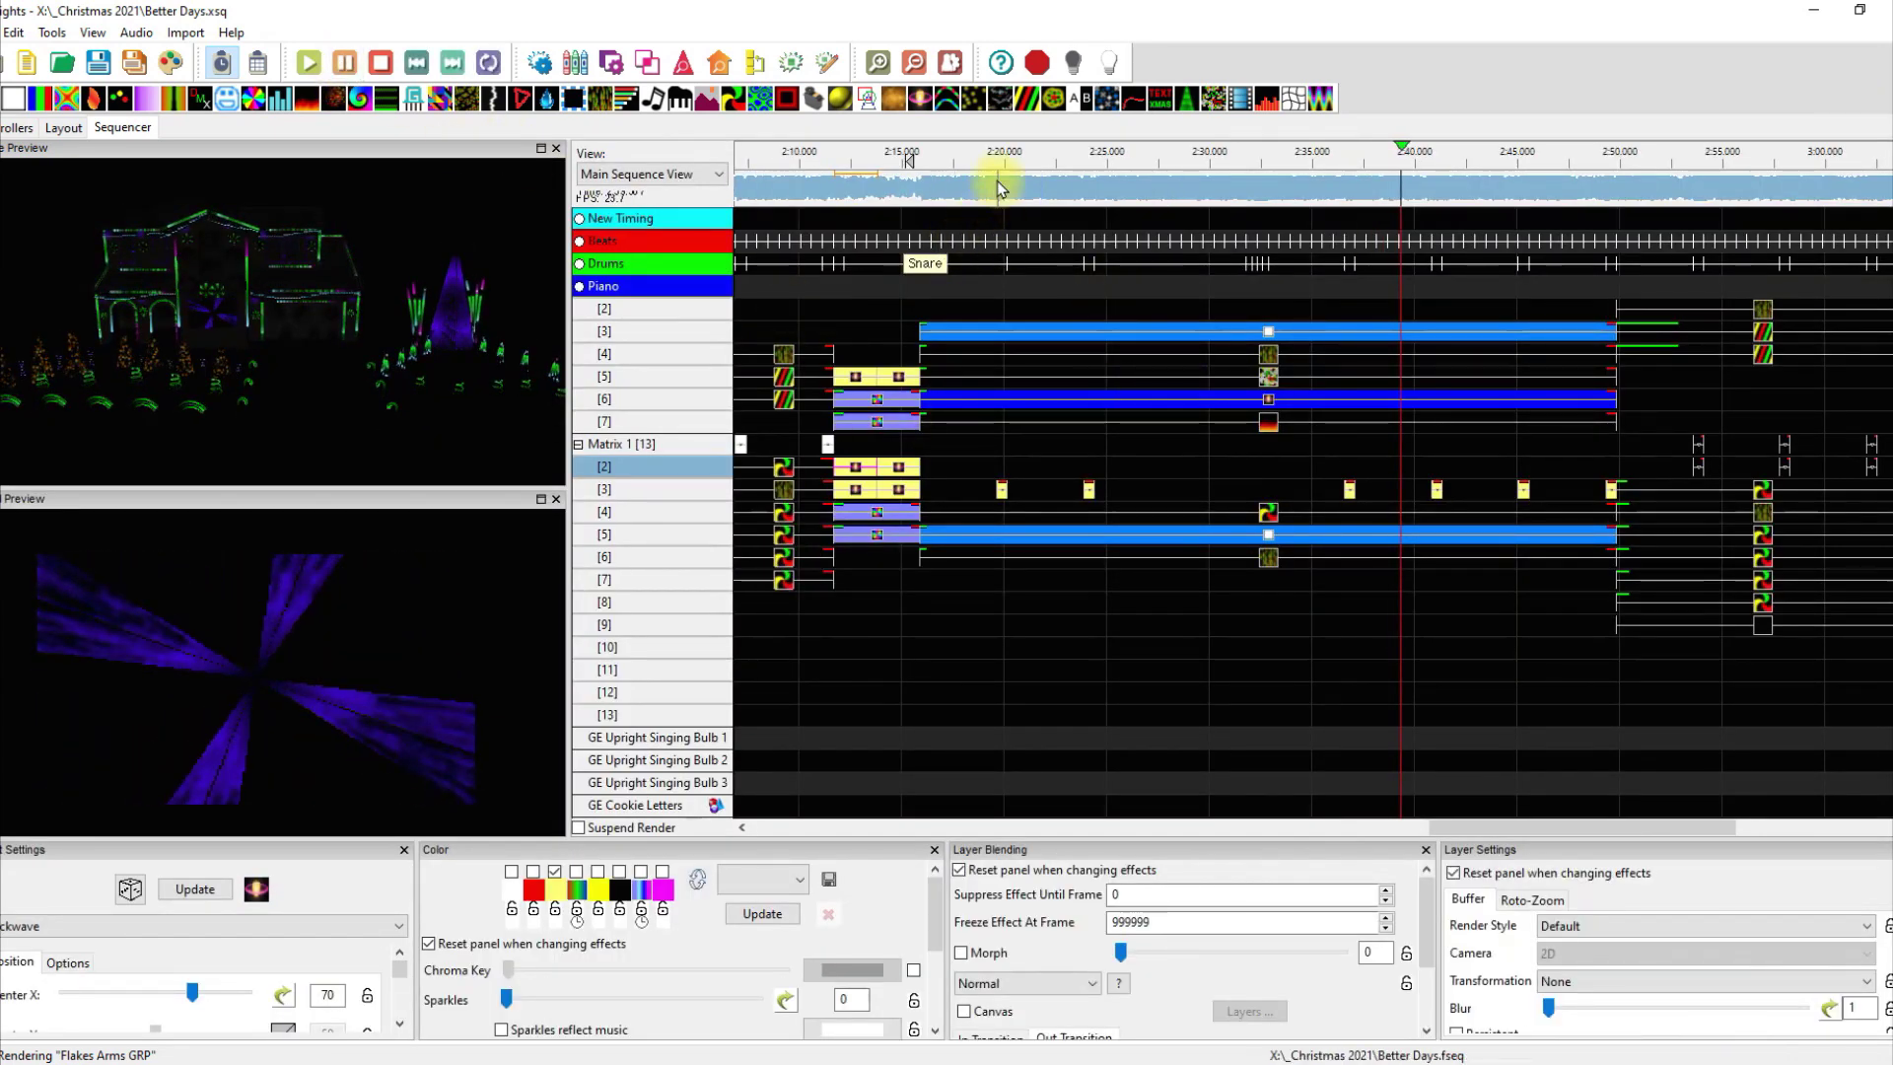
left_click(971, 167)
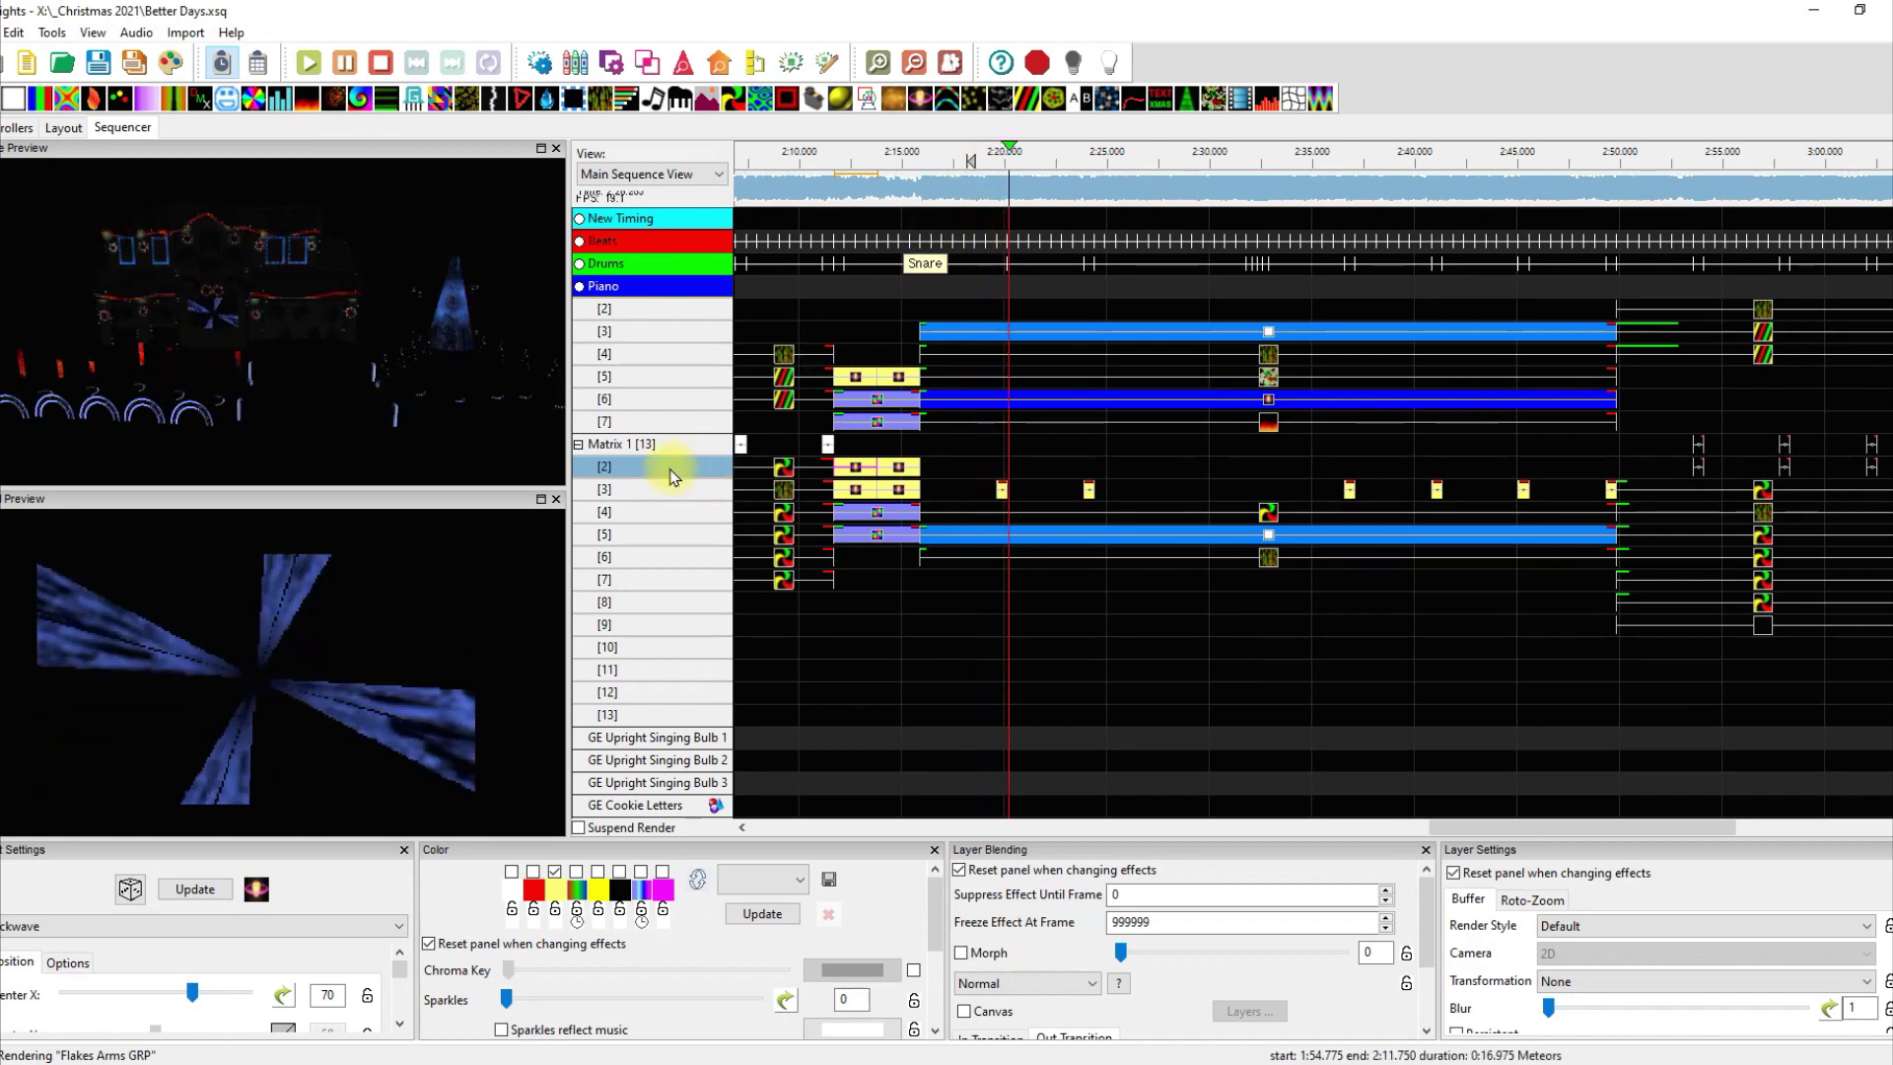
key("space")
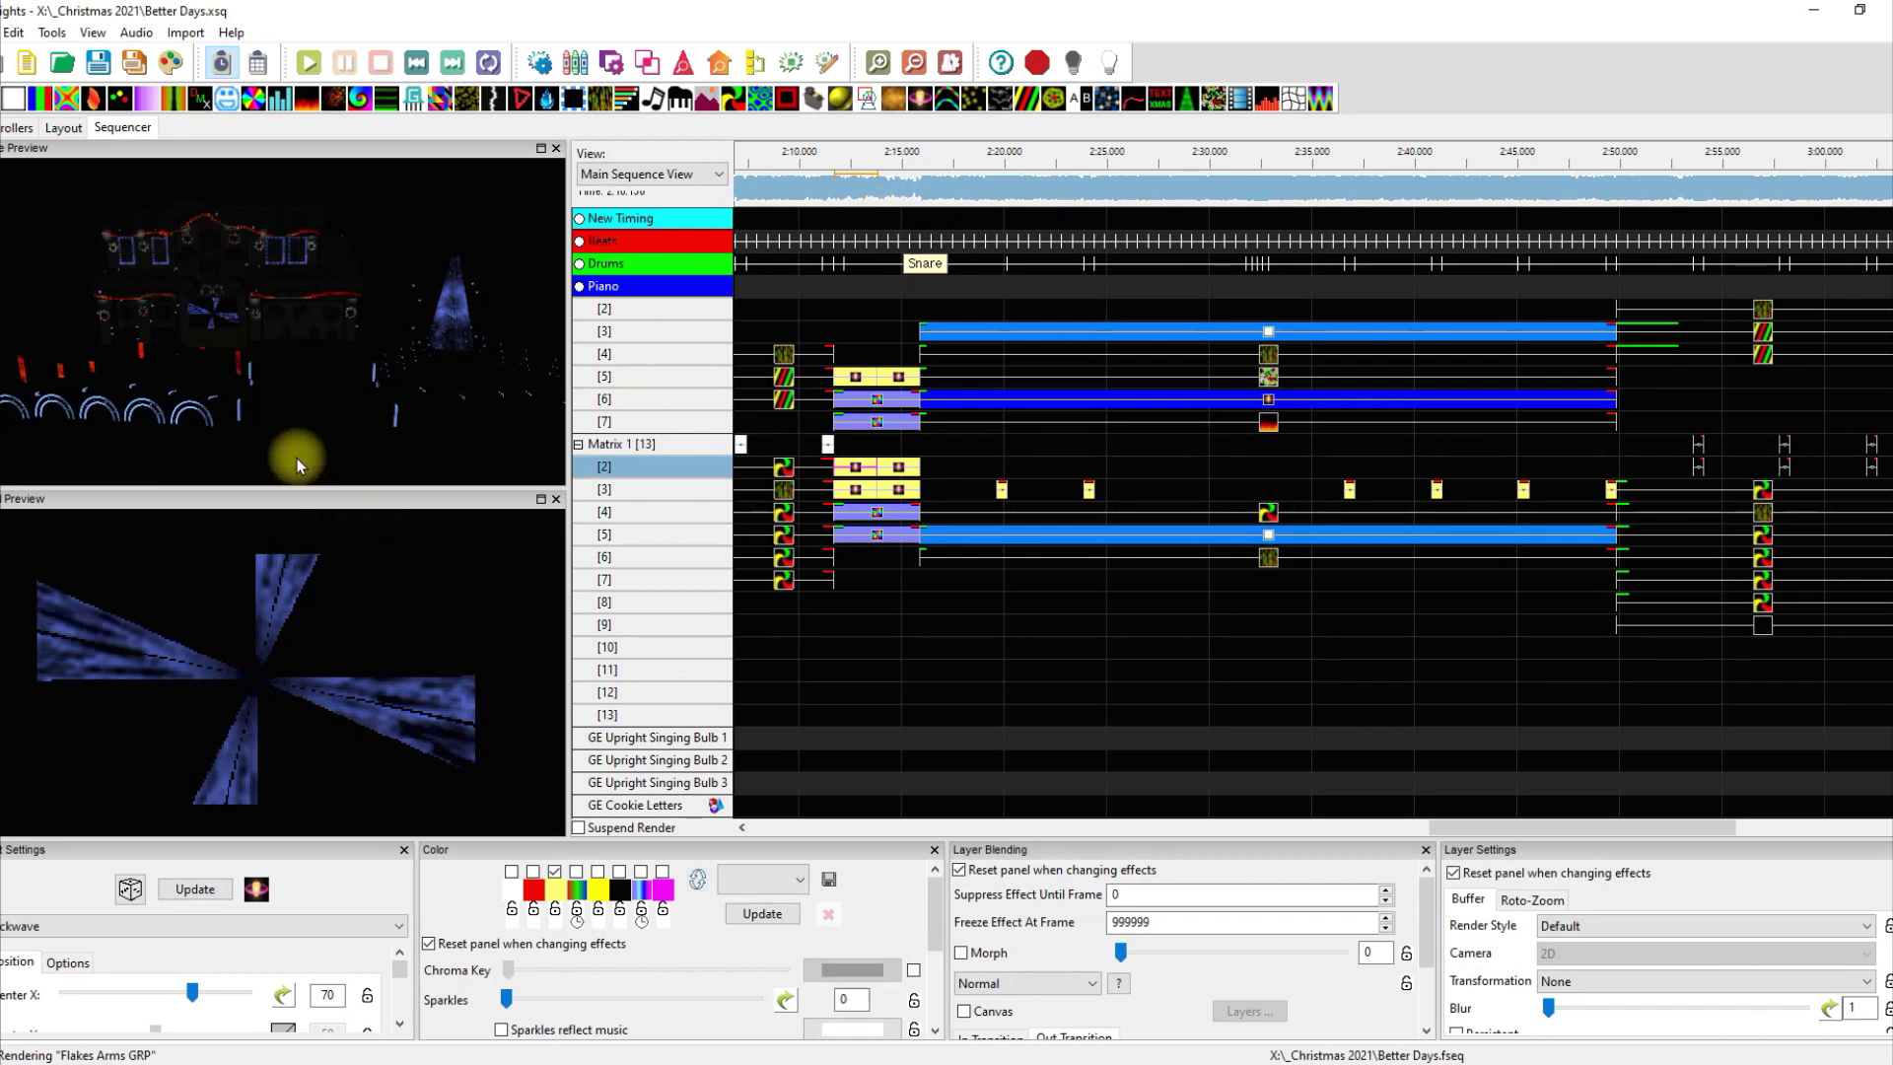
Step: Play the section from about 2:17 while viewing the front of the house up close, and return the preview to the full display
left_click(933, 160)
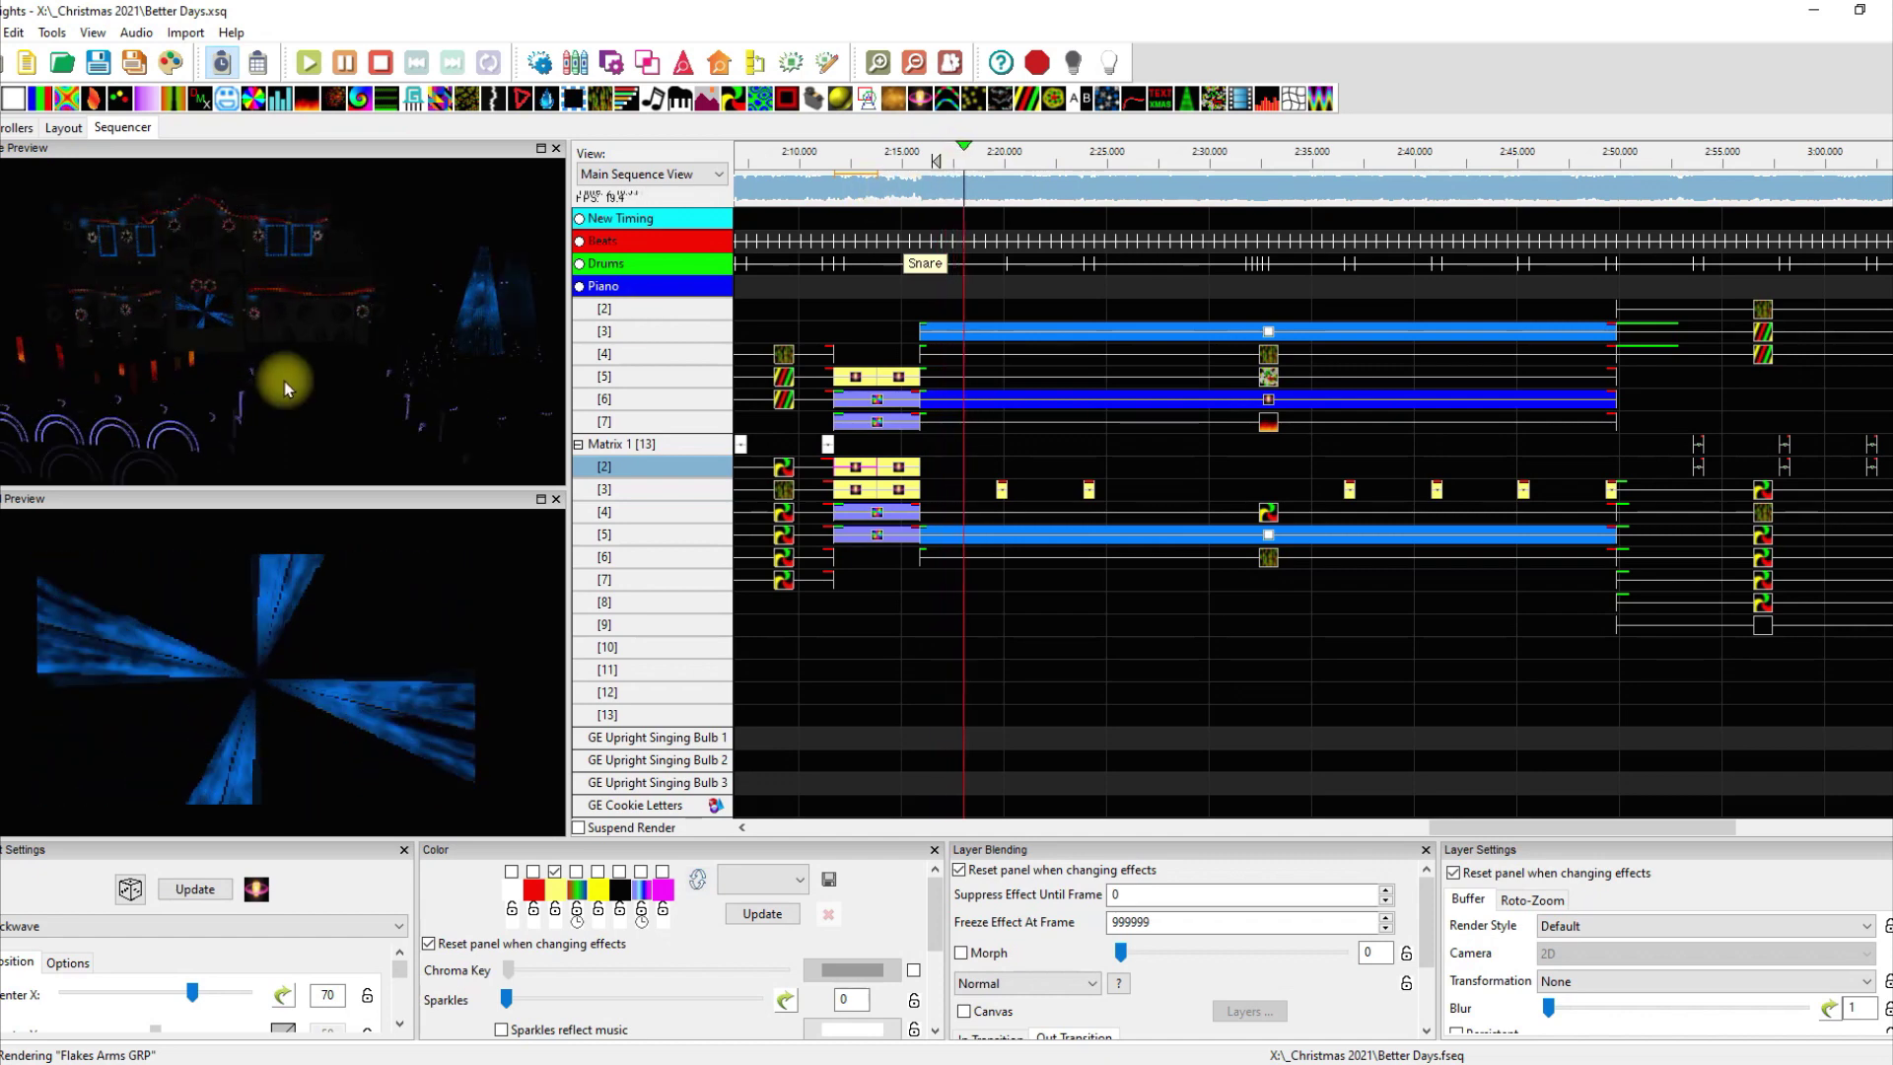
left_click_drag(284, 381, 483, 340)
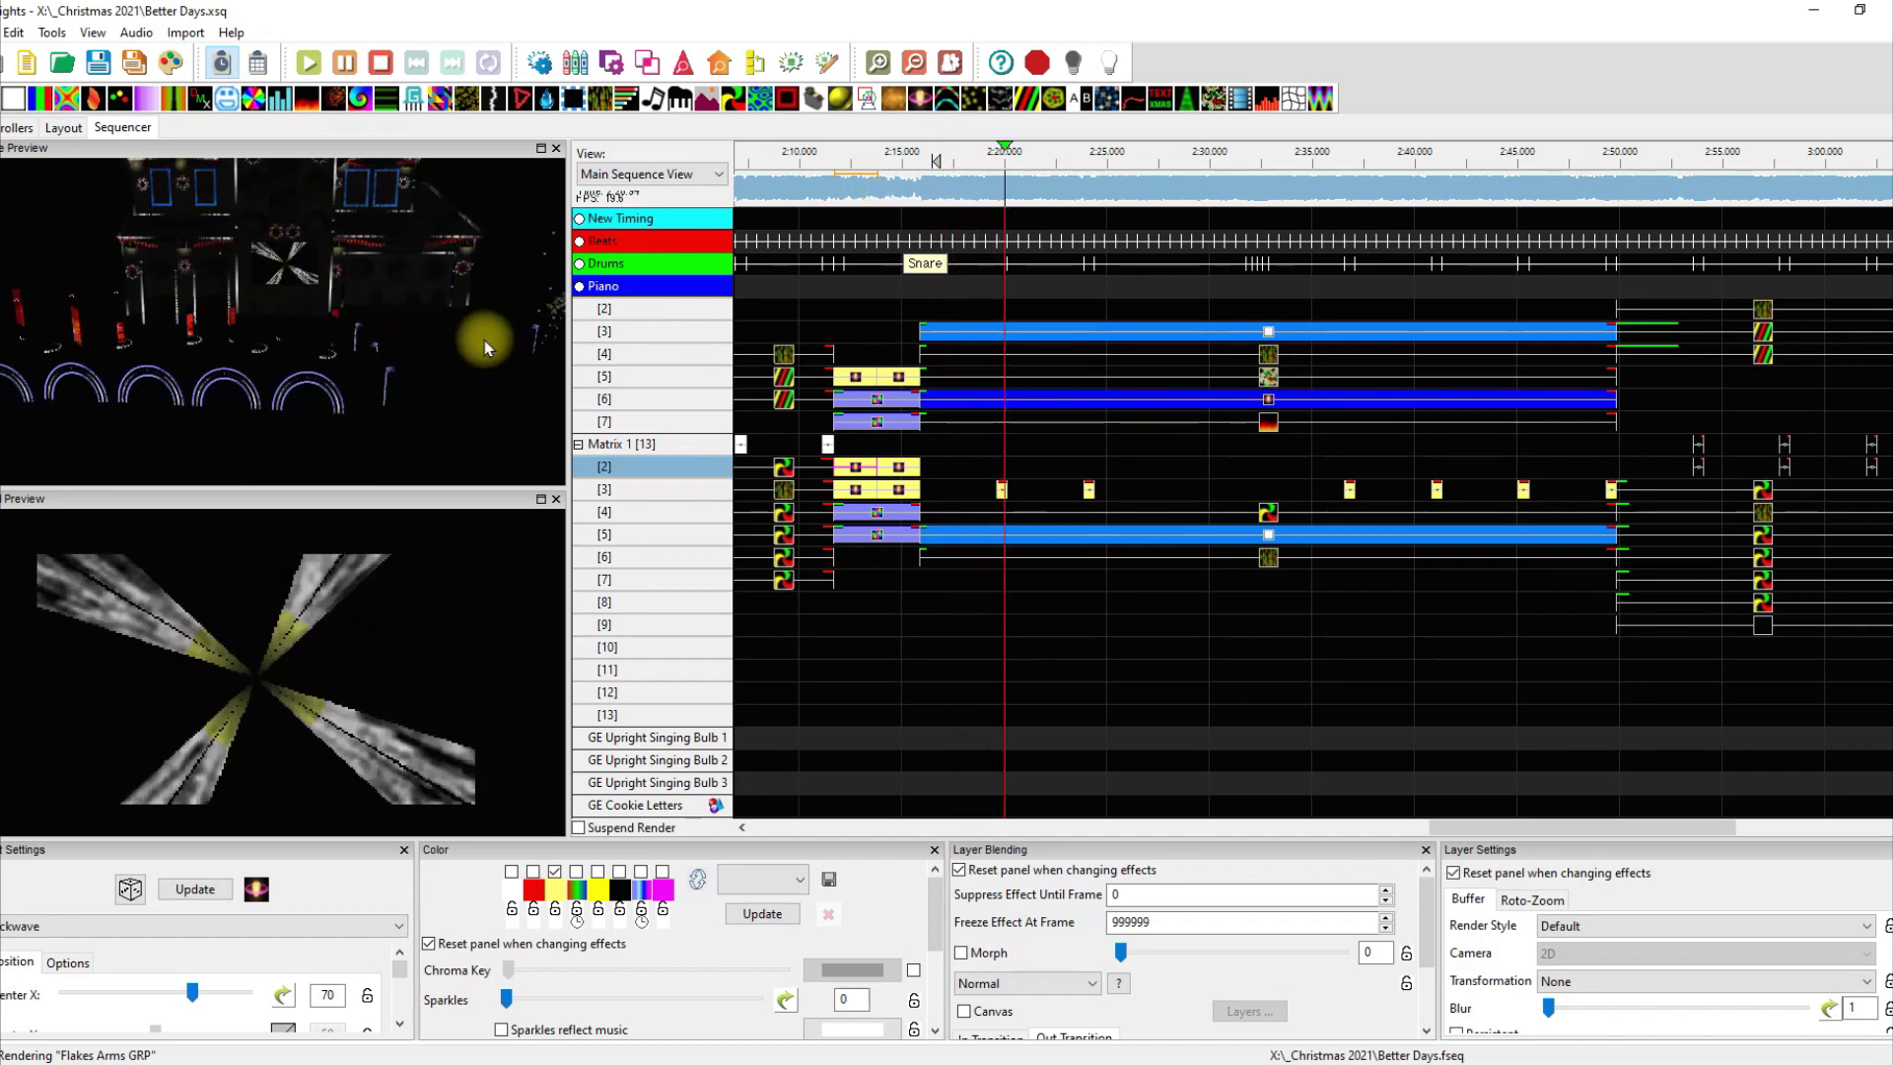
key("space")
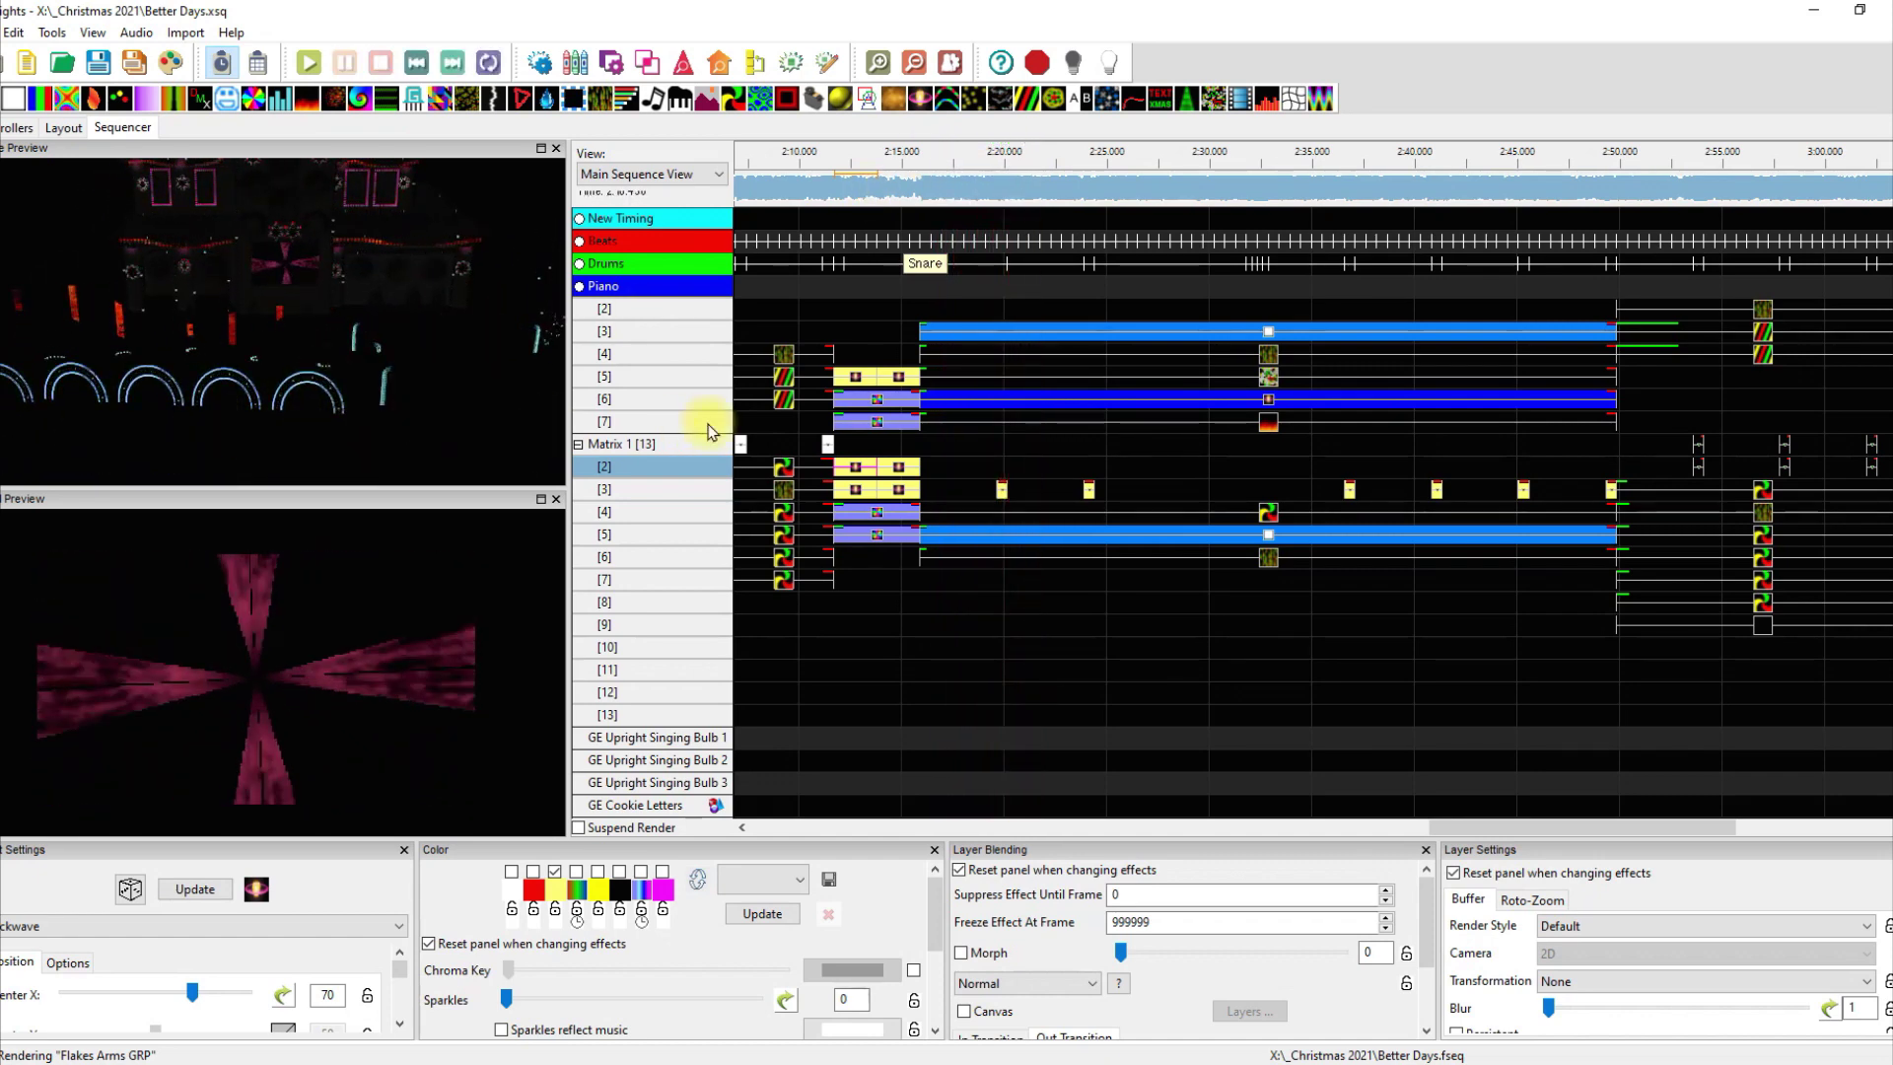
scroll(373, 375, "down", 5)
left_click_drag(411, 366, 313, 449)
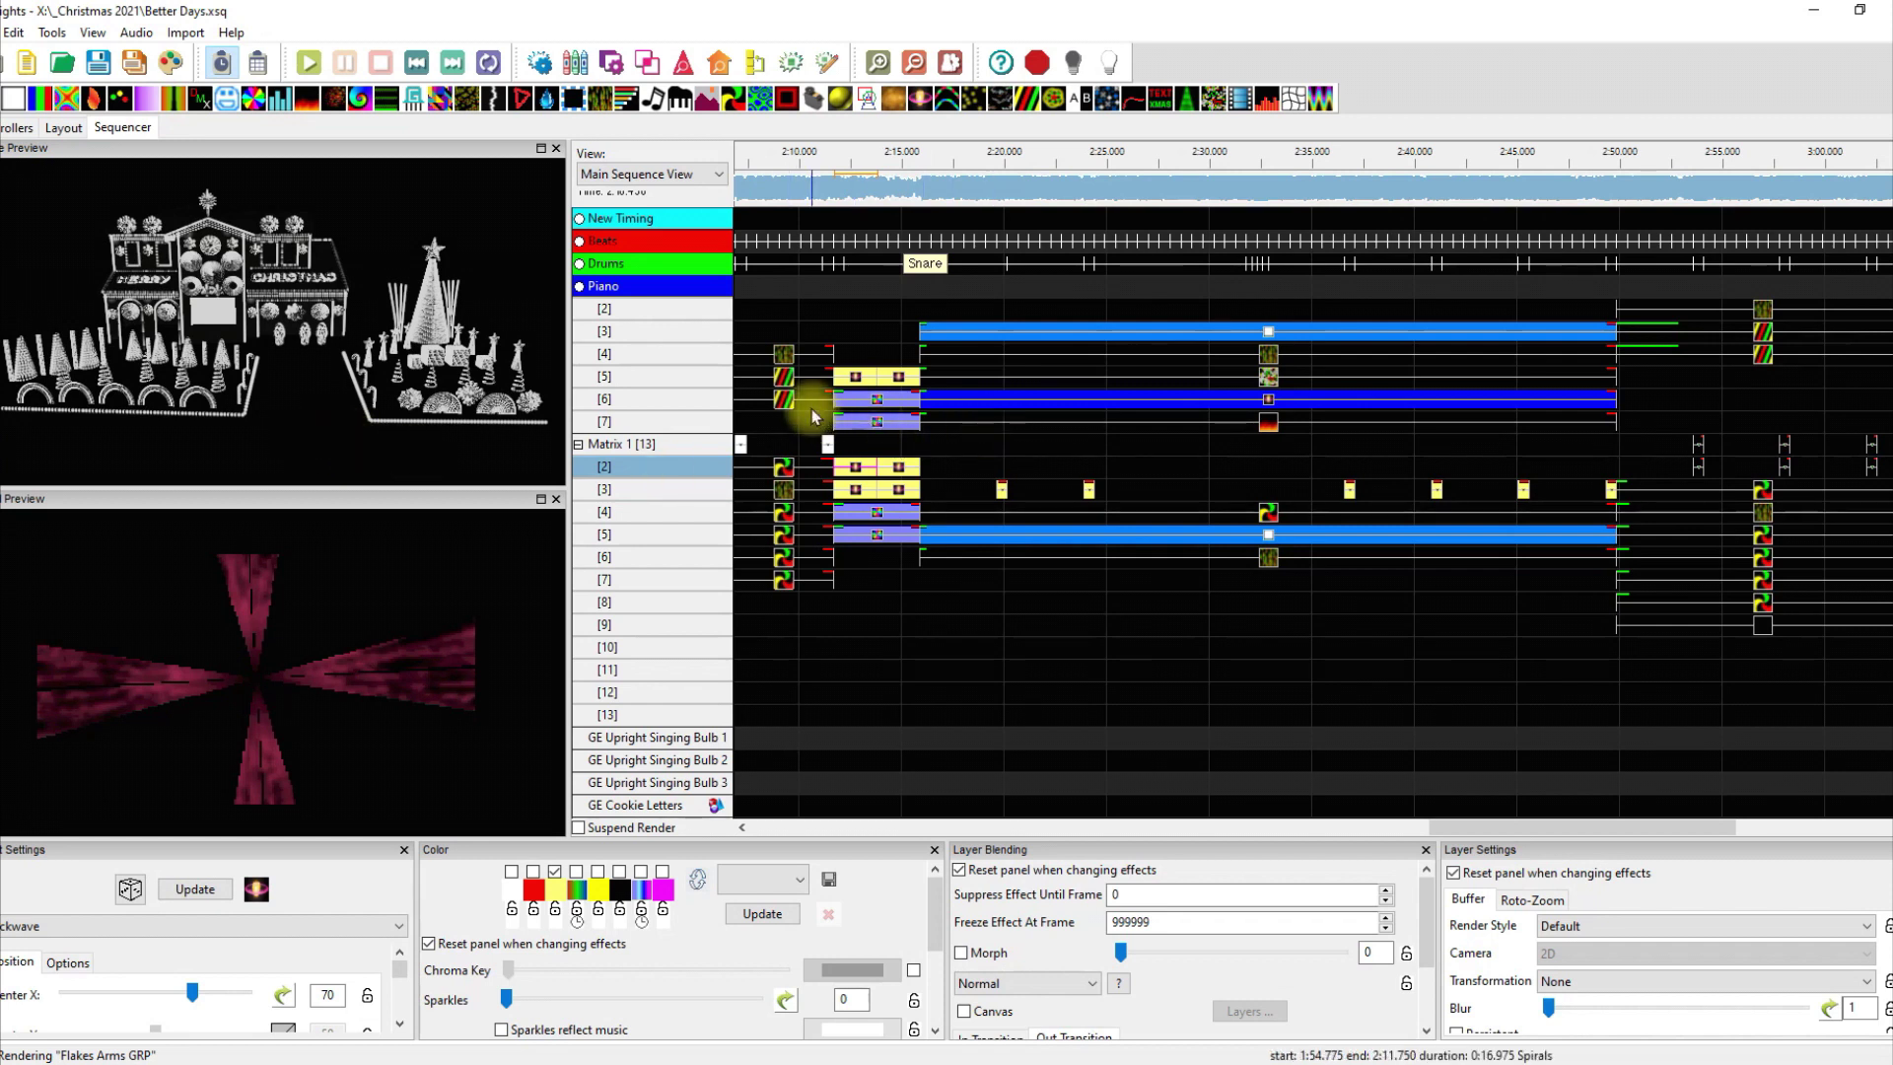
Step: Inspect the Meteors effect on Mega Tree layer 4 from about 2:16, checking the yard and house props in the preview
left_click(1264, 357)
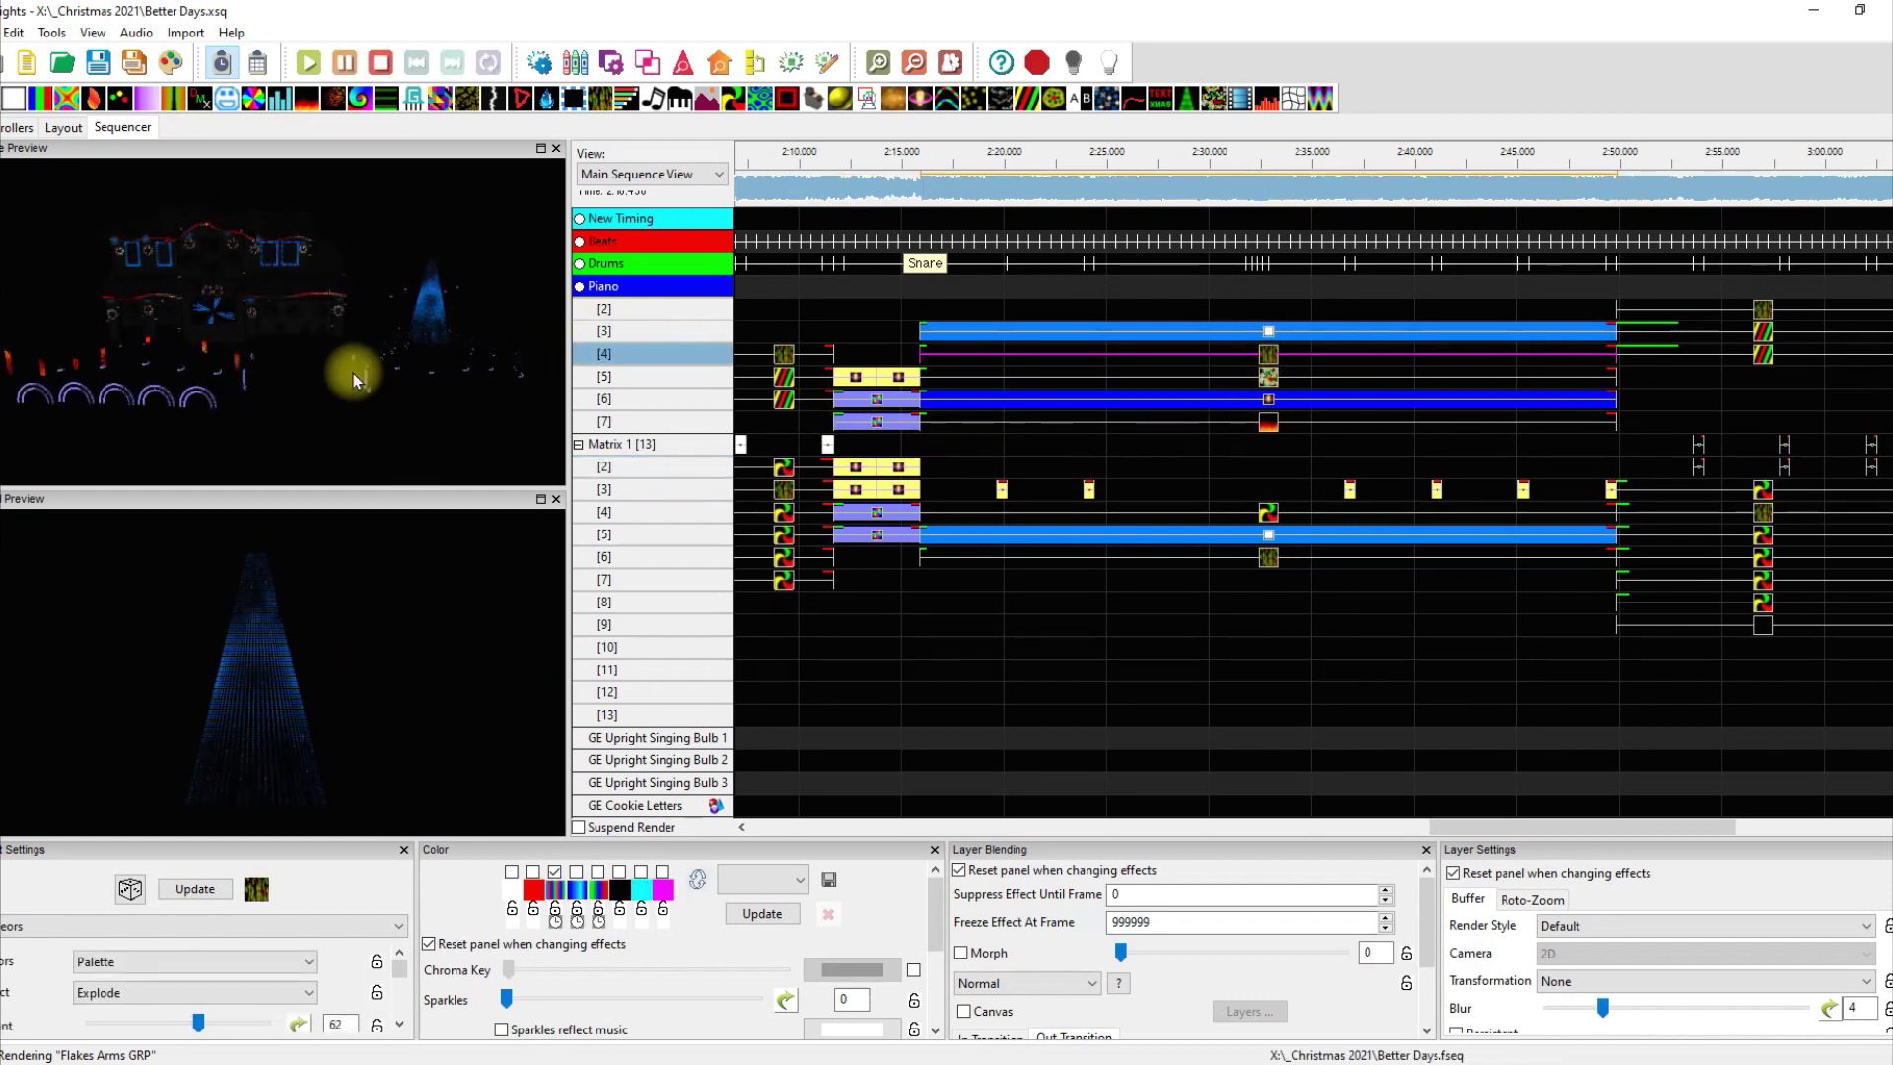
left_click_drag(353, 373, 255, 265)
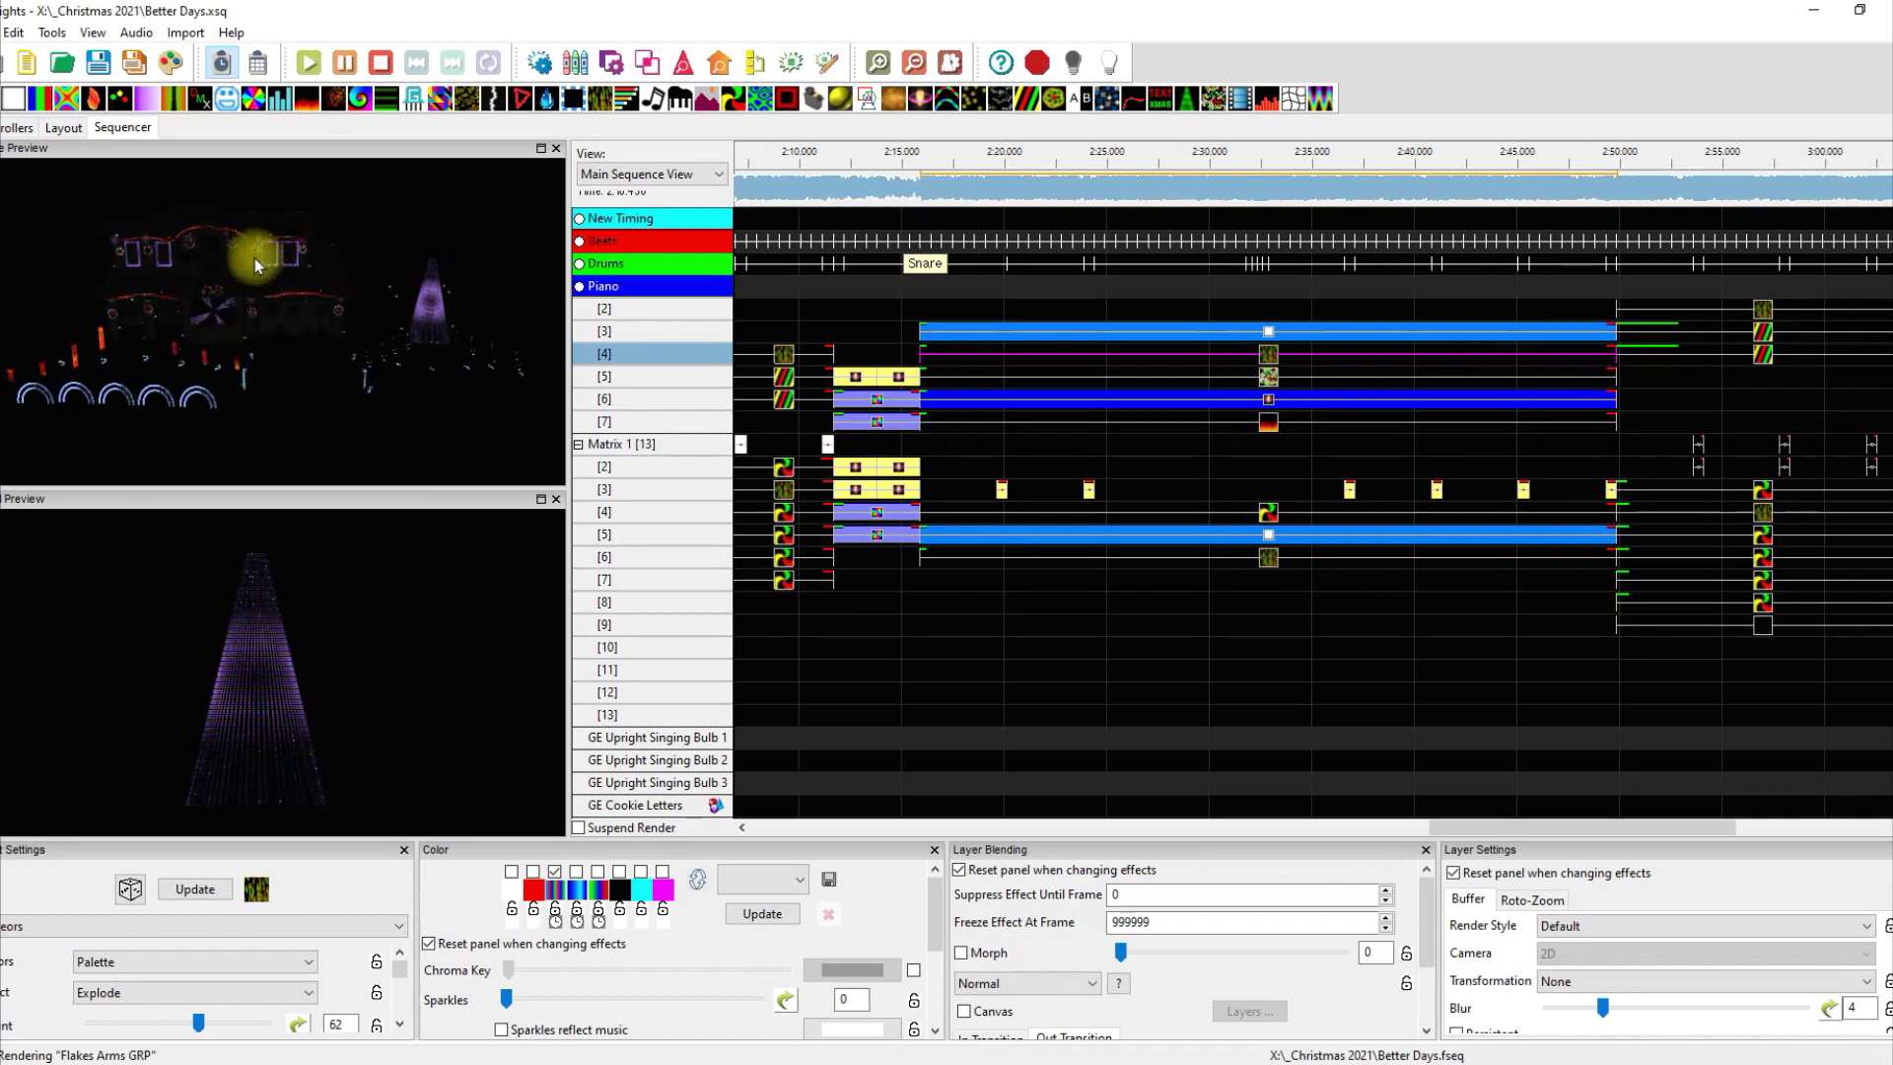
left_click_drag(409, 283, 202, 241)
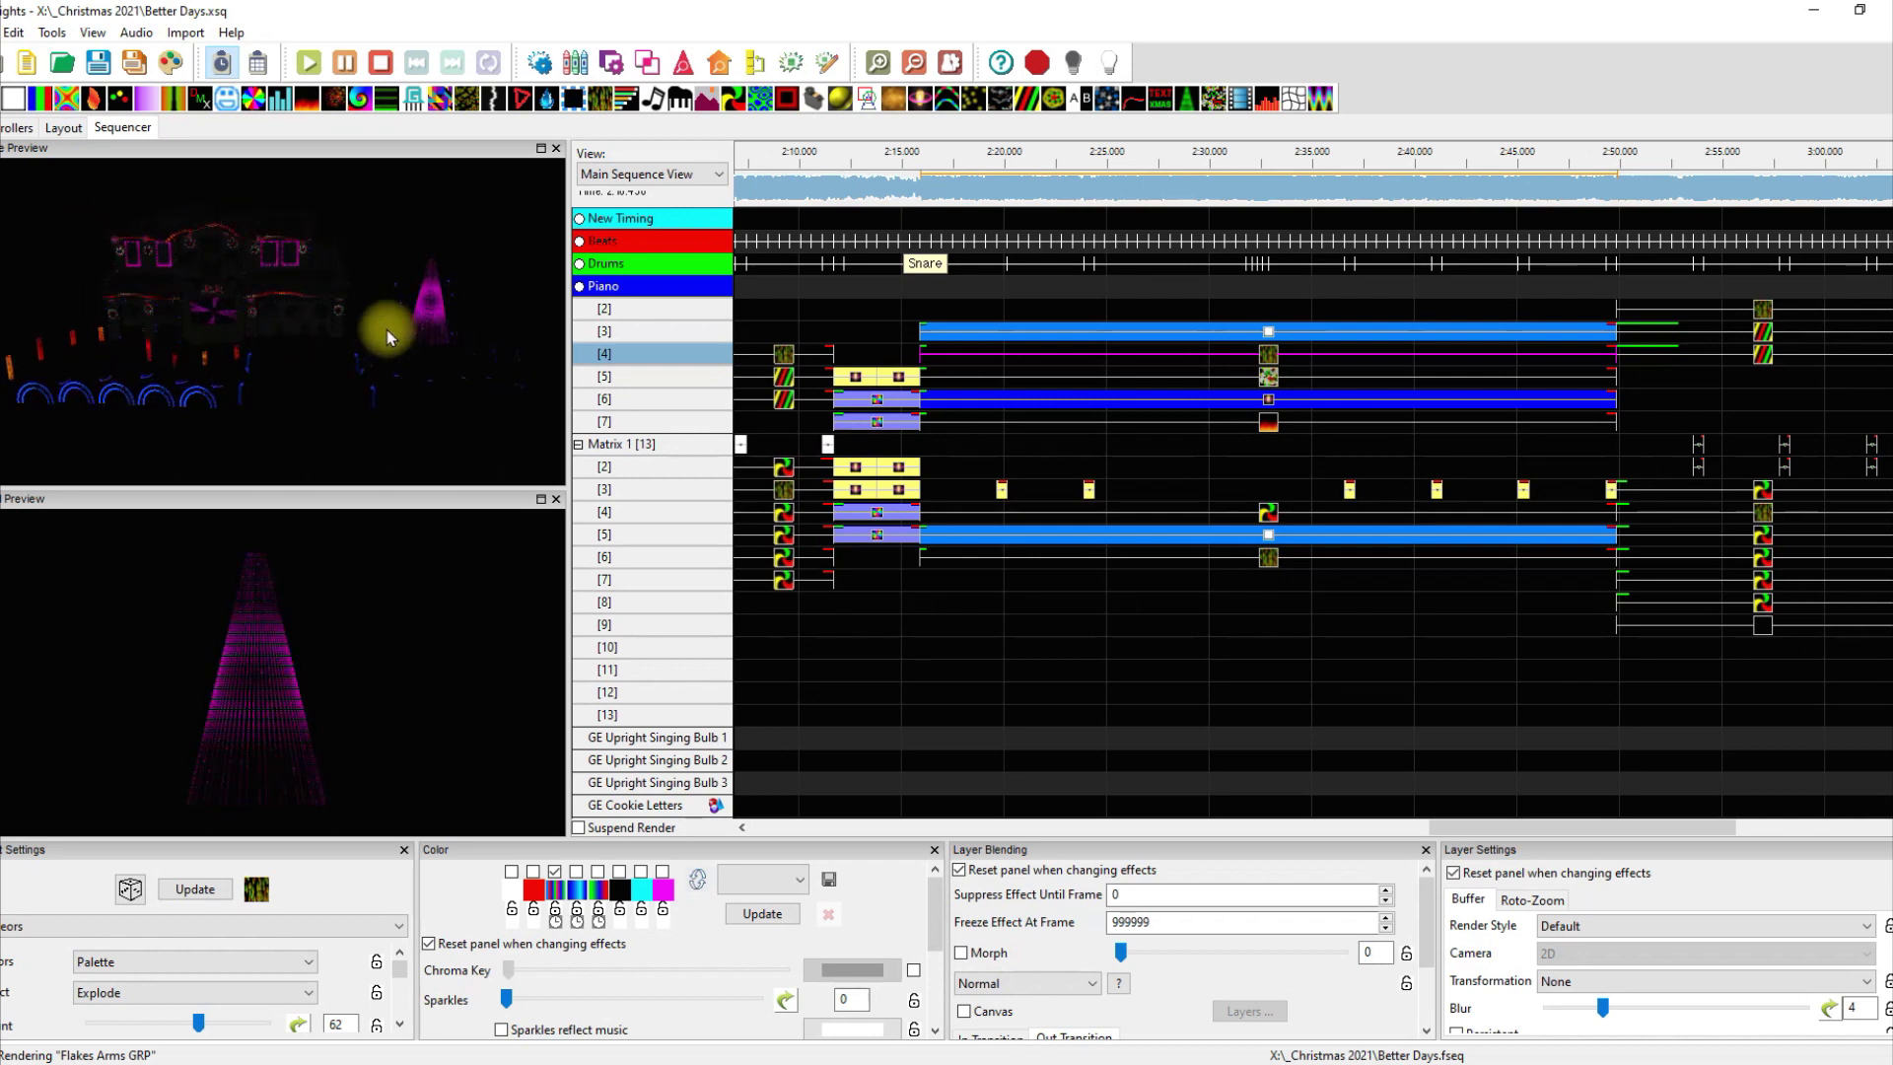
left_click_drag(319, 372, 463, 400)
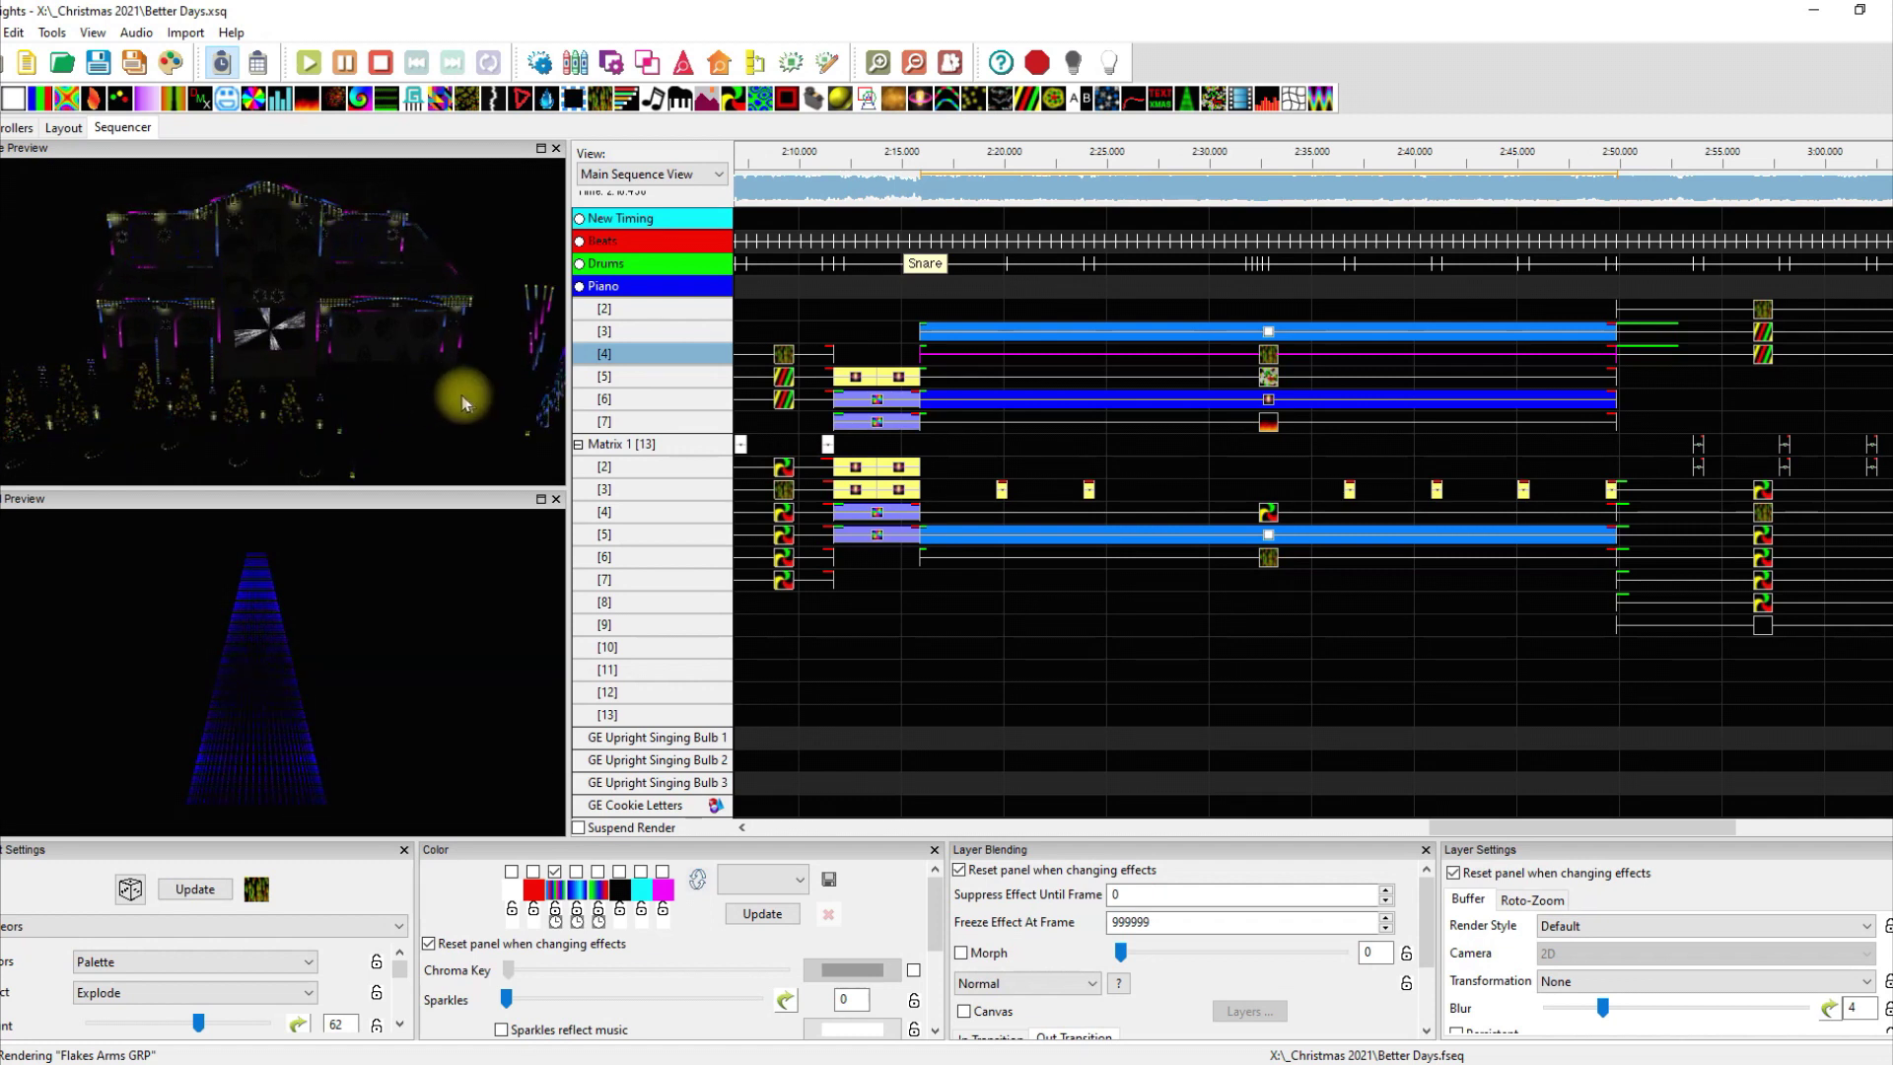
Step: Examine the arches, house and mega tree in the house preview, and play the section from about 2:31
scroll(487, 415, "down", 1)
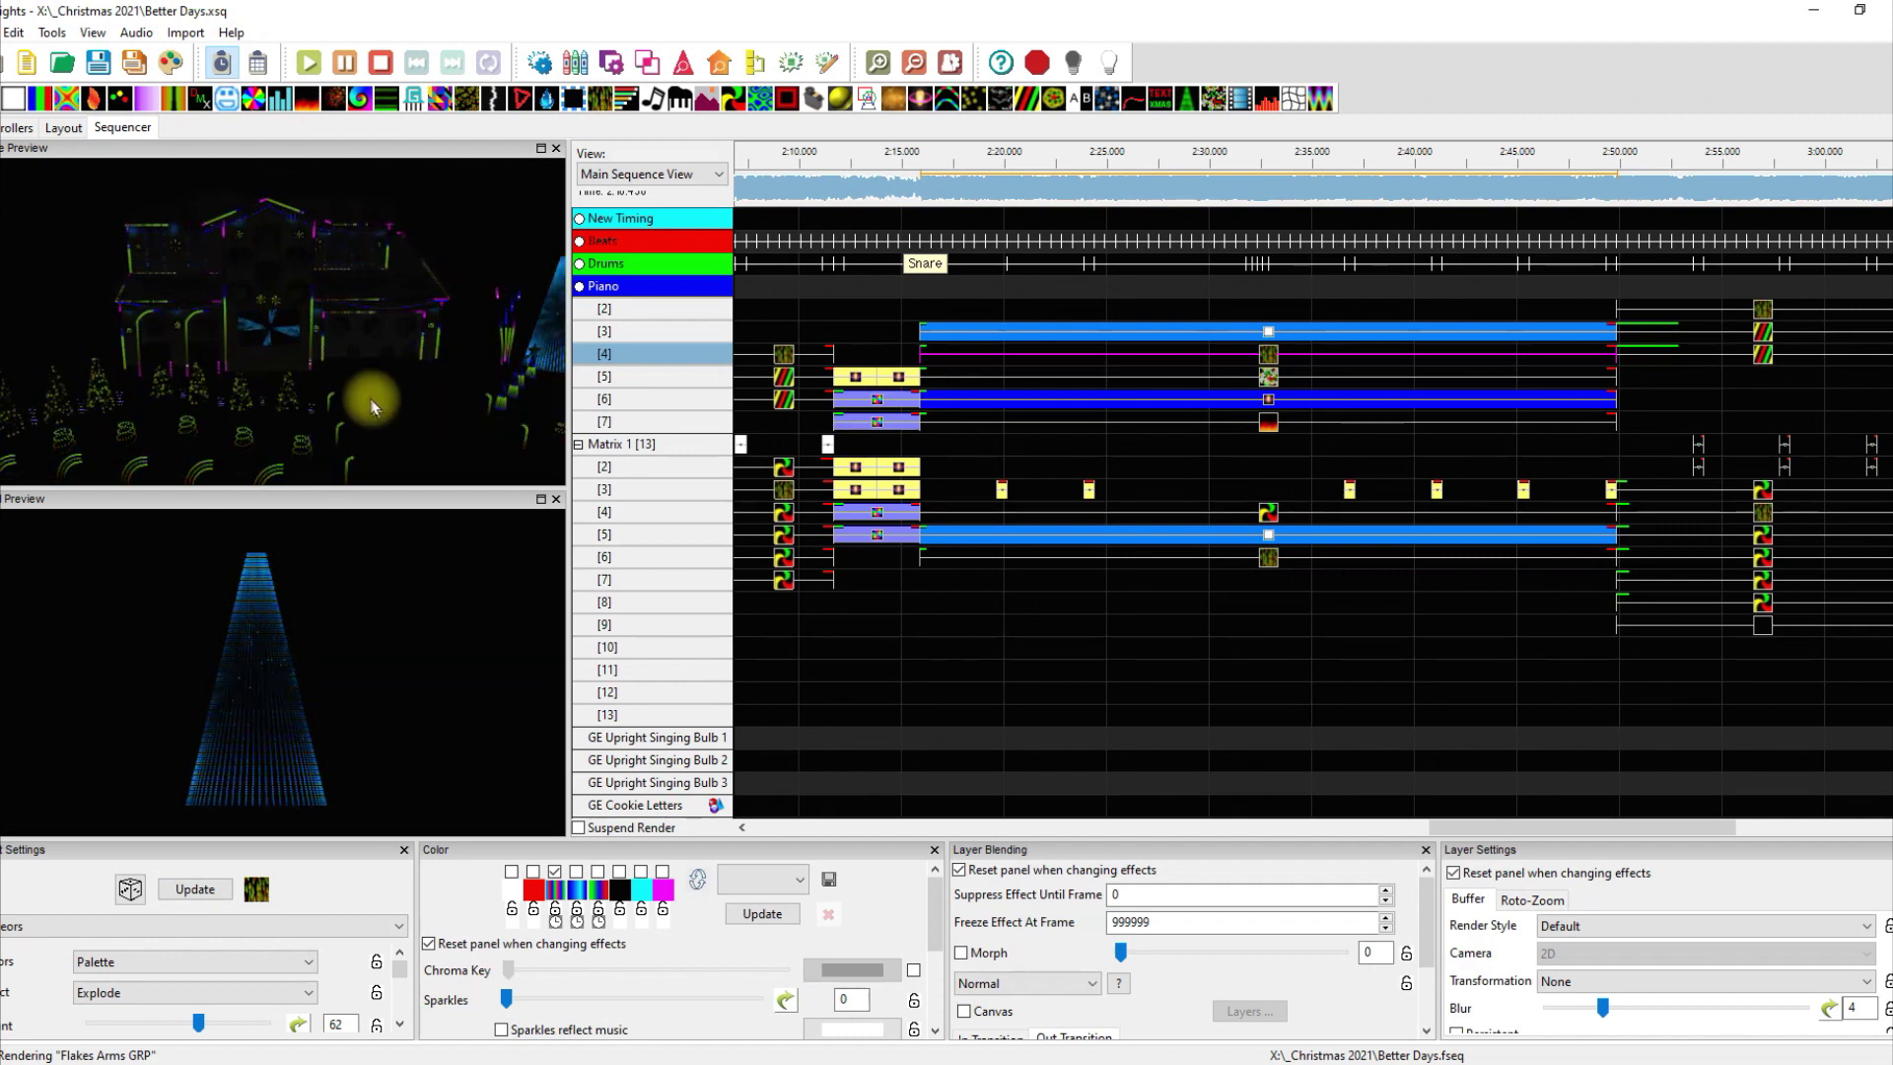
scroll(465, 428, "down", 1)
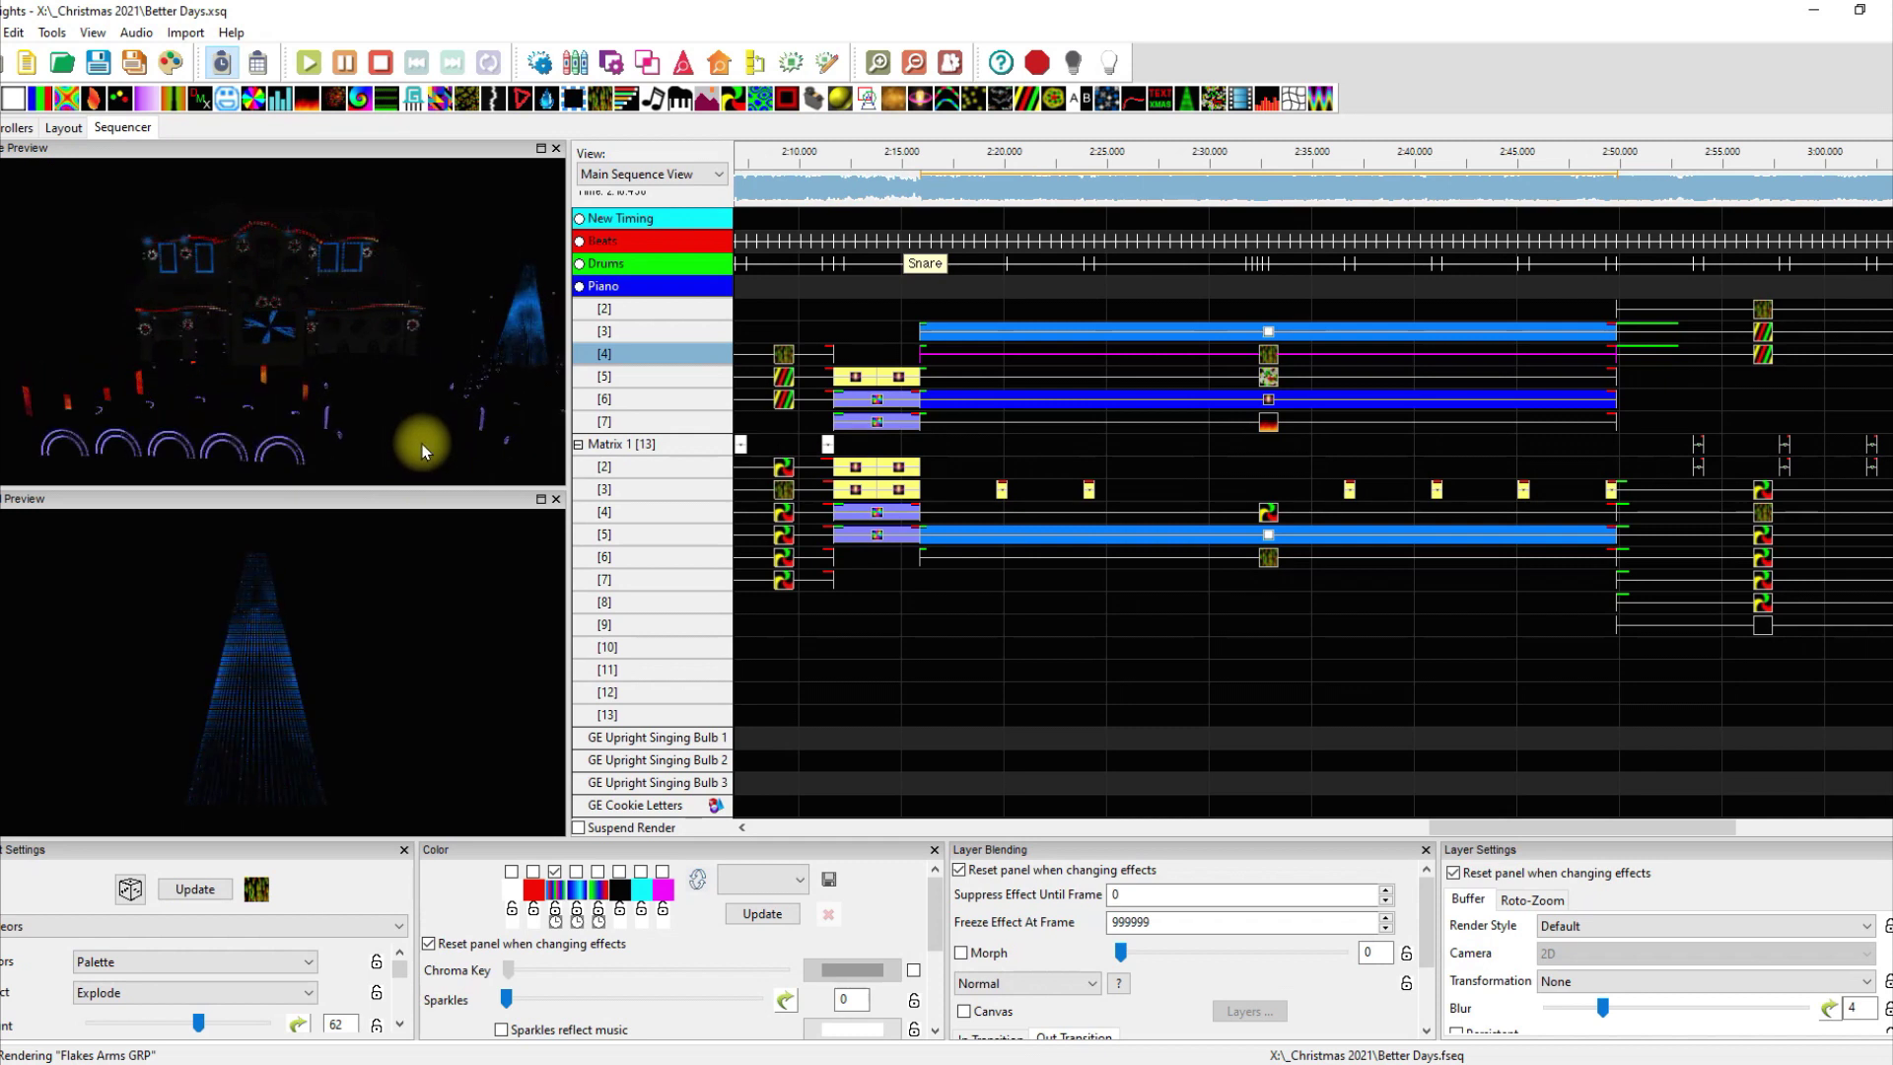
left_click_drag(422, 450, 312, 427)
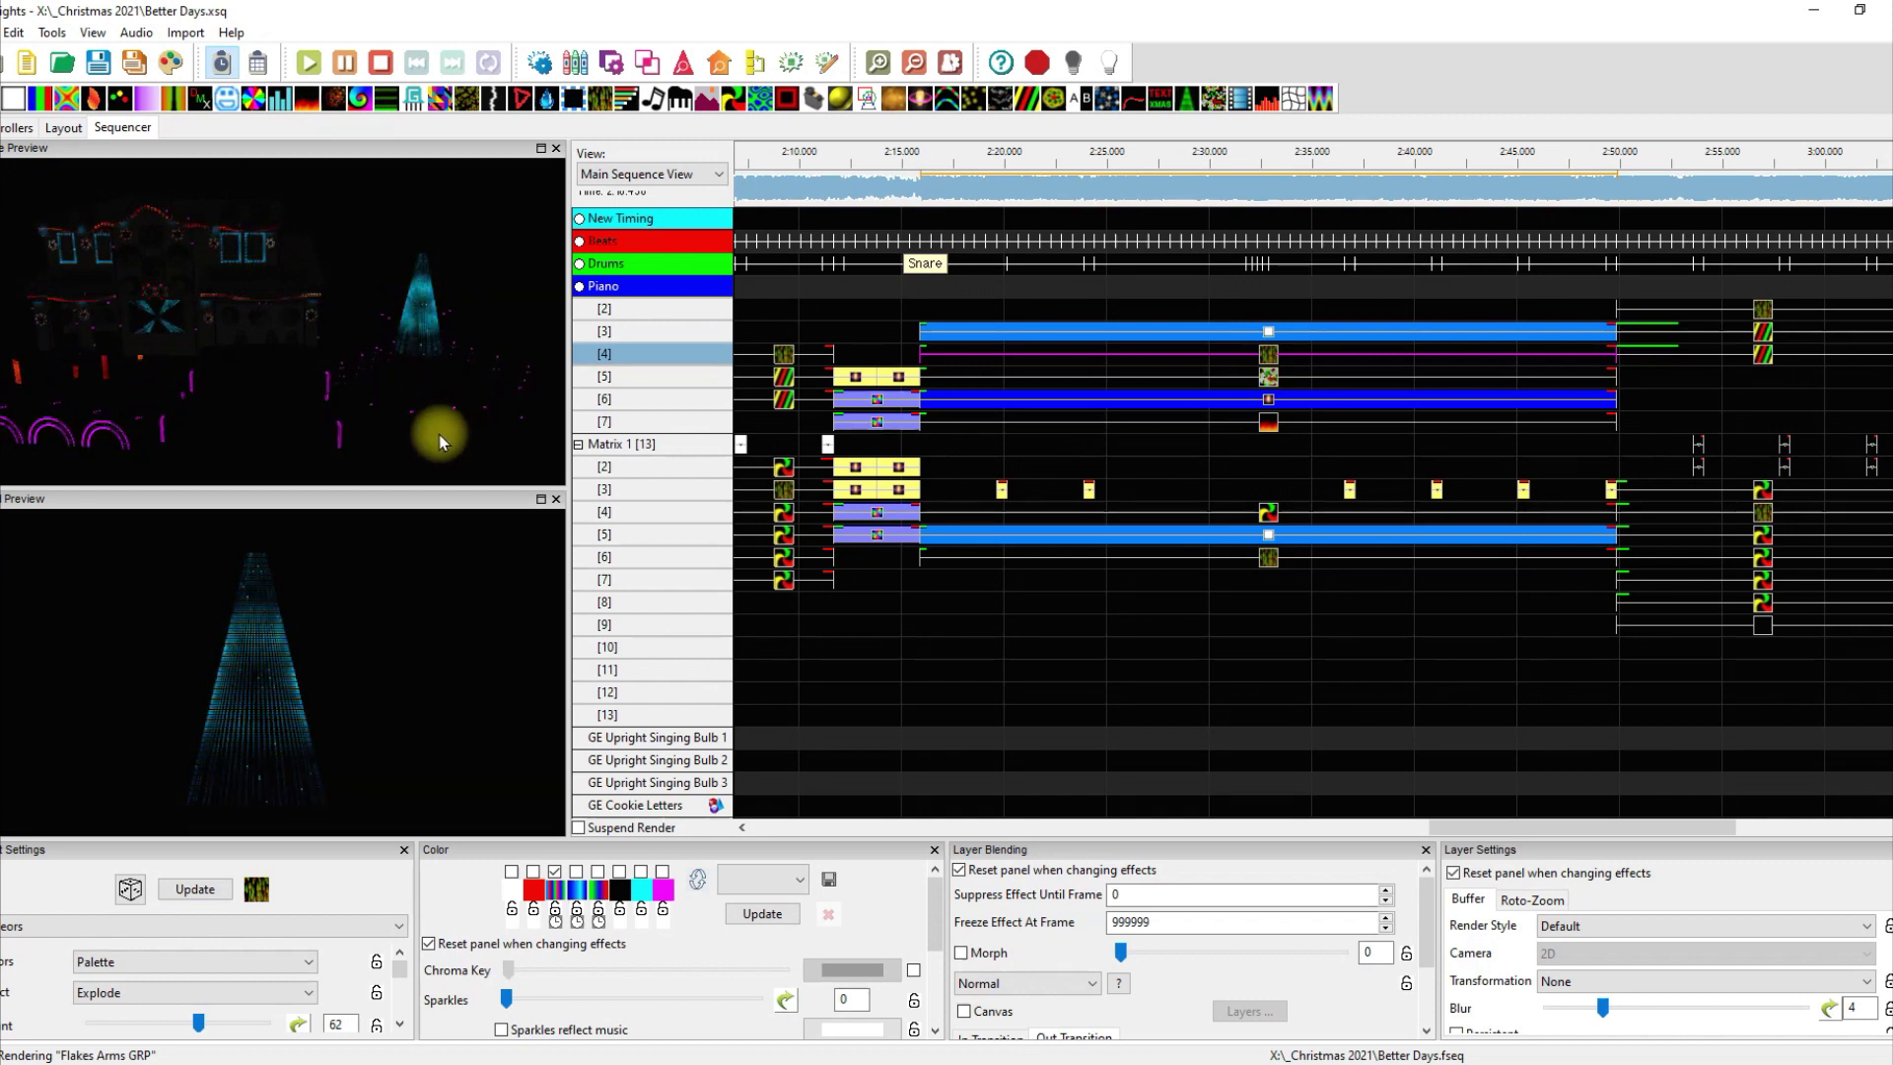
left_click_drag(409, 319, 475, 424)
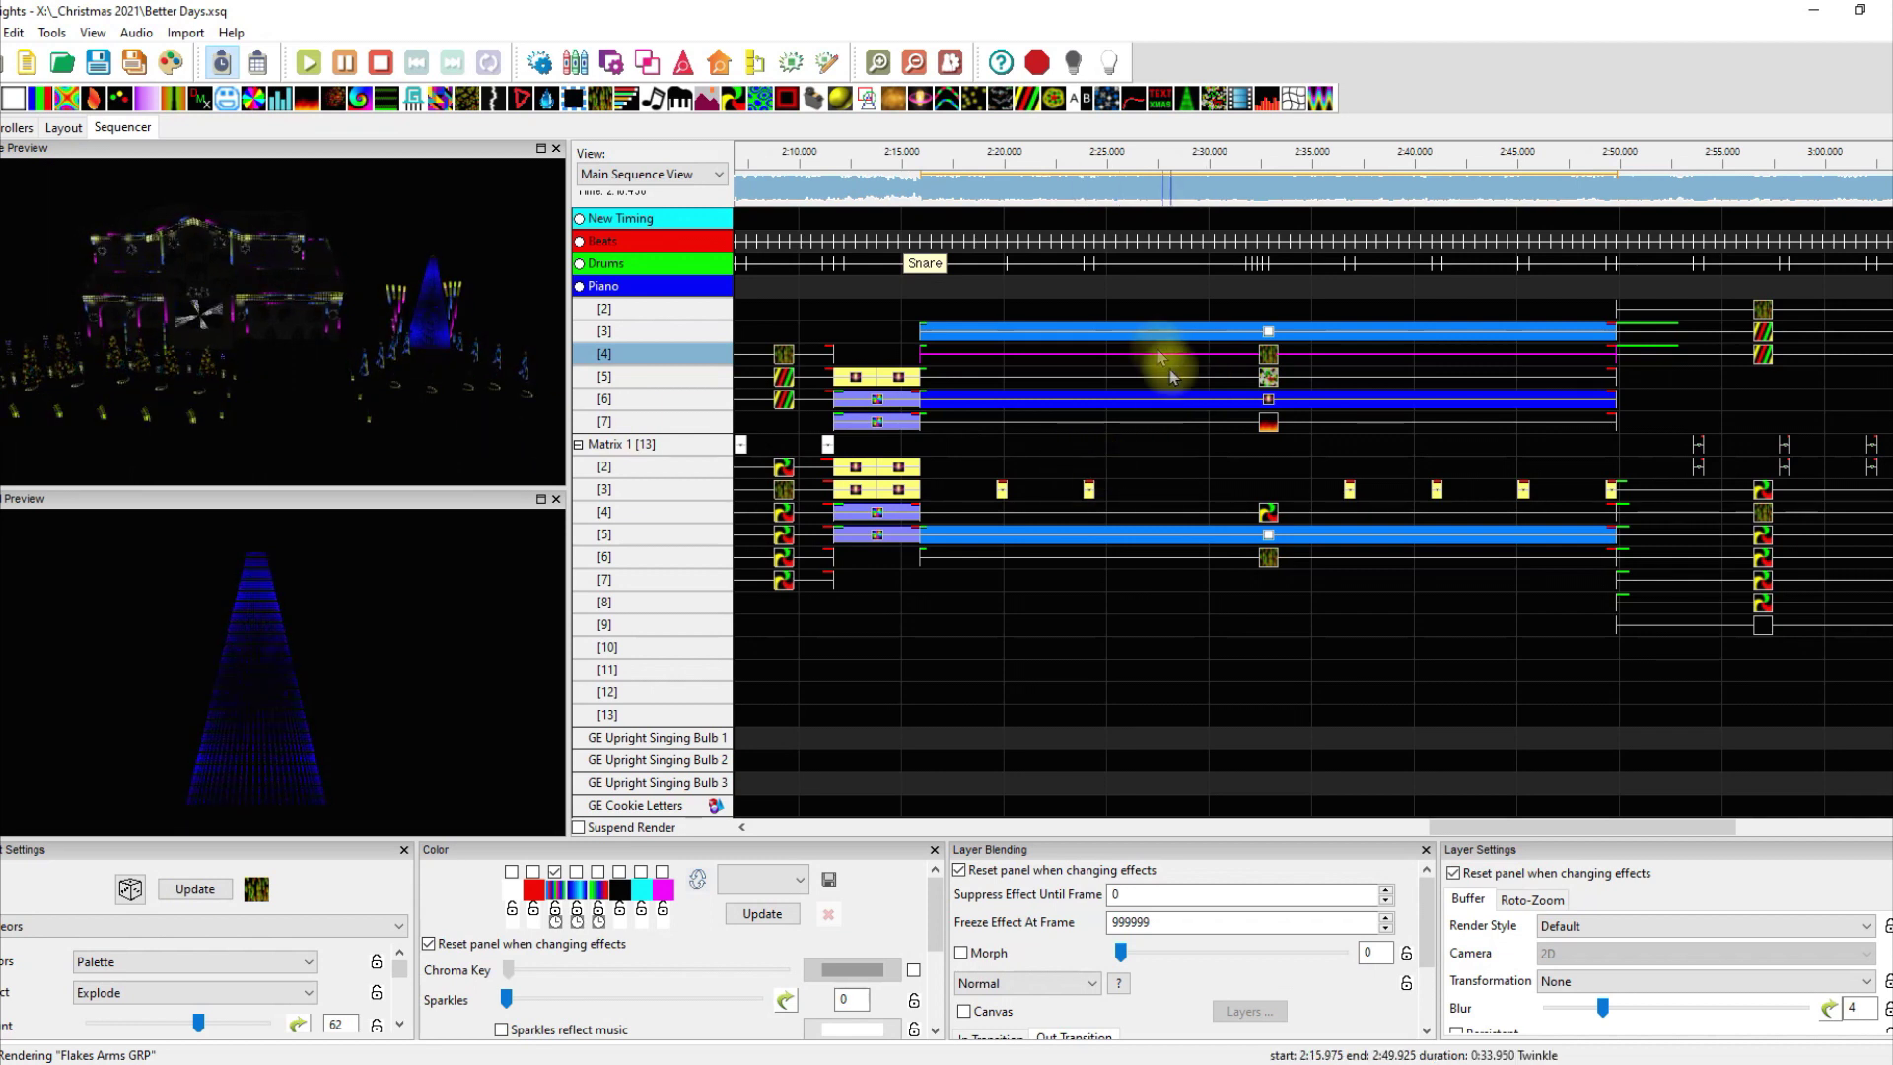
left_click(1225, 161)
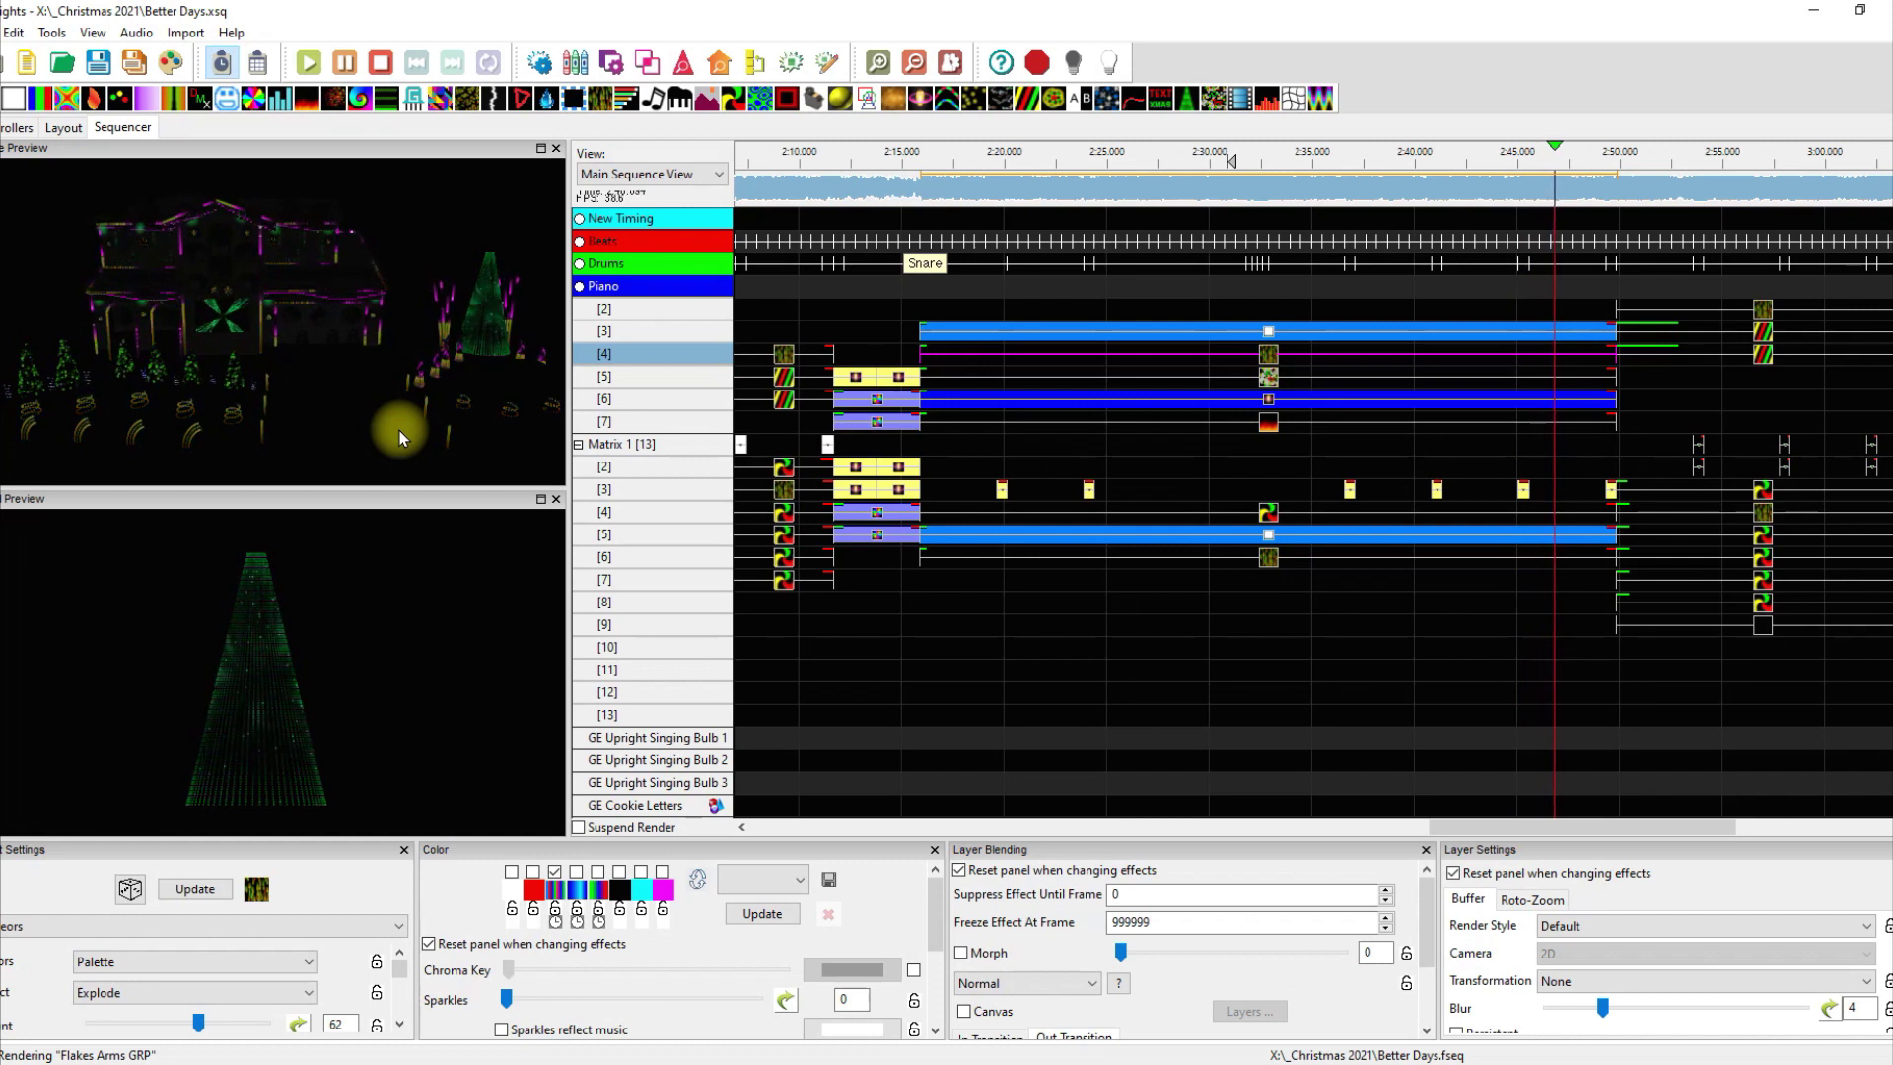
key("space")
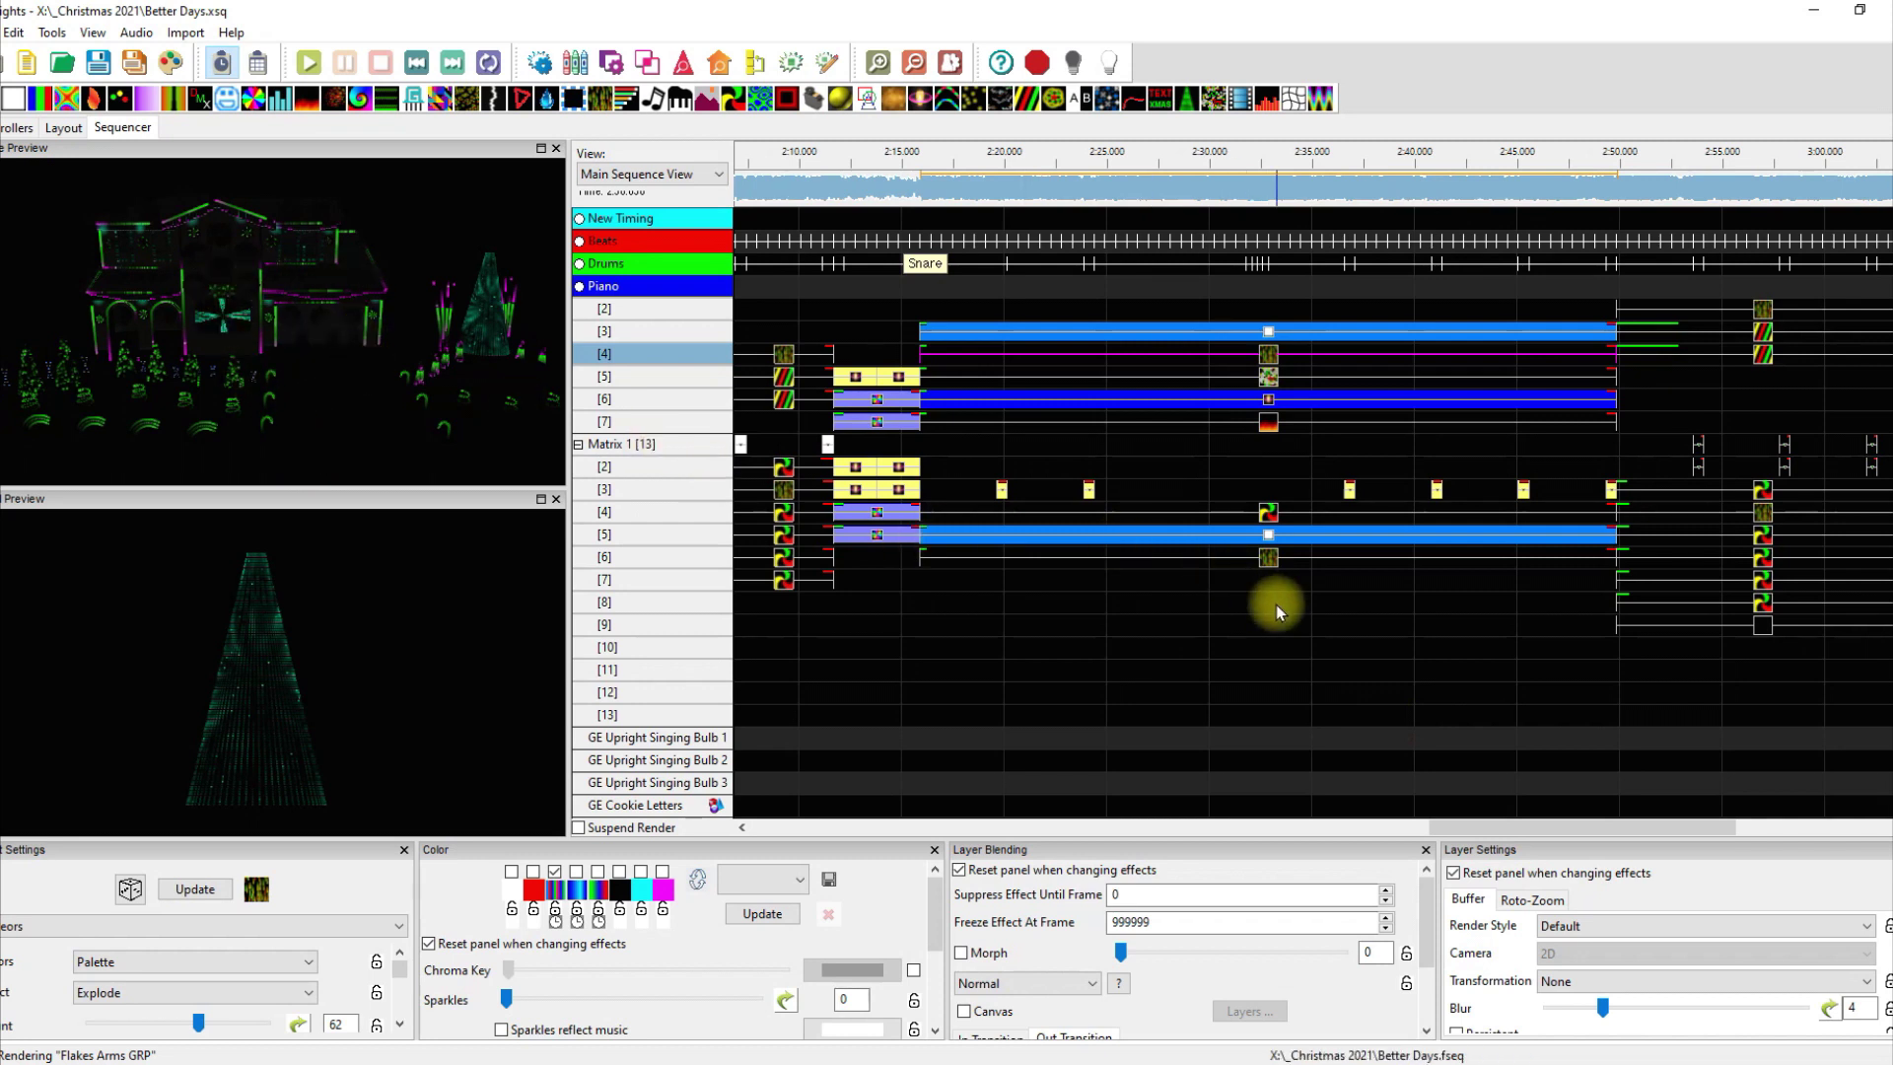
Step: Inspect the Pinwheel, On and Meteors effects on Matrix 1 layers 4 to 6 from about 2:16, with the settings area enlarged
left_click(1269, 515)
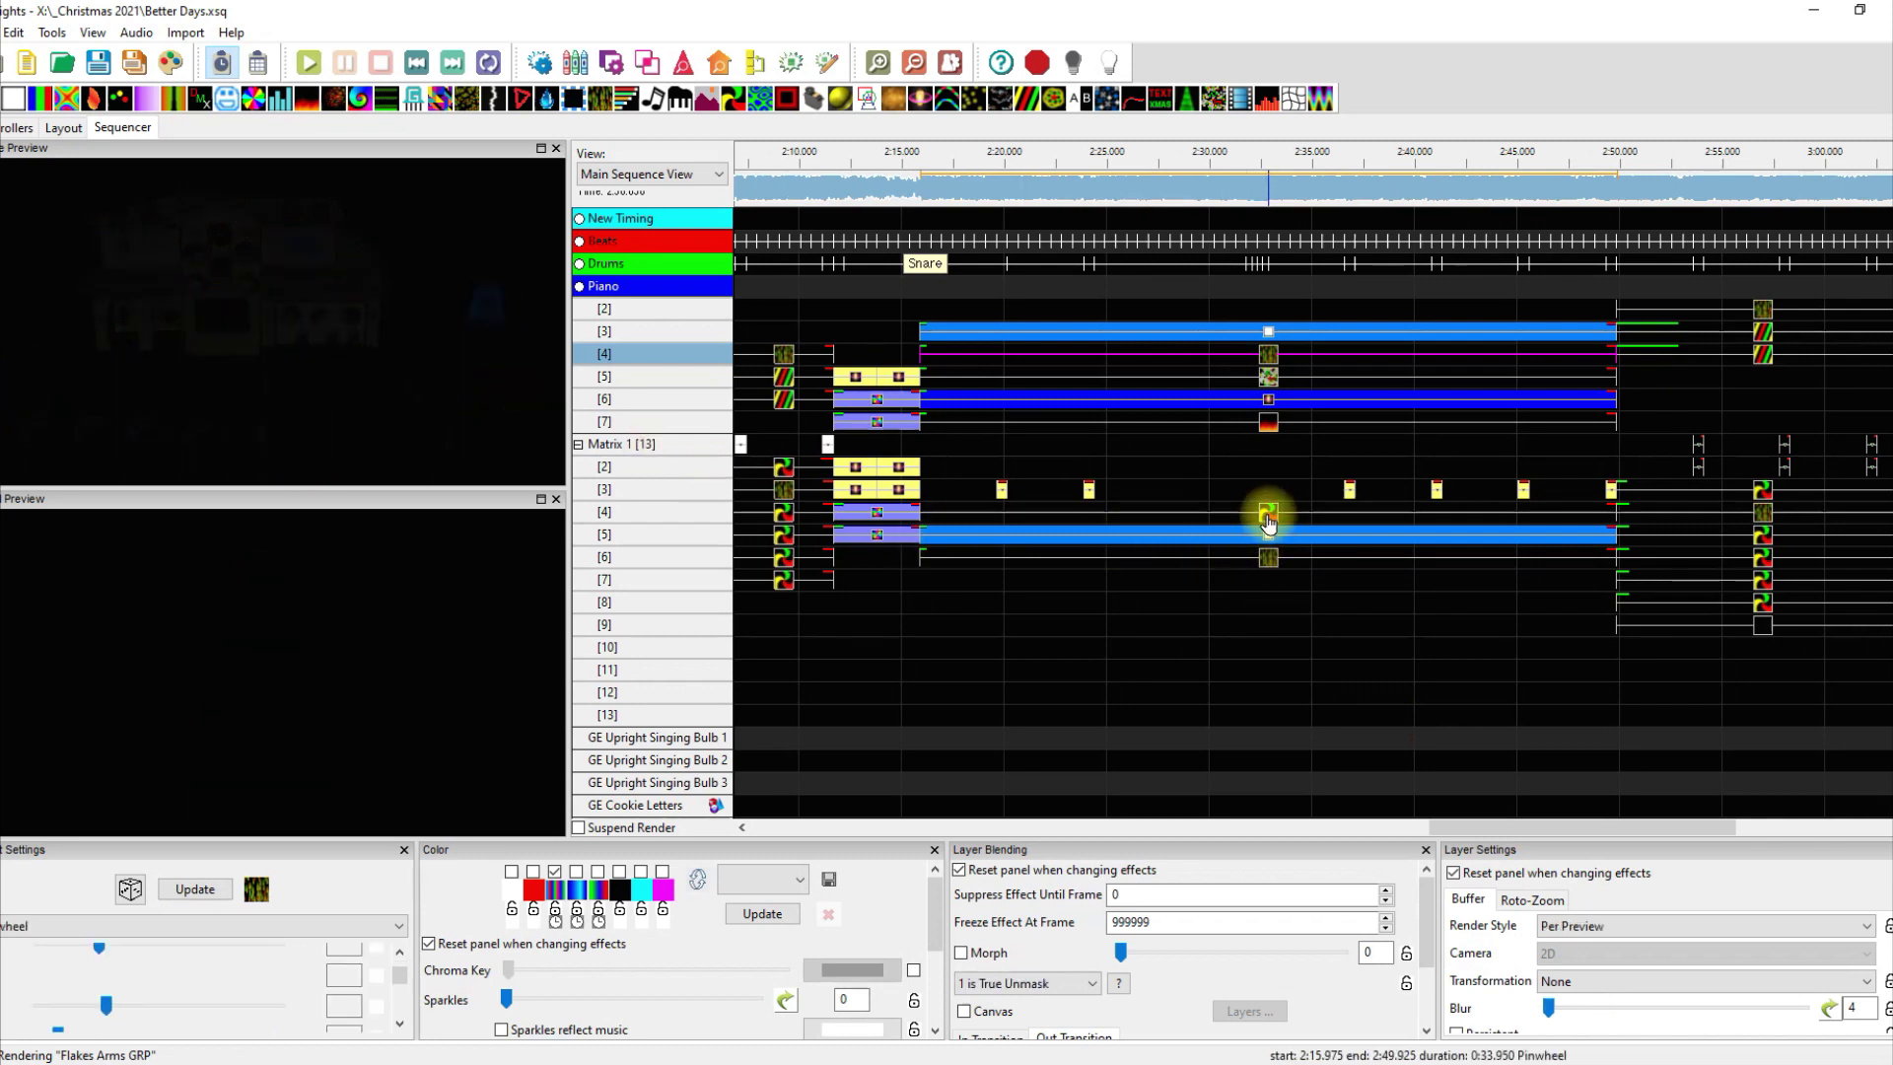
key("space")
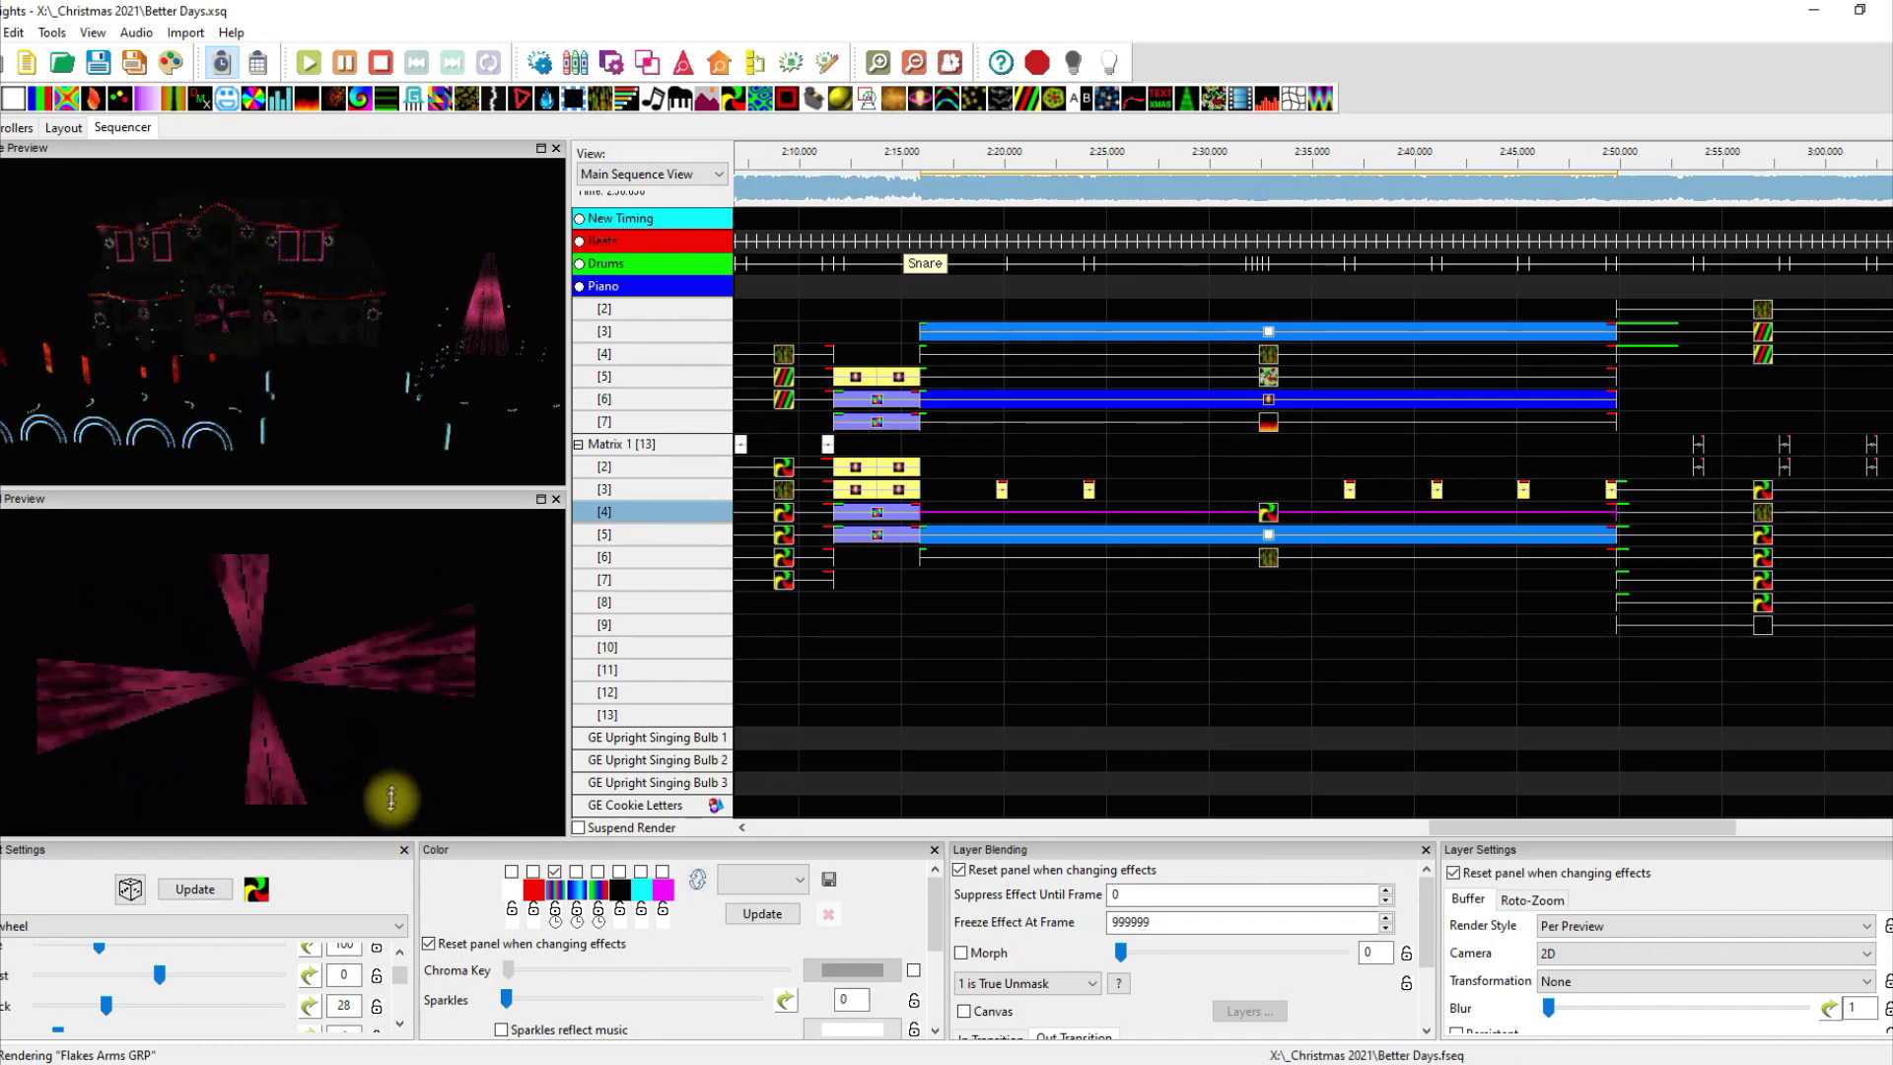
left_click_drag(387, 806, 410, 726)
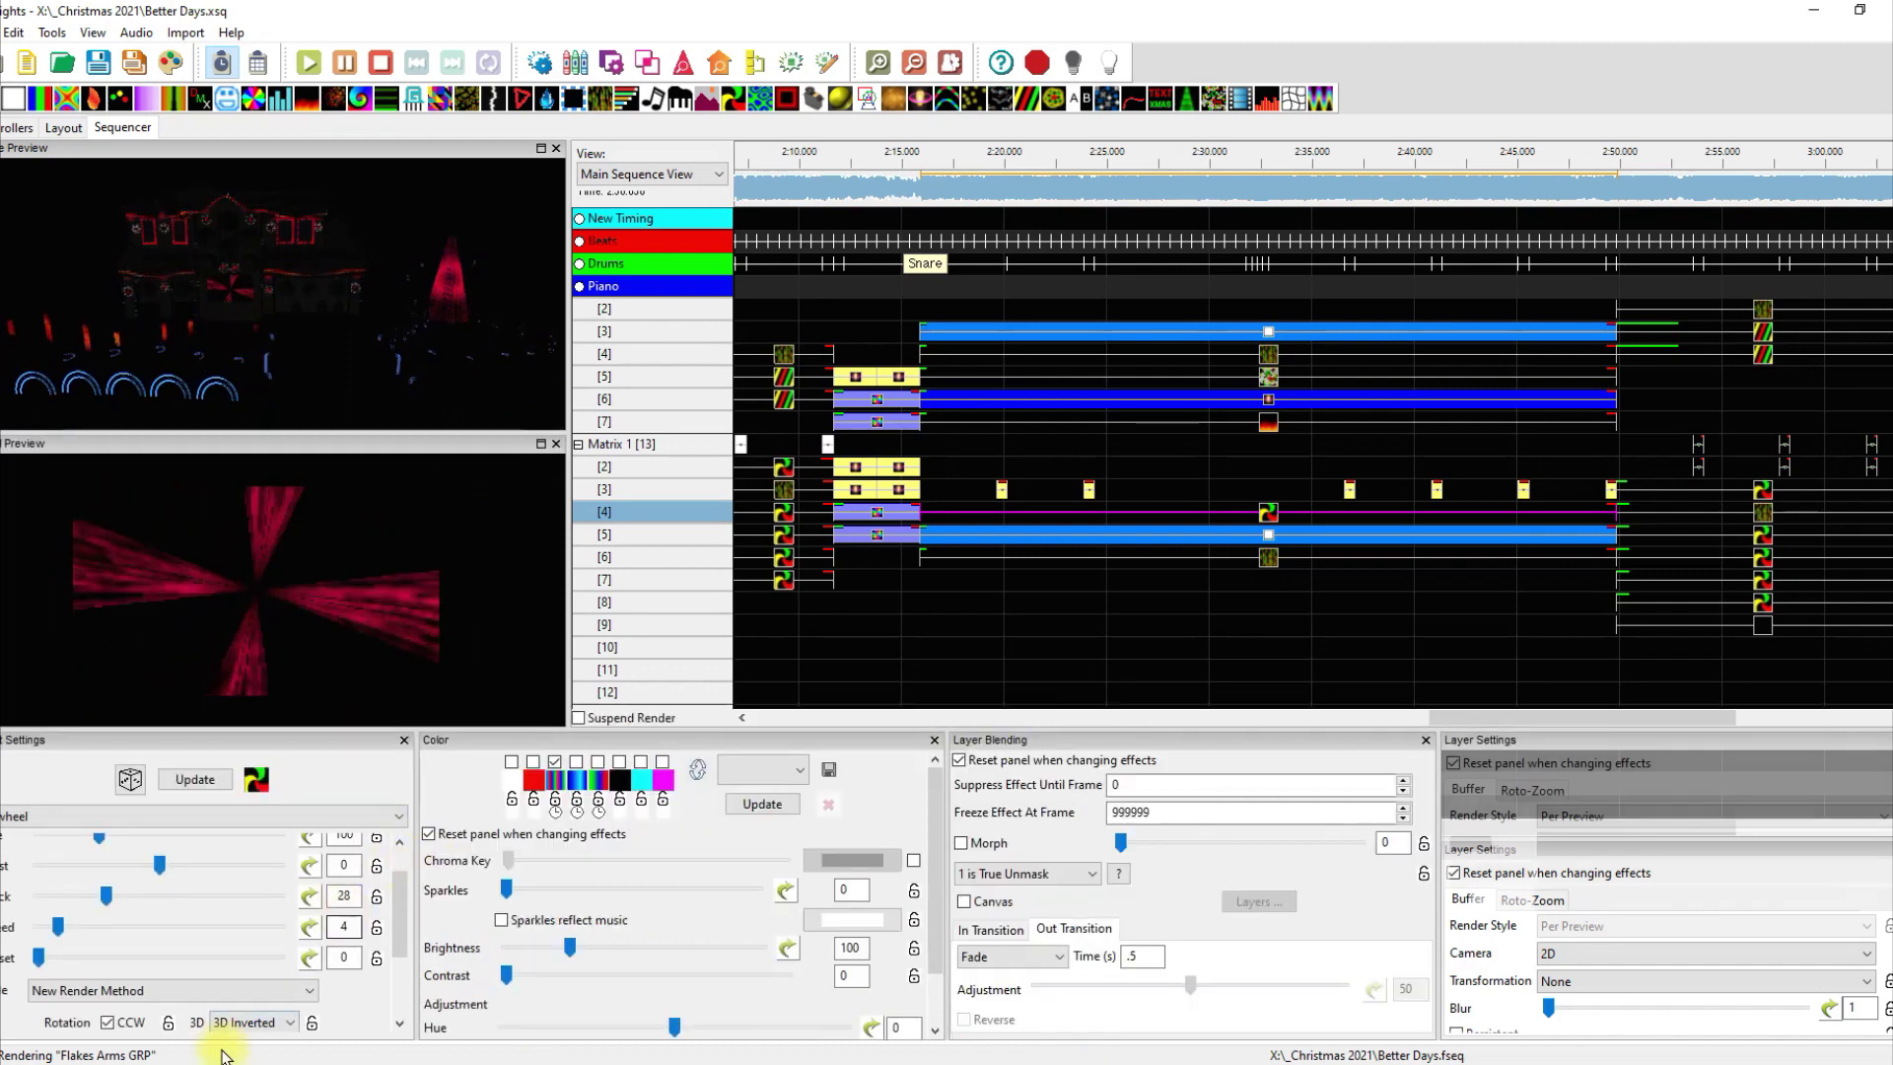
left_click(1004, 875)
left_click(1268, 536)
left_click(1268, 537)
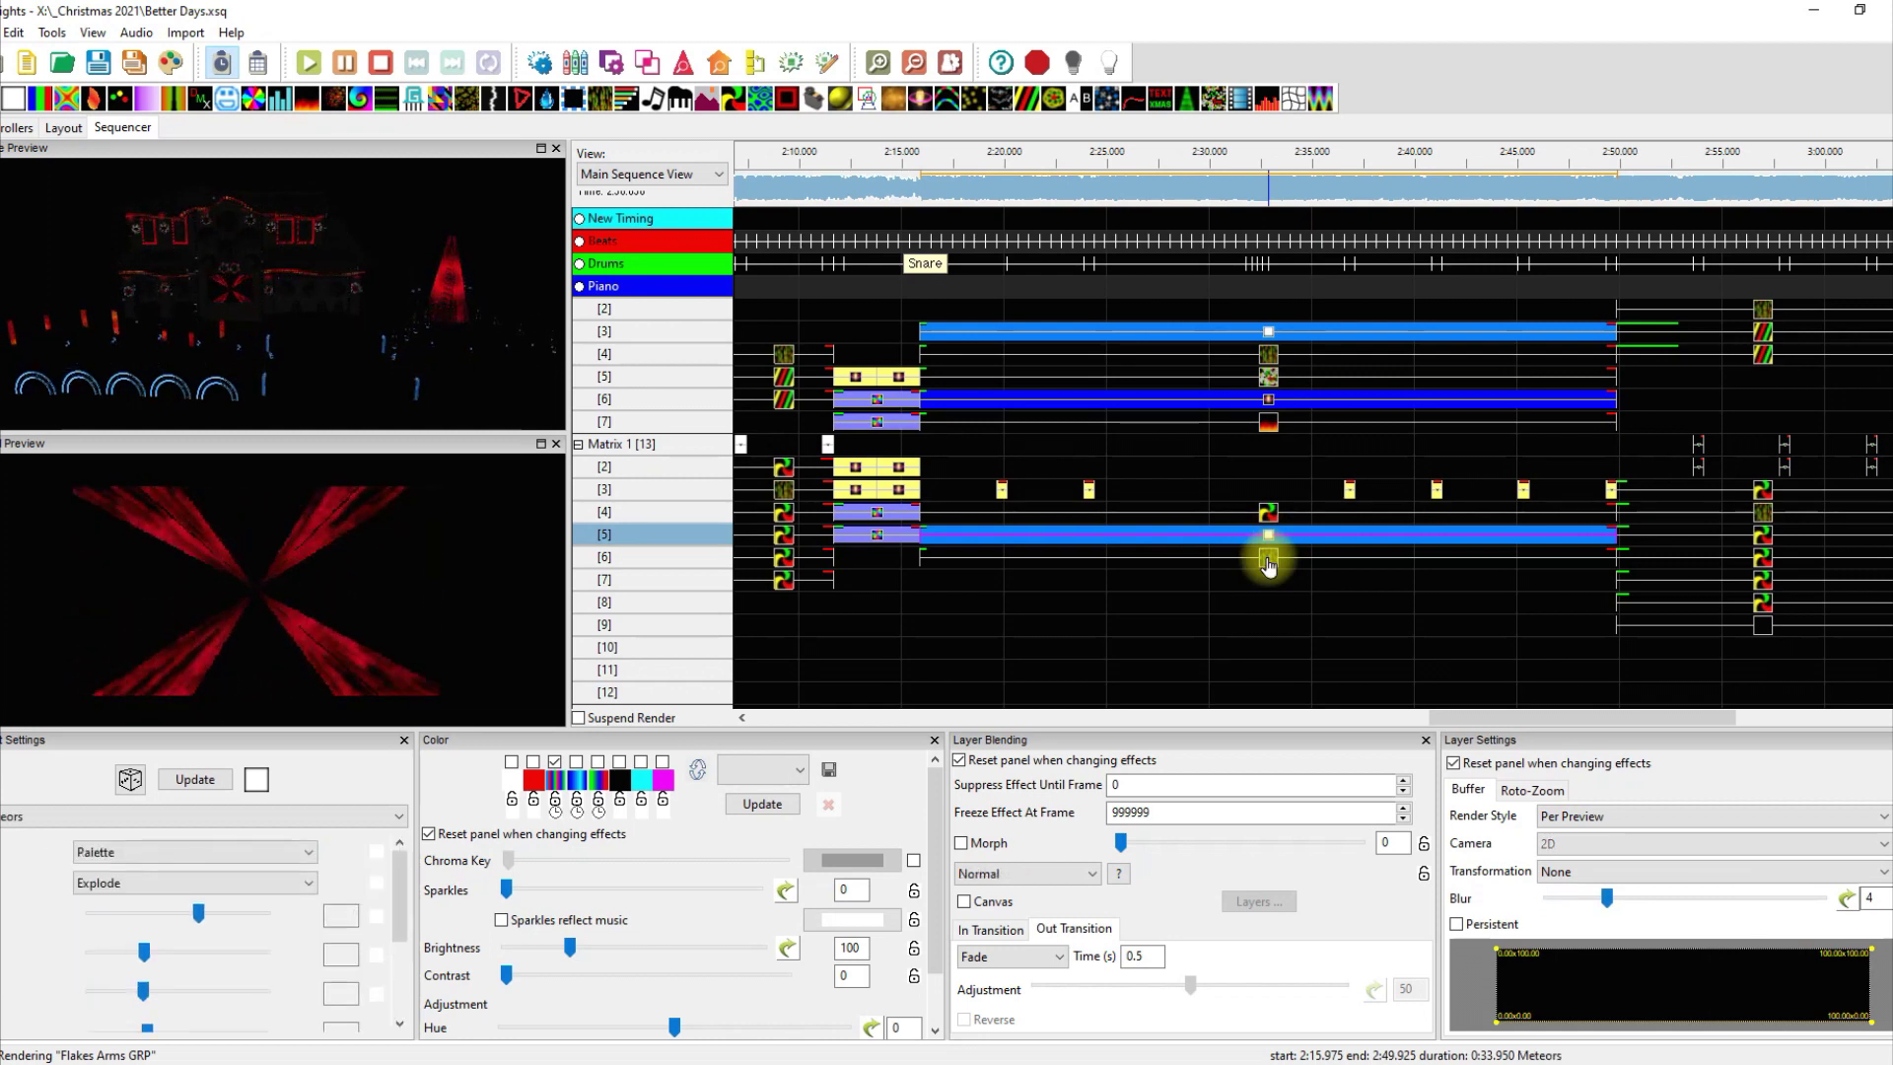
left_click(1269, 559)
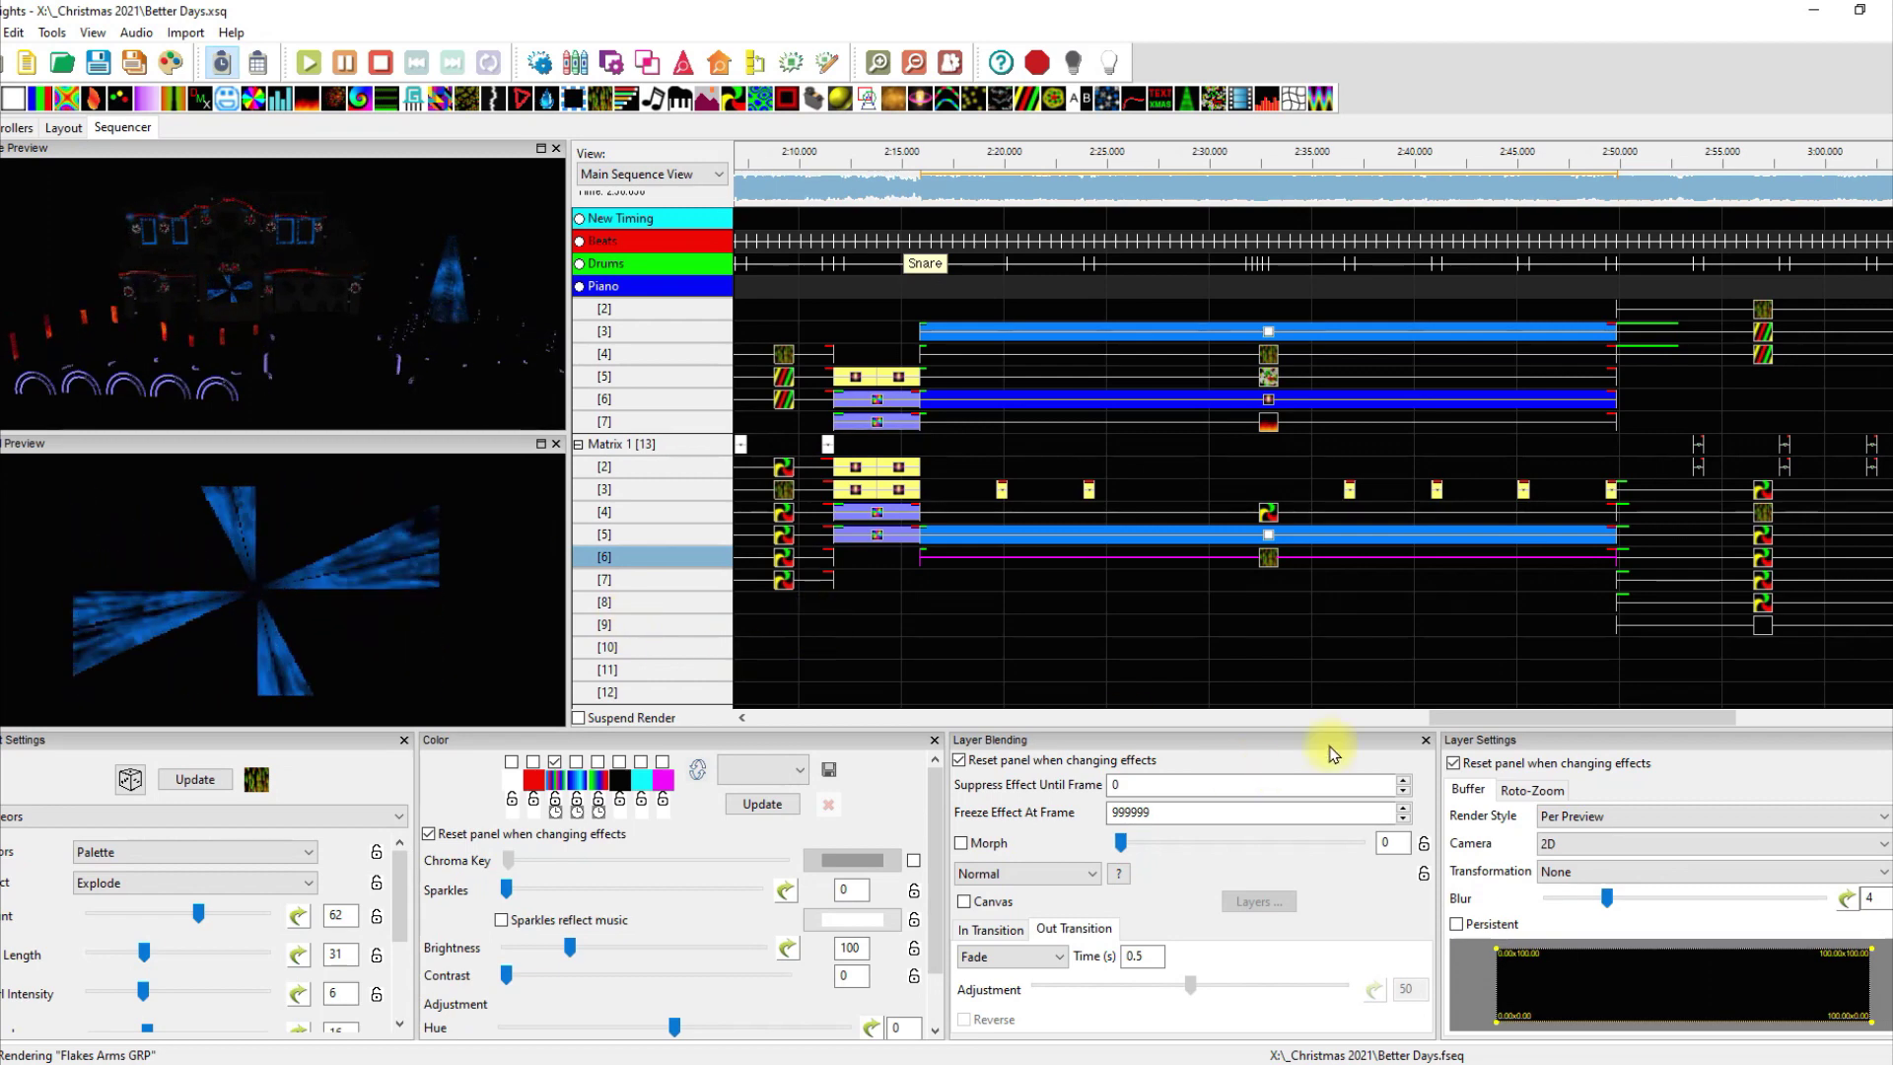
Step: Inspect the Shockwave effect on Matrix 1 layer 3 near 2:36, and play the section from there
left_click_drag(1485, 719, 1516, 719)
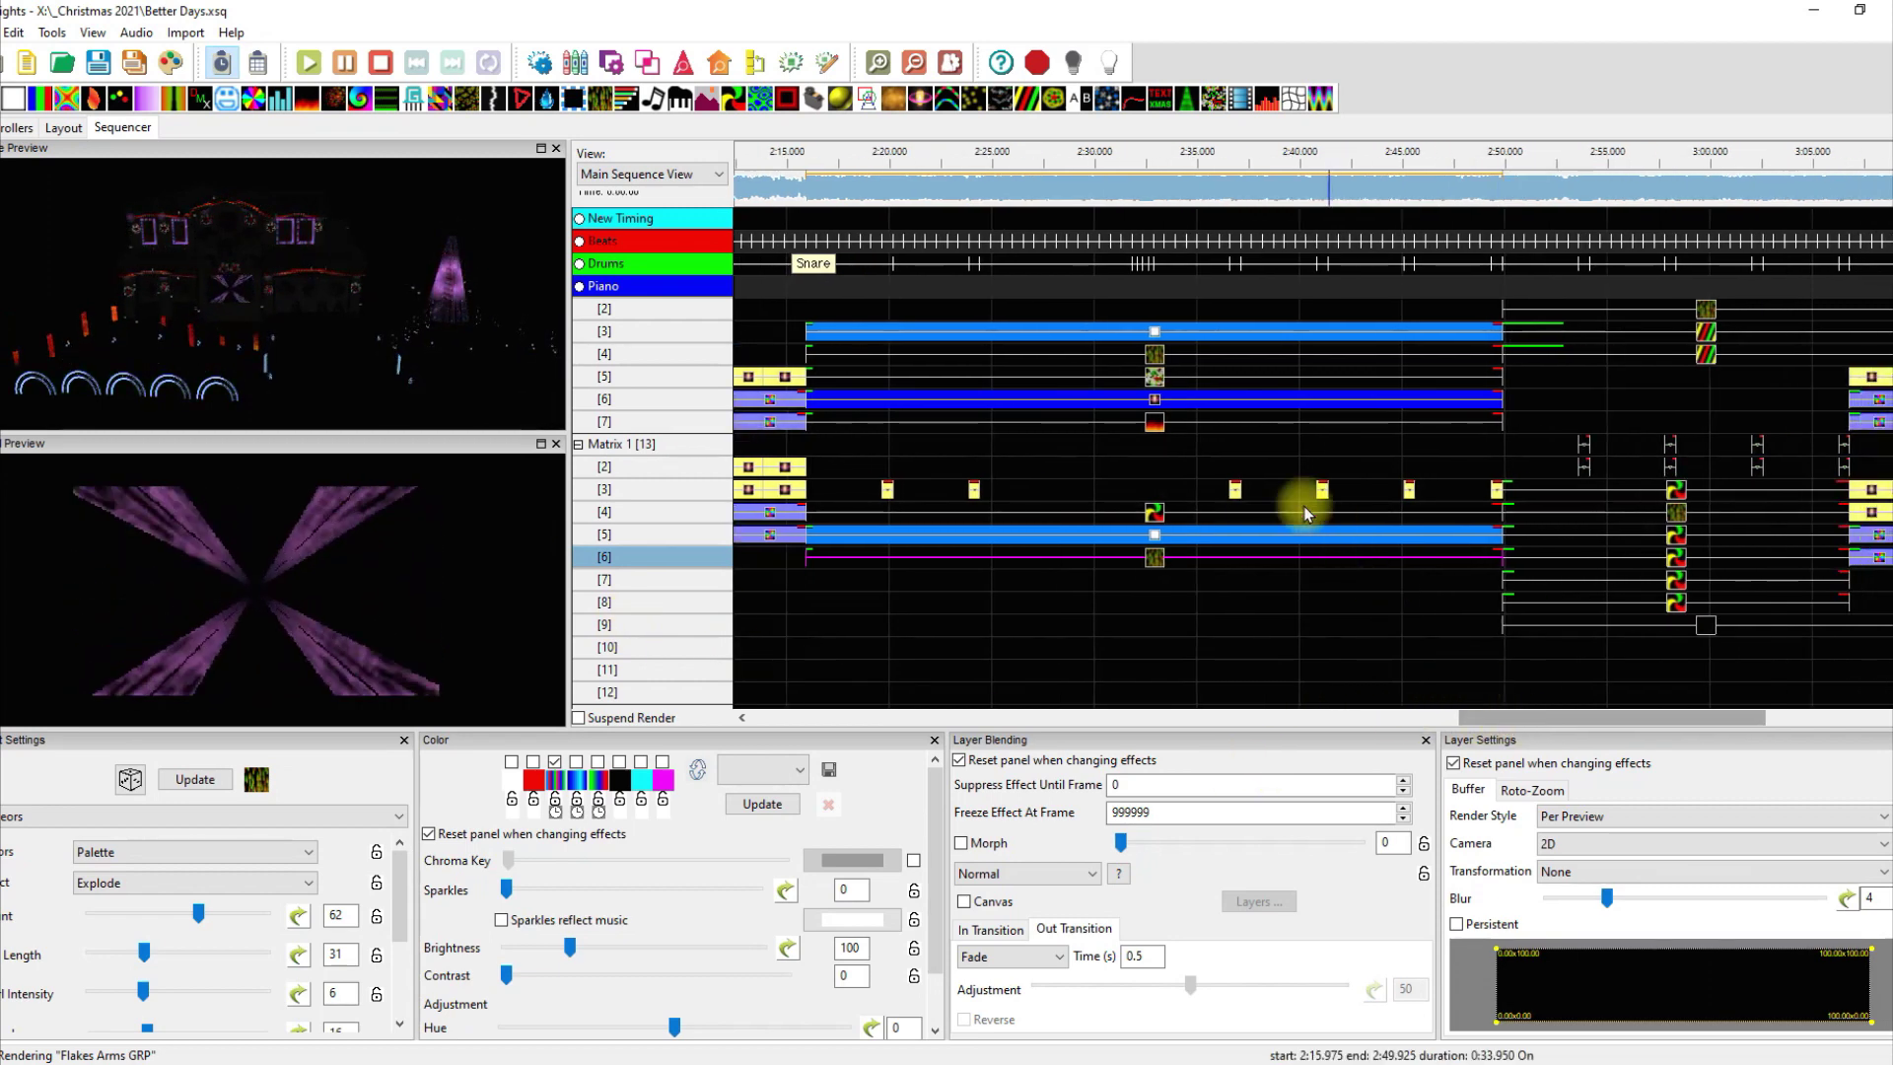
left_click(1235, 491)
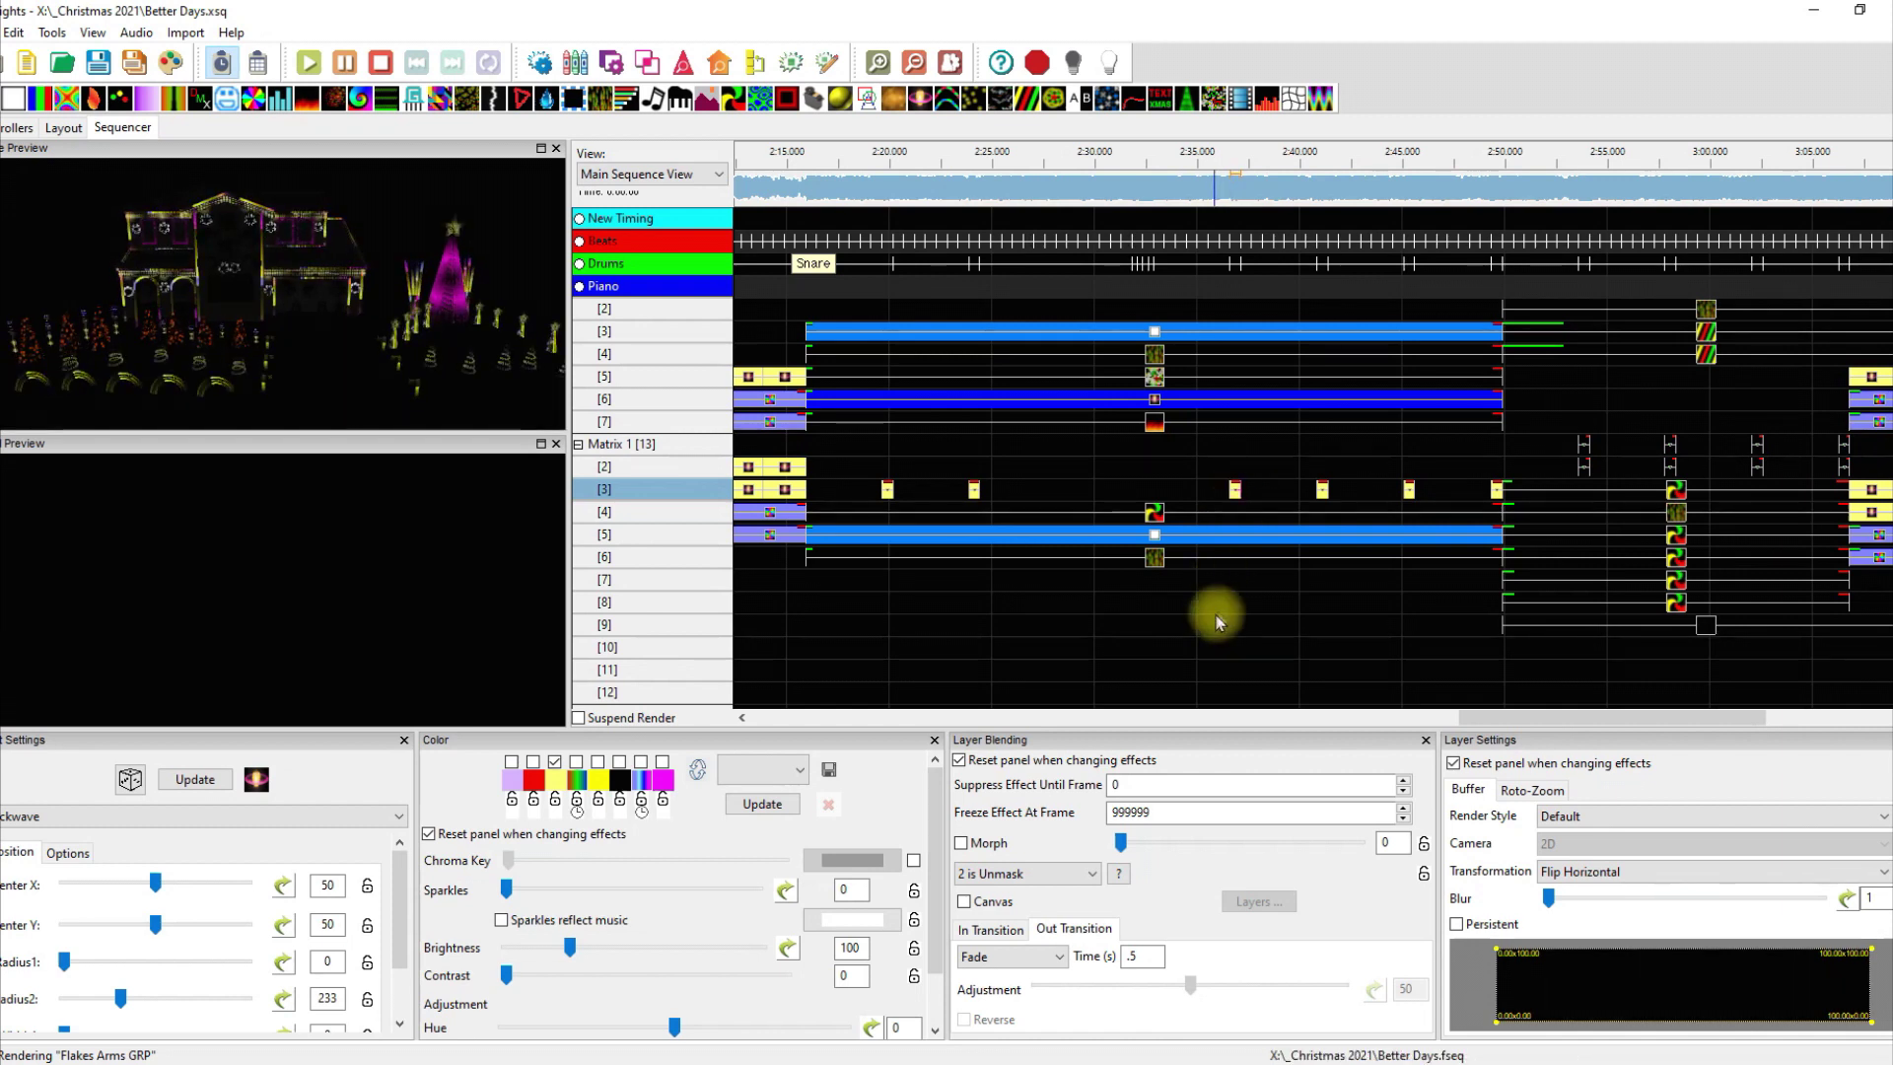
left_click(1225, 170)
left_click(1220, 154)
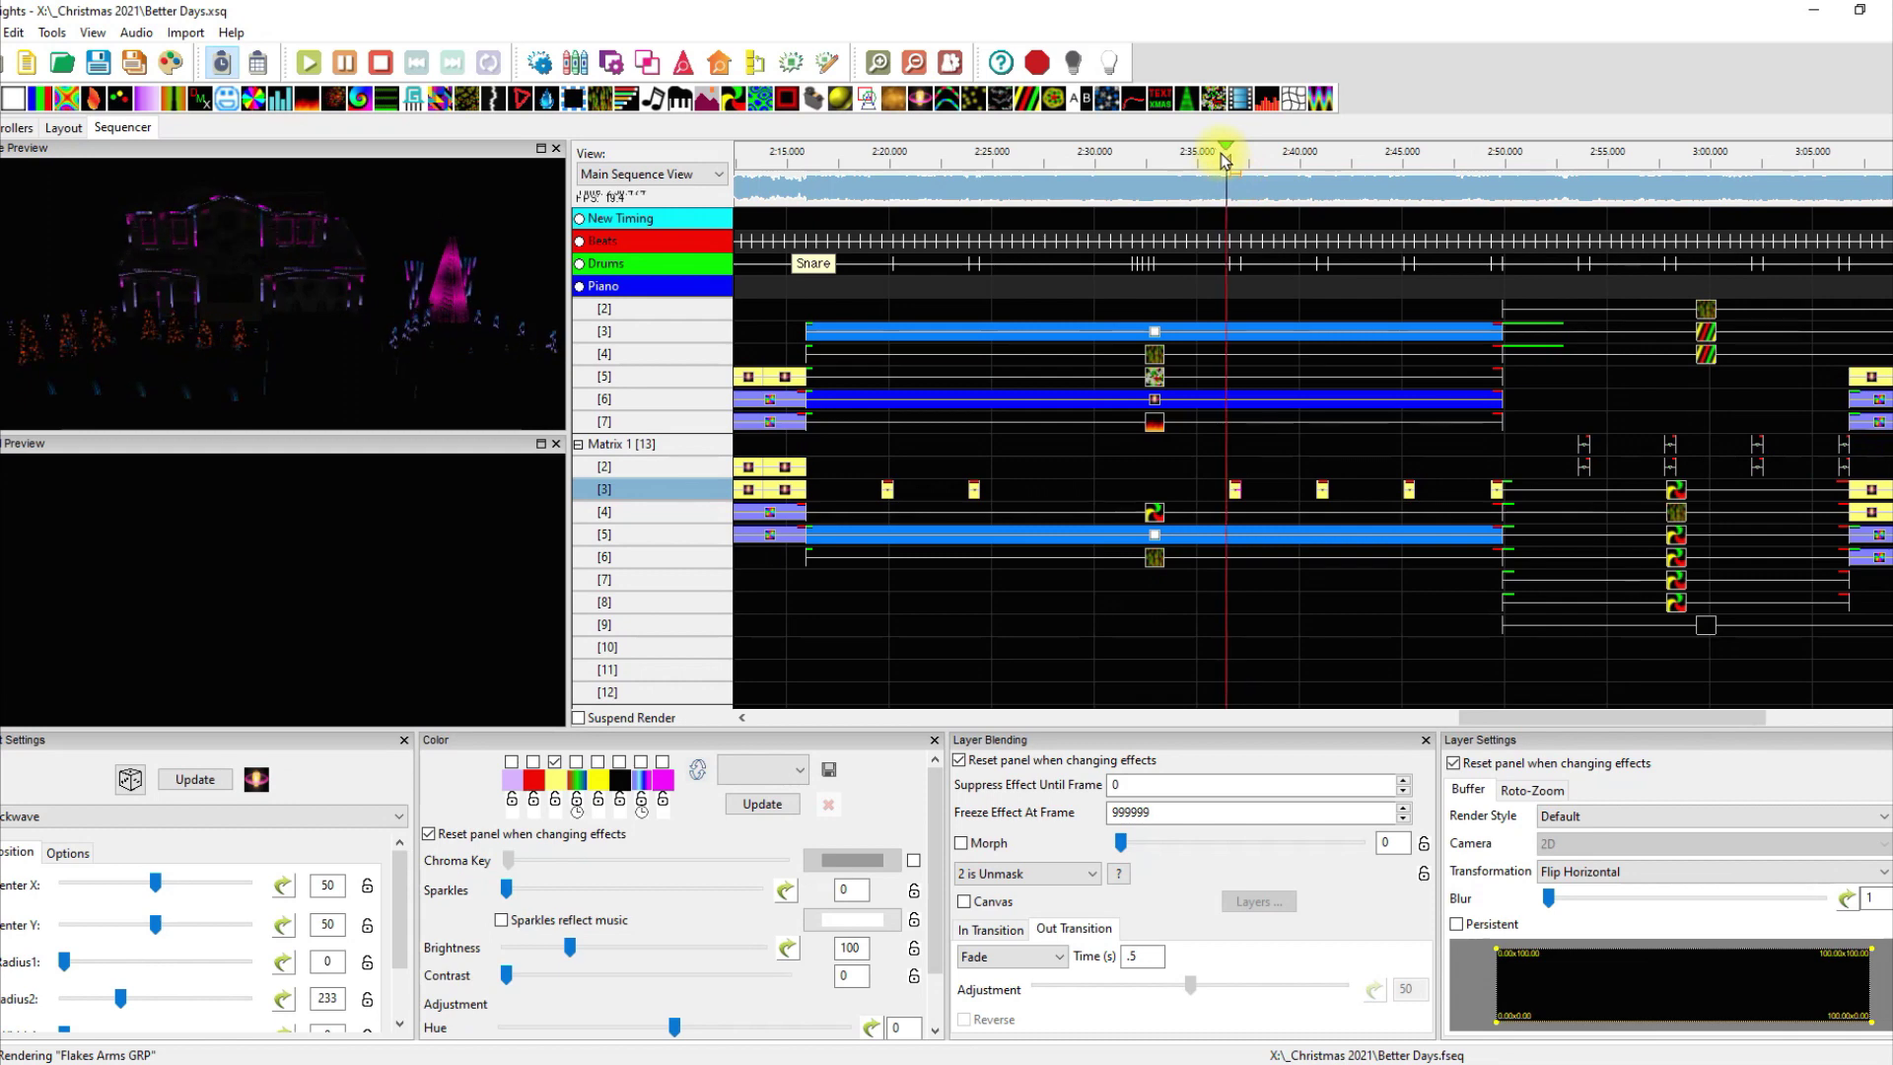
key("space")
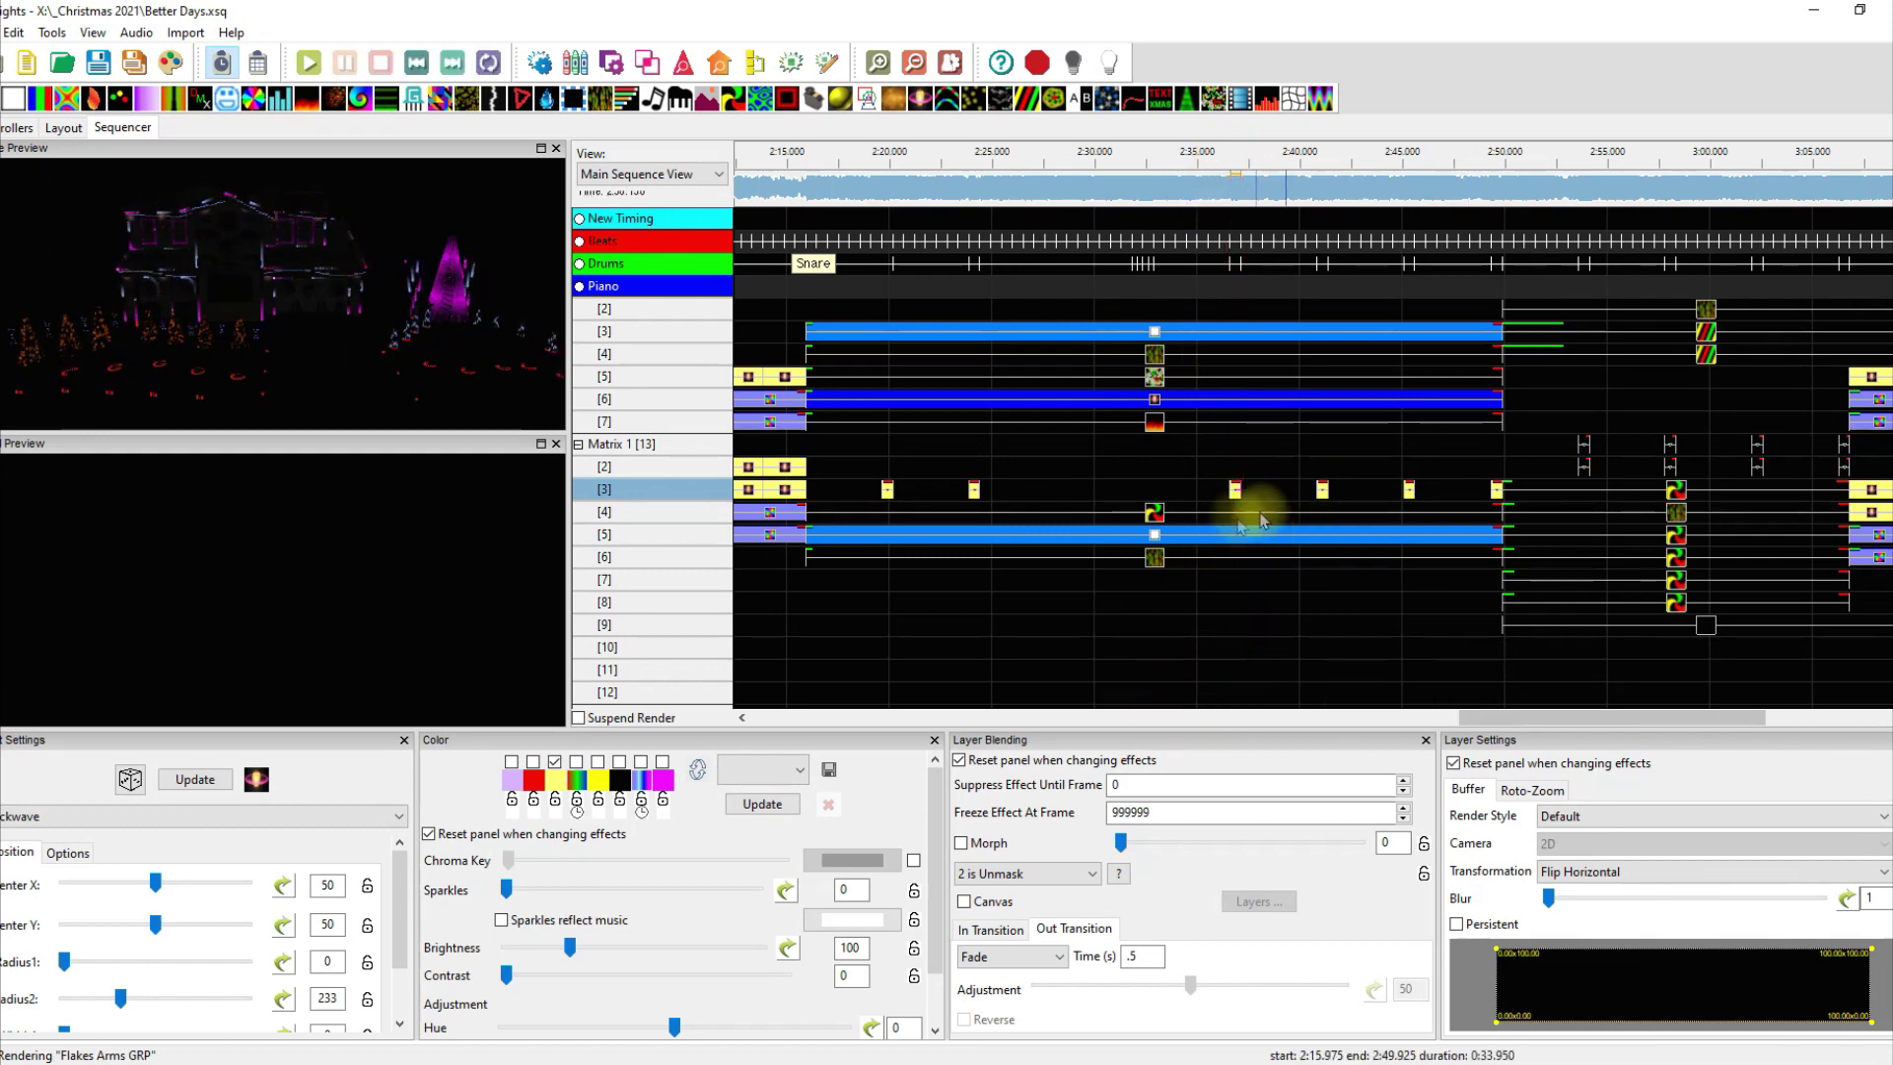
Step: Play the ending from about 2:48 with the house preview enlarged, and return the preview to normal size
left_click_drag(1500, 718, 1642, 716)
left_click(1003, 177)
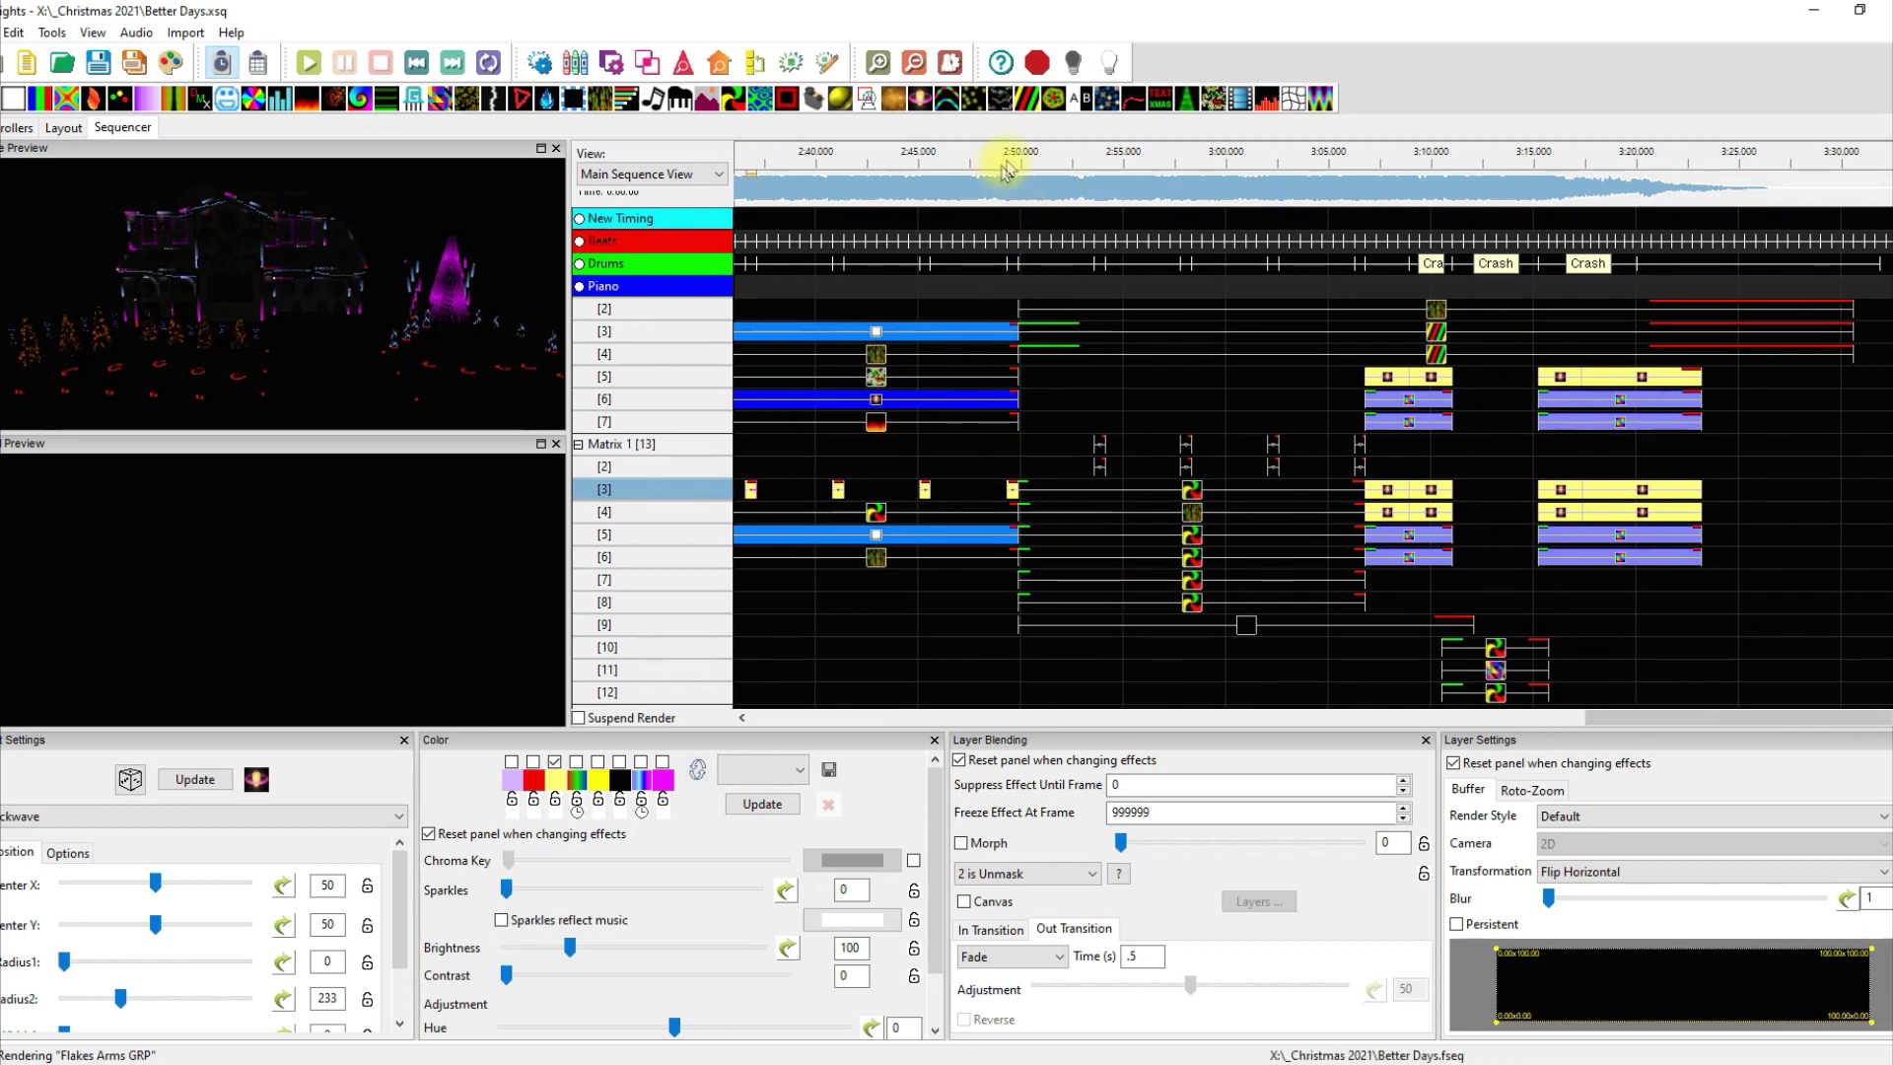
key("space")
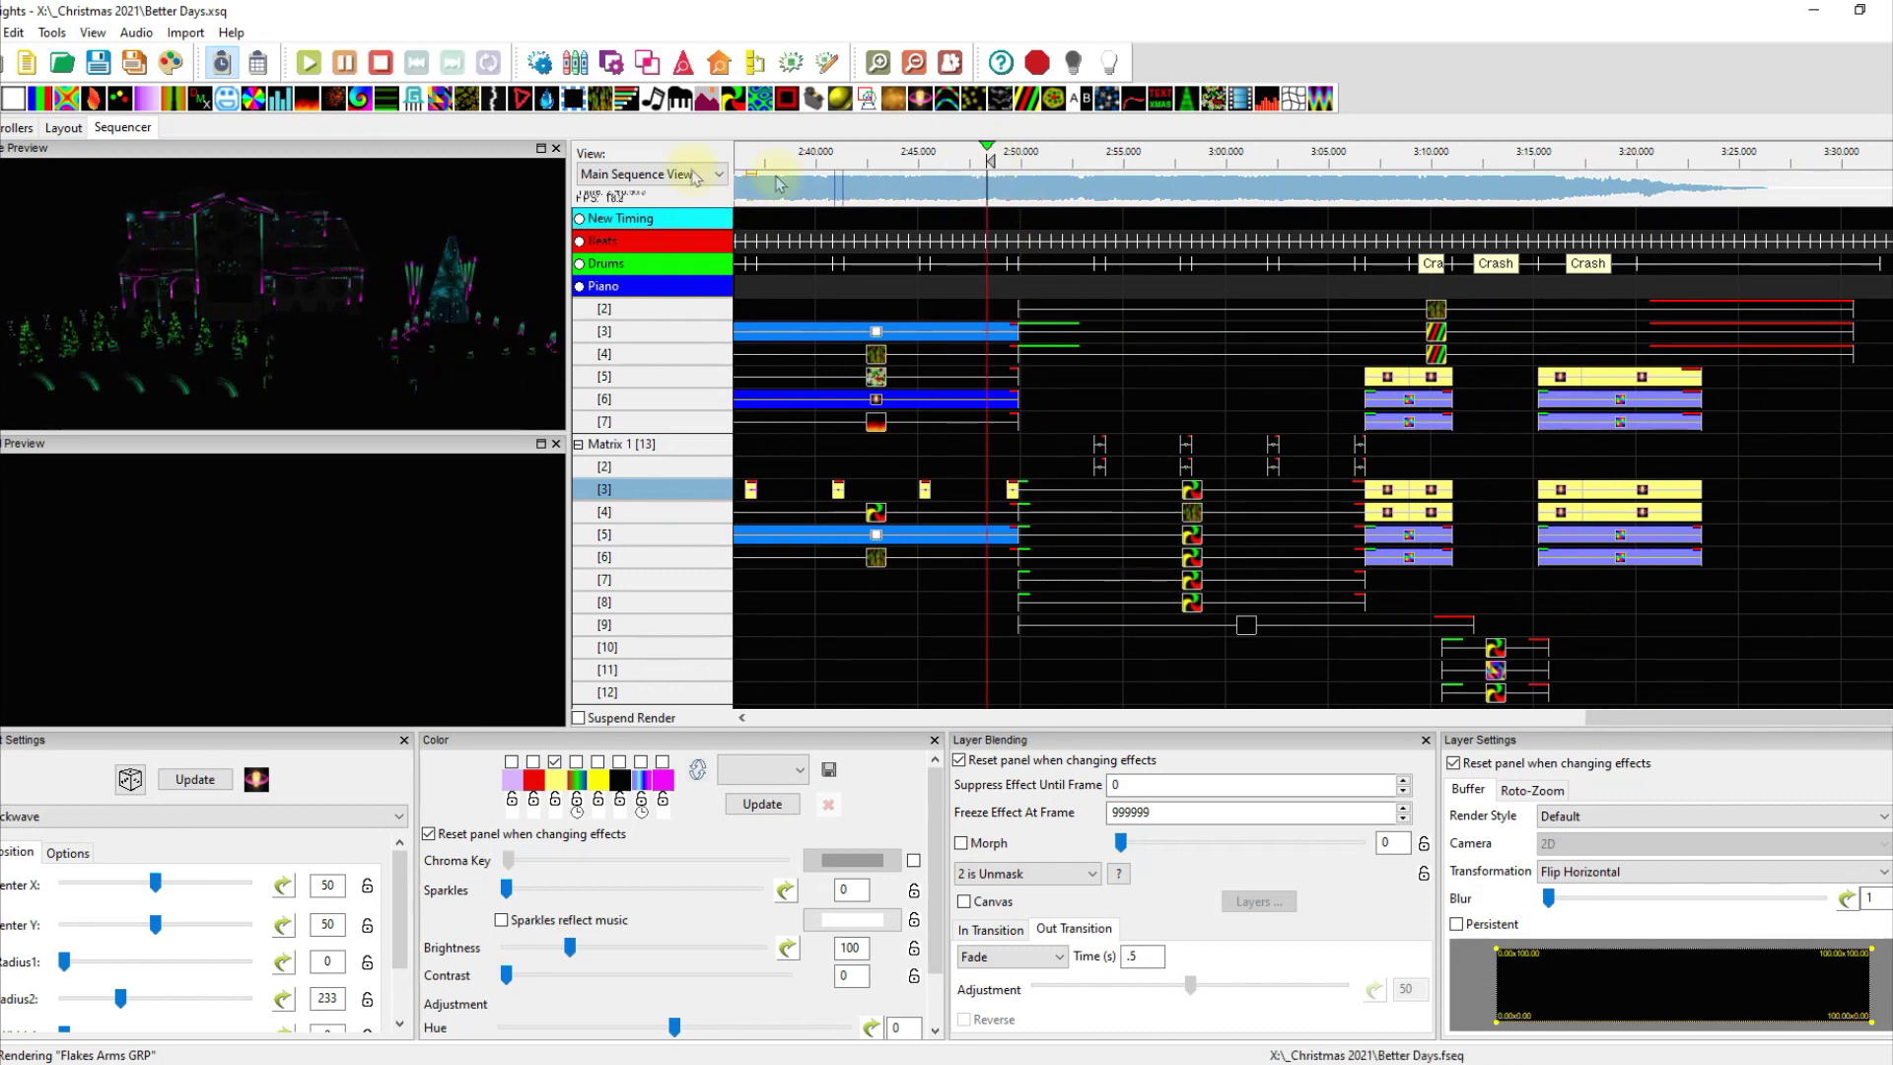
left_click(541, 148)
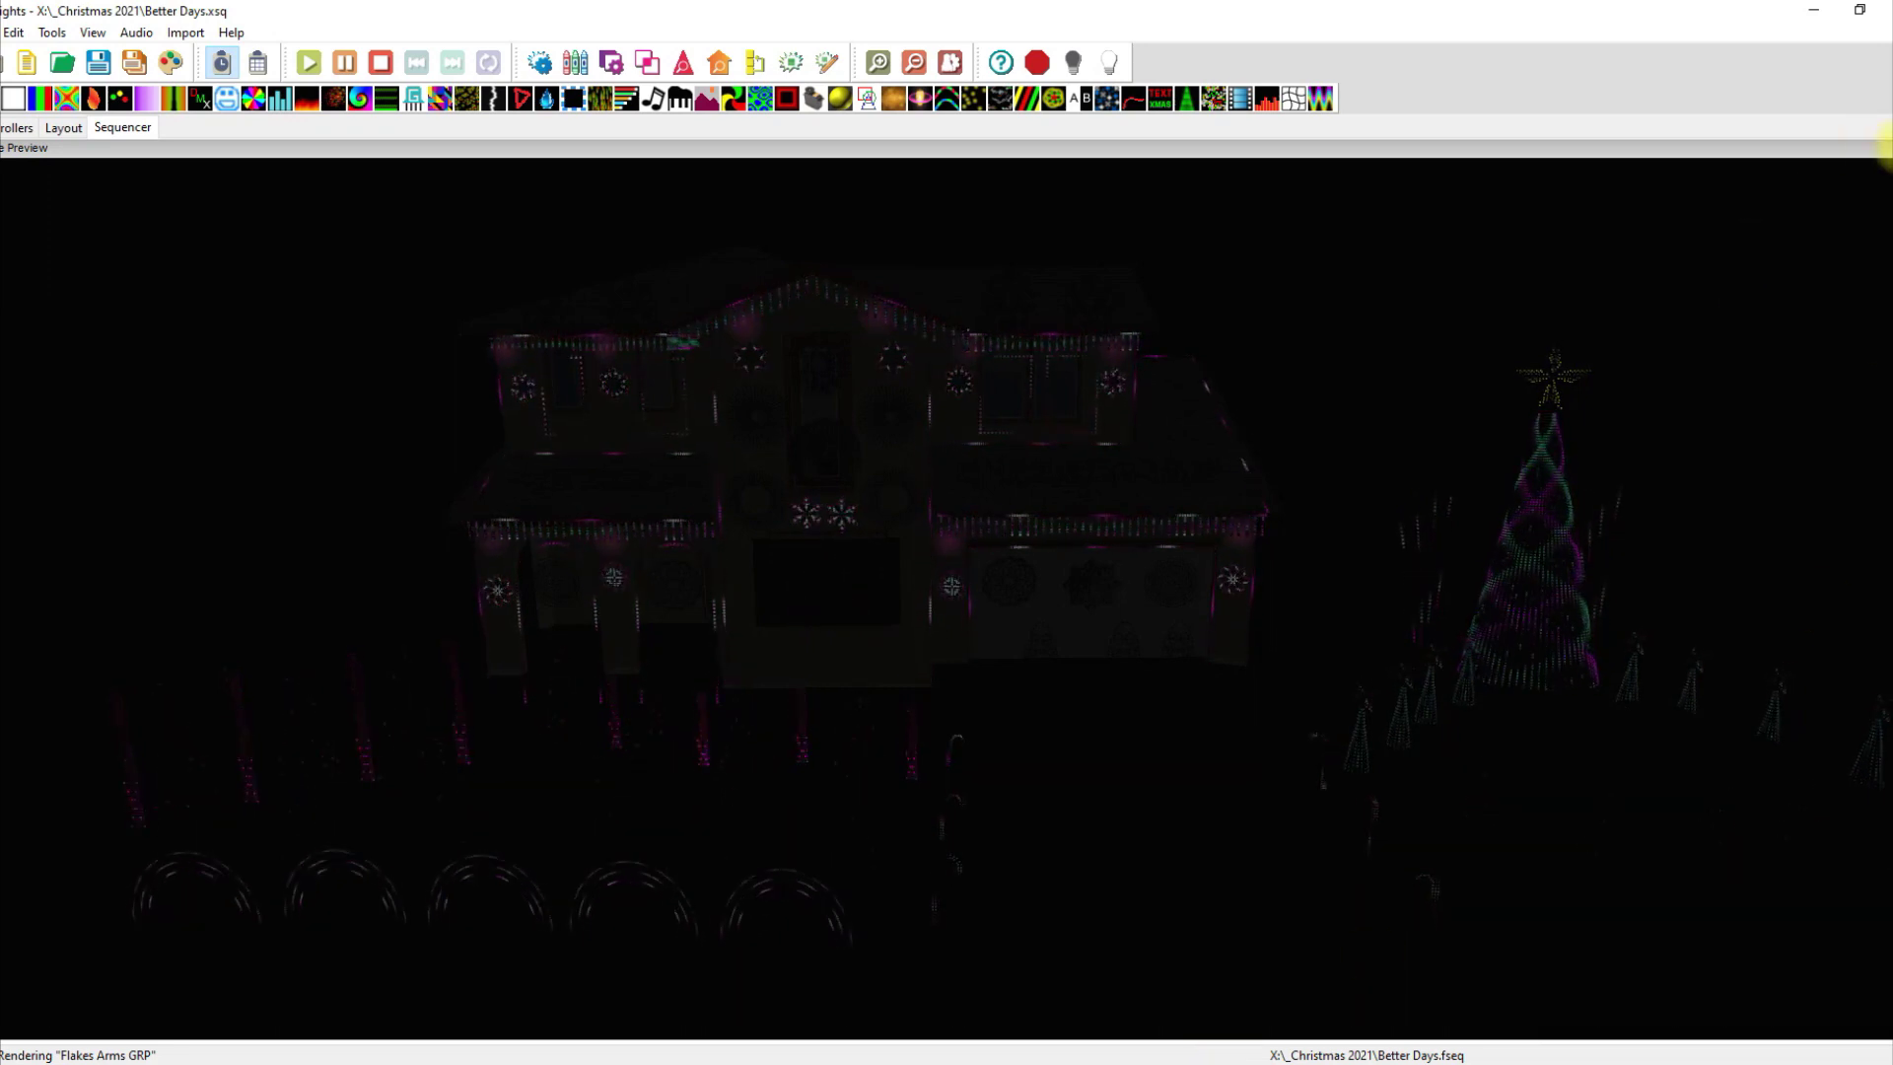
left_click(1883, 146)
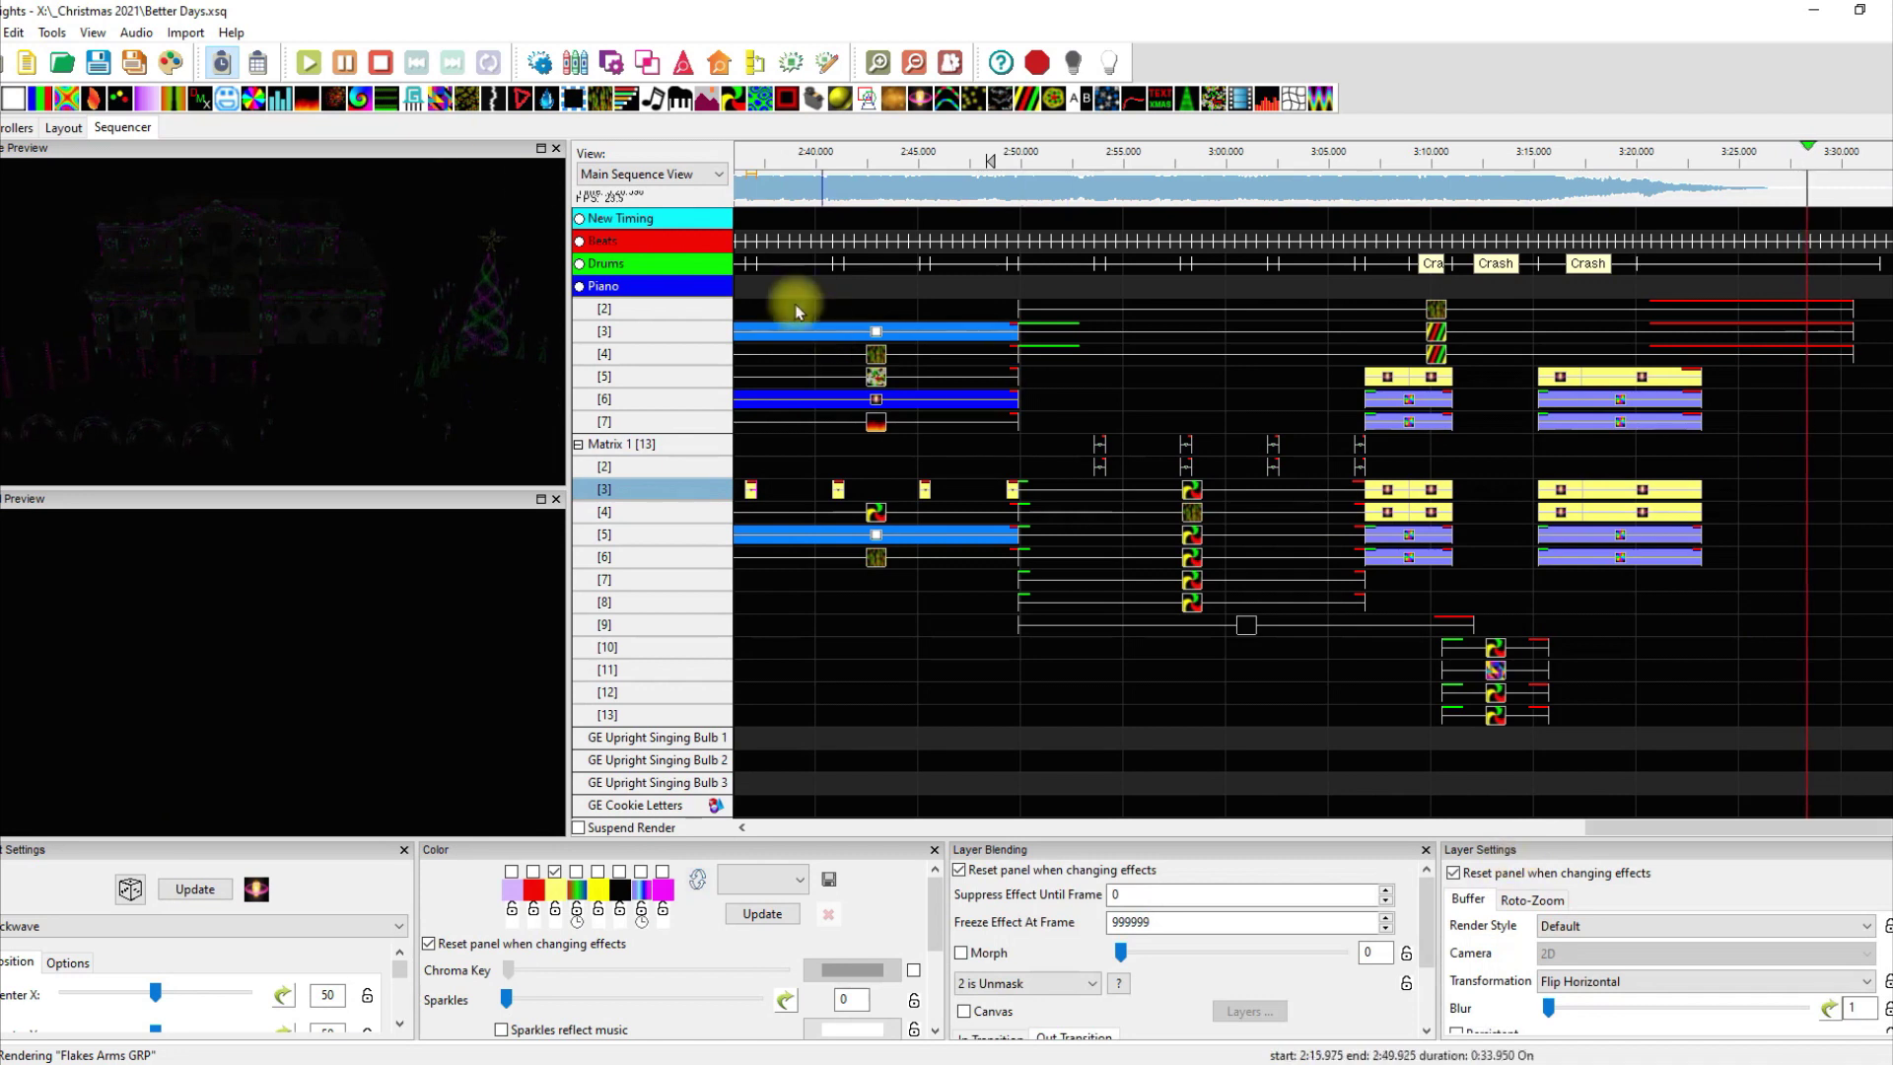
Step: Inspect the Pinwheel effect on Matrix 1 layer 10 and the Kaleidoscope effect on layer 11 near 3:10, comparing their blending
left_click(1382, 493)
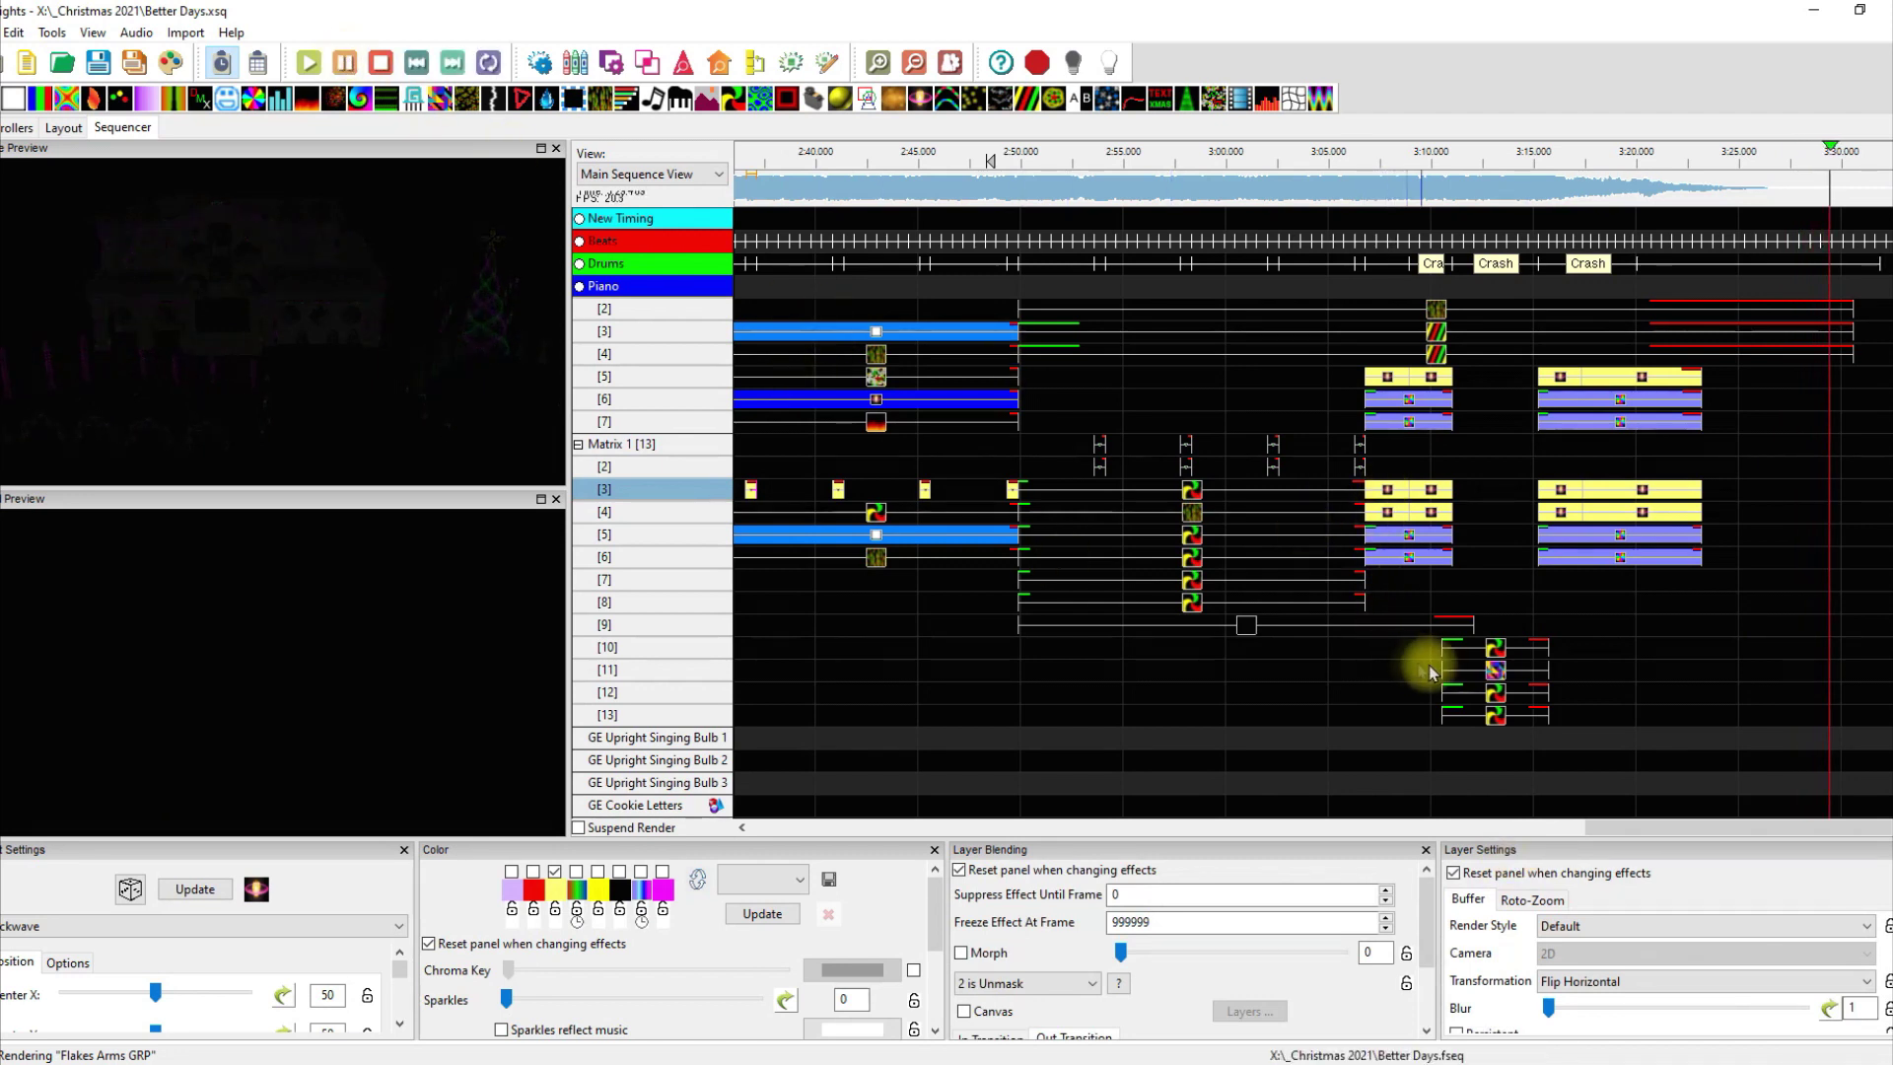
left_click(1495, 648)
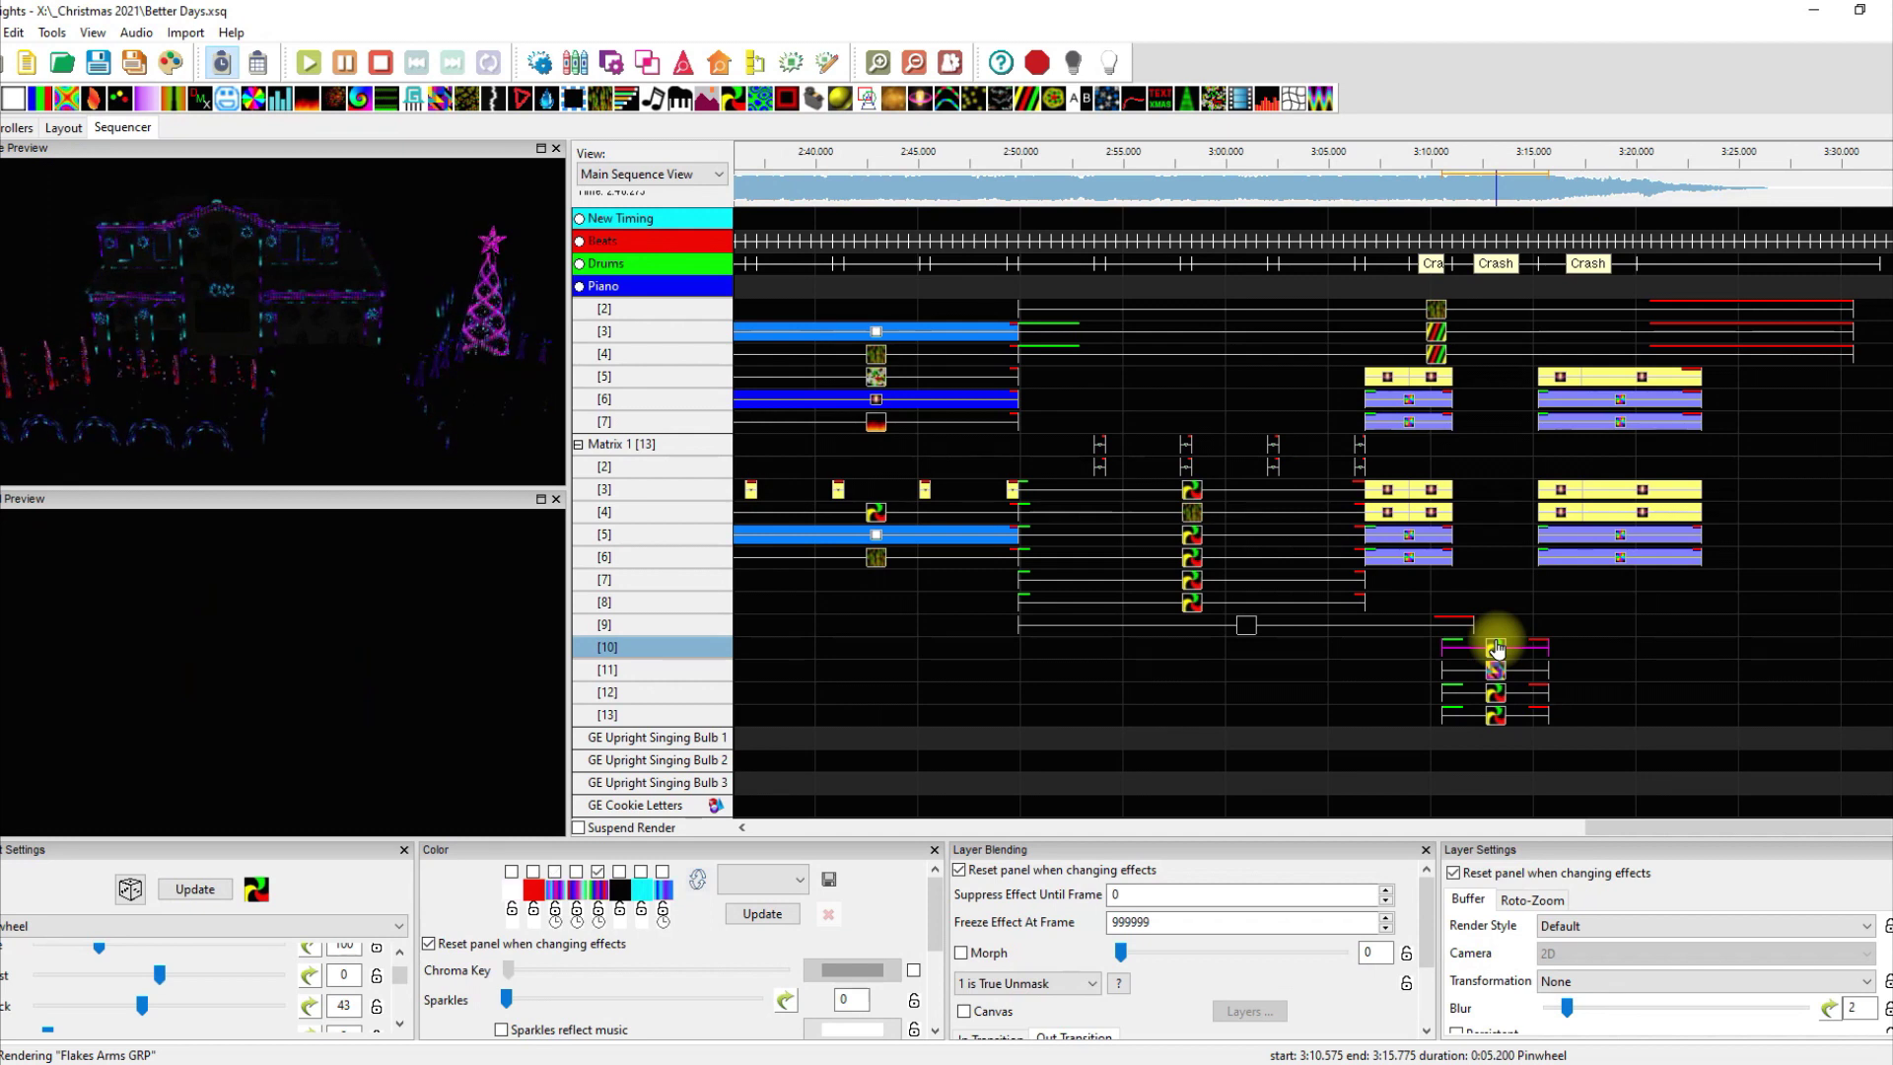
left_click(1495, 671)
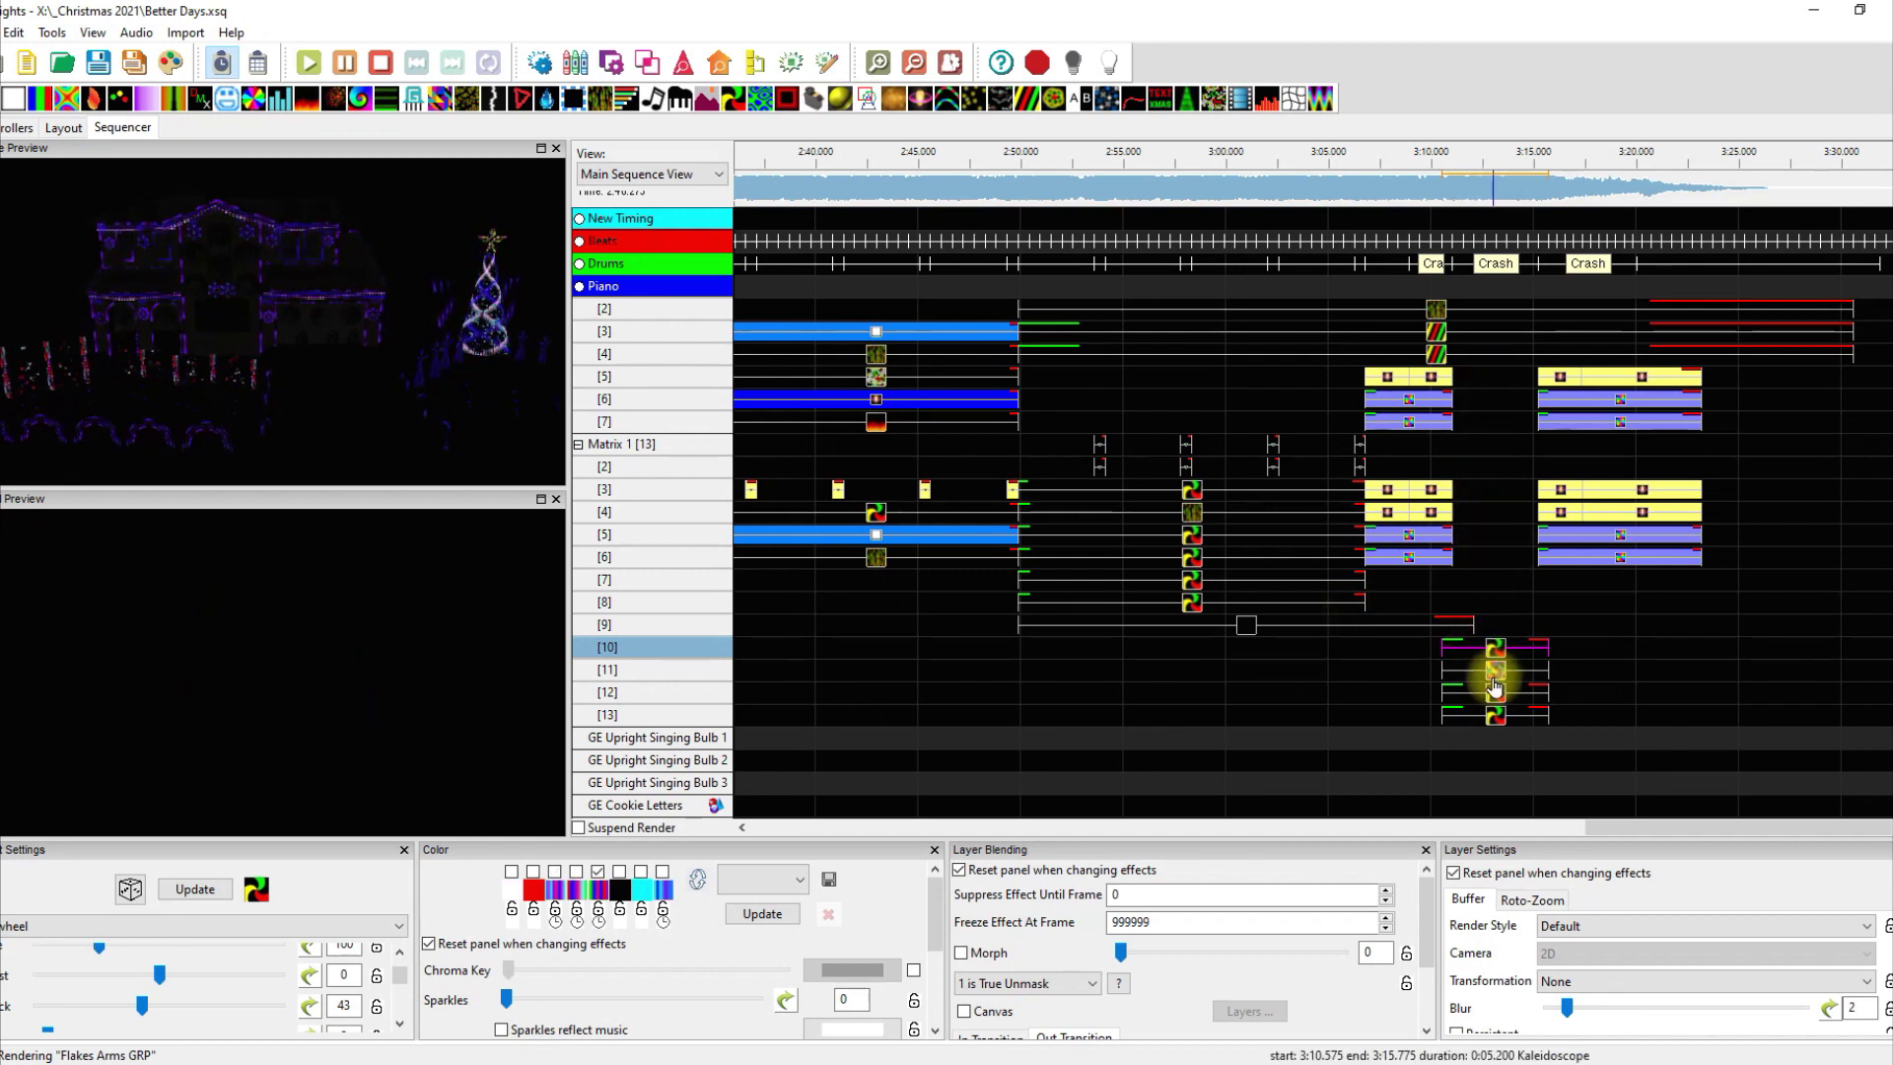
left_click(1495, 677)
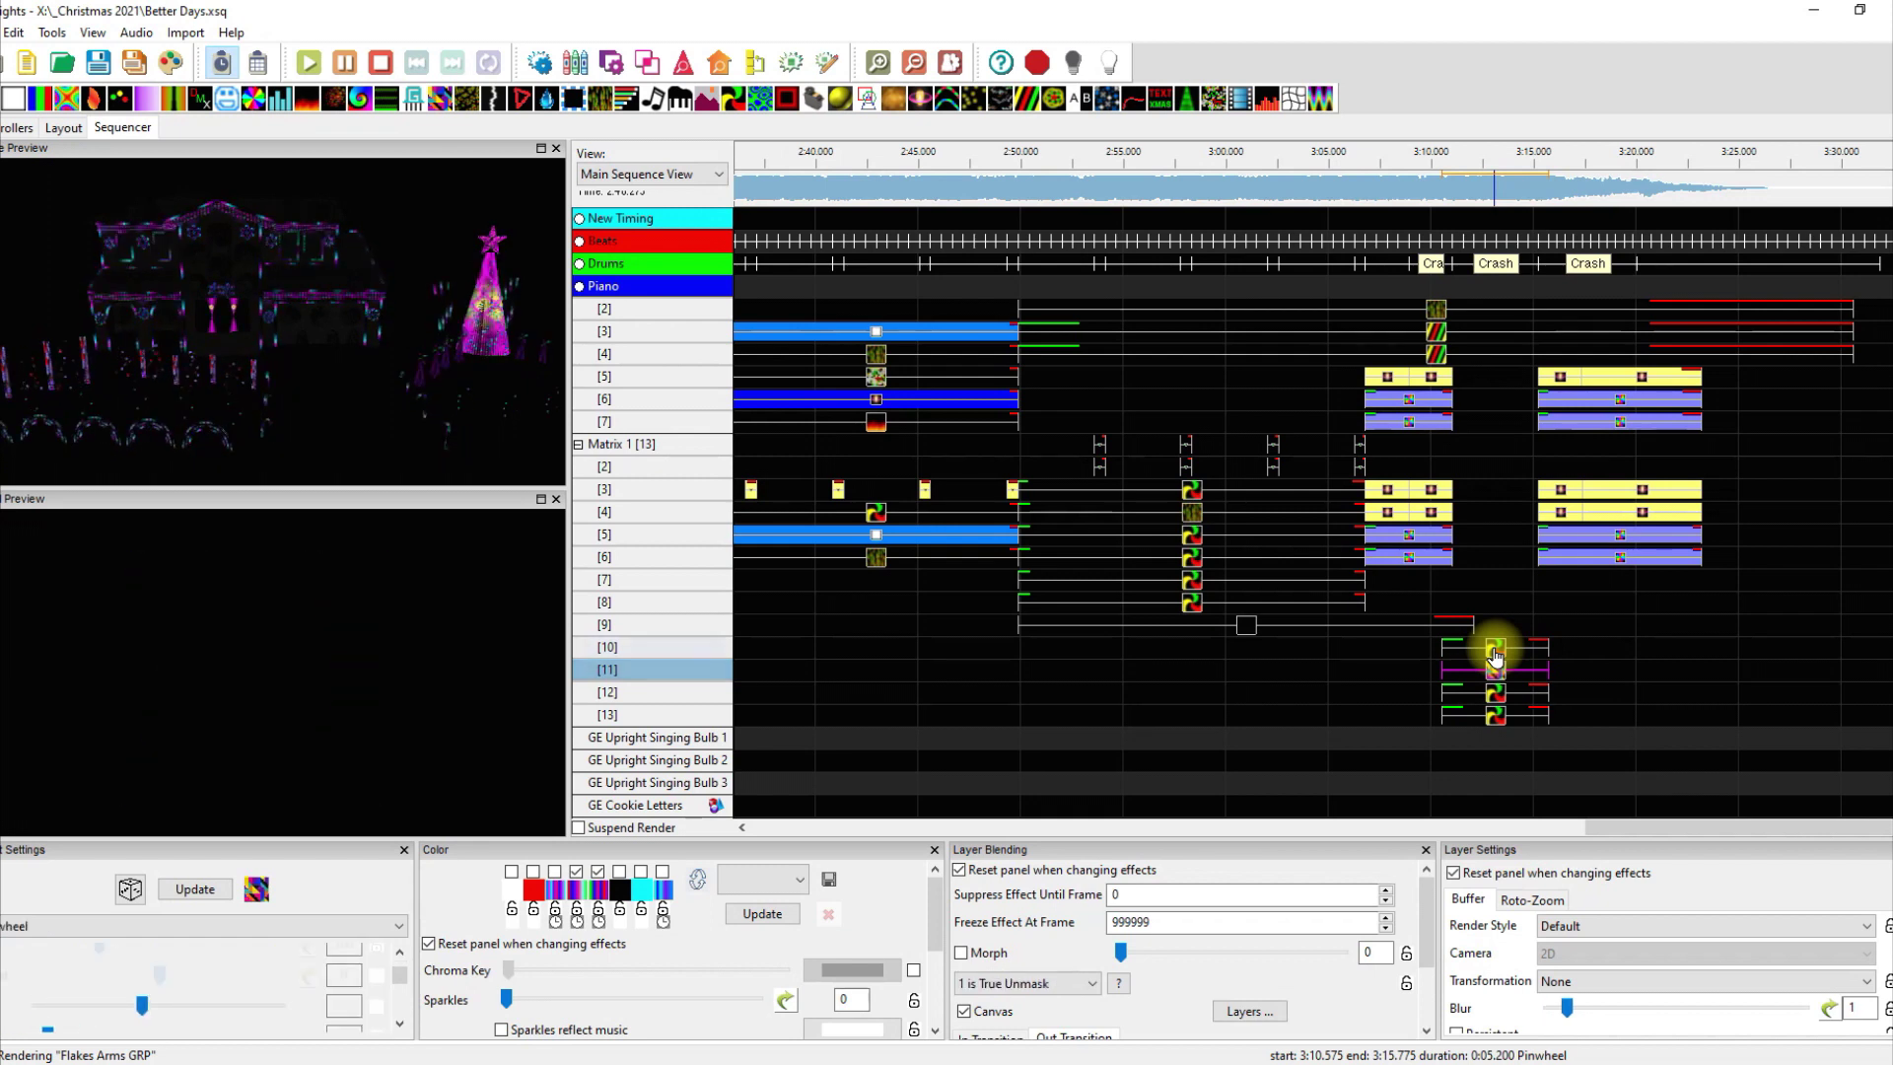
left_click(1494, 648)
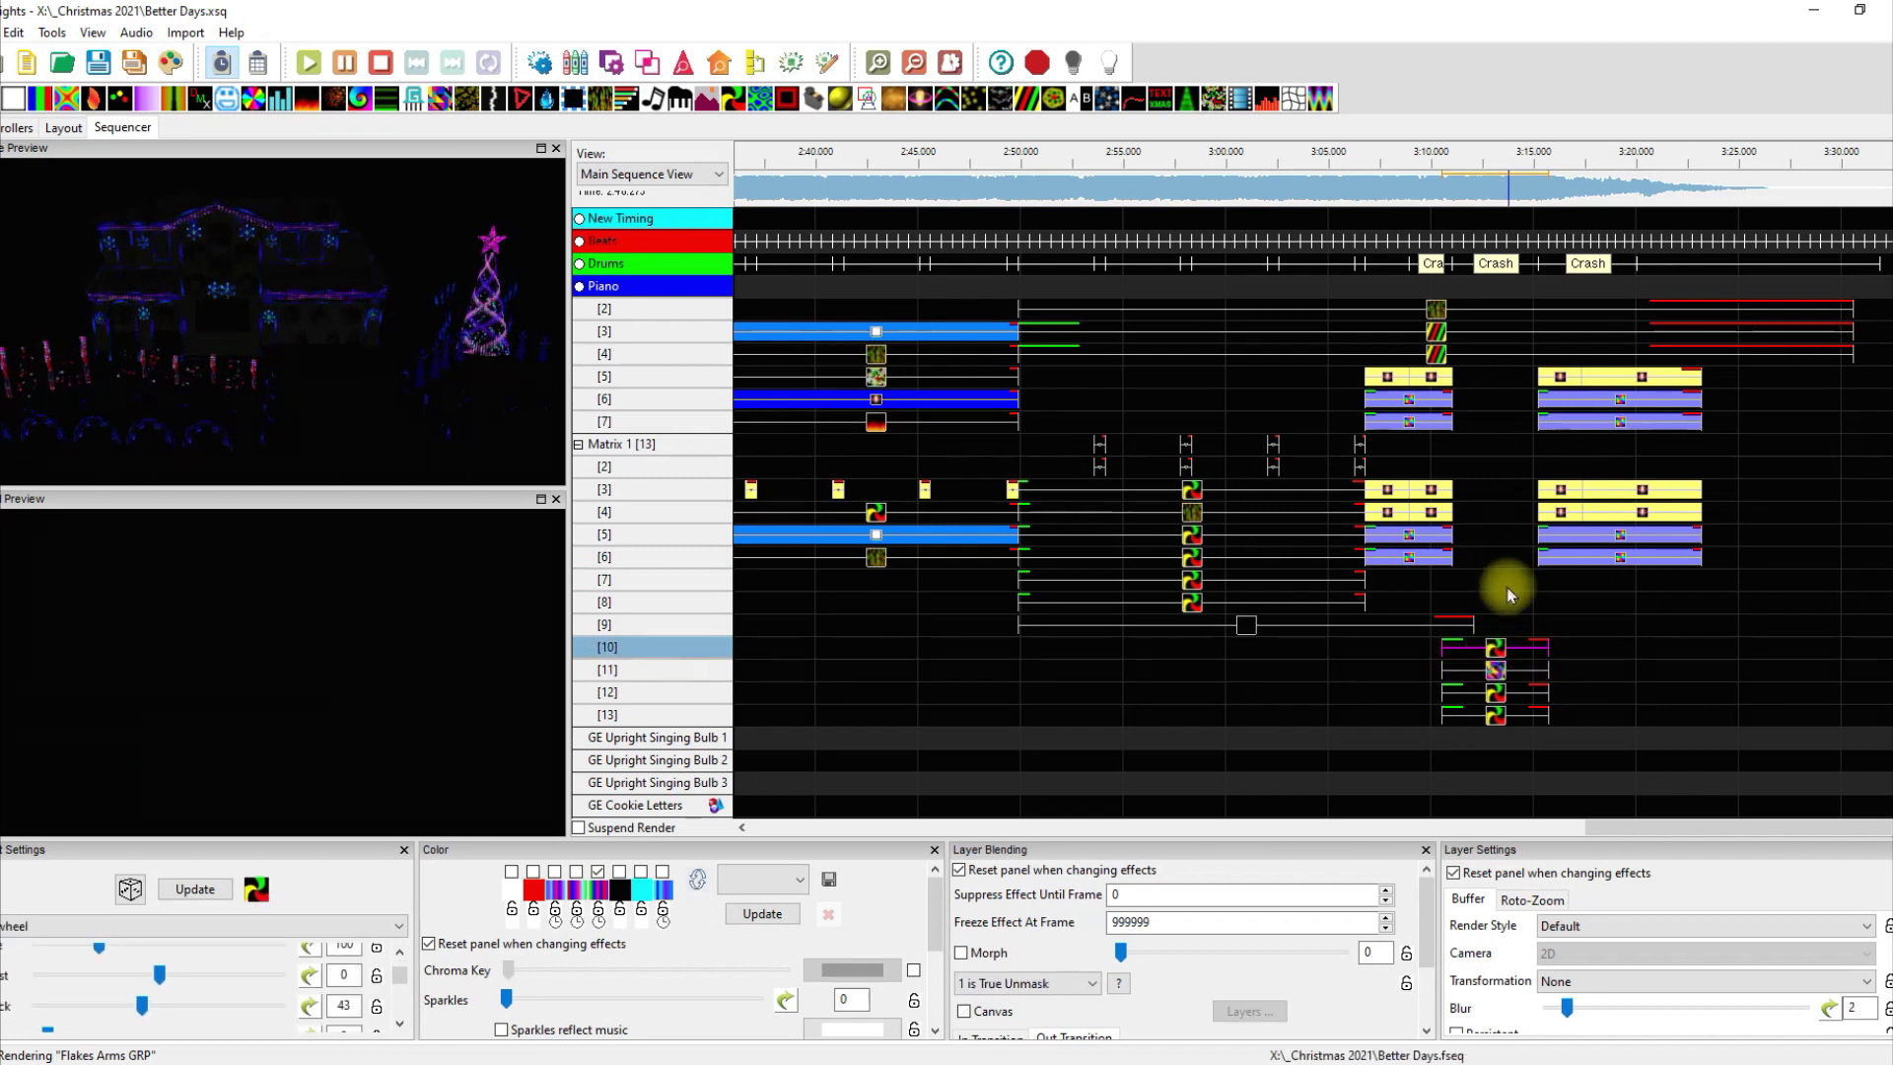
left_click(1494, 648)
left_click(1494, 672)
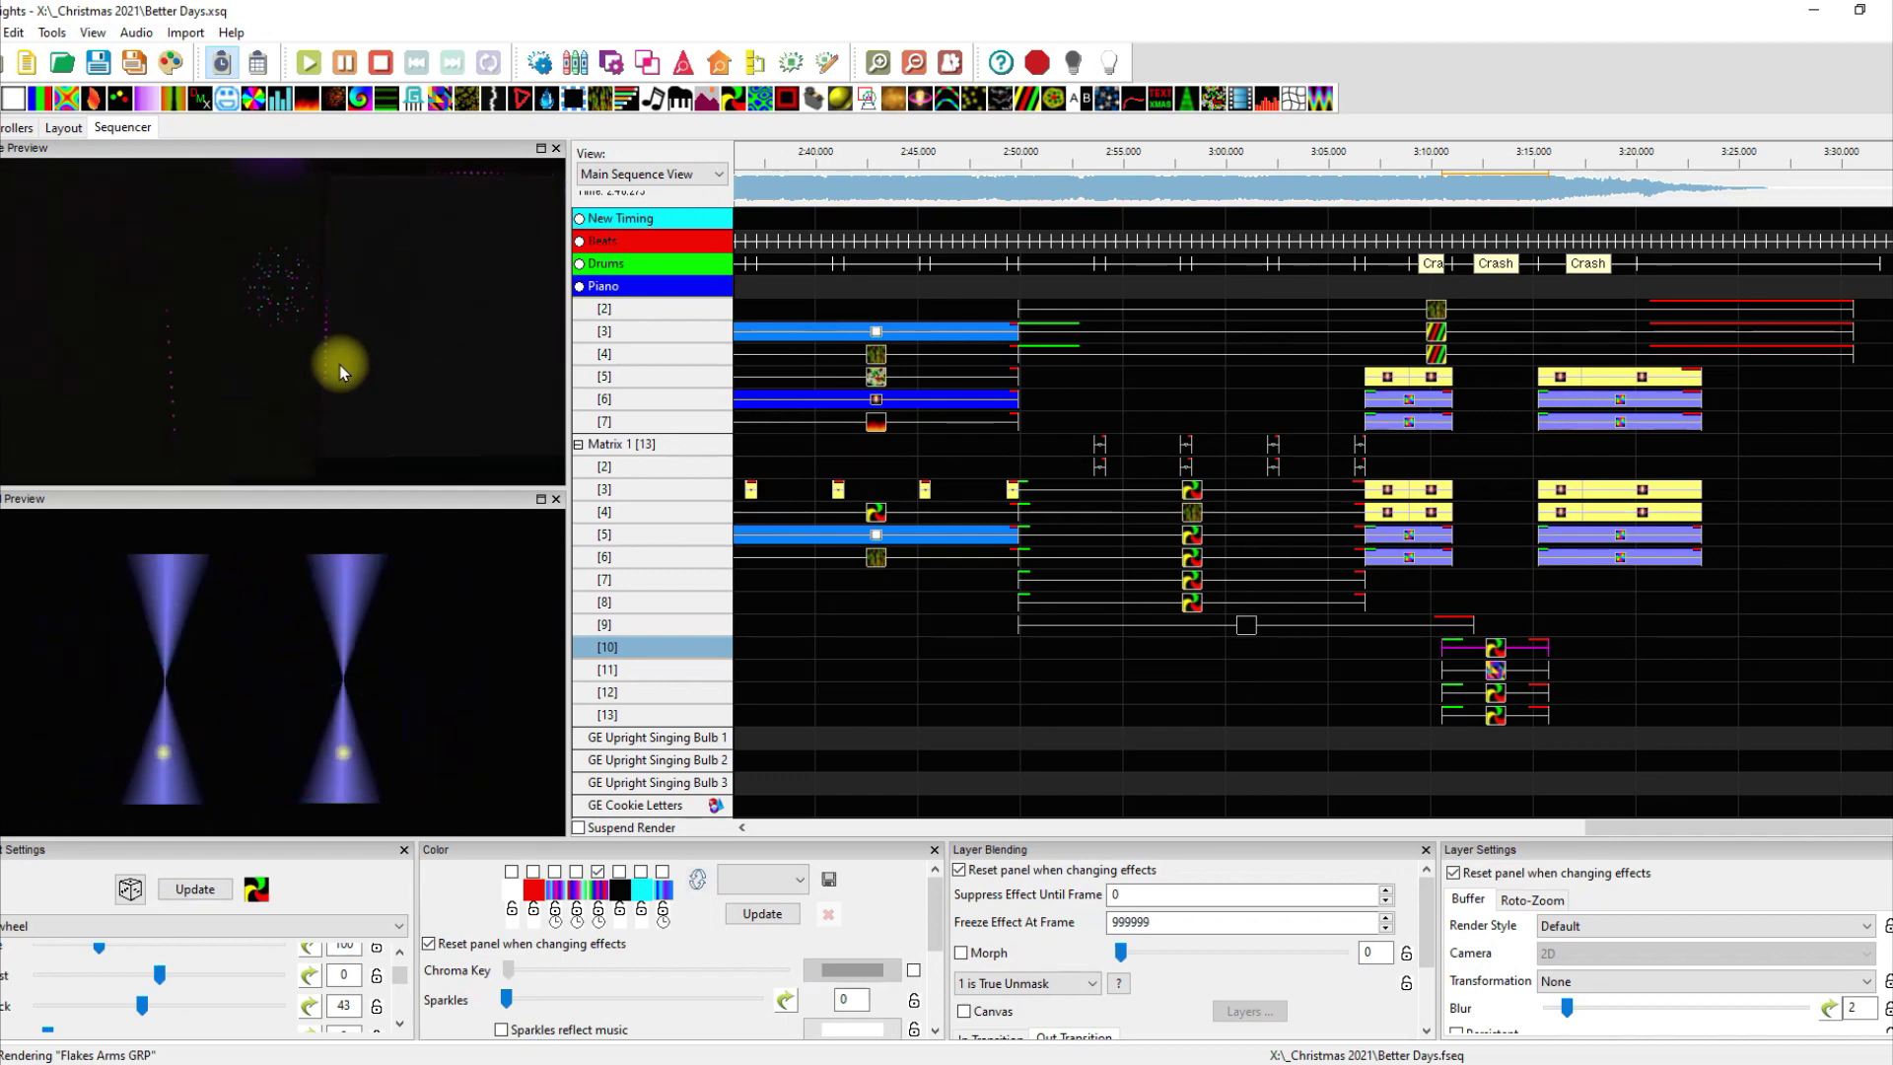
Step: Inspect the Pinwheel effect on Flakes GRP layer 2 from about 2:50 in the previews
scroll(1210, 708, "down", 4)
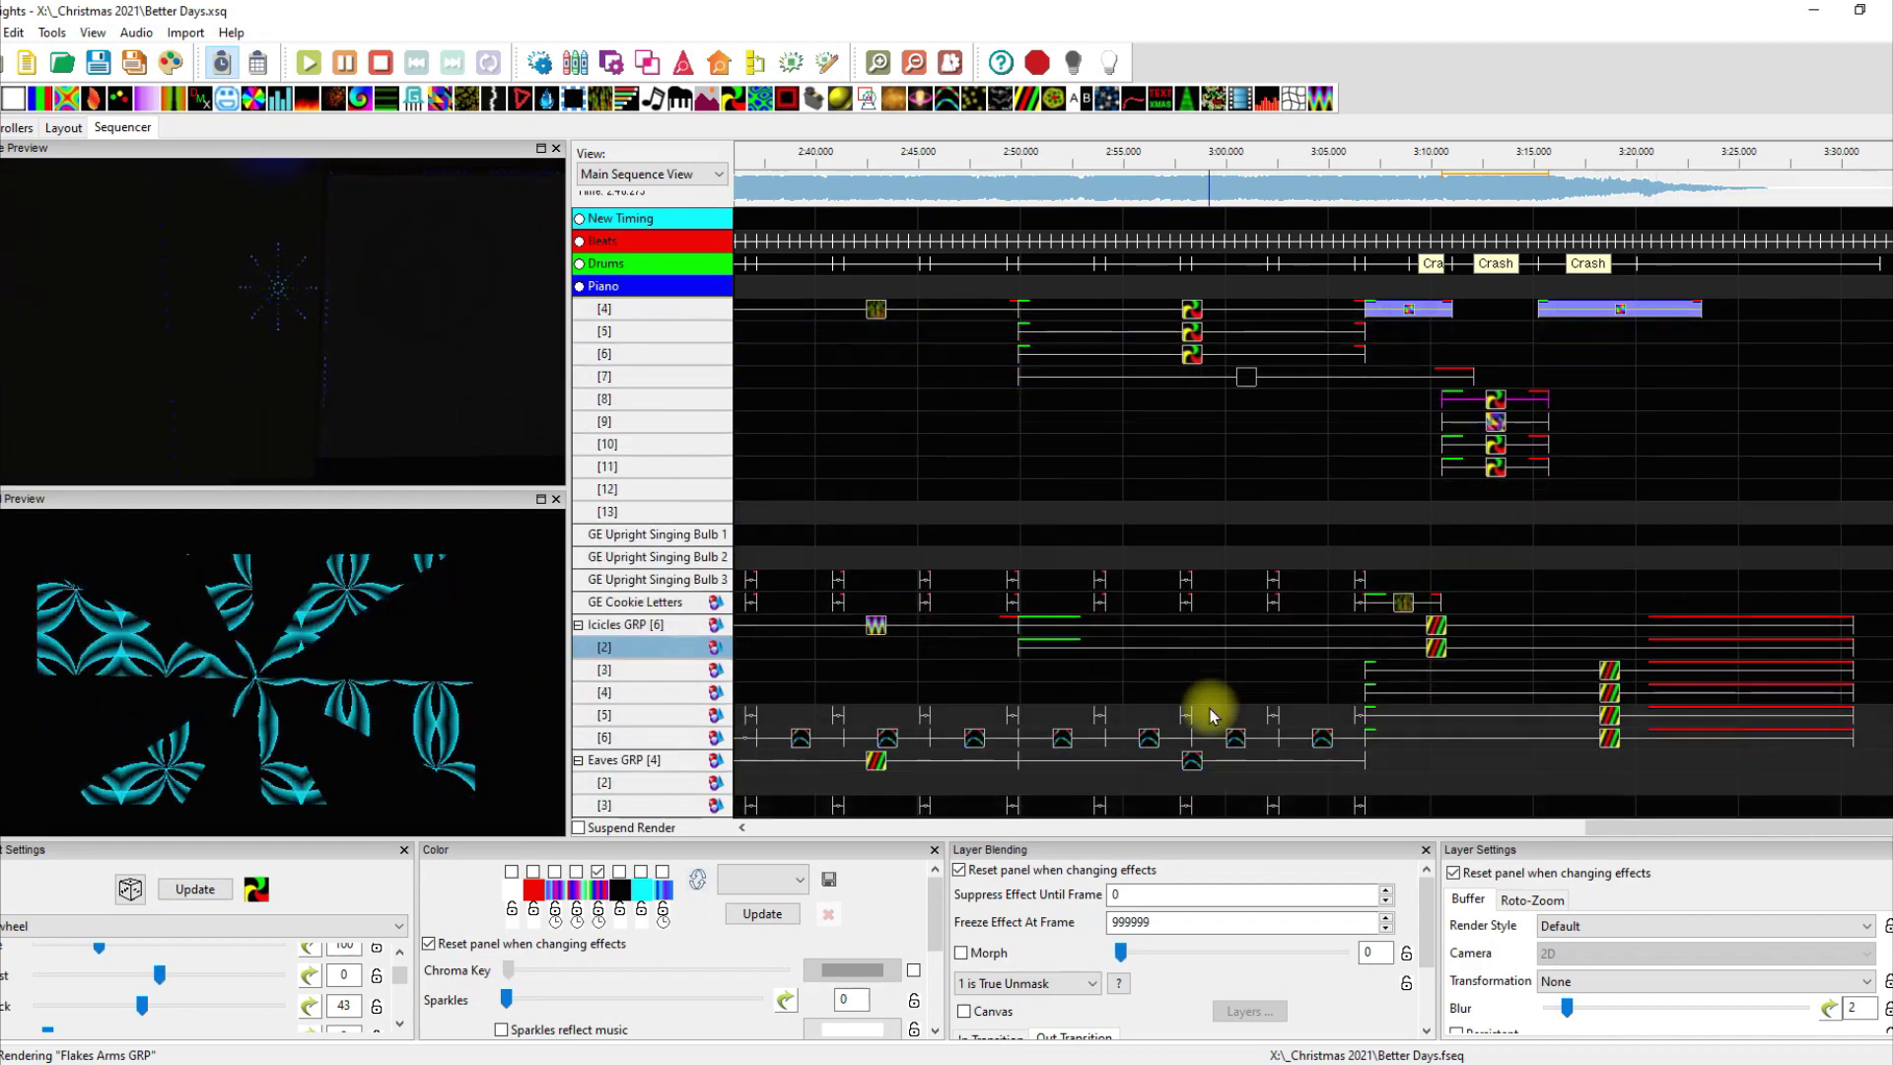
scroll(1210, 707, "down", 6)
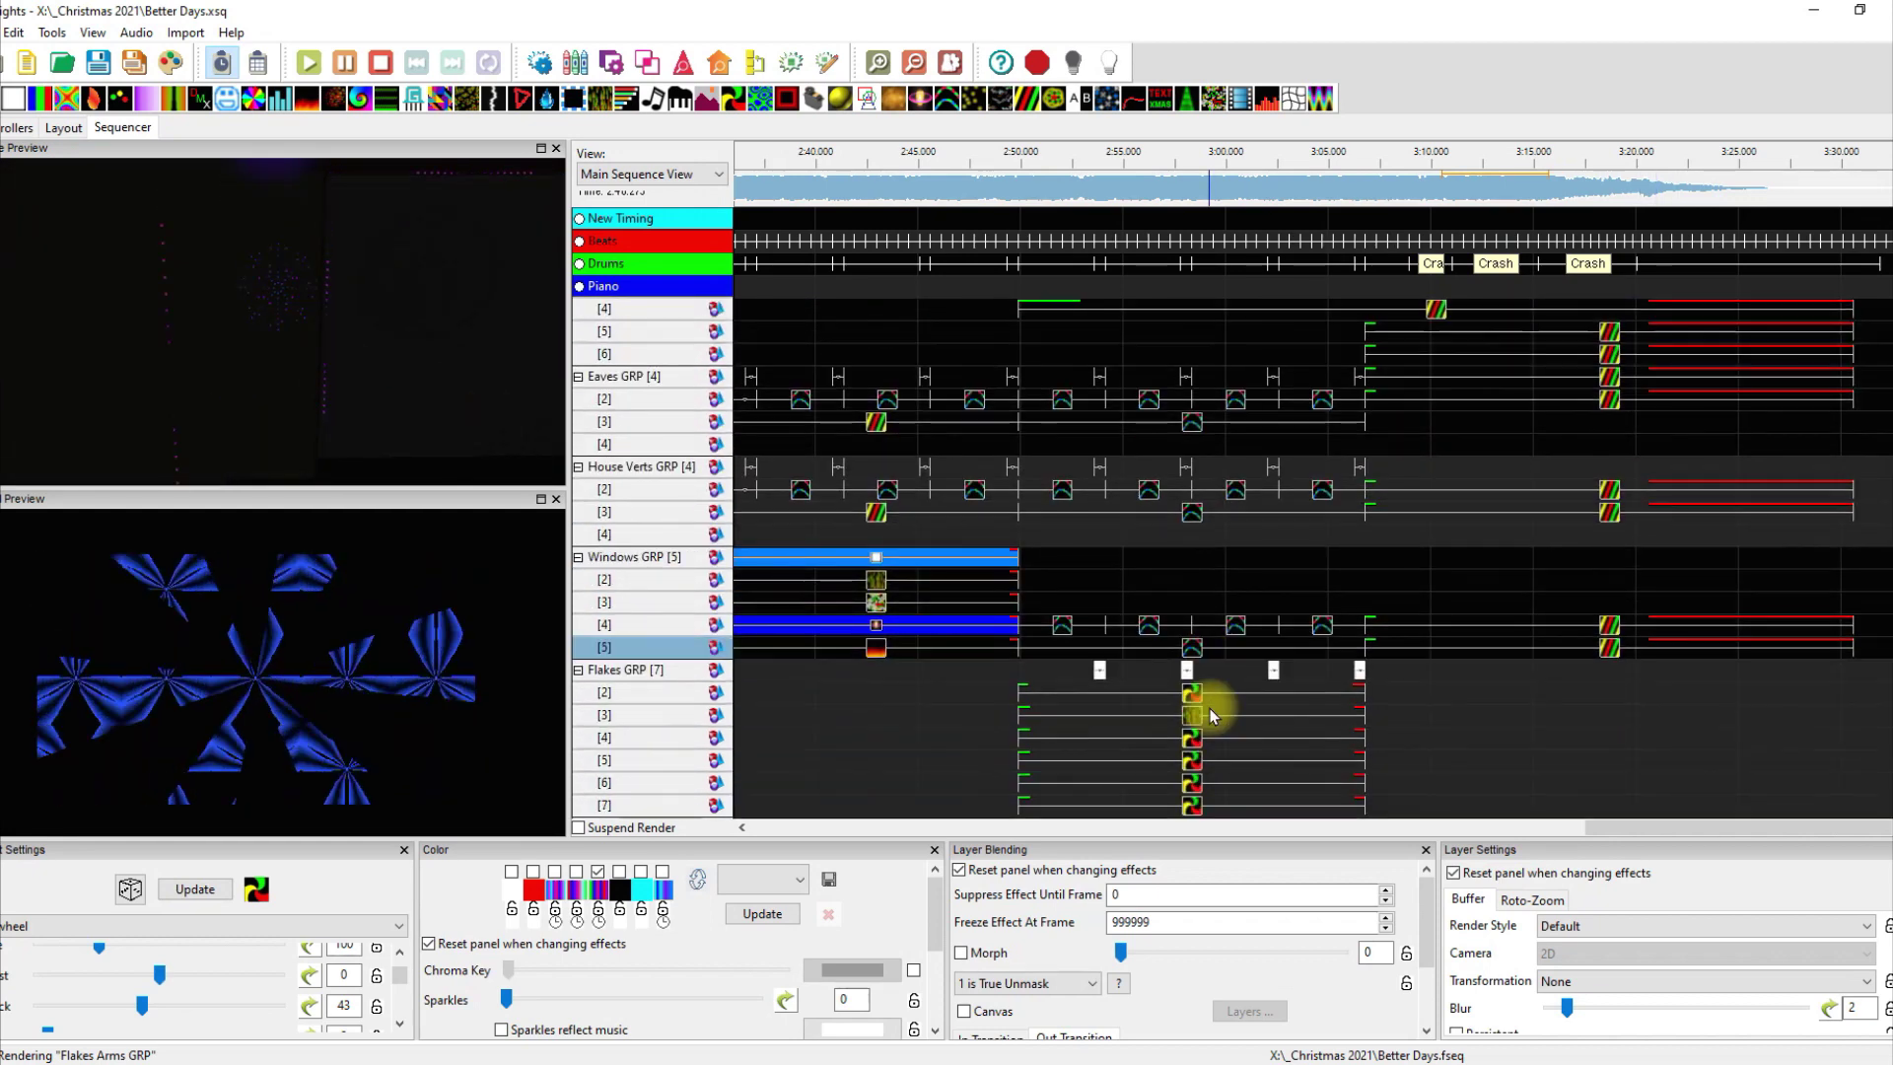
scroll(1209, 707, "down", 1)
left_click(1194, 538)
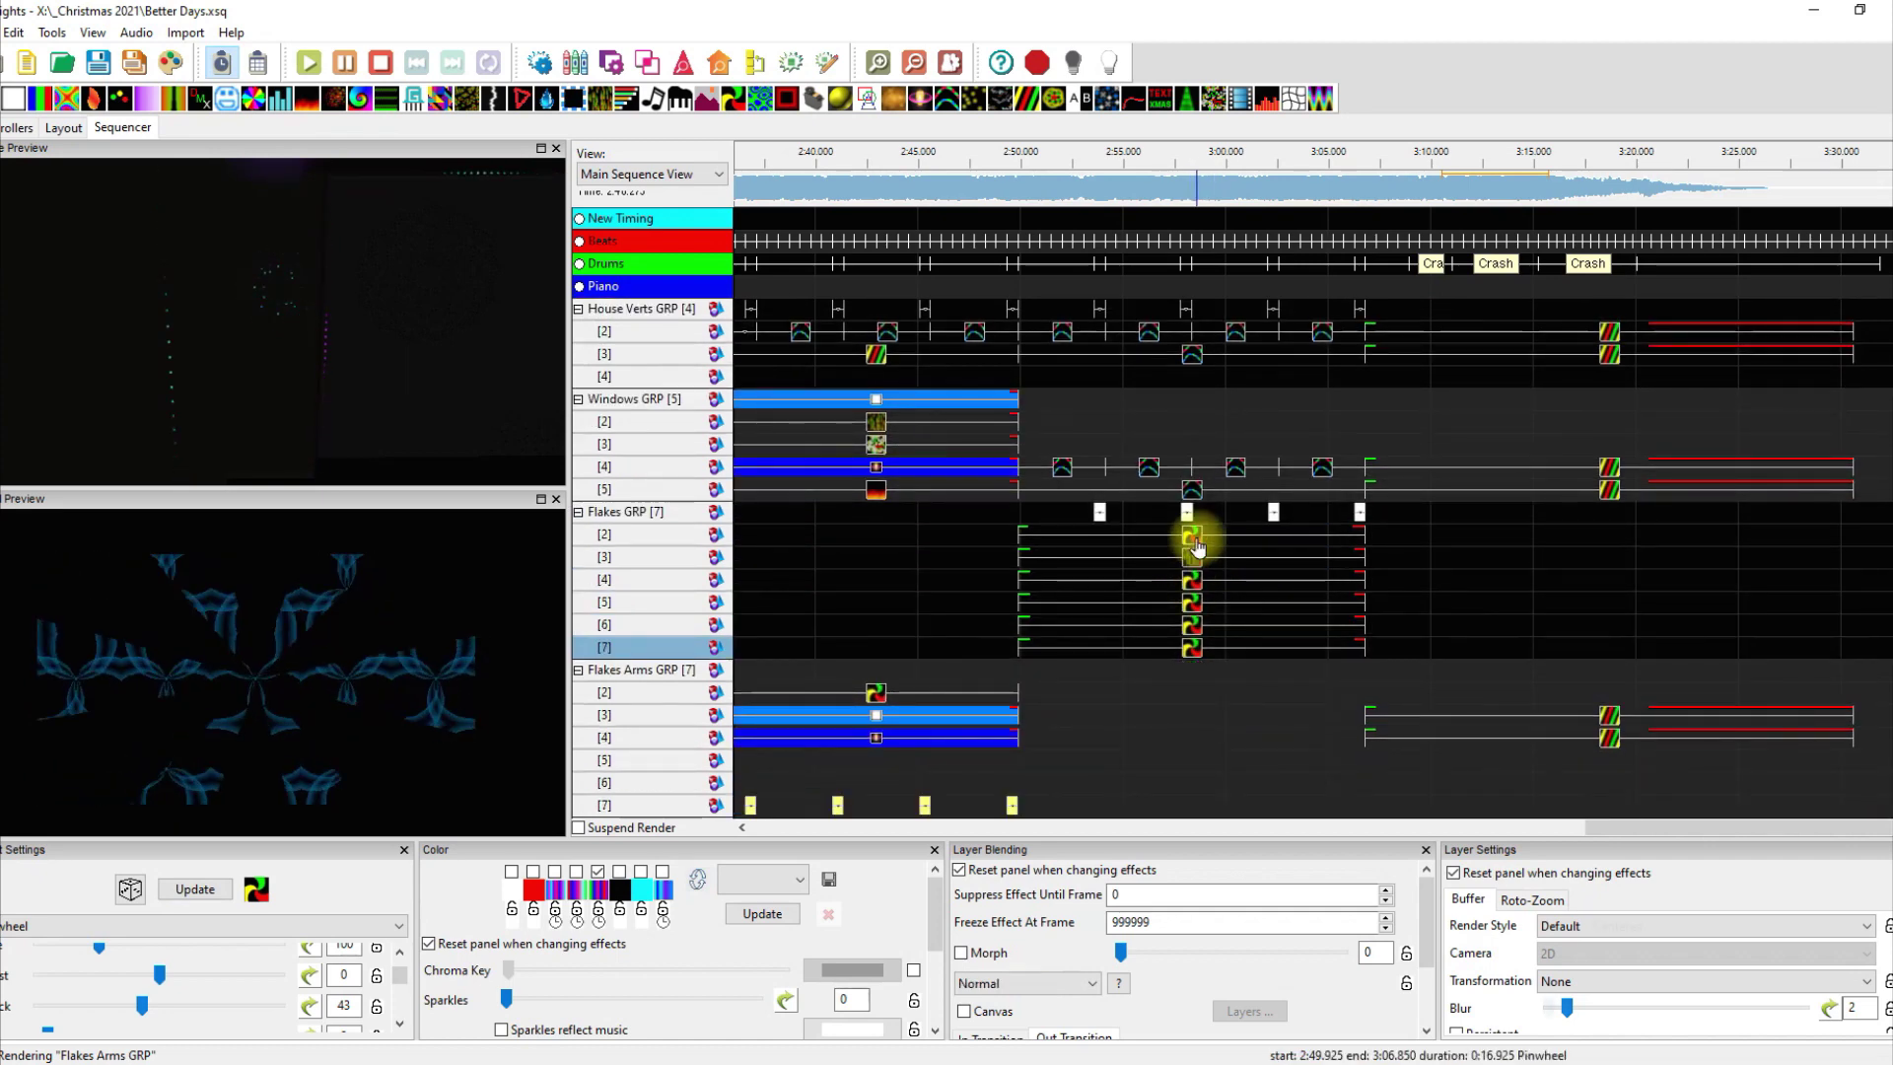
left_click(1195, 712)
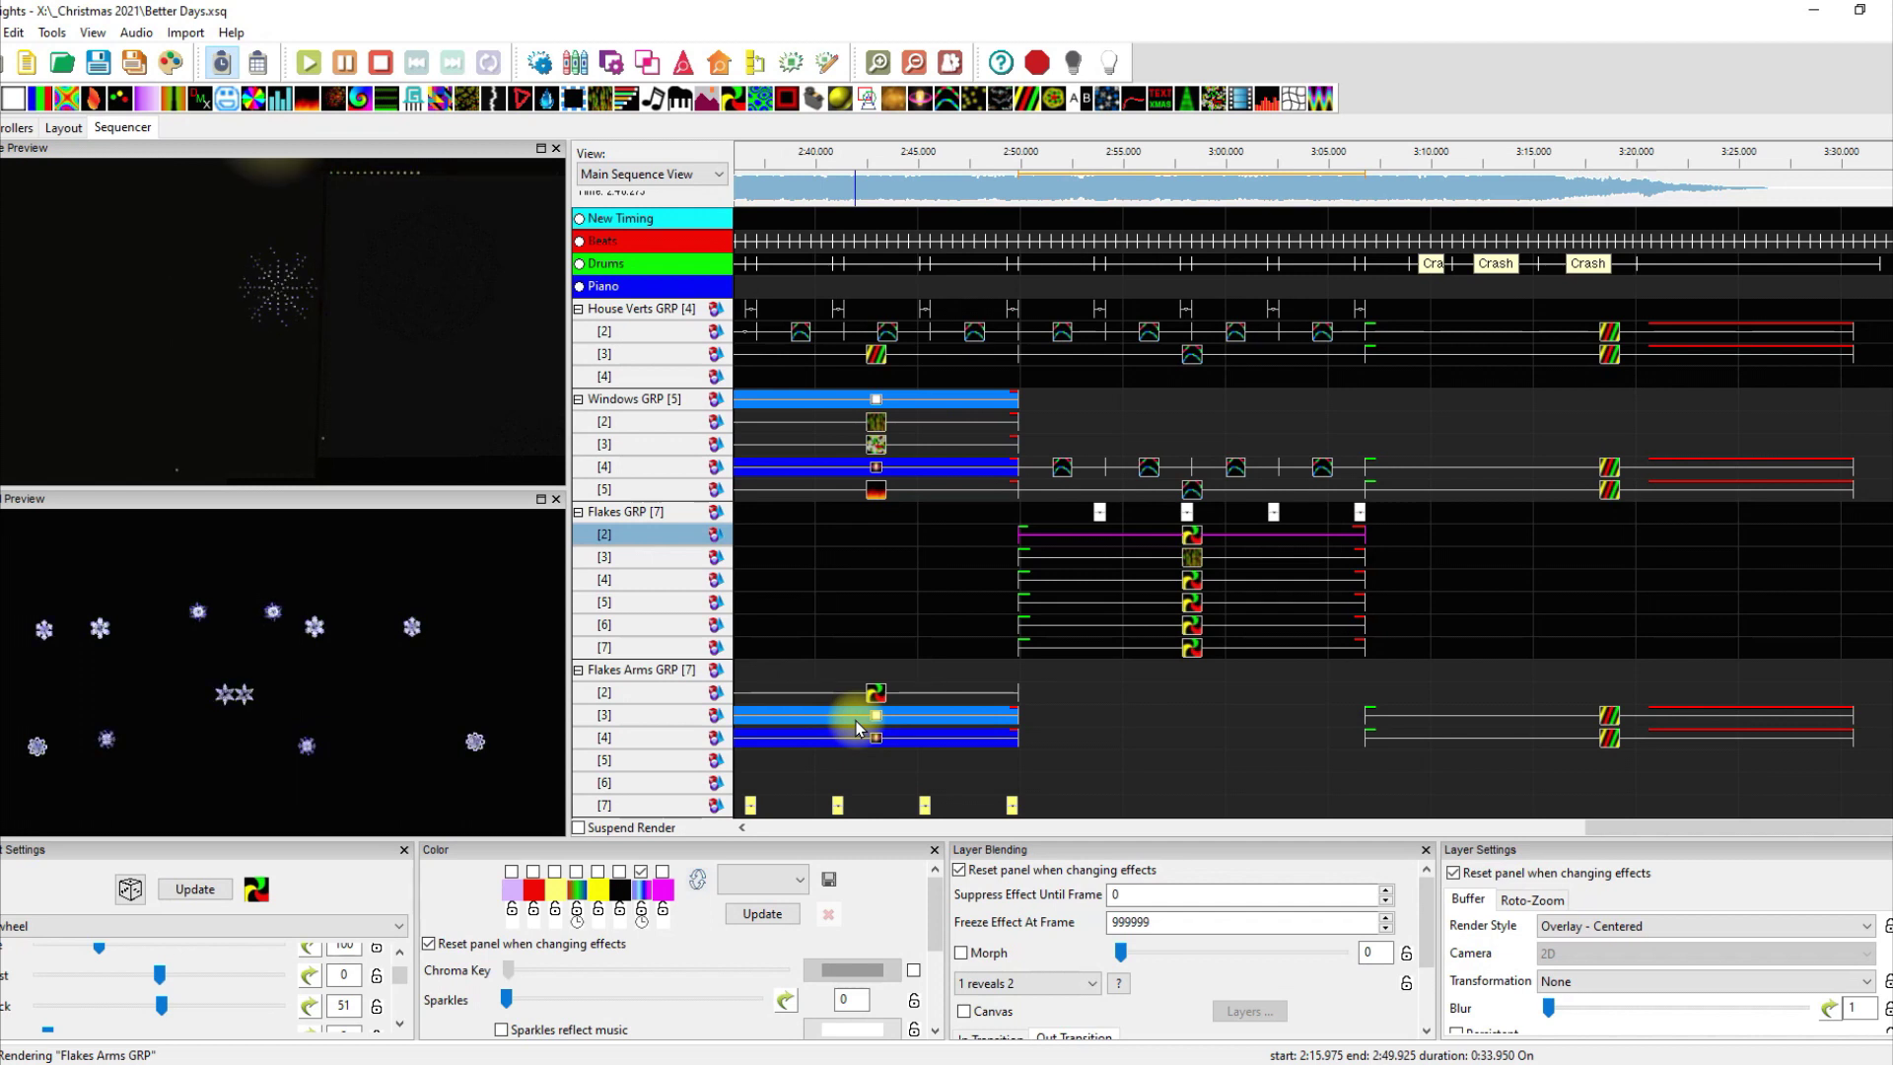
left_click(1066, 746)
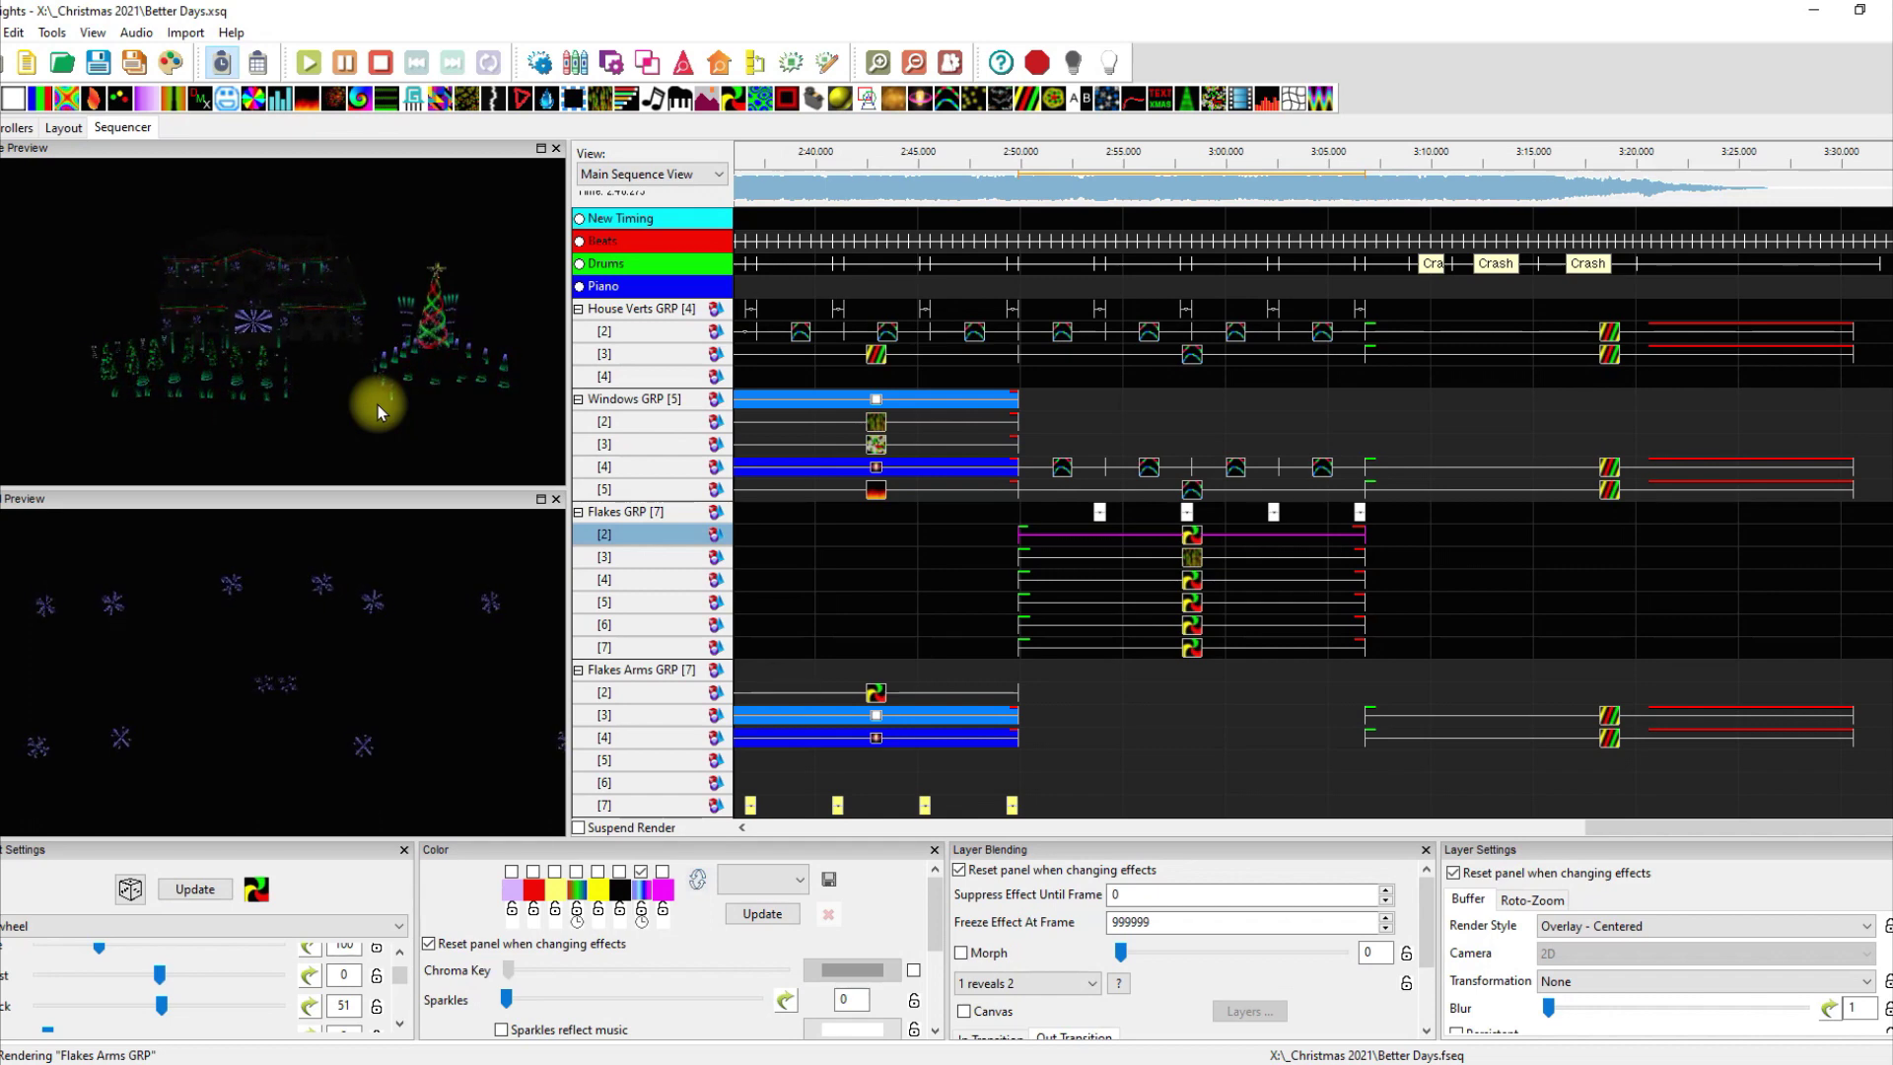
Step: Examine all house and yard props in the house preview with no effect selected, viewing them close up and as a full display
left_click(882, 557)
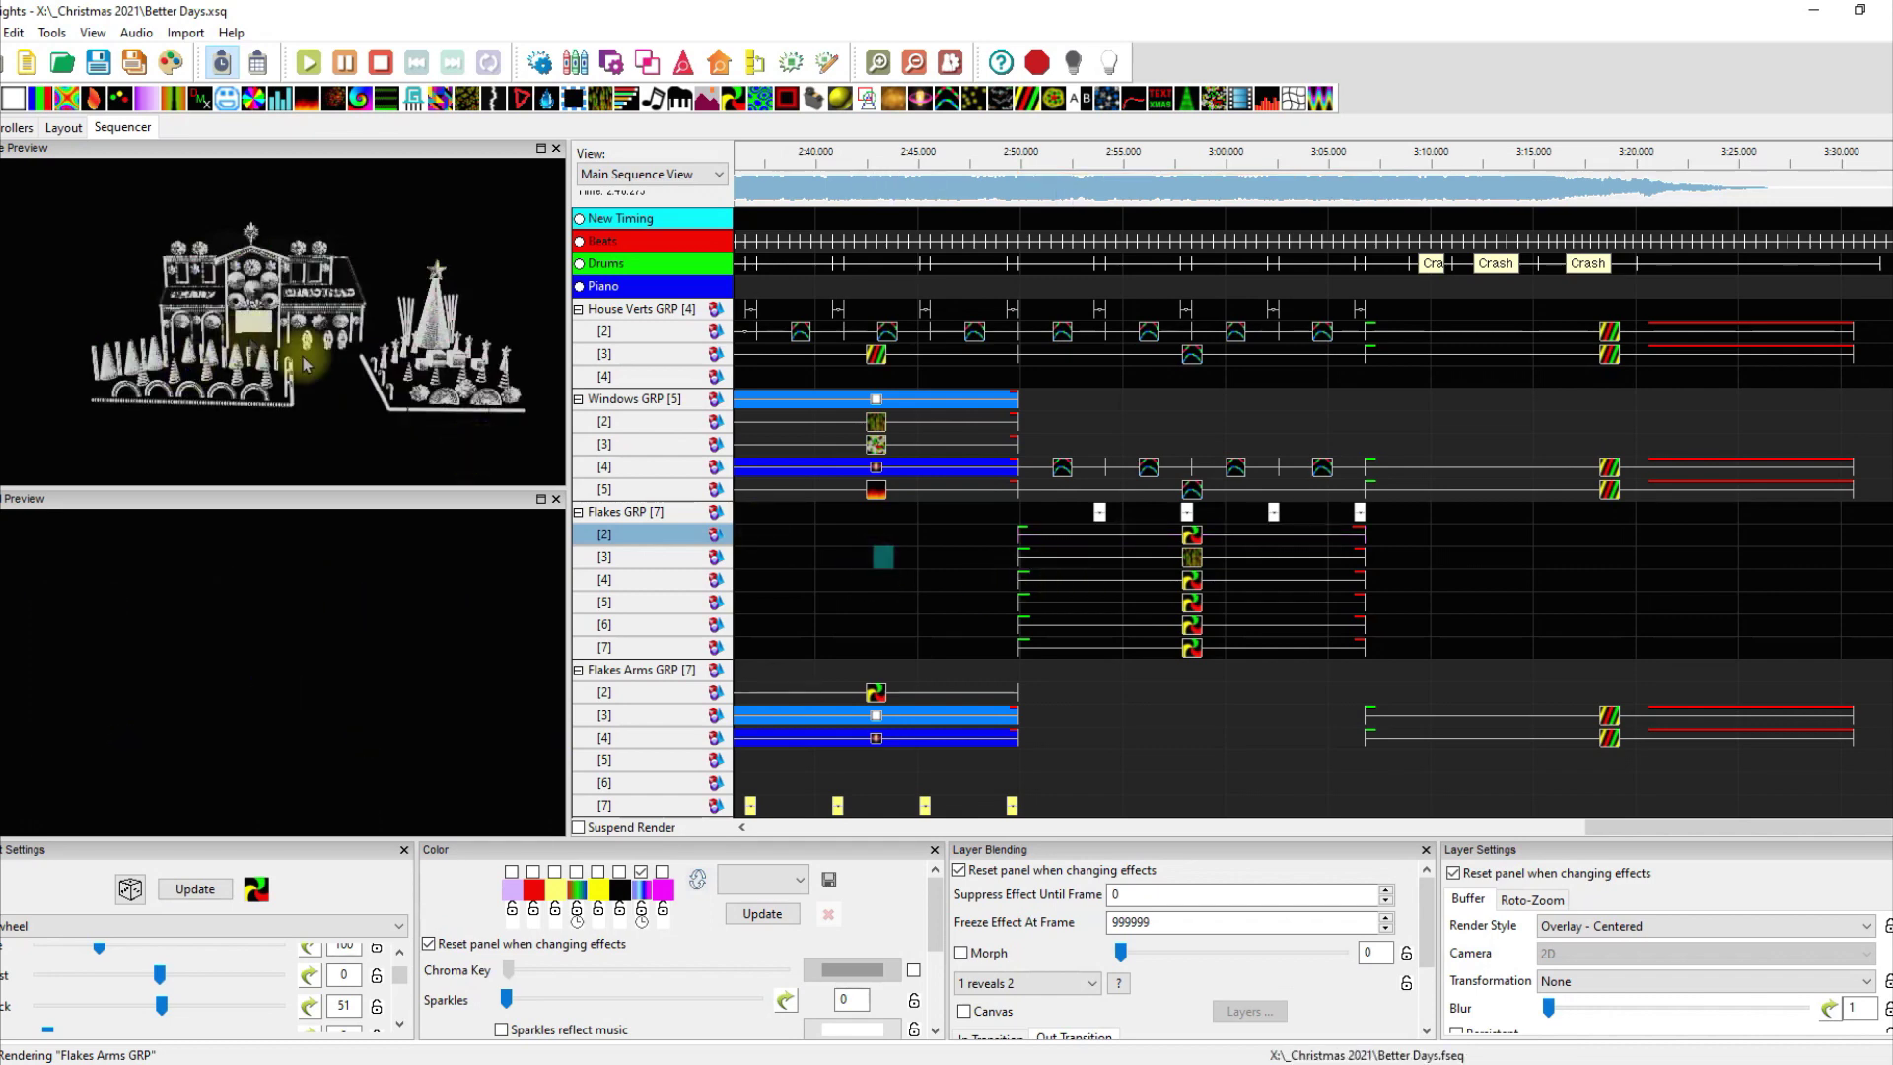
scroll(317, 394, "up", 6)
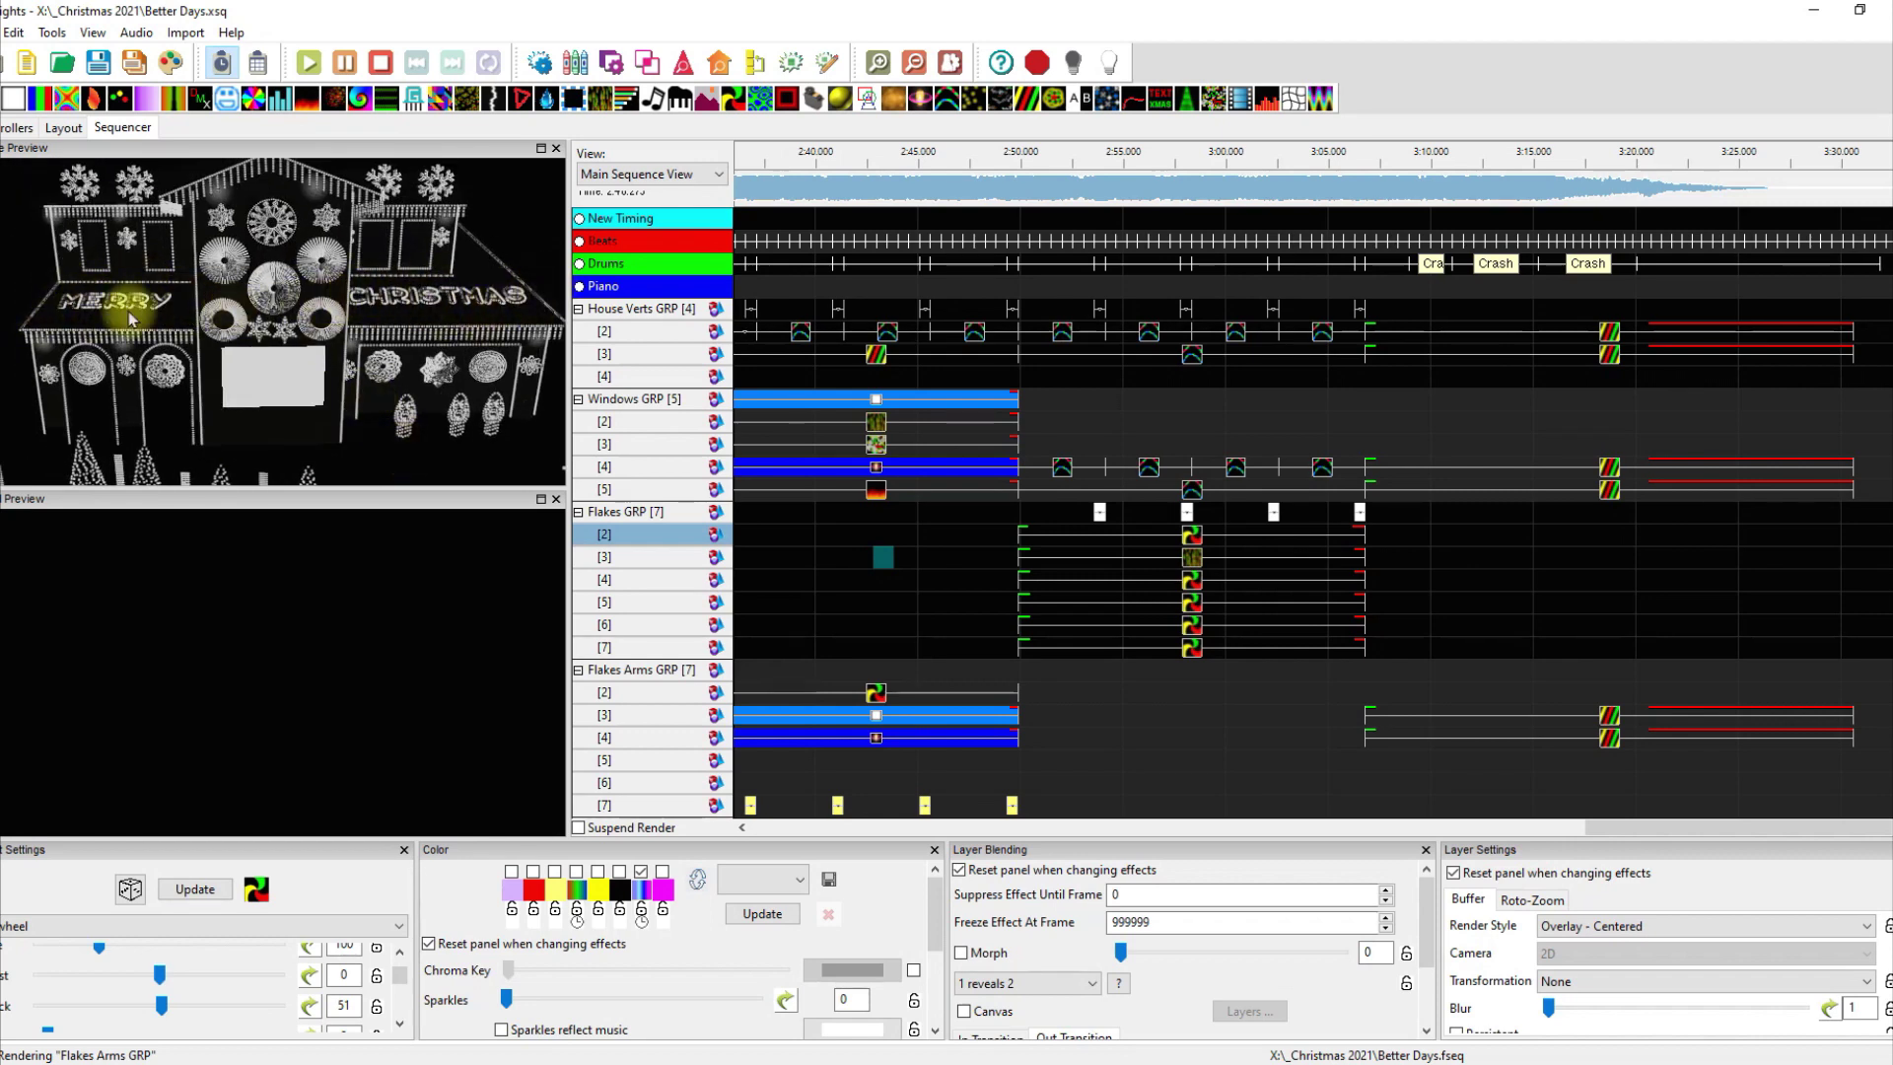
scroll(459, 410, "down", 2)
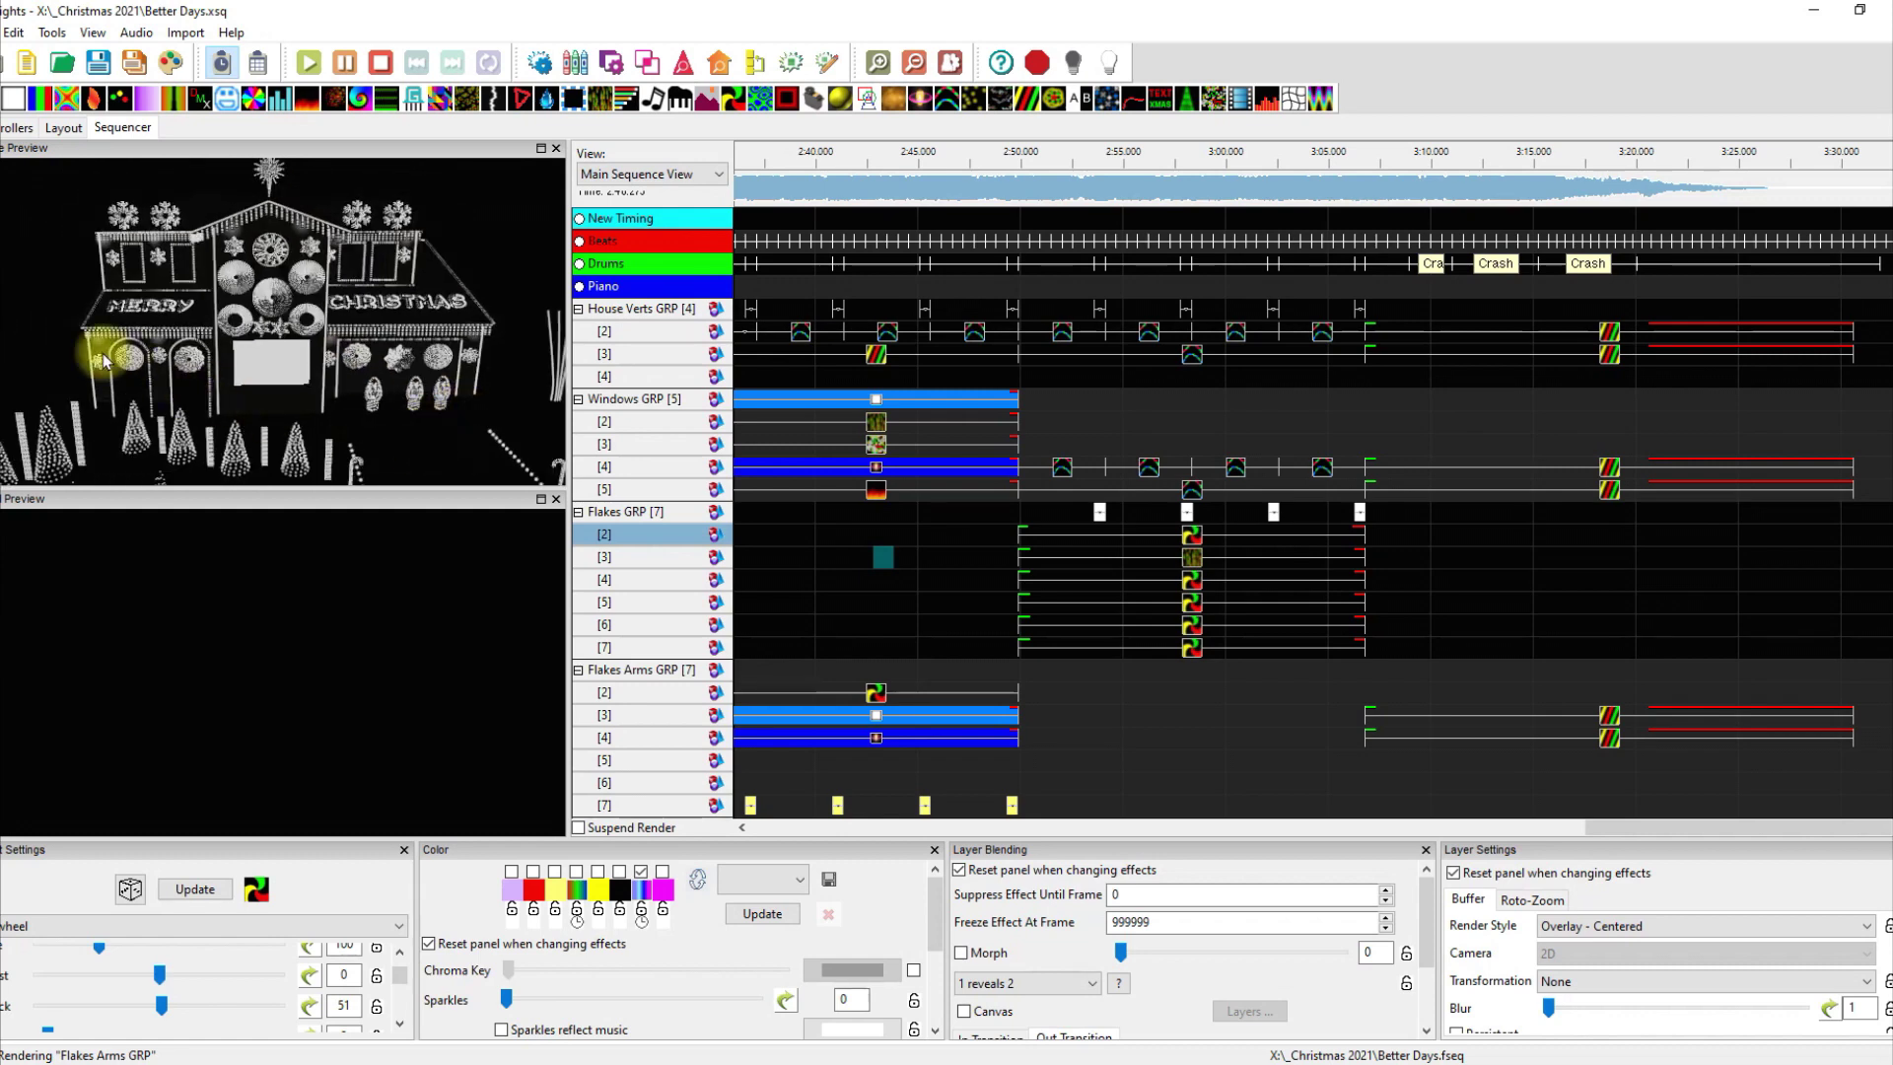
scroll(457, 436, "down", 3)
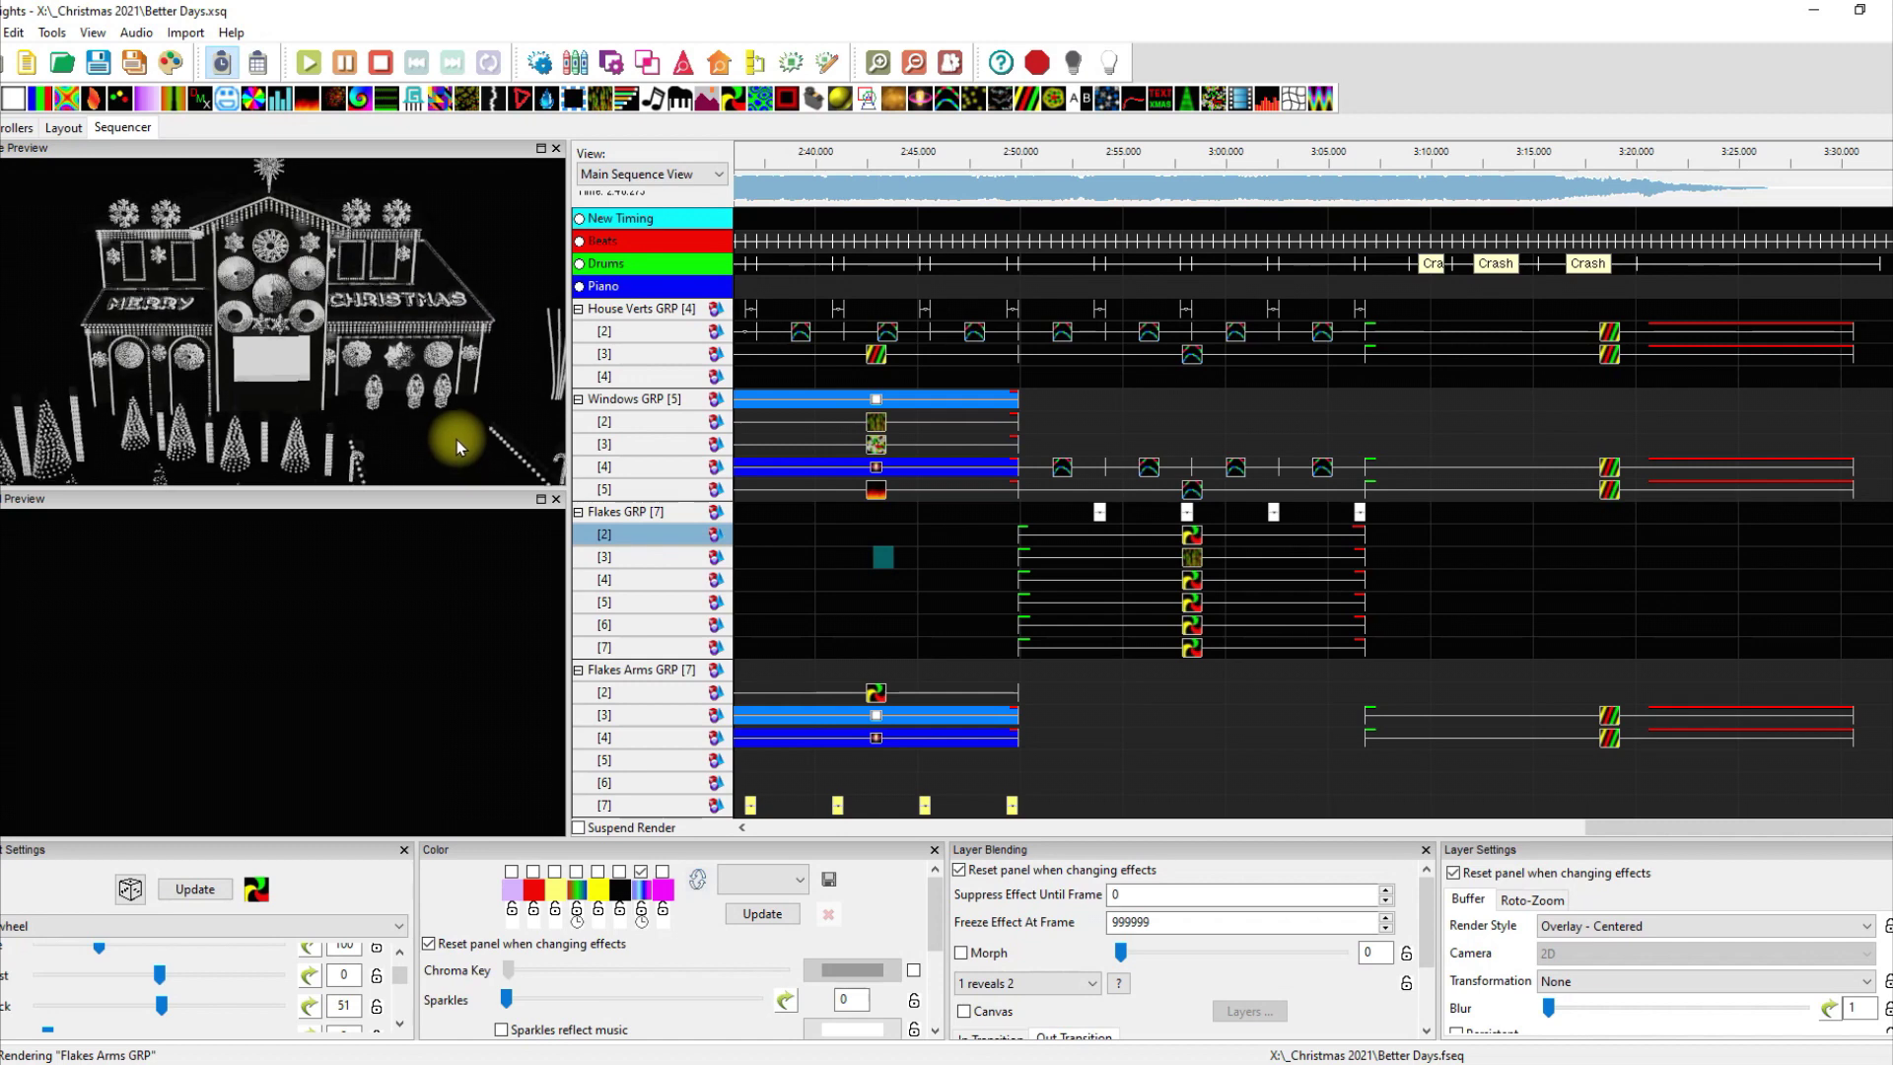
left_click_drag(457, 435, 371, 414)
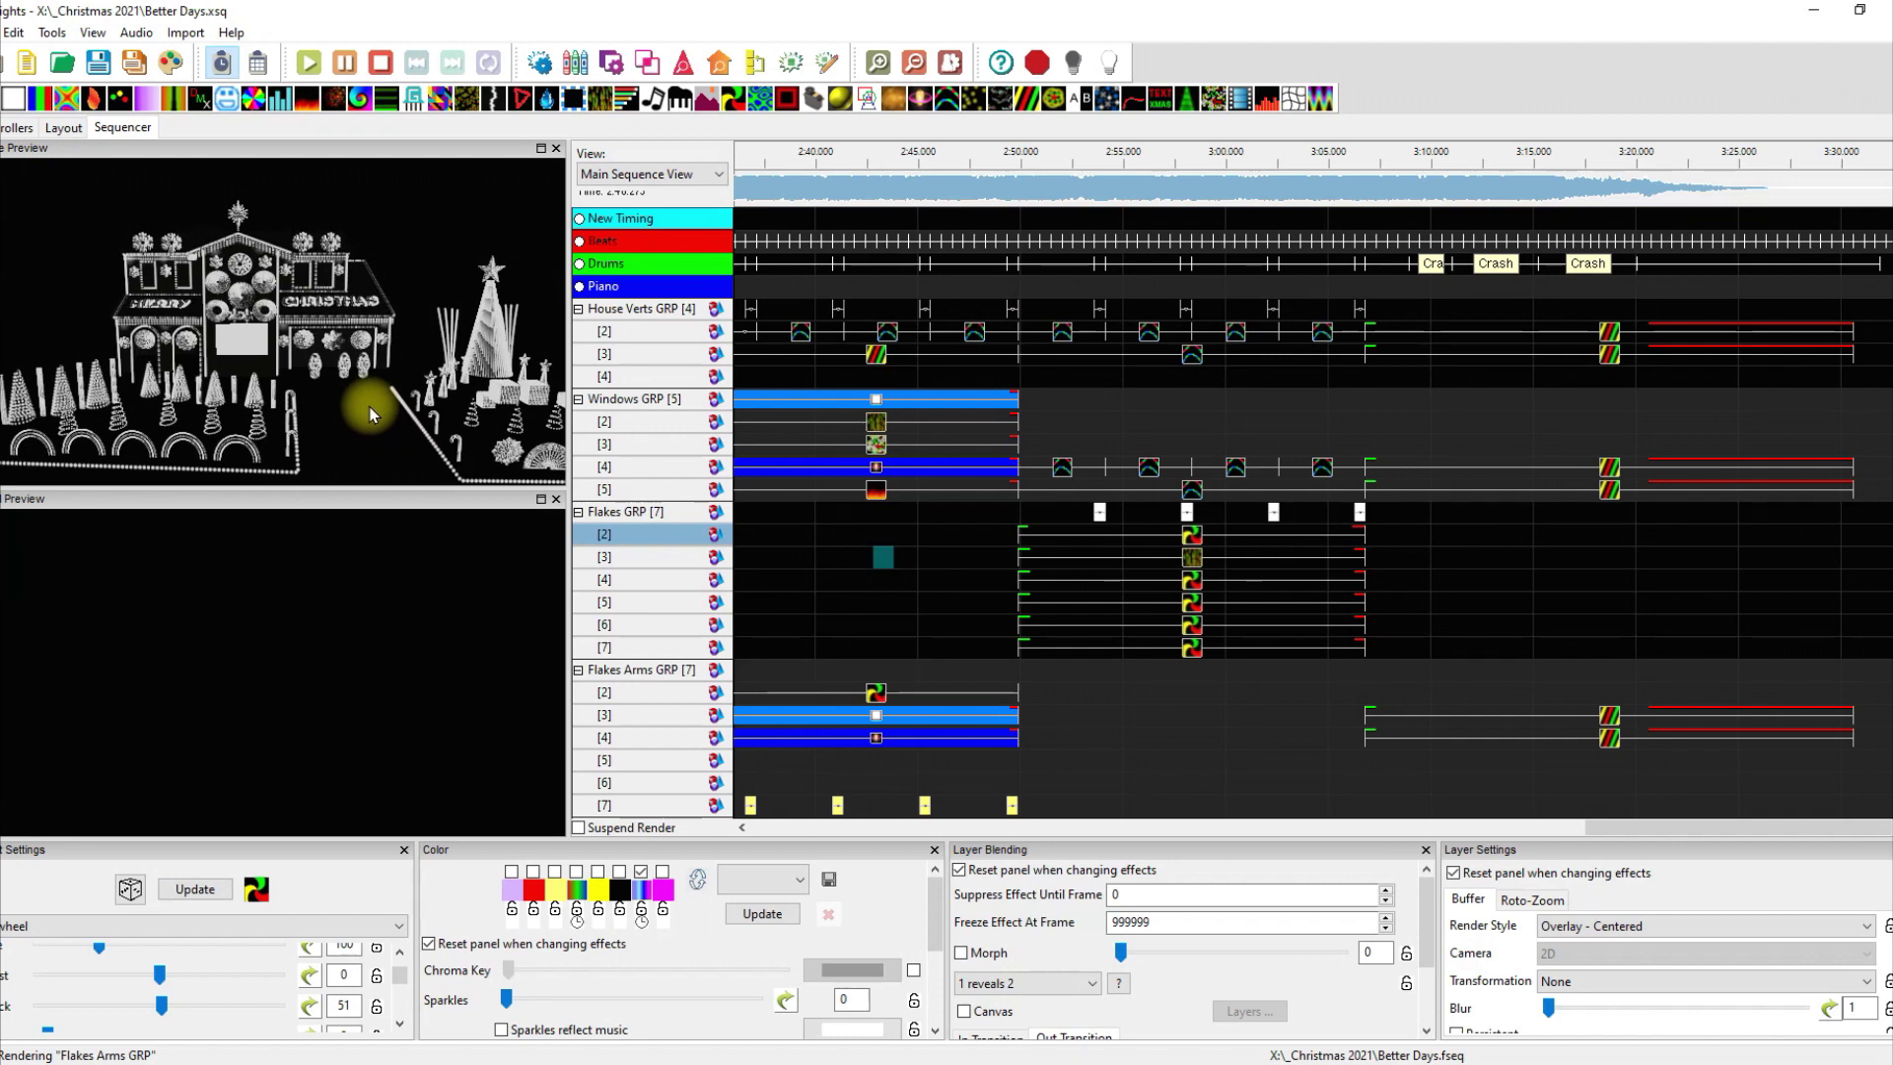
mouse_move(352, 426)
left_mouse_down()
mouse_move(380, 410)
mouse_move(289, 412)
mouse_move(319, 420)
left_mouse_up()
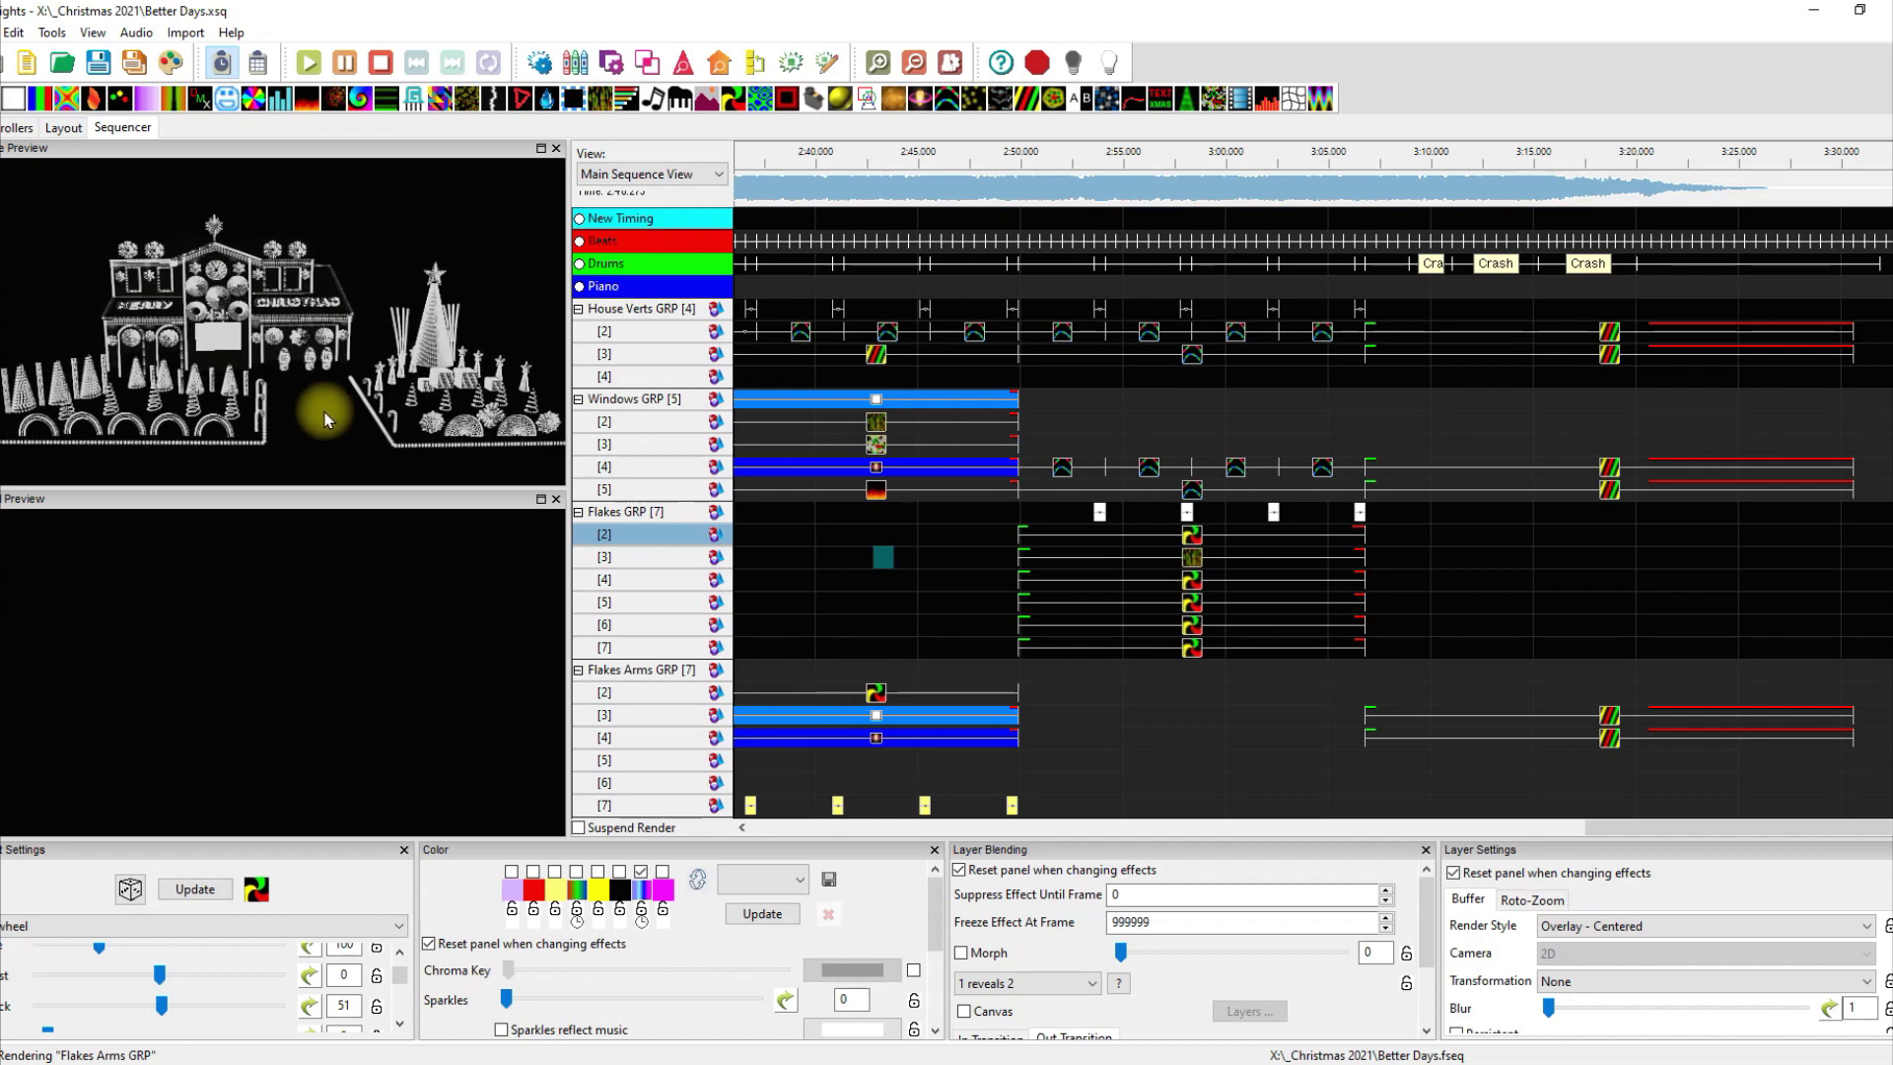
scroll(326, 419, "up", 2)
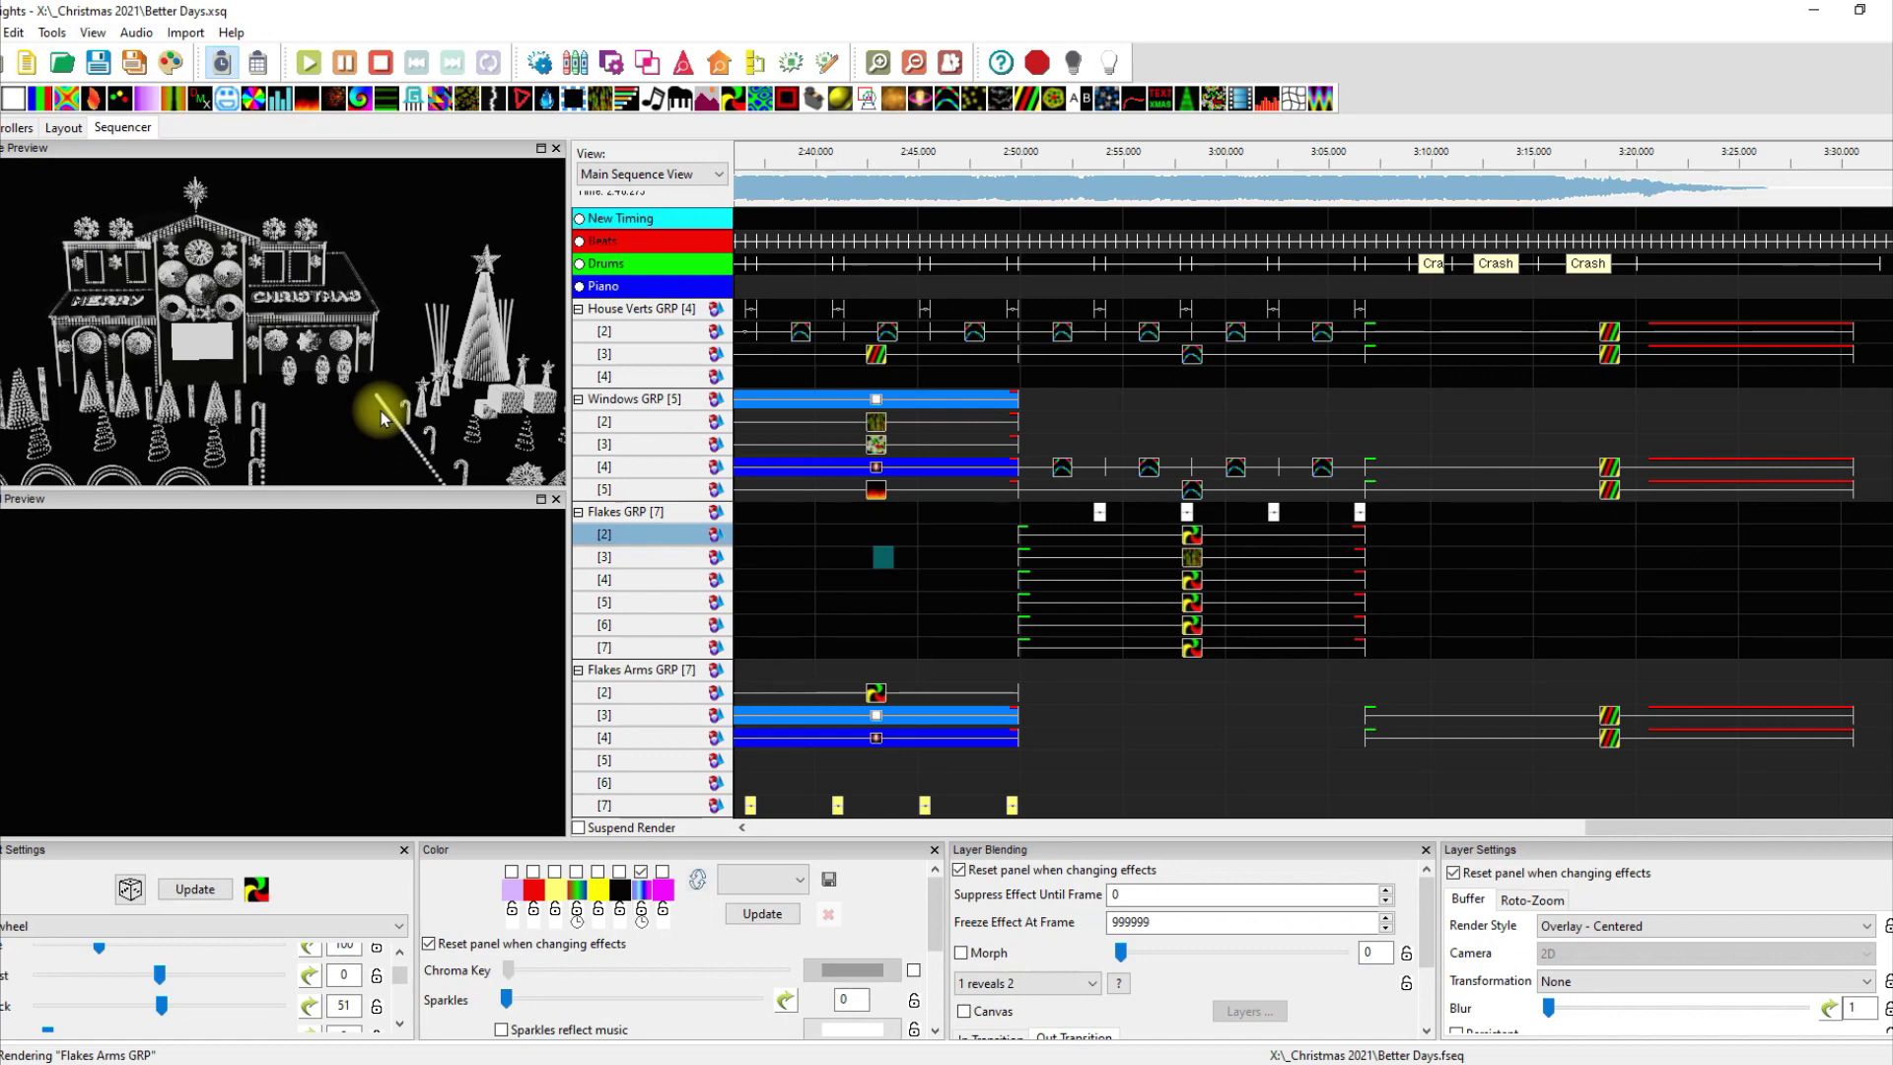
left_click_drag(380, 410, 343, 431)
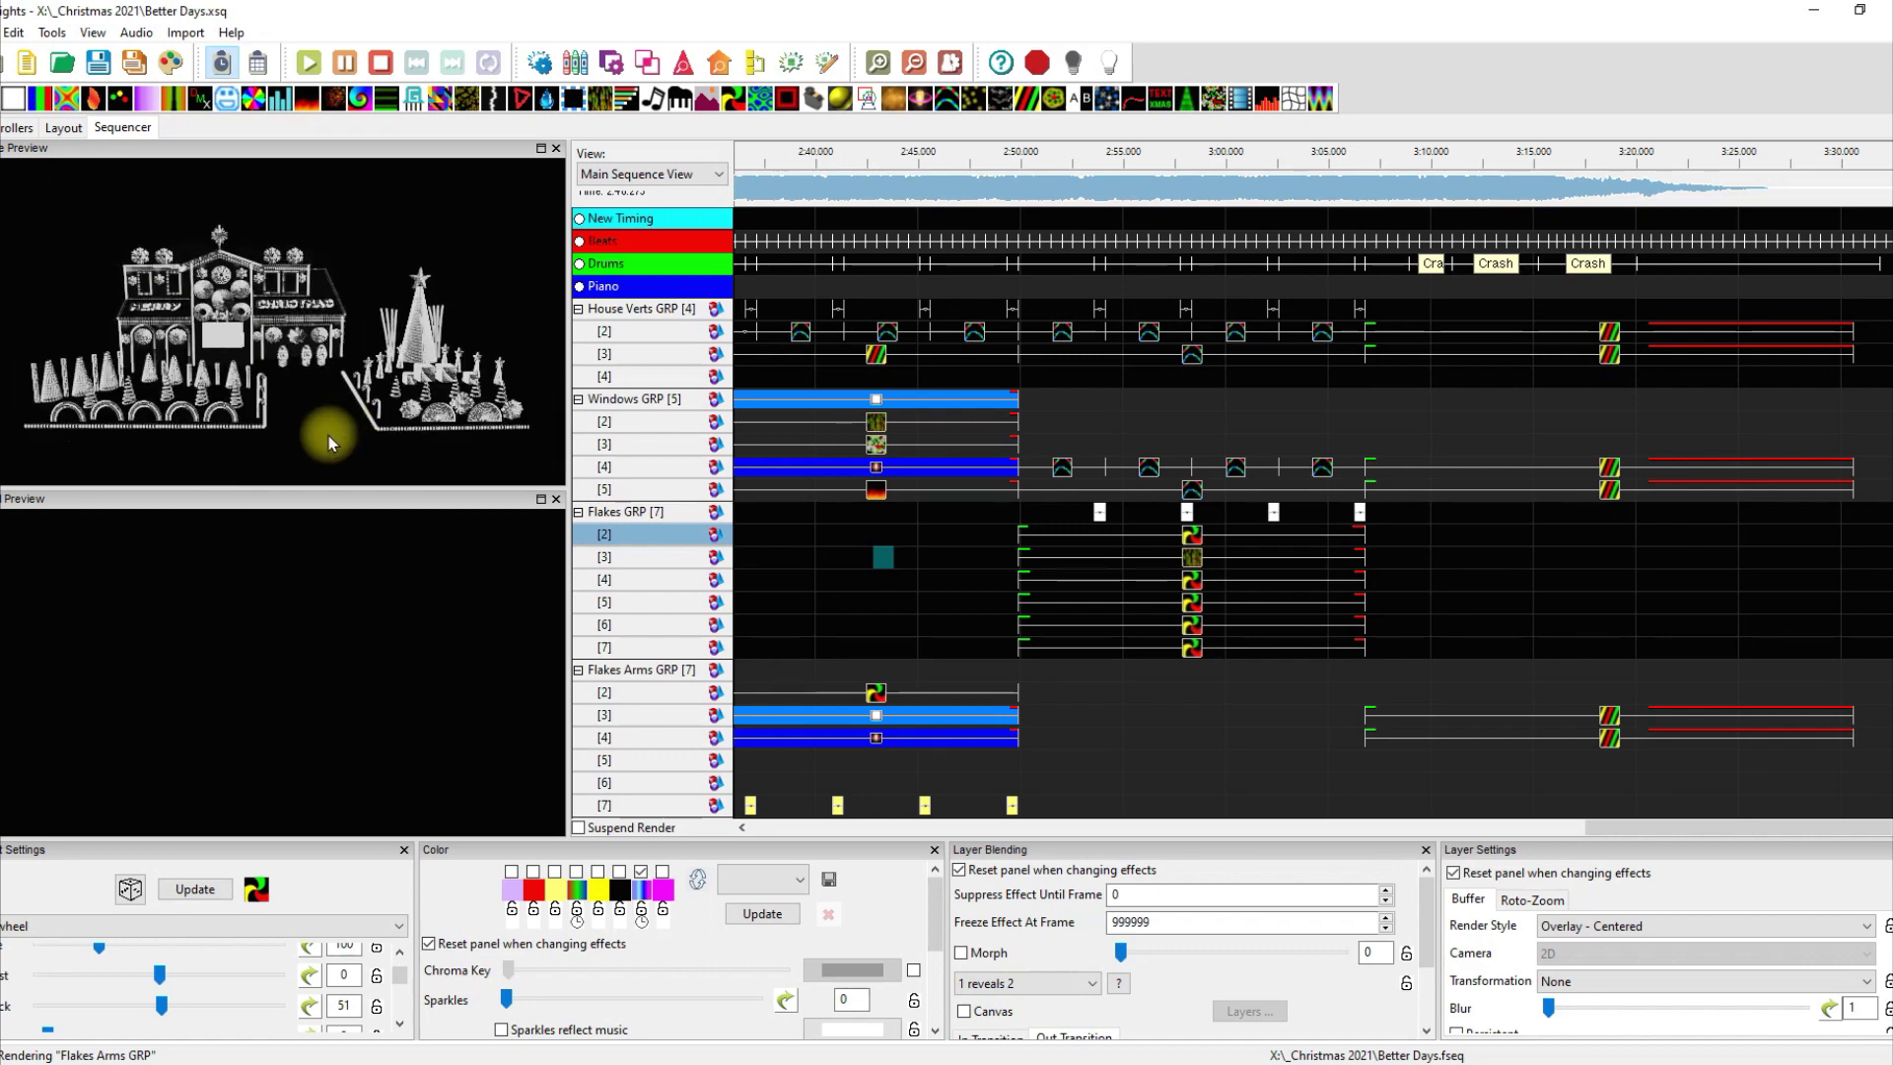